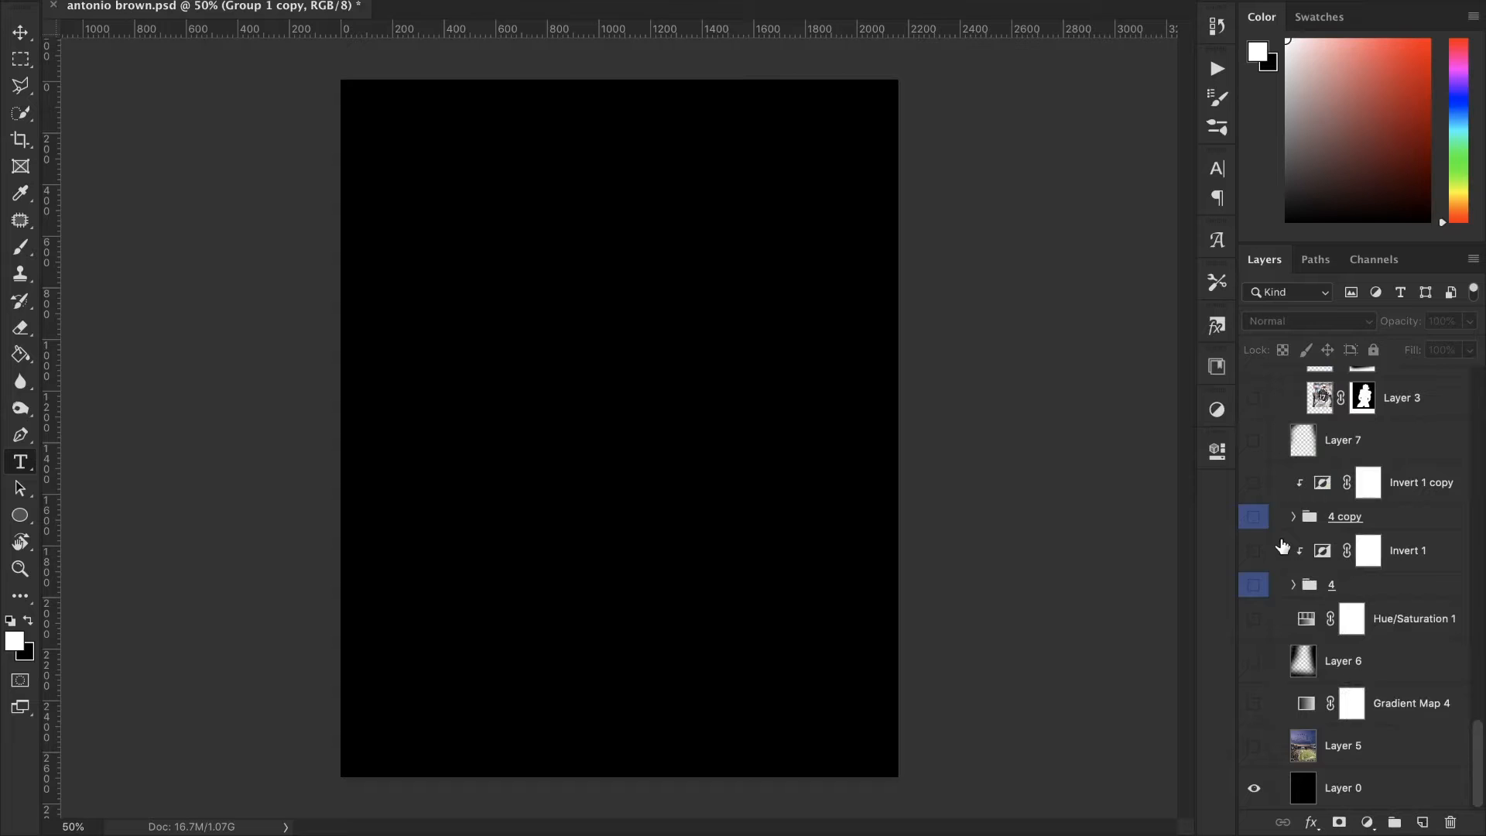
- Show the torn-paper groups 4 copy and 4 over the black Layer 0, and look through the contents of 4 copy
{"action": "left_click", "coordinate": [1253, 787]}
{"action": "left_click", "coordinate": [1253, 787]}
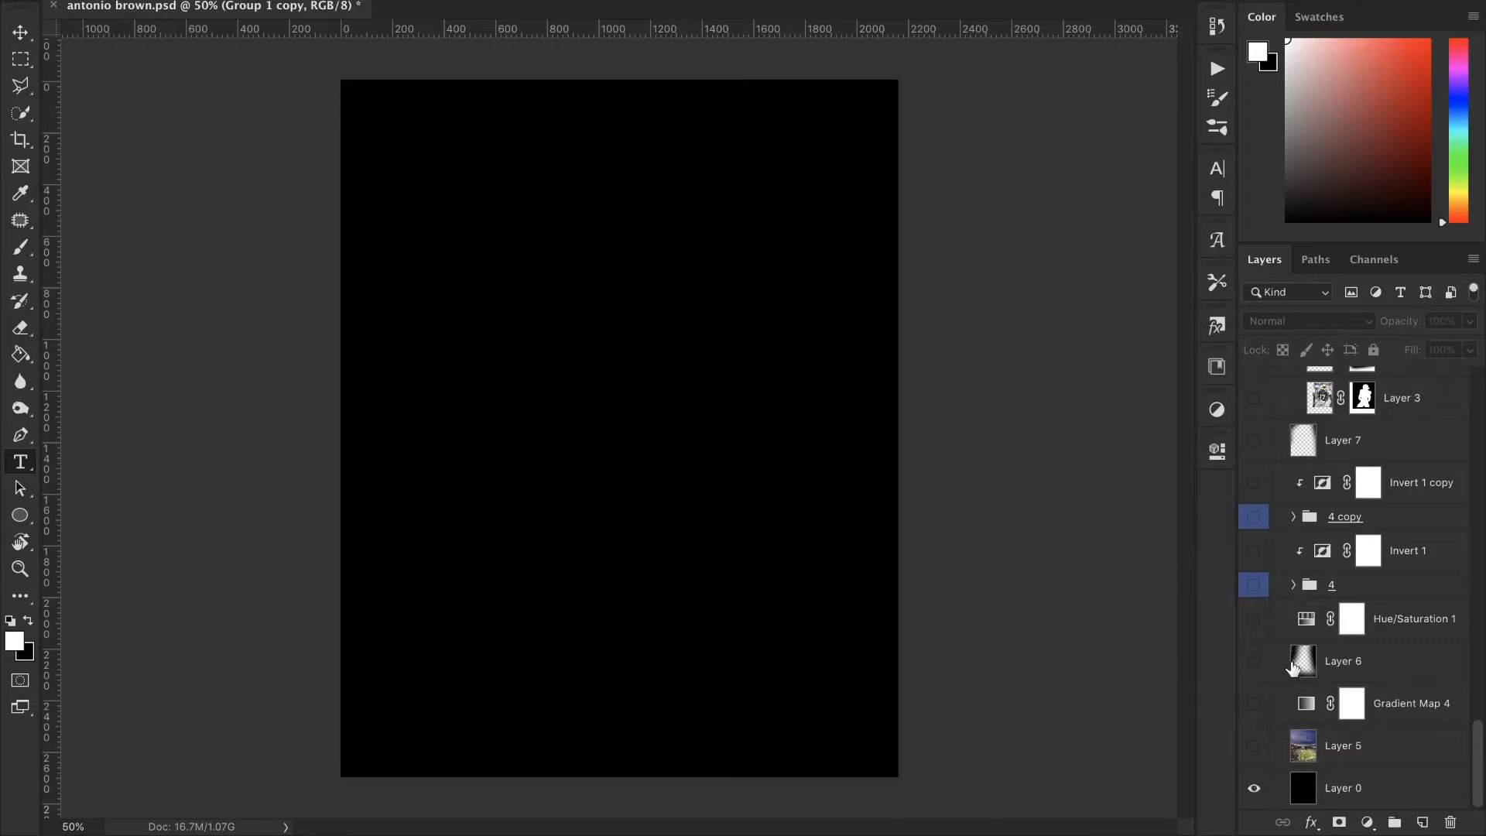
{"action": "scroll", "coordinate": [1289, 648], "scroll_direction": "up", "scroll_amount": 3}
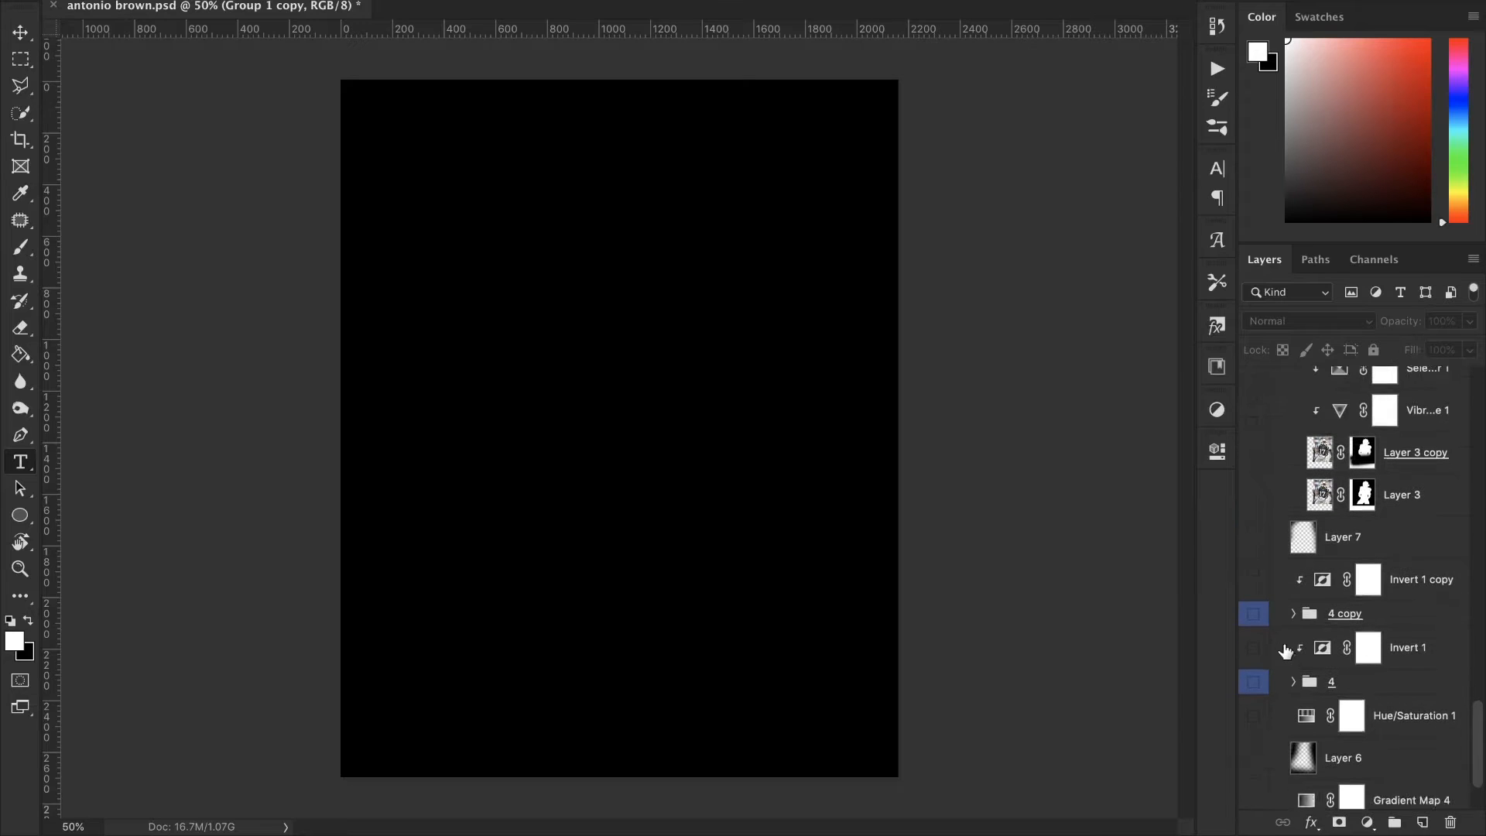
{"action": "left_click", "coordinate": [1253, 614]}
{"action": "left_click", "coordinate": [1254, 682]}
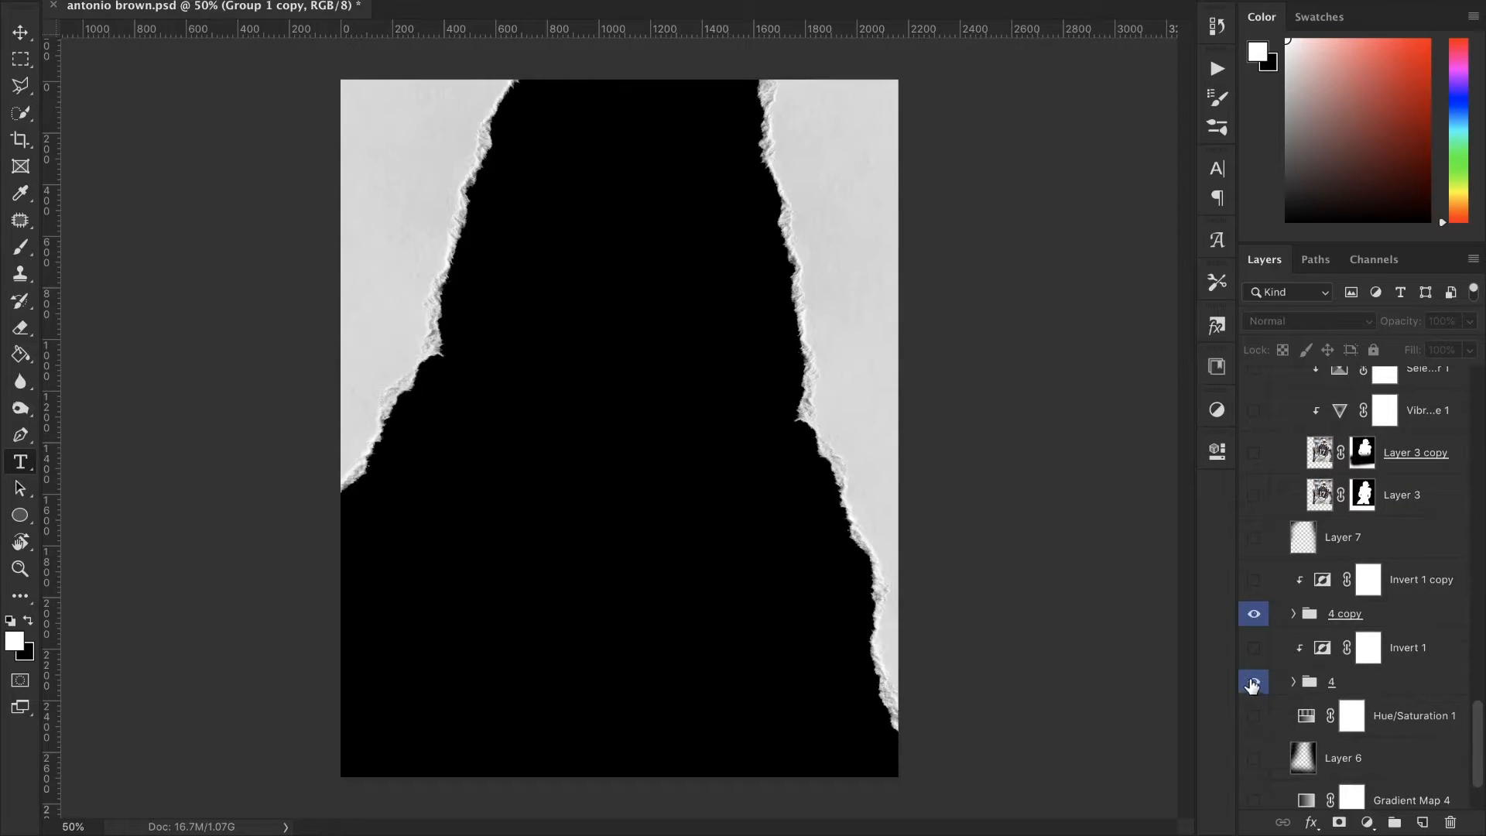
{"action": "left_click", "coordinate": [1293, 615]}
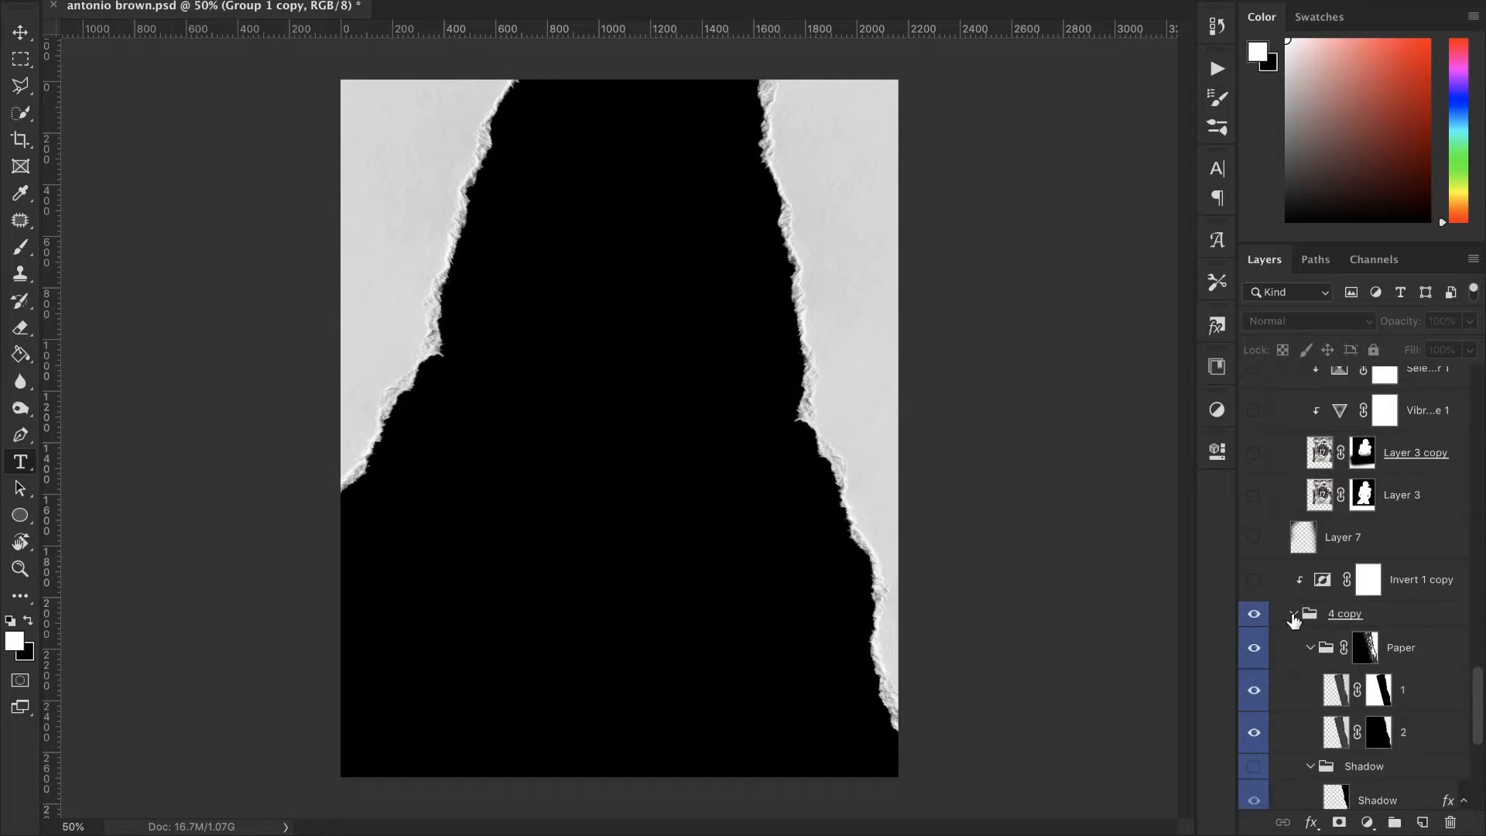
{"action": "left_click", "coordinate": [1292, 616]}
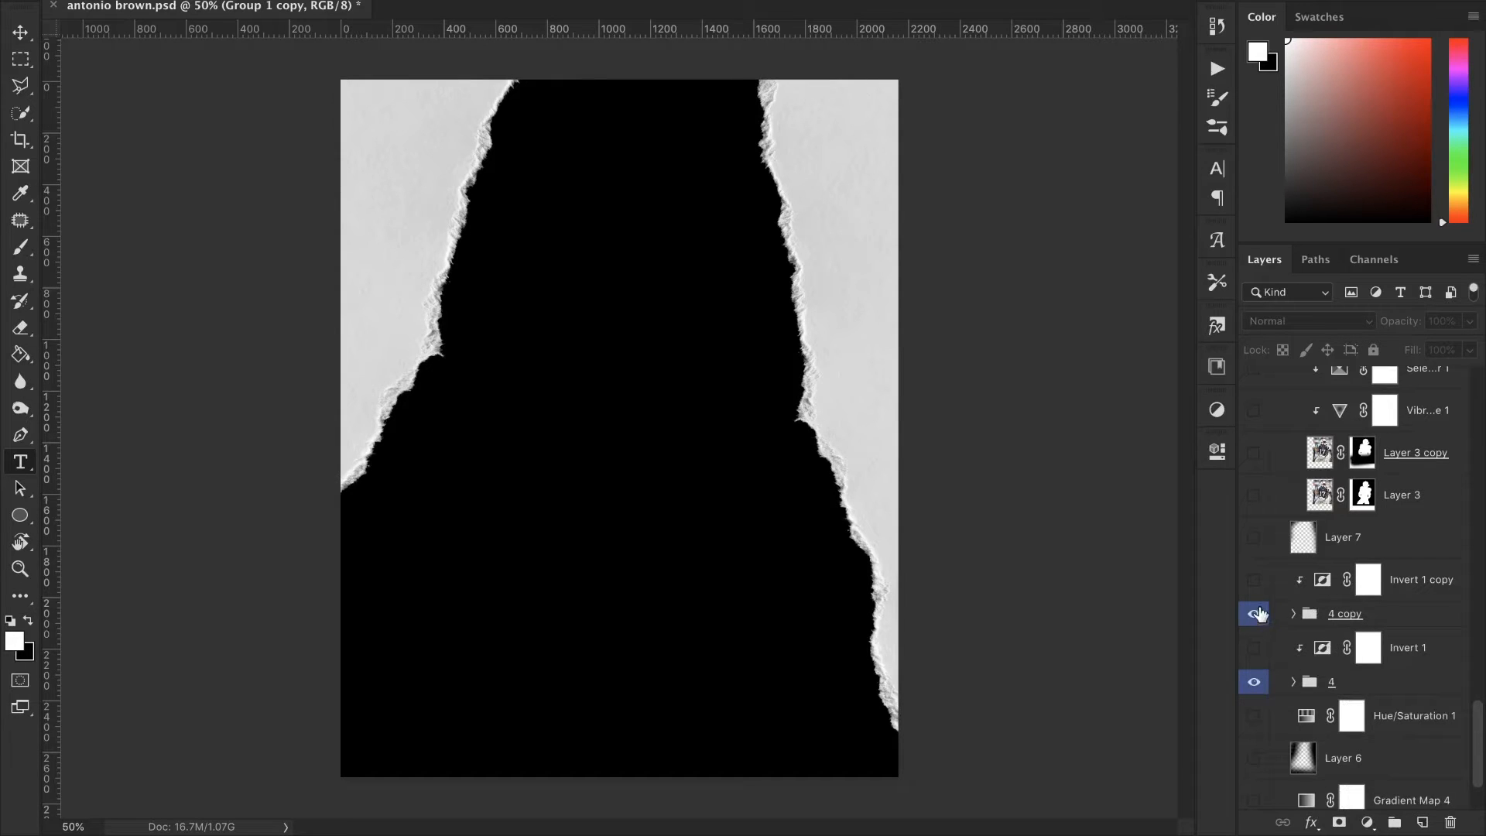
- Show the Invert 1 copy and Invert 1 adjustments on the paper groups, and show the Layer 7 shading above them
{"action": "left_click", "coordinate": [1254, 580]}
{"action": "left_click", "coordinate": [1254, 648]}
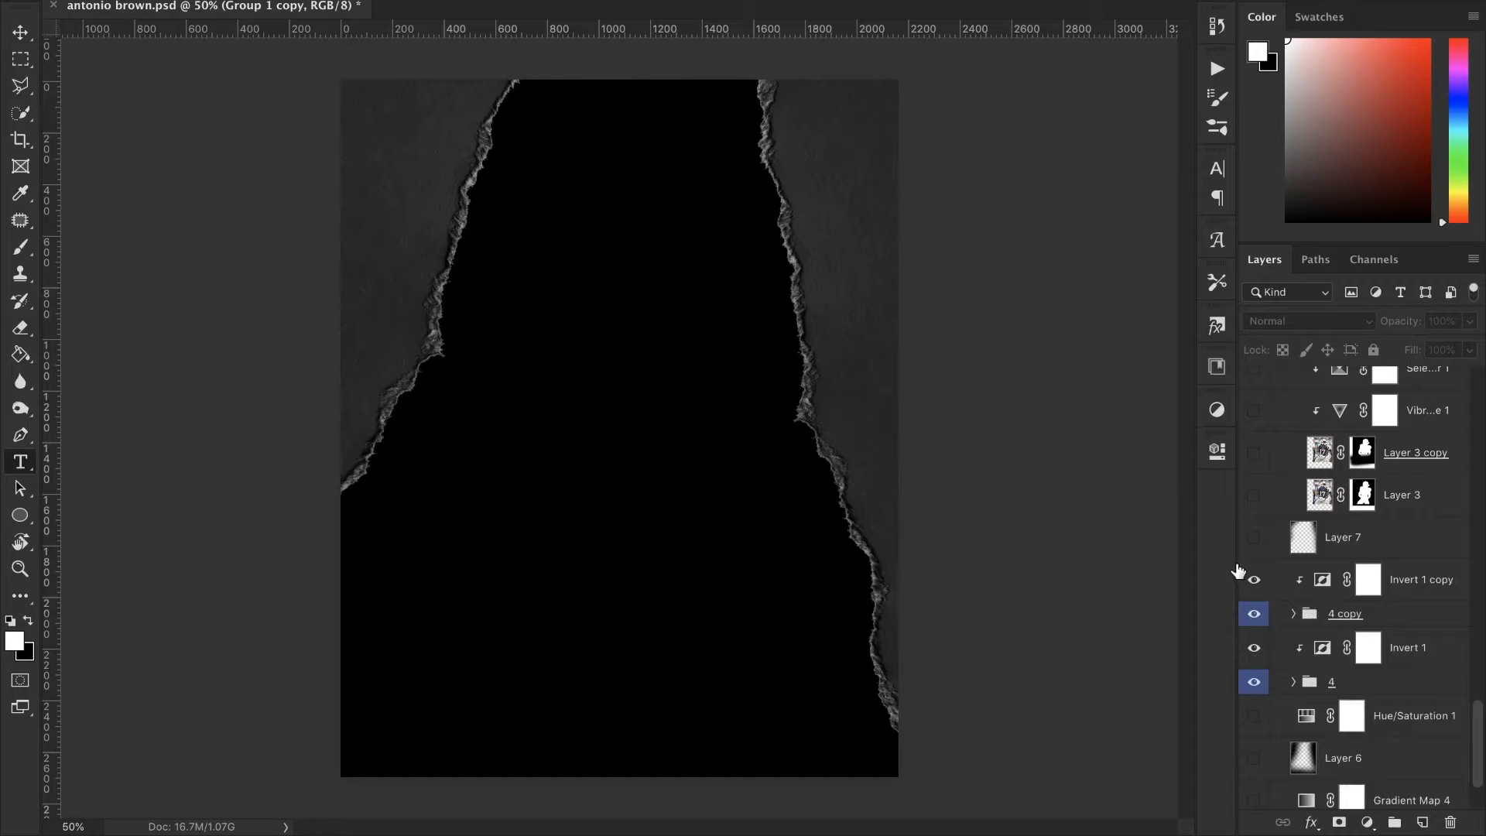
{"action": "left_click", "coordinate": [1254, 538]}
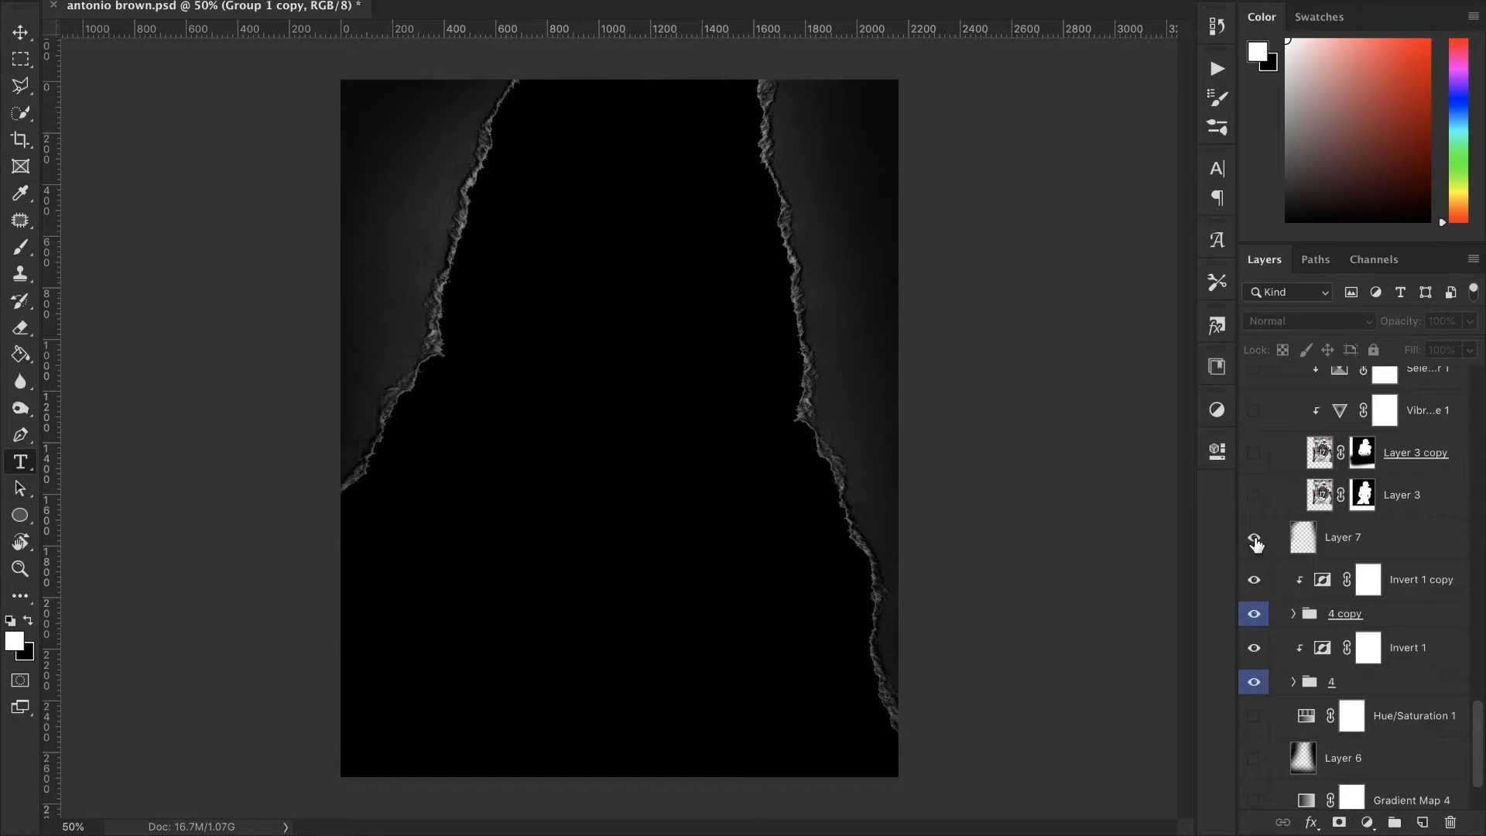
{"action": "left_click", "coordinate": [1254, 538]}
{"action": "left_click", "coordinate": [1254, 538]}
{"action": "left_click", "coordinate": [20, 33]}
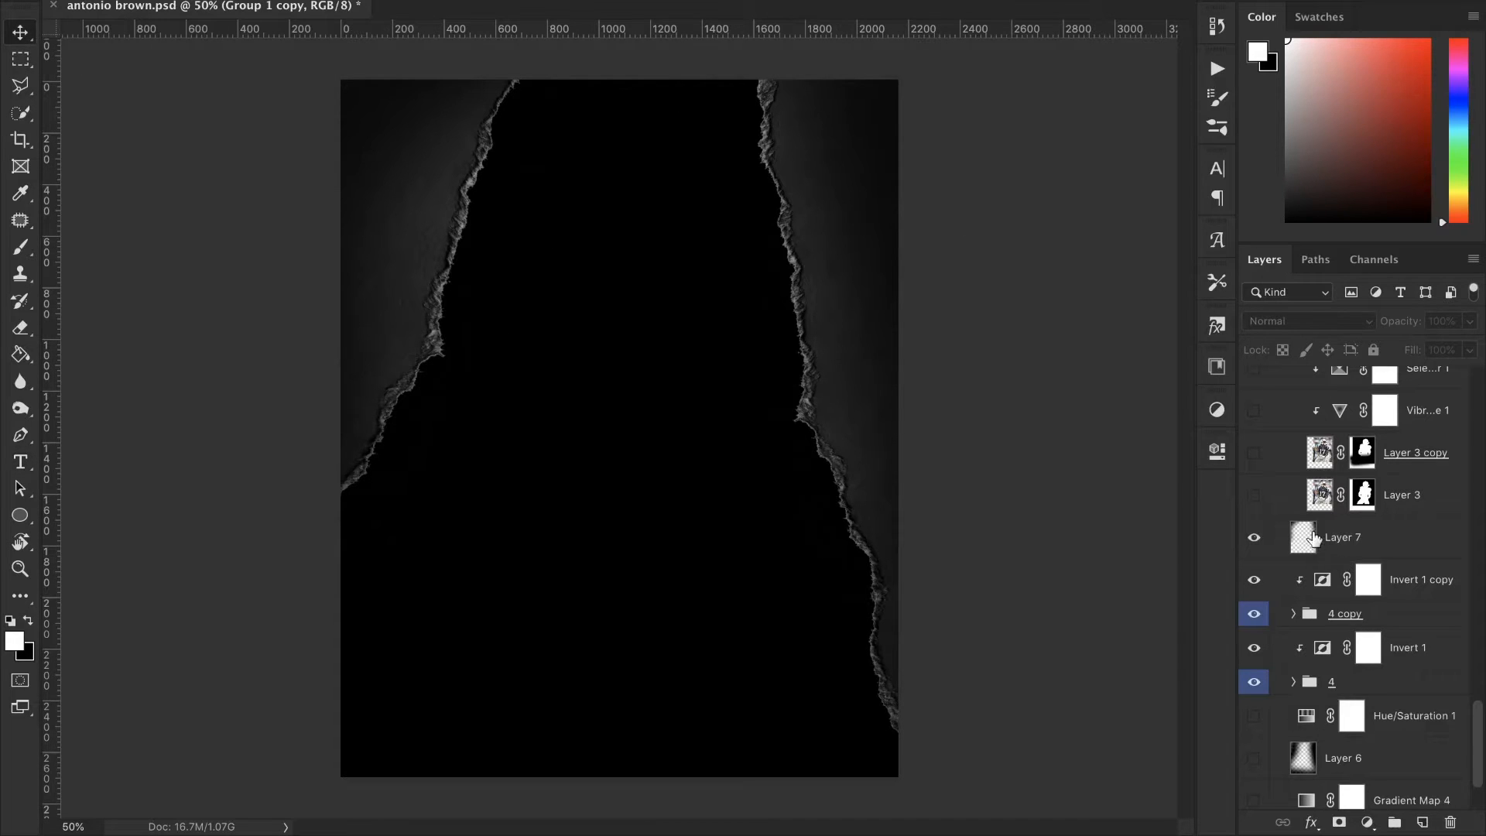
- Show the player cutouts on Layer 3 copy and Layer 2 copy in the PNGs group
{"action": "scroll", "coordinate": [1314, 537], "scroll_direction": "up", "scroll_amount": 2}
{"action": "scroll", "coordinate": [1314, 537], "scroll_direction": "up", "scroll_amount": 10}
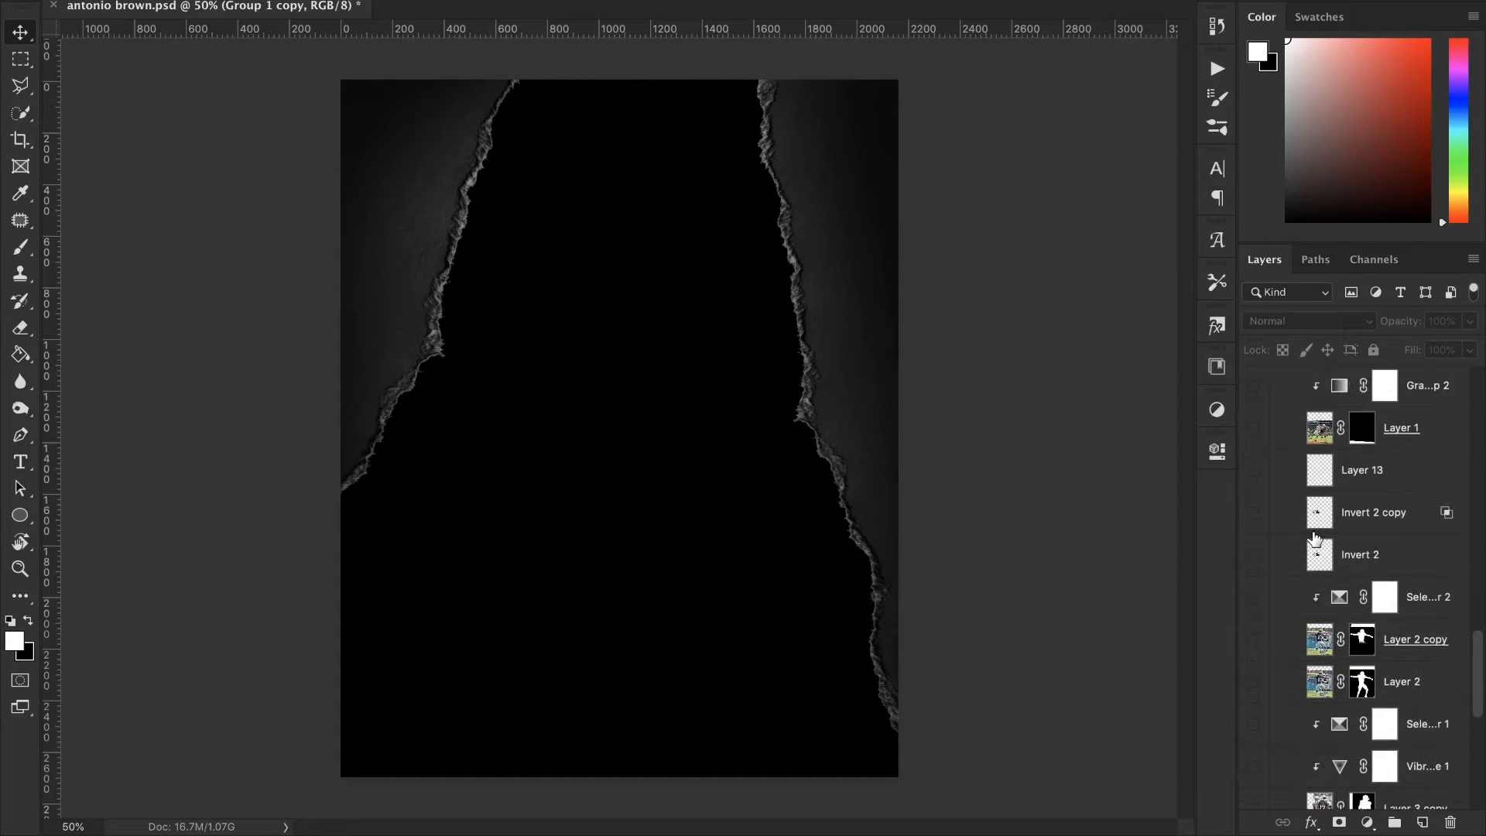
{"action": "scroll", "coordinate": [1314, 537], "scroll_direction": "down", "scroll_amount": 6}
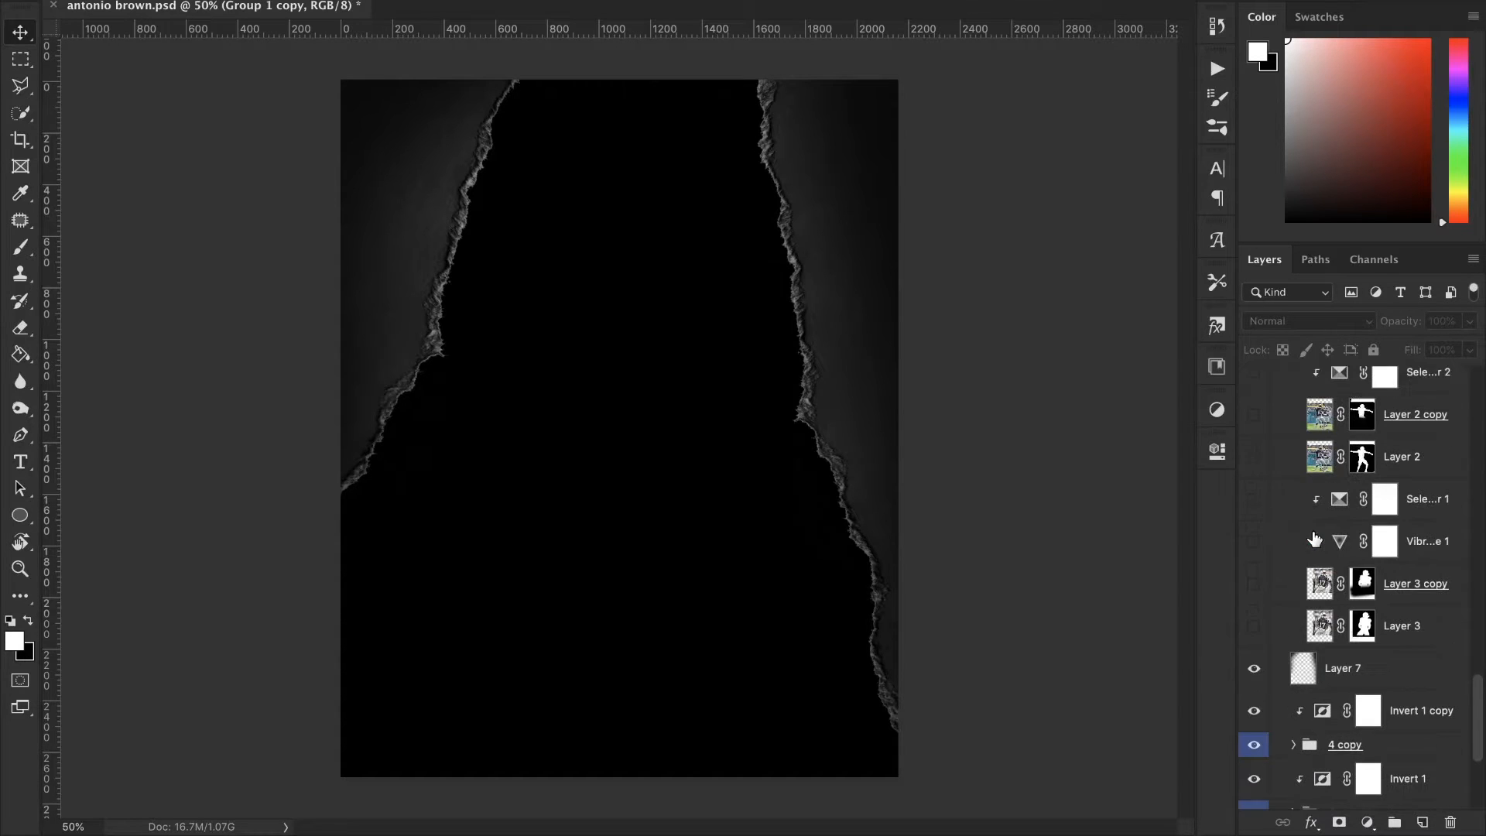
{"action": "left_click", "coordinate": [1254, 586]}
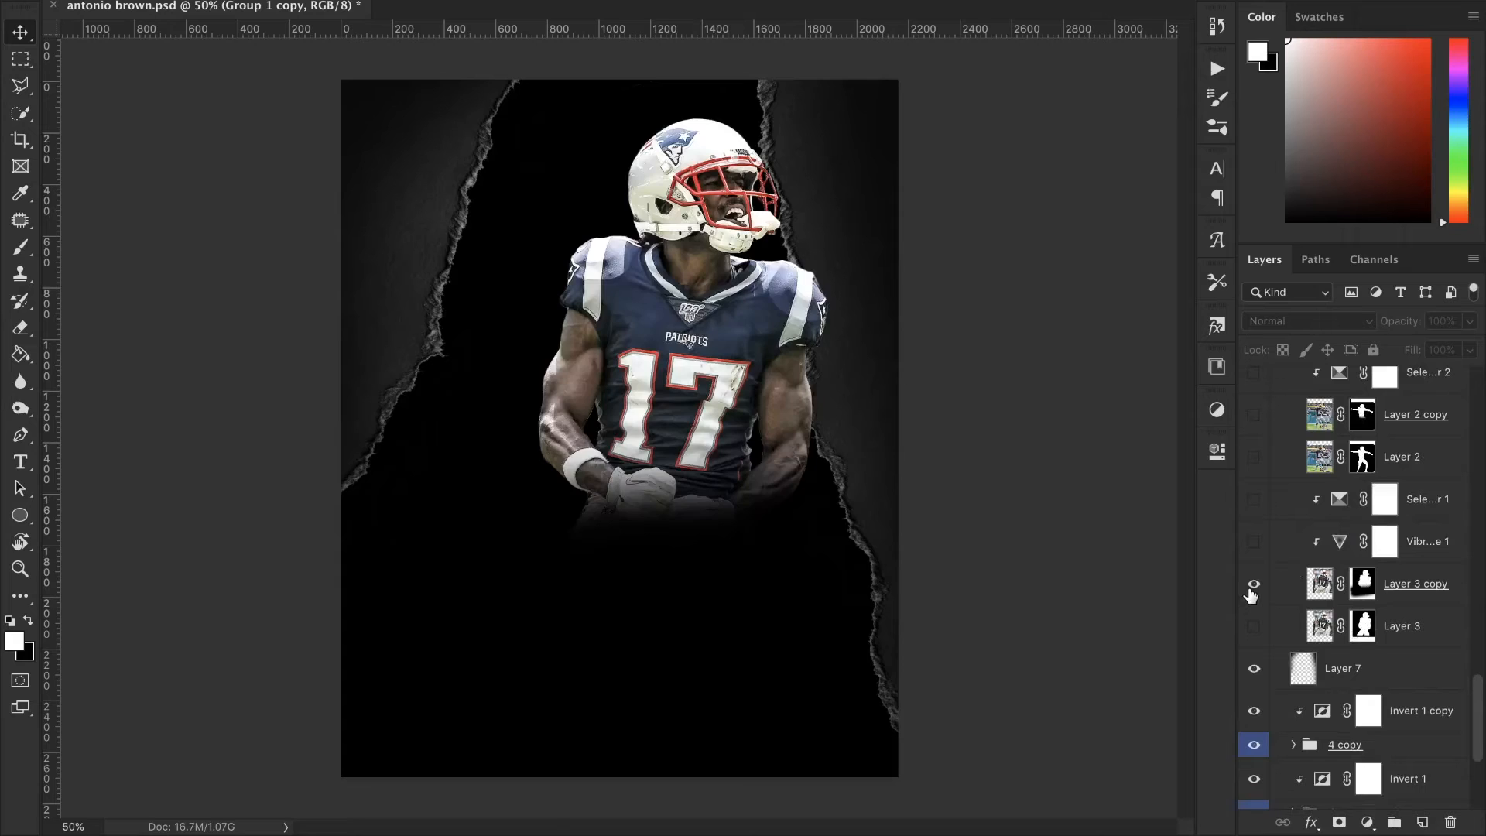
{"action": "scroll", "coordinate": [1281, 511], "scroll_direction": "up", "scroll_amount": 3}
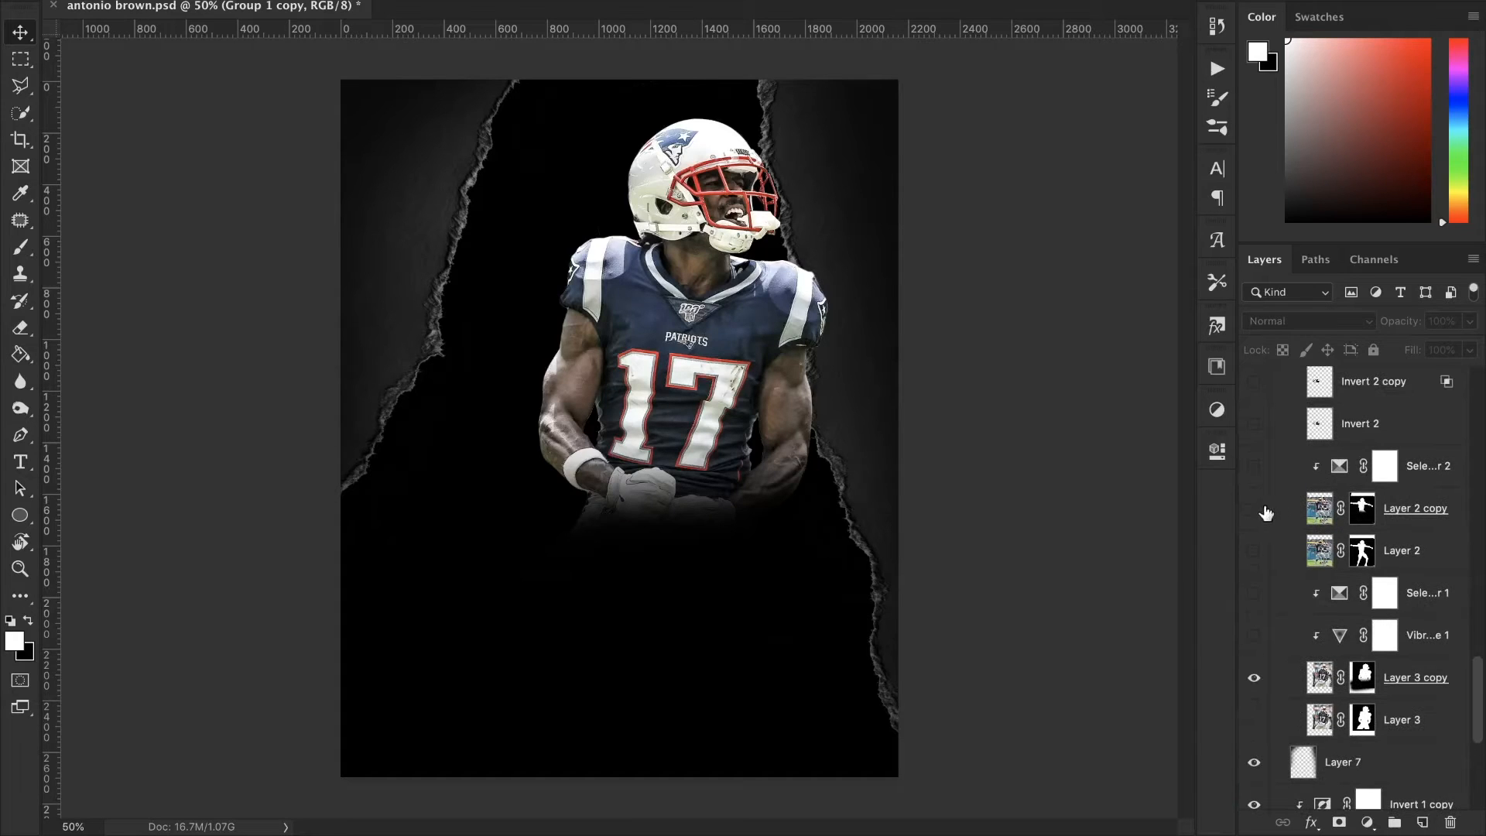
{"action": "left_click", "coordinate": [1254, 509]}
{"action": "scroll", "coordinate": [1263, 511], "scroll_direction": "up", "scroll_amount": 2}
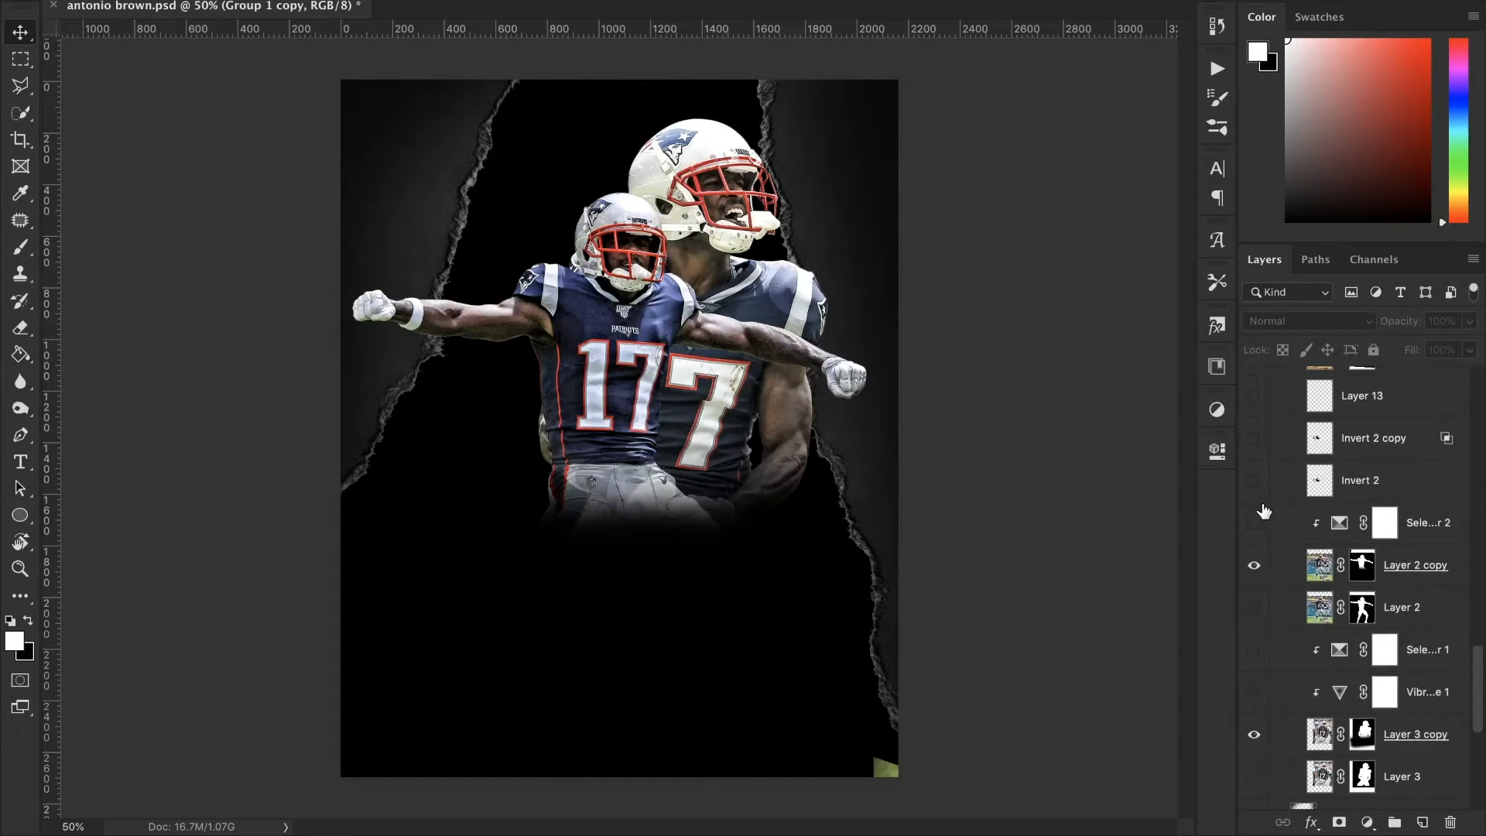
{"action": "scroll", "coordinate": [1263, 511], "scroll_direction": "up", "scroll_amount": 1}
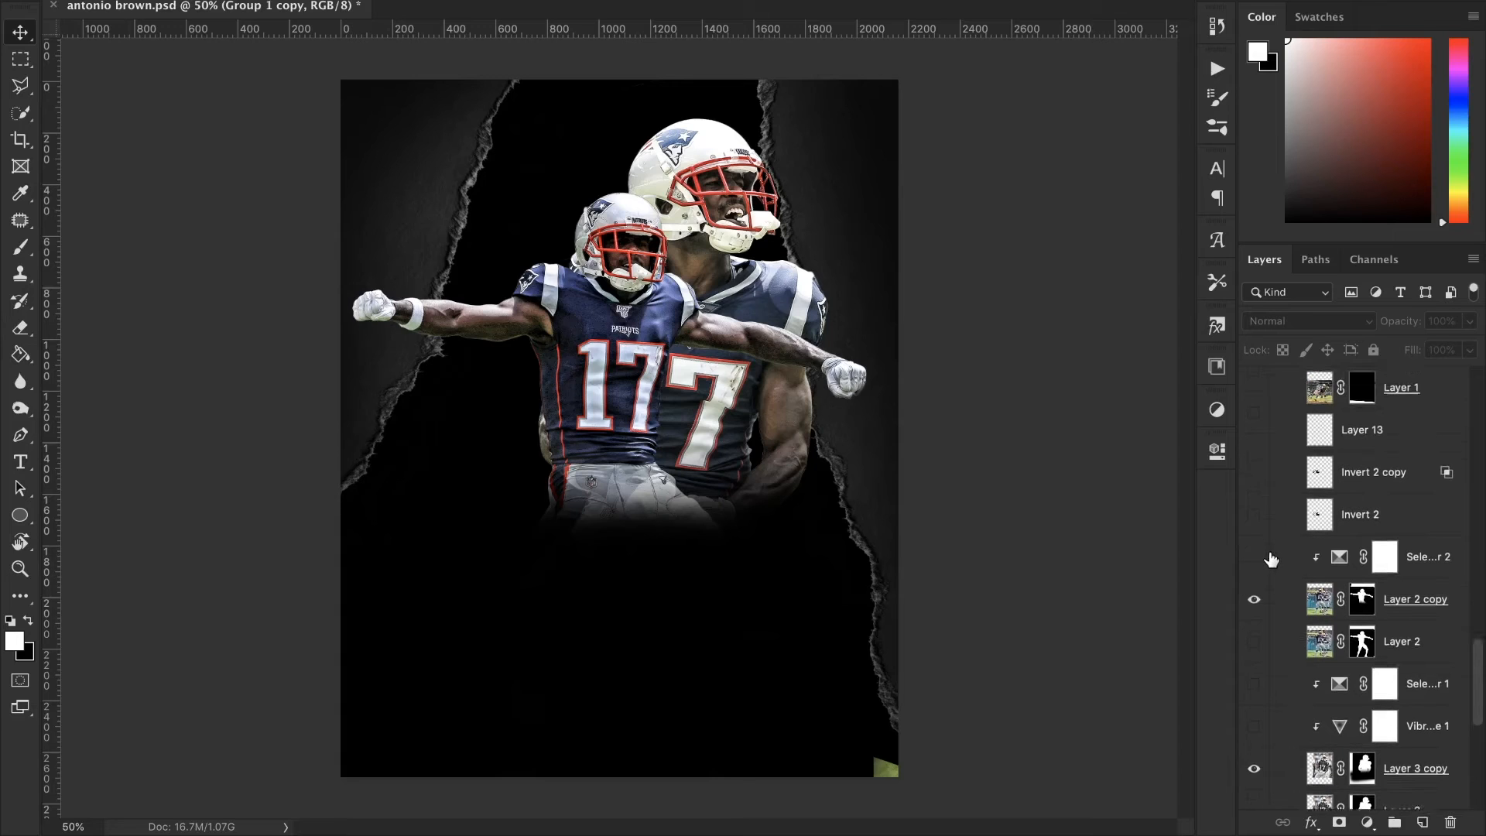
- Show the ground on Layer 1, the tackle cutout on Layer 1 copy, and the Gradient Map 2 adjustment between them
{"action": "scroll", "coordinate": [1266, 560], "scroll_direction": "up", "scroll_amount": 3}
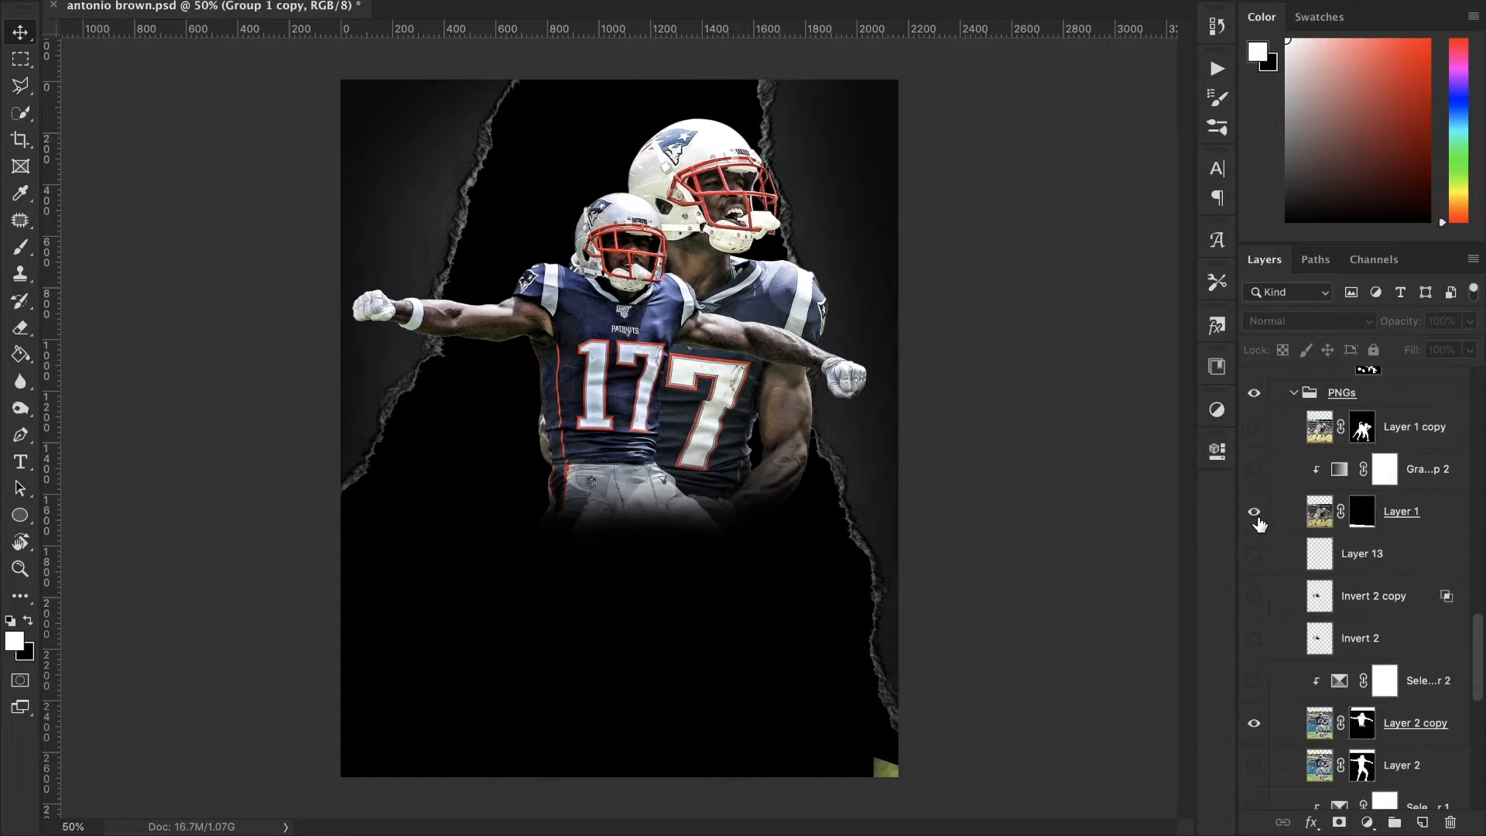
{"action": "left_click", "coordinate": [1257, 514]}
{"action": "left_click", "coordinate": [1259, 435]}
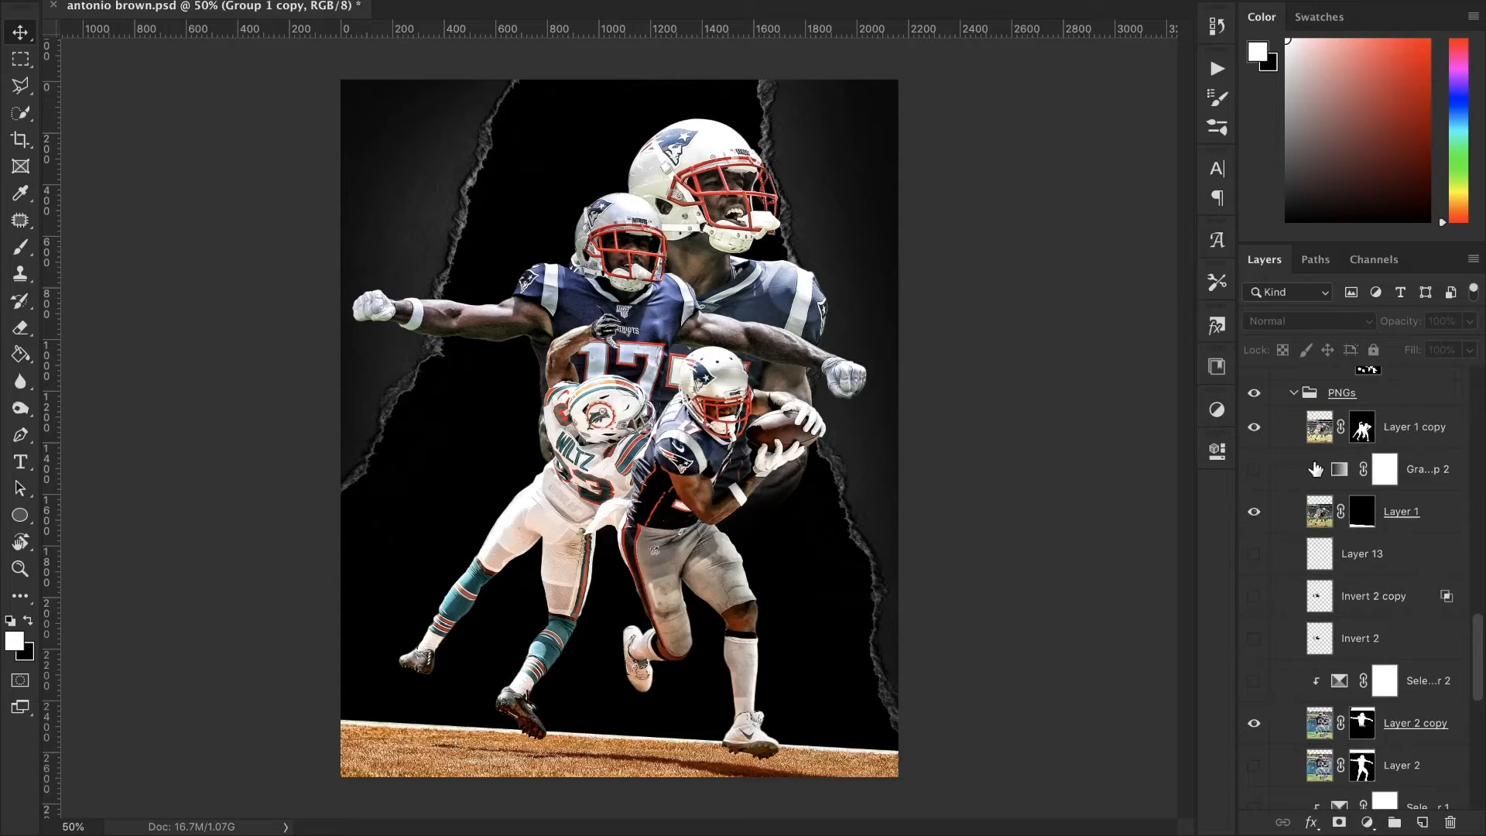
{"action": "left_click", "coordinate": [1253, 472]}
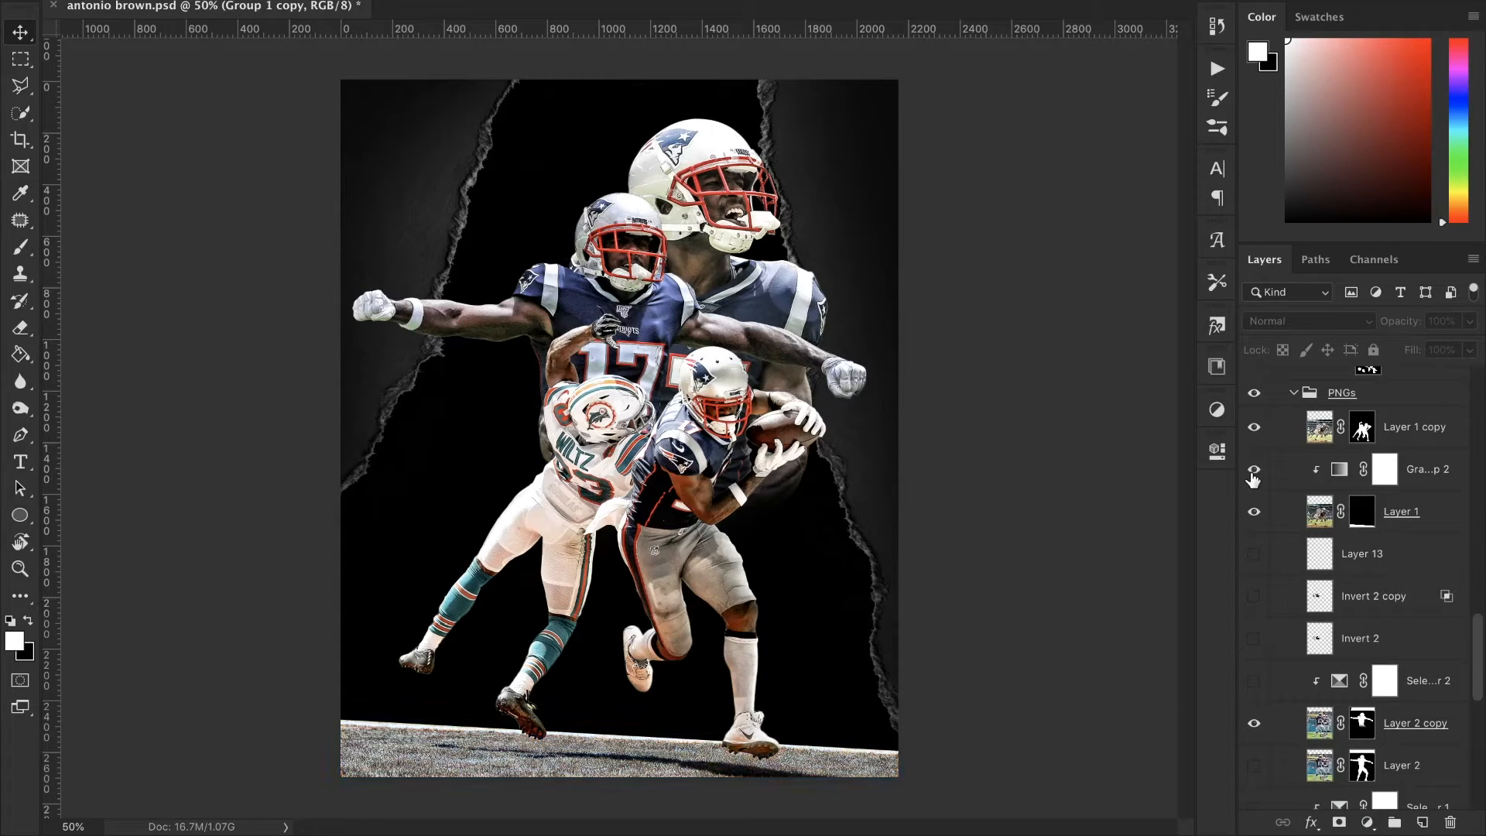
- Examine the gradient used by the Gradient Map 2 adjustment in the Gradient Editor, and close its settings
{"action": "left_click", "coordinate": [1341, 472]}
{"action": "left_click", "coordinate": [1216, 457]}
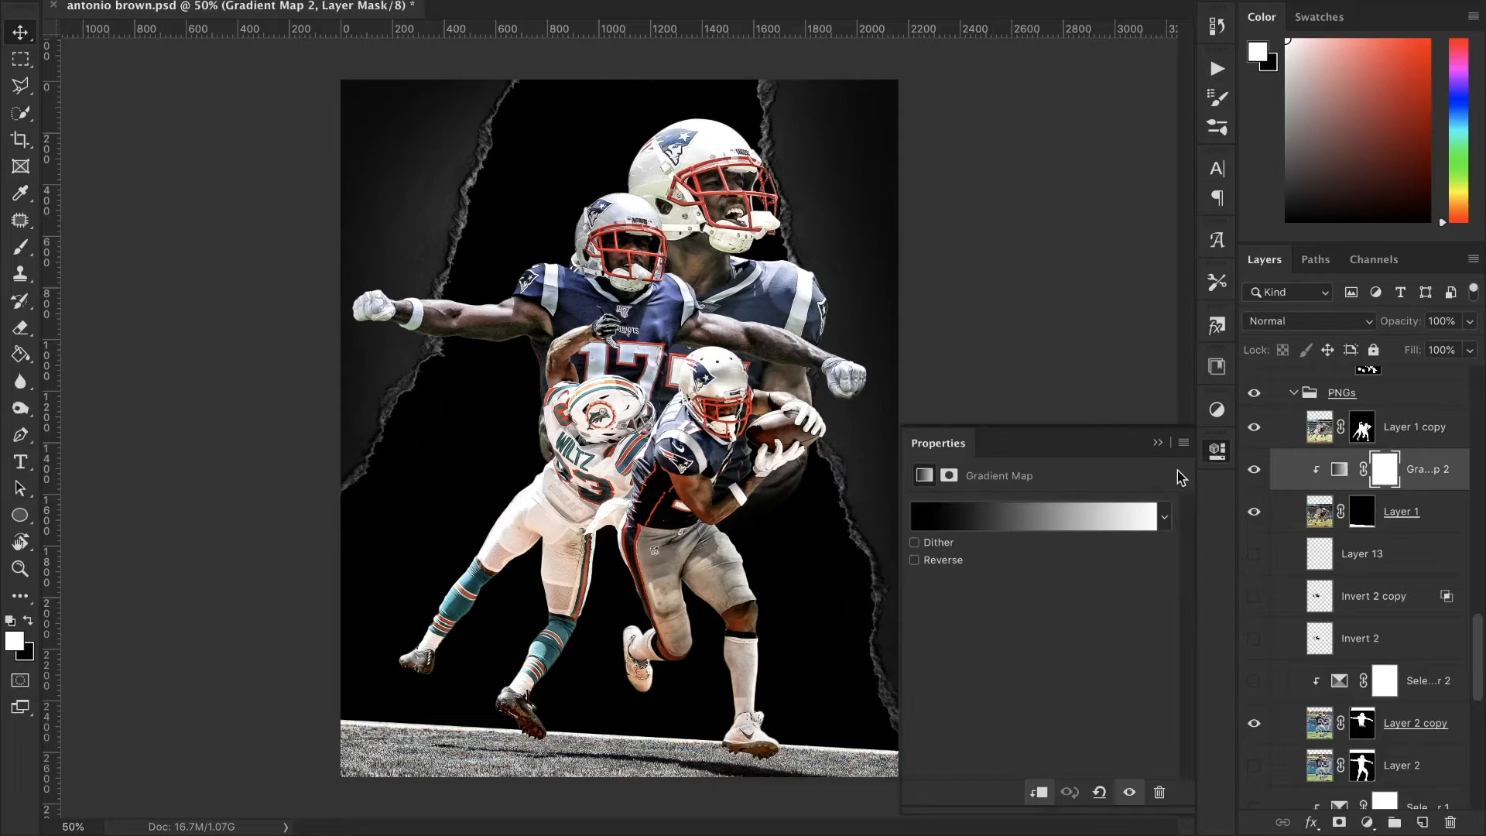
{"action": "left_click", "coordinate": [1052, 526]}
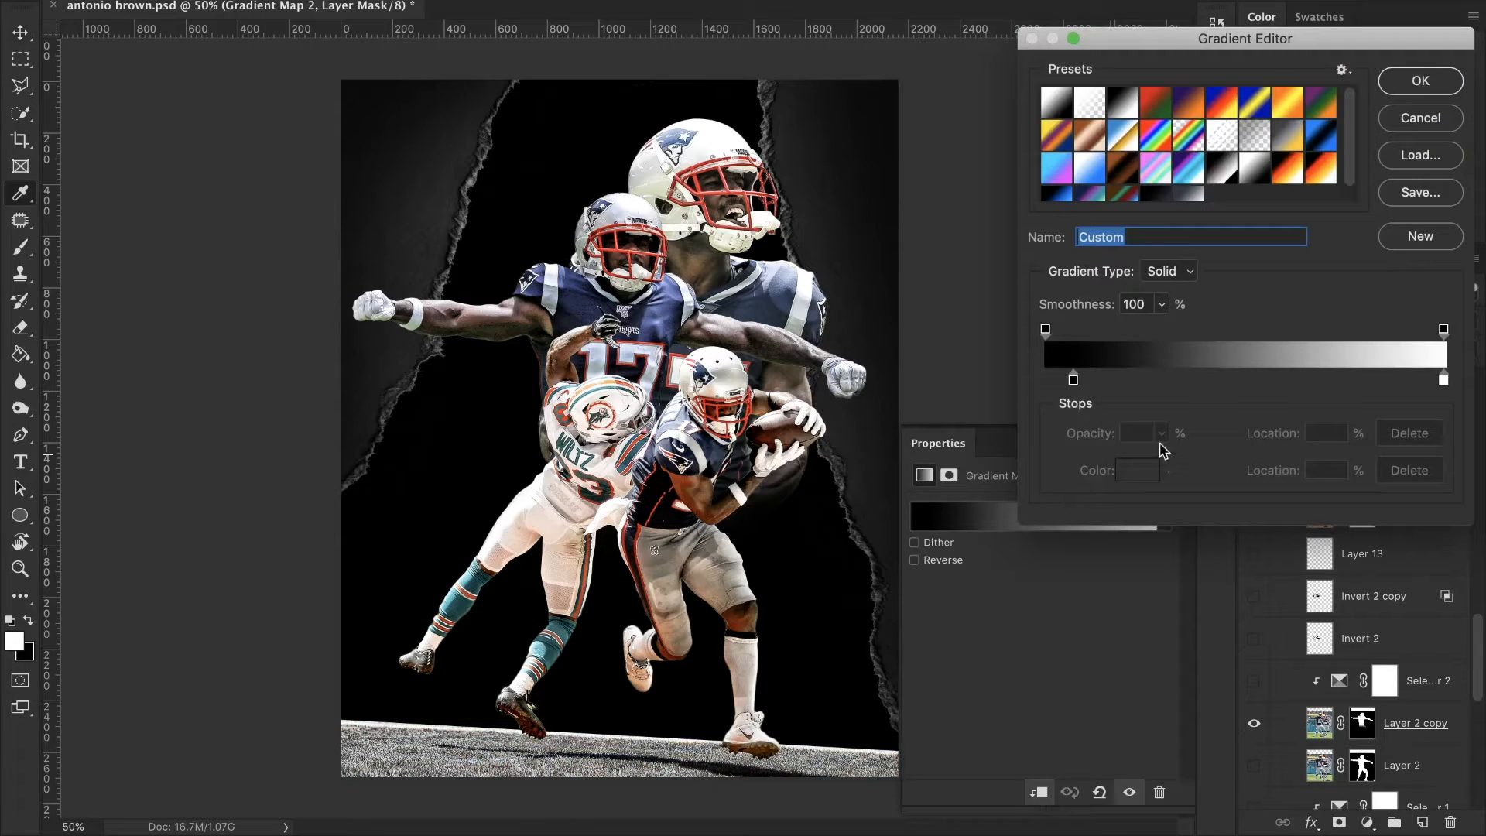
{"action": "left_click", "coordinate": [1441, 118]}
{"action": "left_click", "coordinate": [1157, 443]}
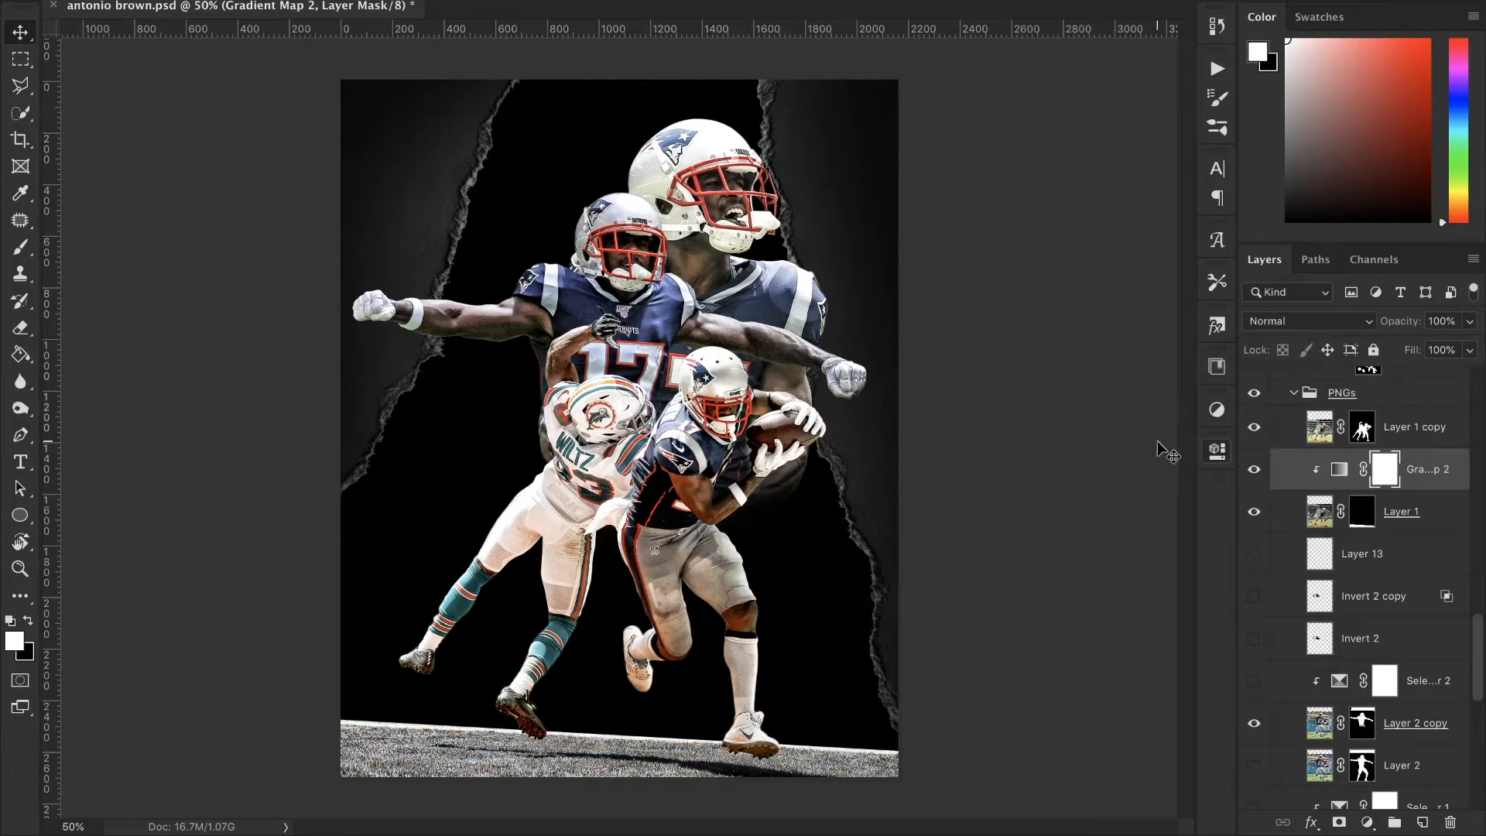
- Show the Vibrance 1 and Selective Color 1 adjustments clipped to Layer 3 copy
{"action": "scroll", "coordinate": [1437, 675], "scroll_direction": "down", "scroll_amount": 3}
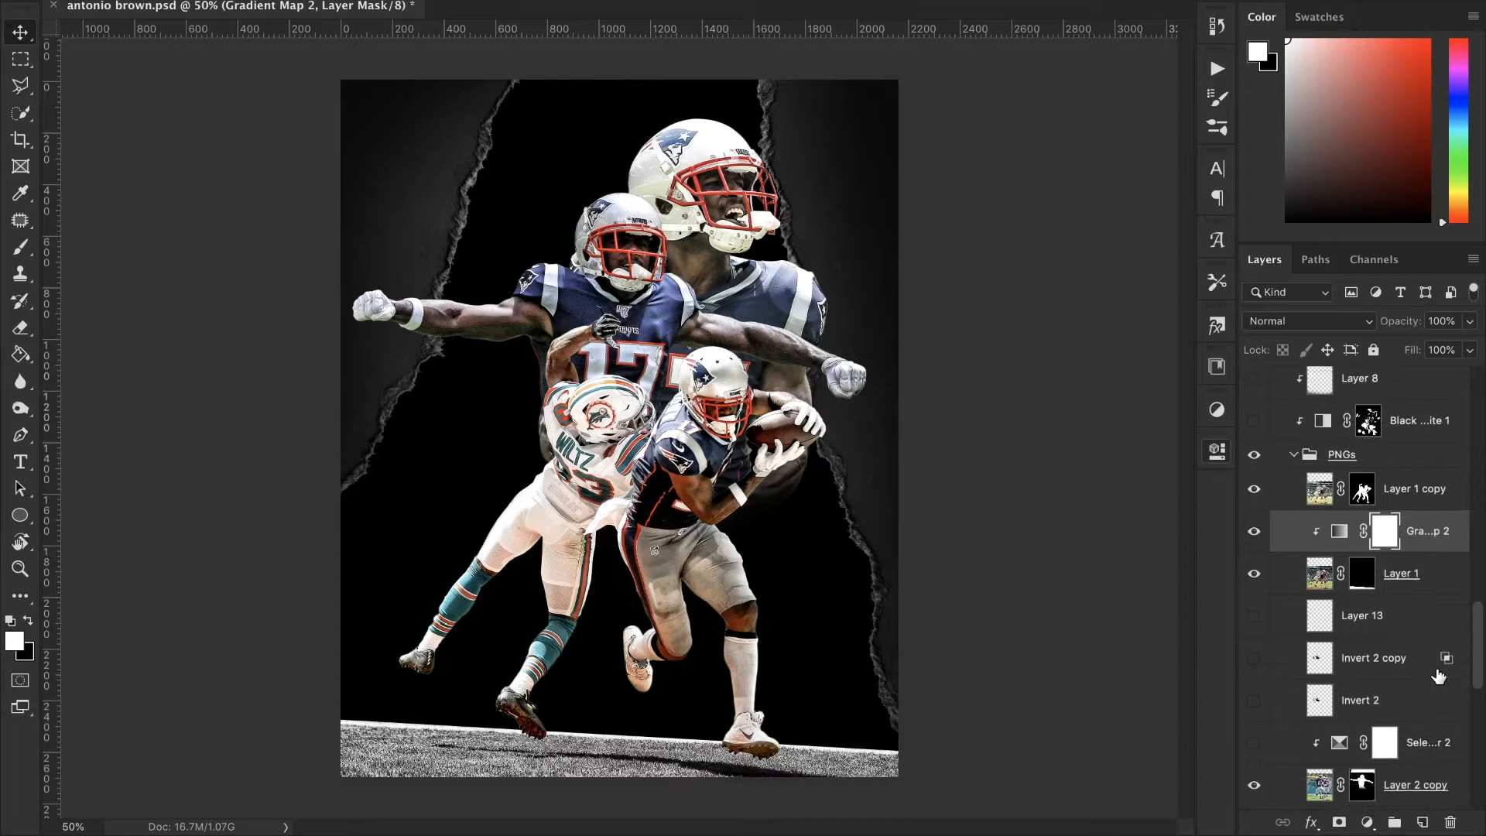
{"action": "scroll", "coordinate": [1438, 676], "scroll_direction": "down", "scroll_amount": 2}
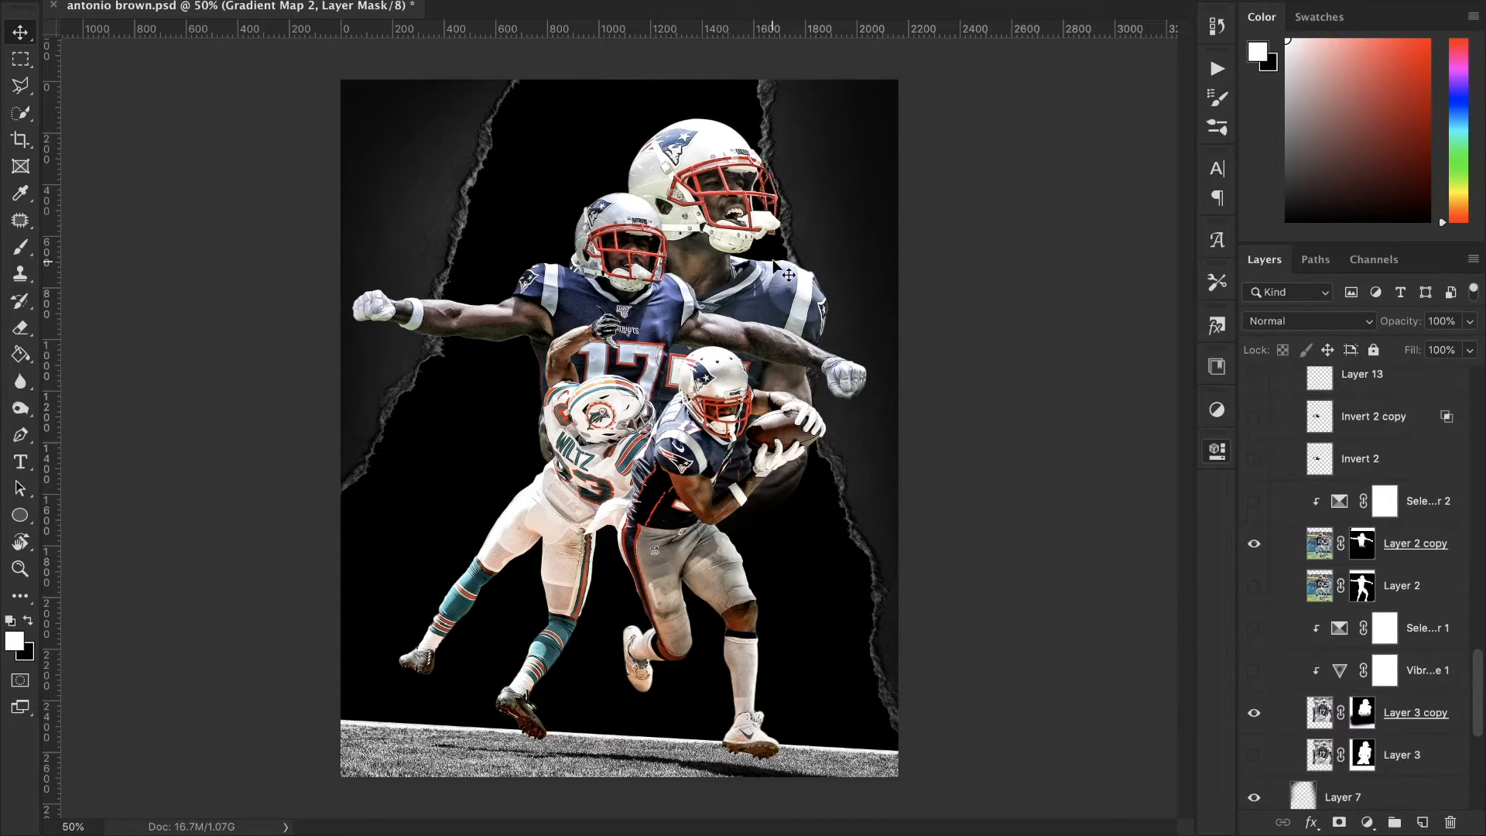
{"action": "left_click", "coordinate": [1254, 670]}
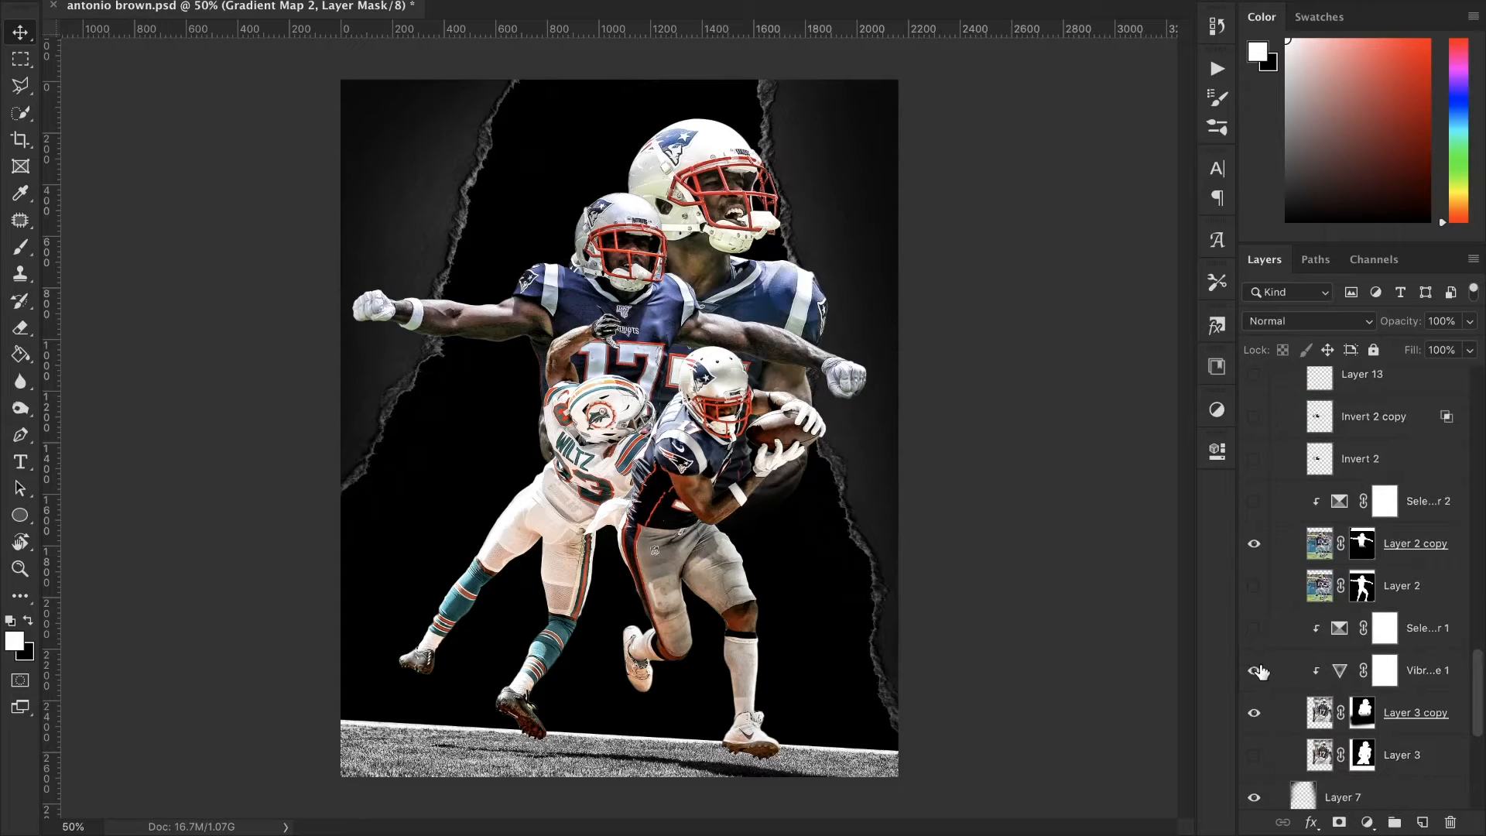
{"action": "left_click", "coordinate": [1253, 627]}
- Review the Reds settings of Selective Color 1, and show the Selective Color 2 adjustment clipped to Layer 2 copy
{"action": "left_click", "coordinate": [1337, 628]}
{"action": "left_click", "coordinate": [1220, 457]}
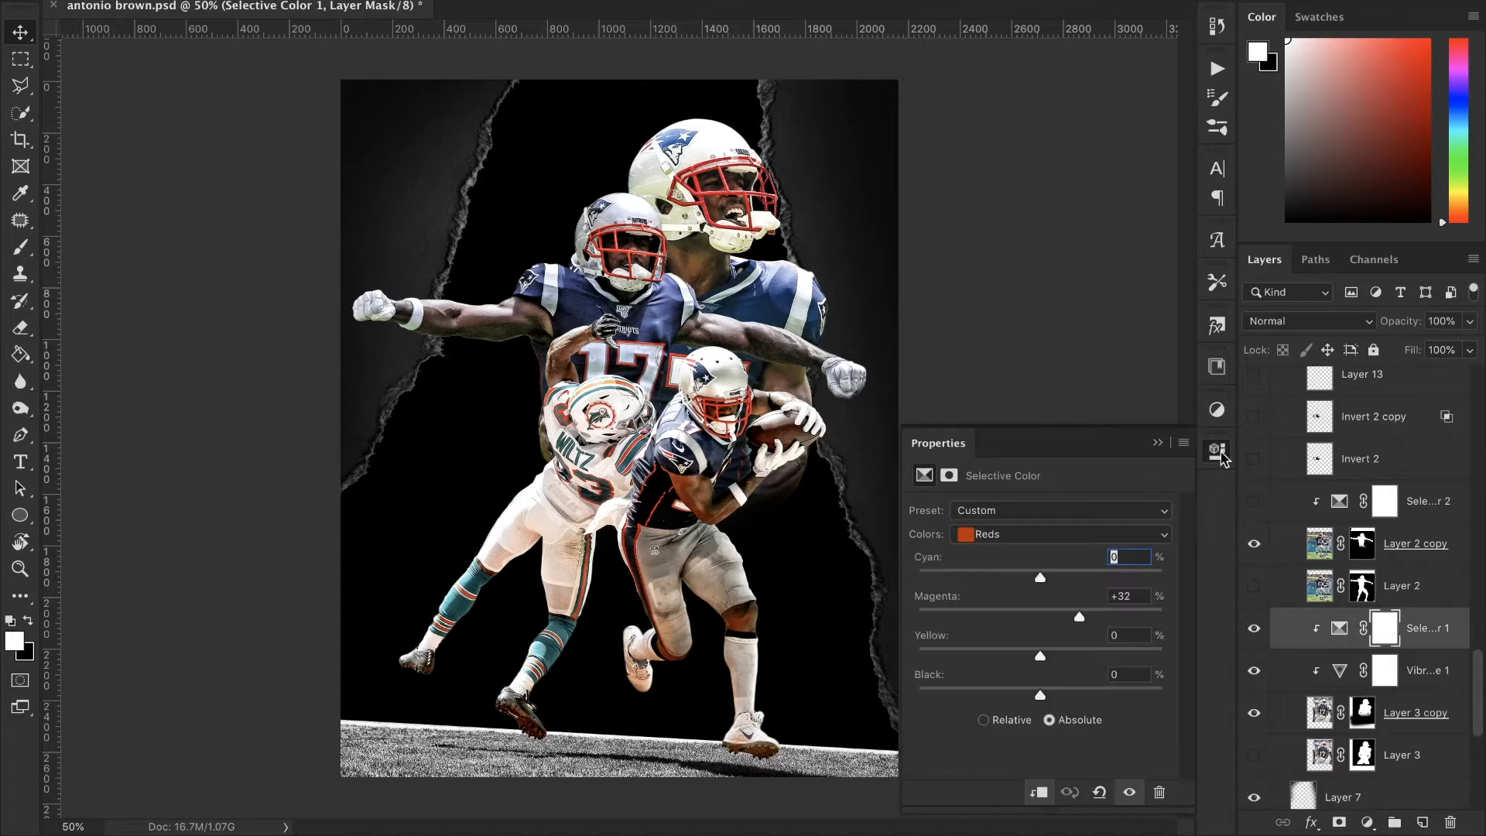
{"action": "left_click", "coordinate": [1158, 442]}
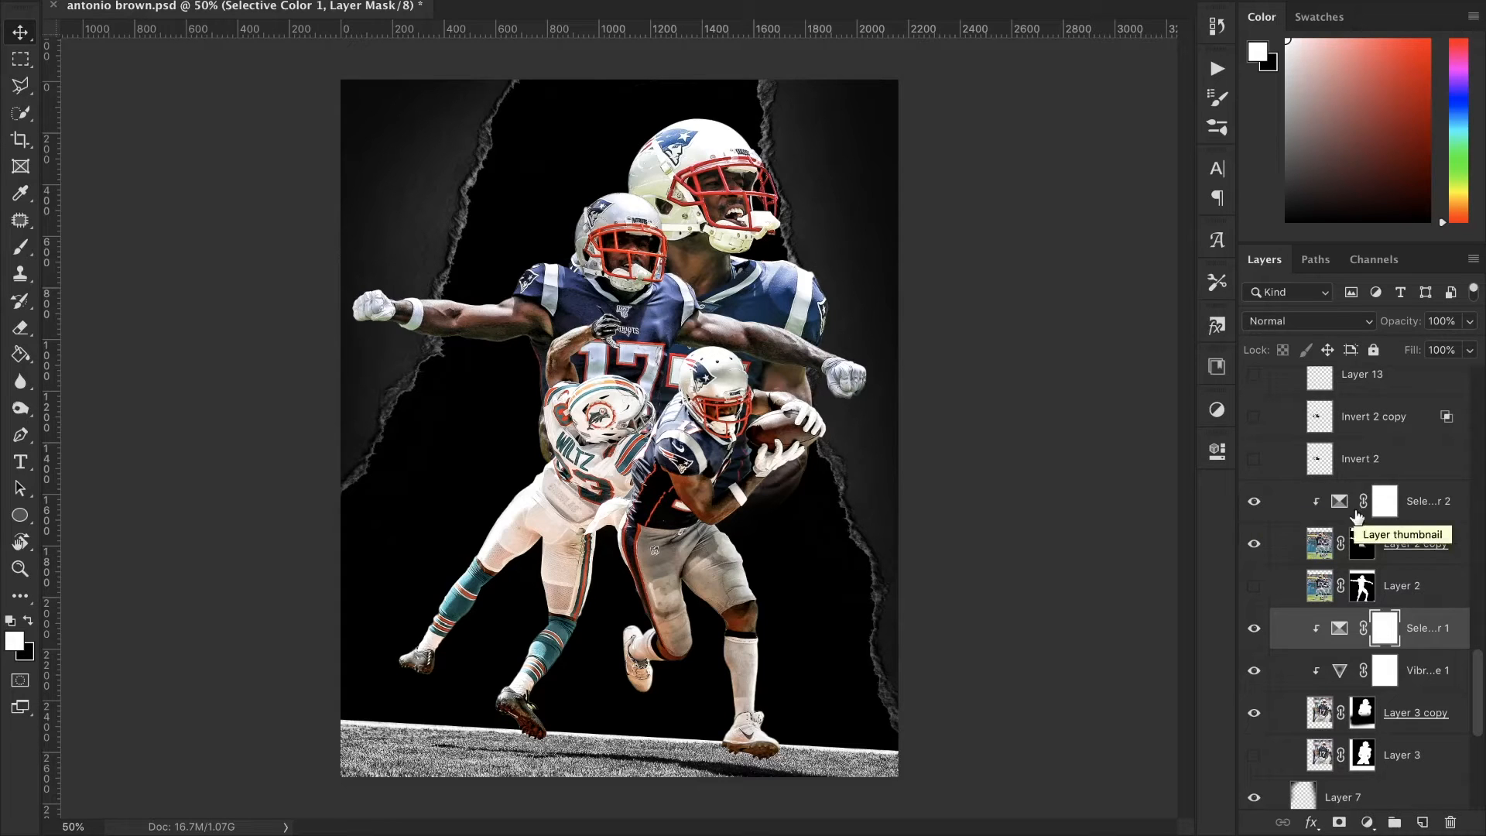
- Preview the Invert 2 copy text layer in the PNGs group and hide it again
{"action": "scroll", "coordinate": [1358, 553], "scroll_direction": "down", "scroll_amount": 5}
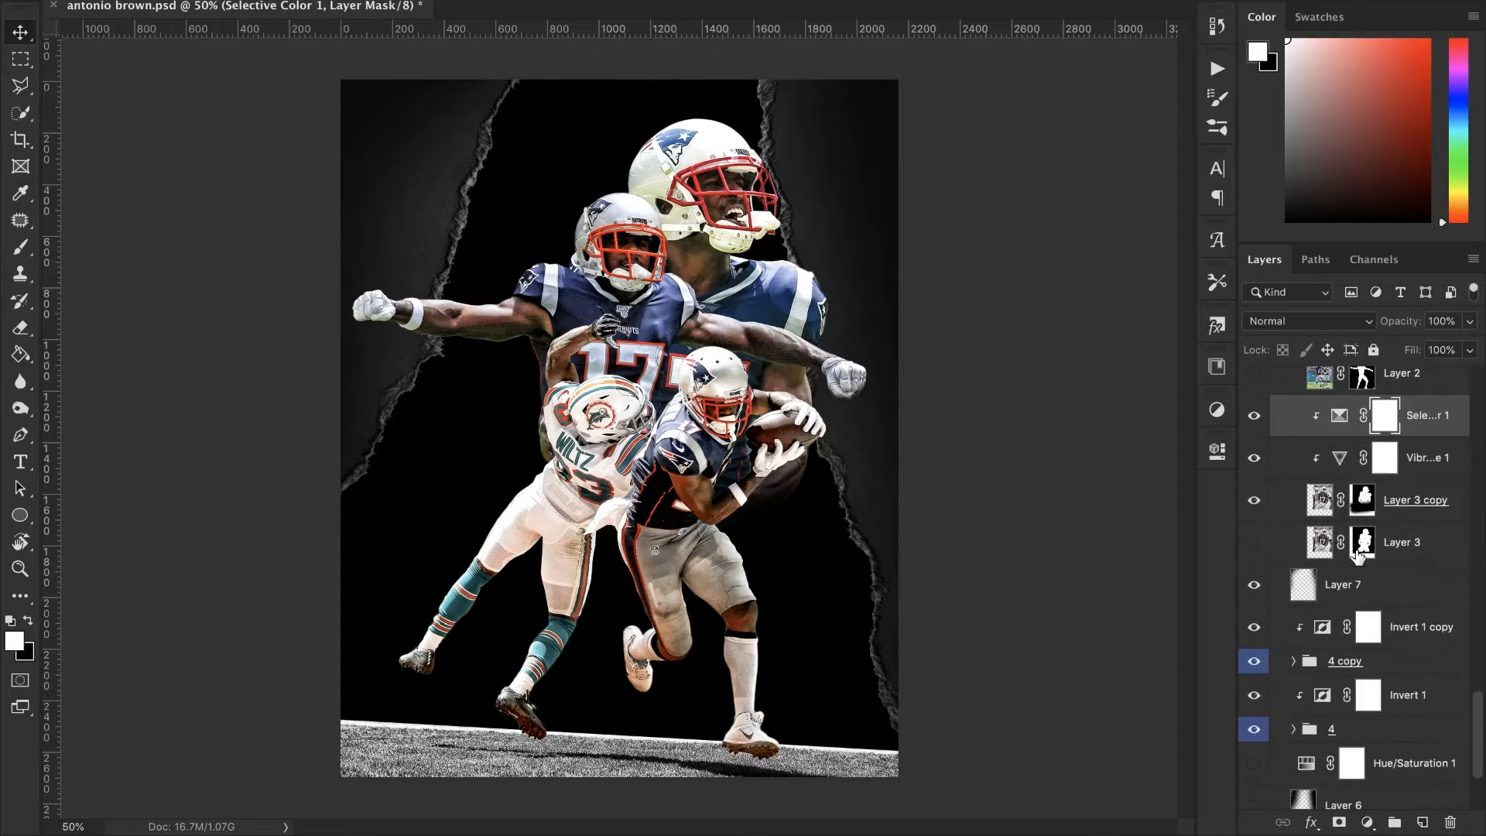
{"action": "scroll", "coordinate": [1358, 556], "scroll_direction": "up", "scroll_amount": 8}
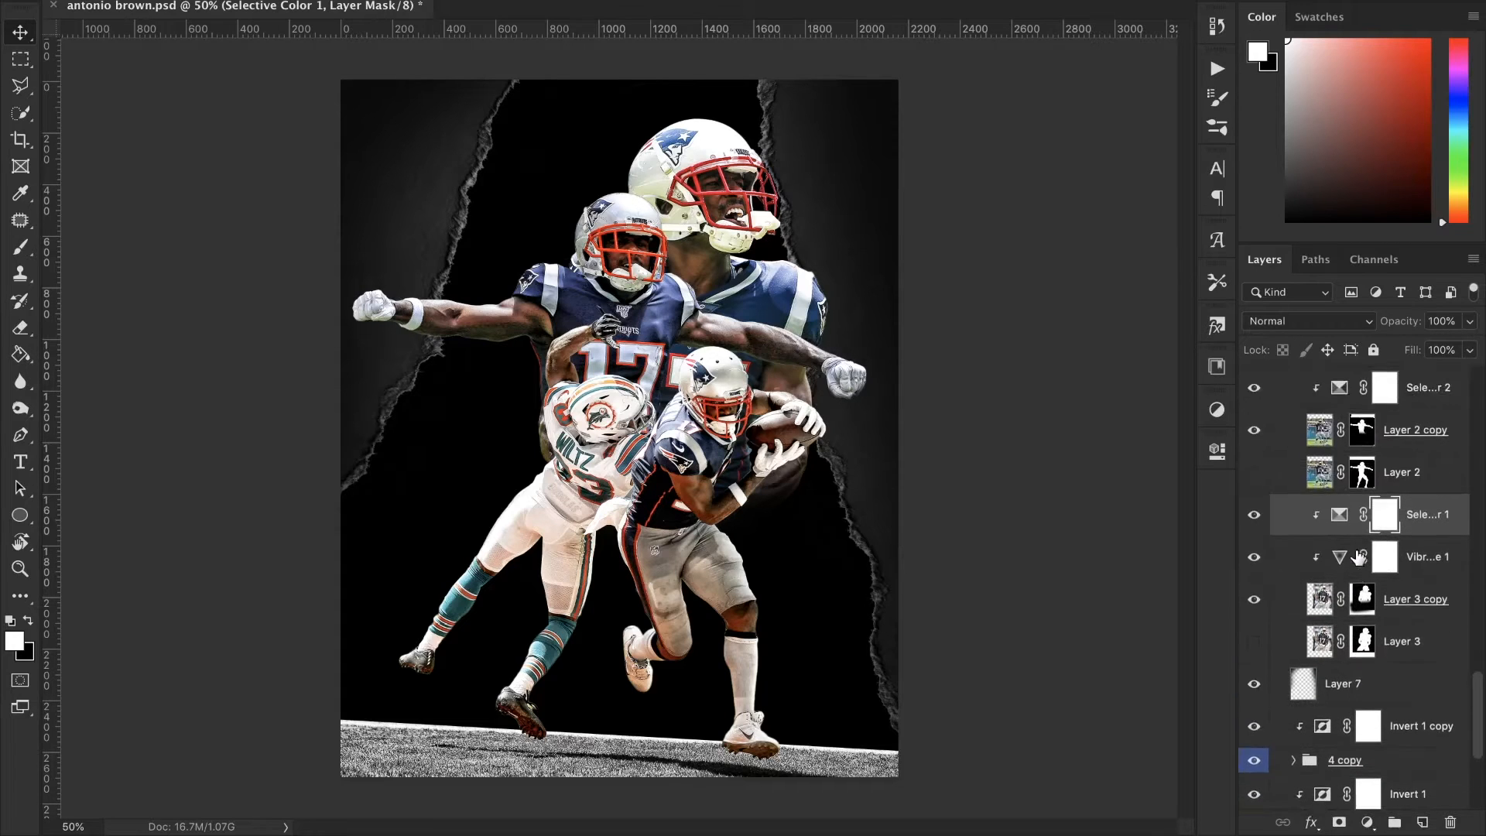
{"action": "scroll", "coordinate": [1357, 556], "scroll_direction": "up", "scroll_amount": 1}
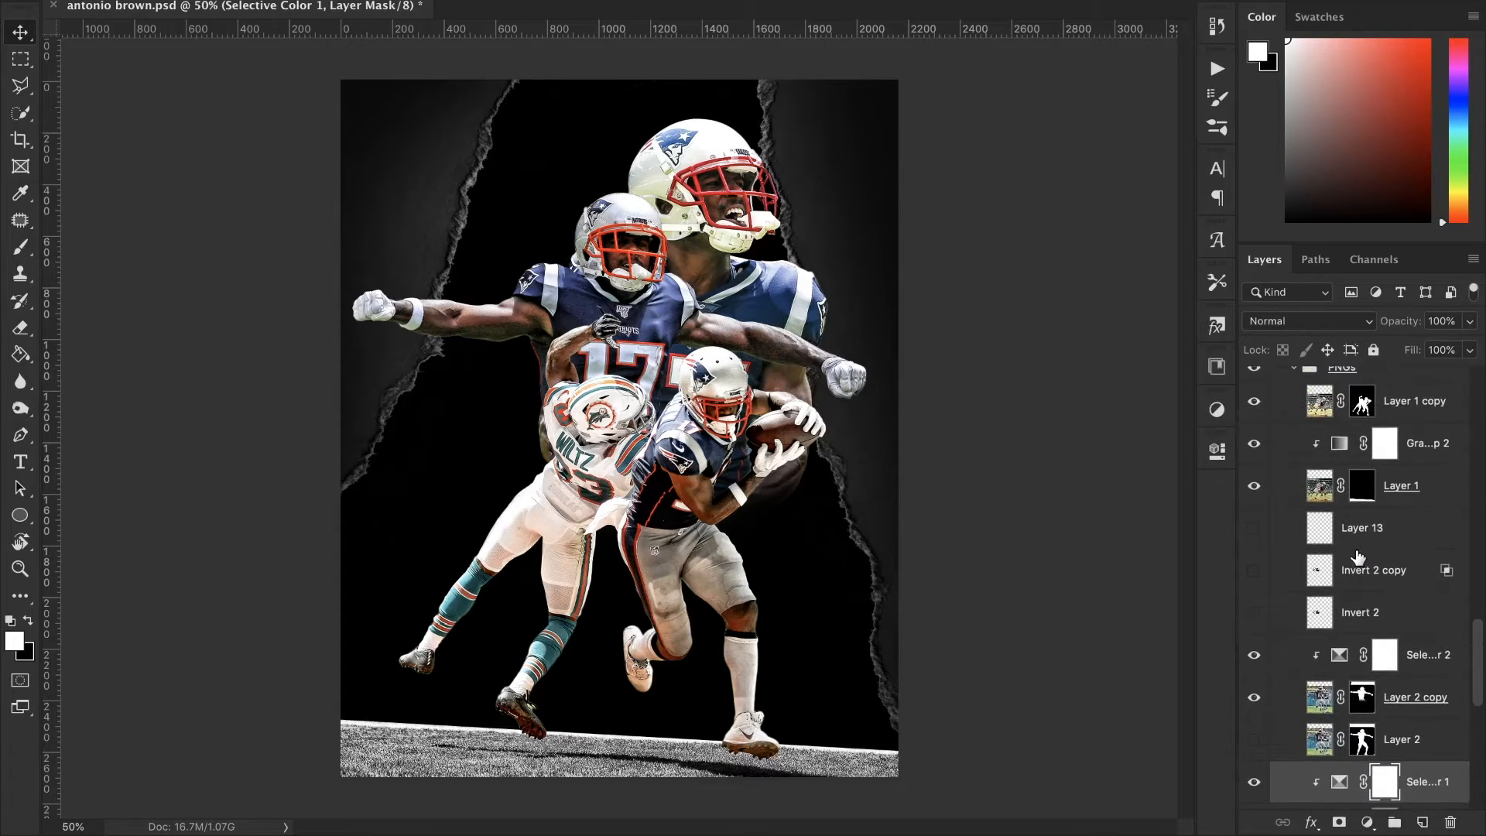
{"action": "scroll", "coordinate": [1299, 703], "scroll_direction": "up", "scroll_amount": 1}
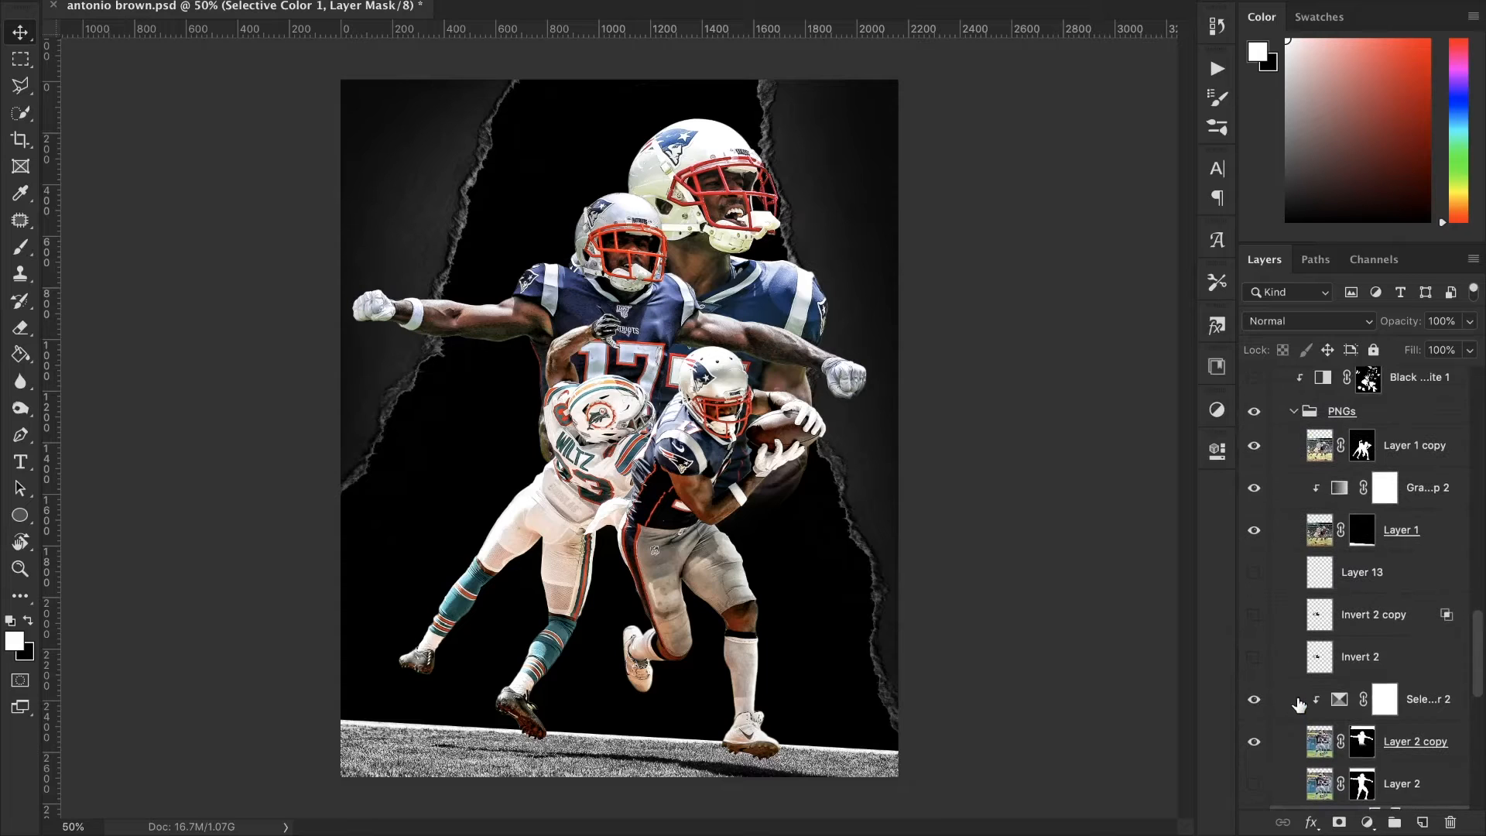
{"action": "left_click", "coordinate": [1255, 616]}
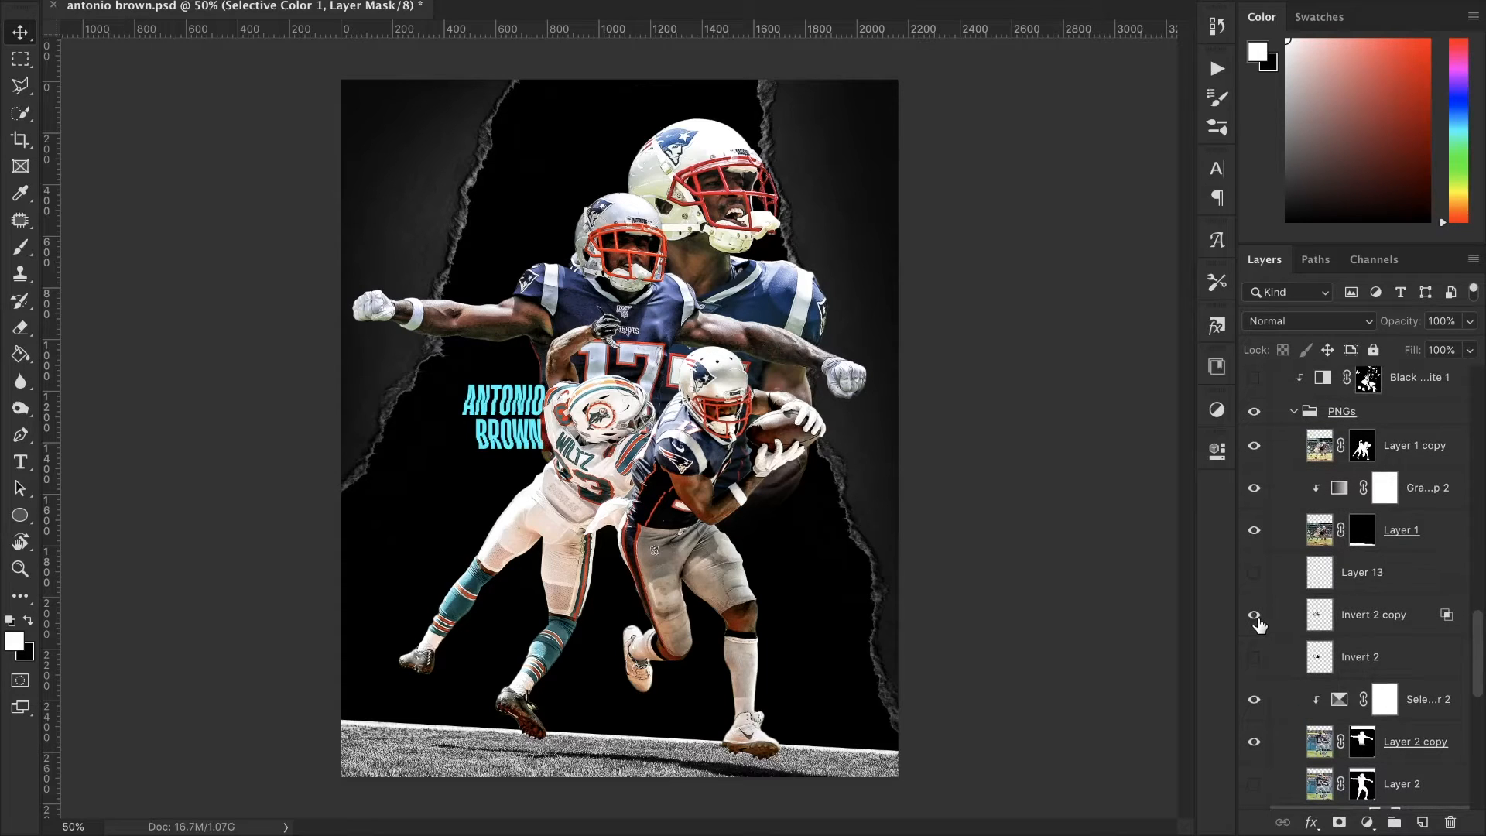
{"action": "left_click", "coordinate": [1258, 623]}
- Collapse the PNGs group, and show the Layer 5 stadium background with the Gradient Map 4 adjustment
{"action": "scroll", "coordinate": [1315, 615], "scroll_direction": "up", "scroll_amount": 2}
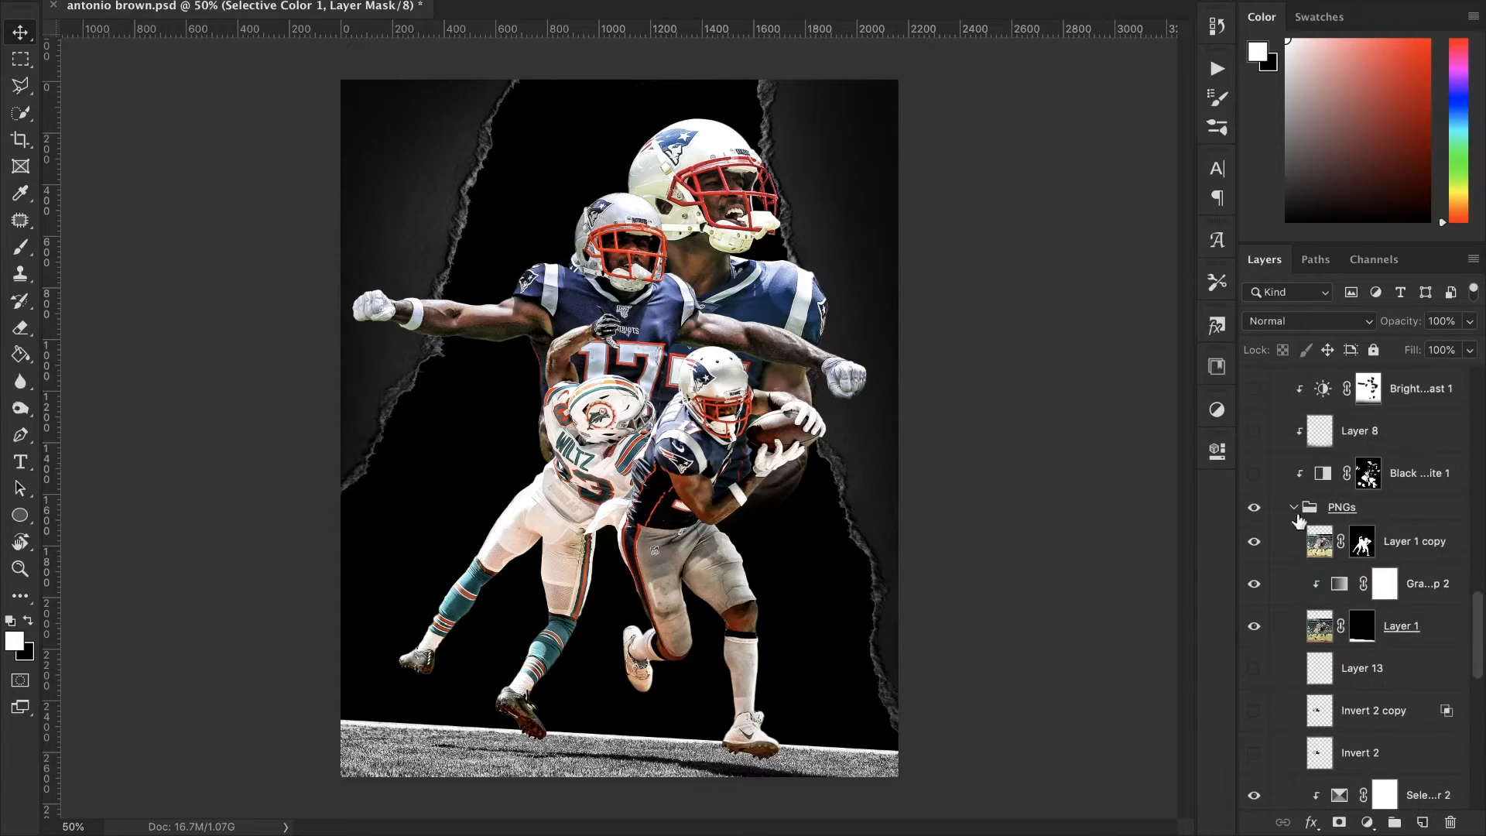
{"action": "left_click", "coordinate": [1297, 514]}
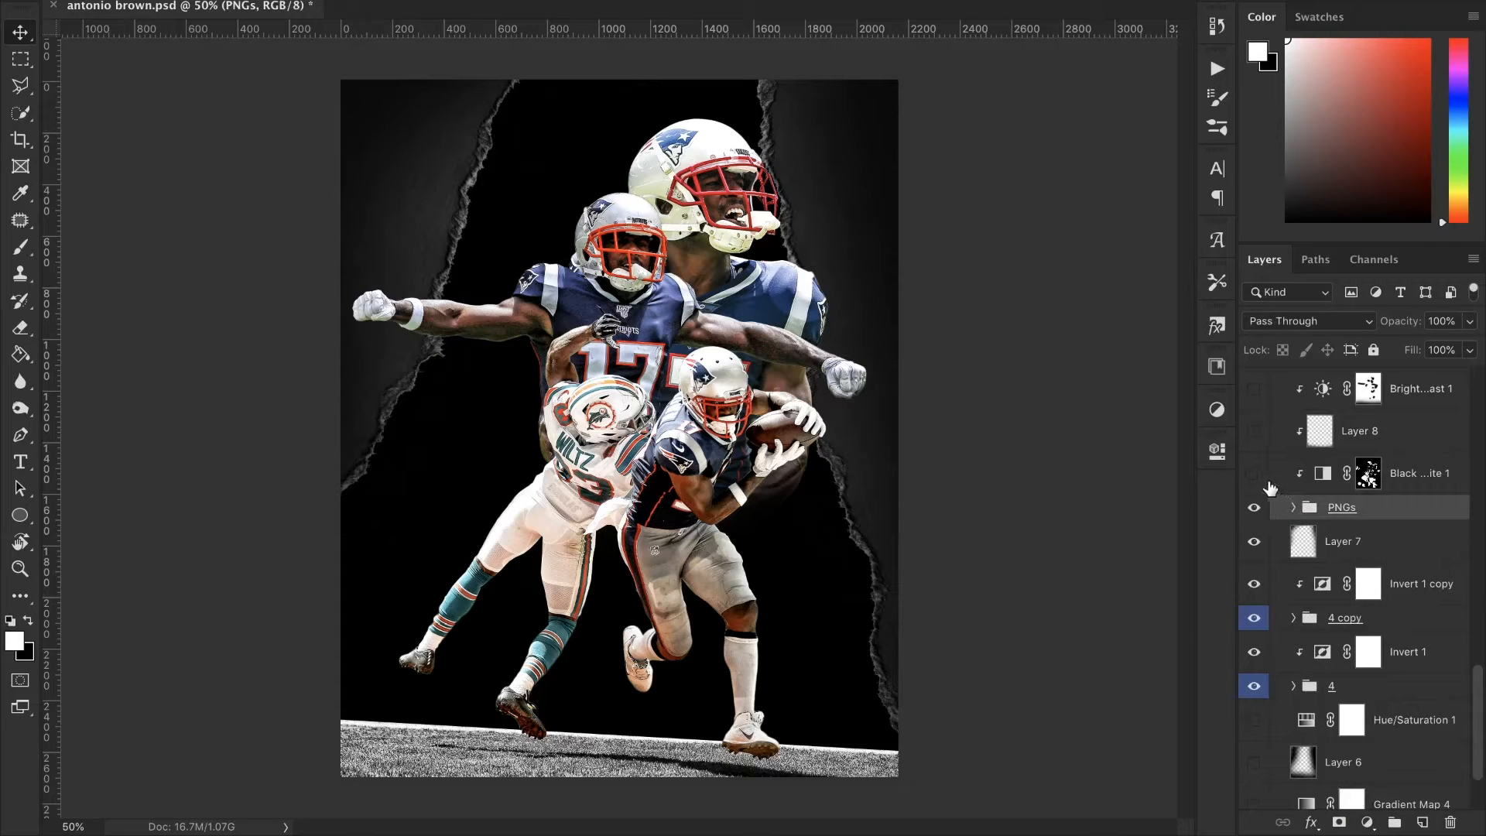
{"action": "scroll", "coordinate": [1330, 713], "scroll_direction": "down", "scroll_amount": 3}
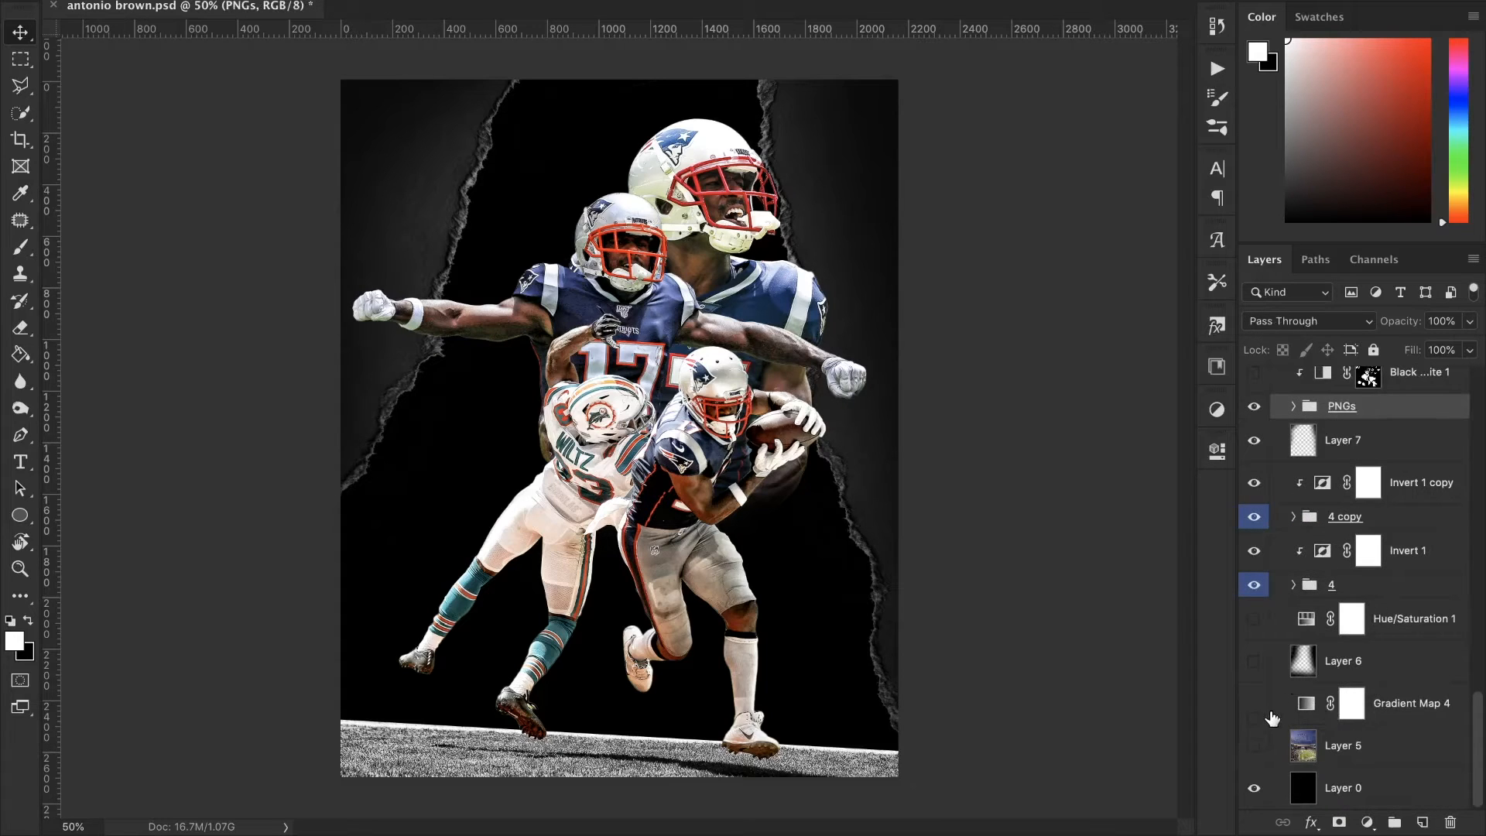
{"action": "left_click", "coordinate": [1257, 744]}
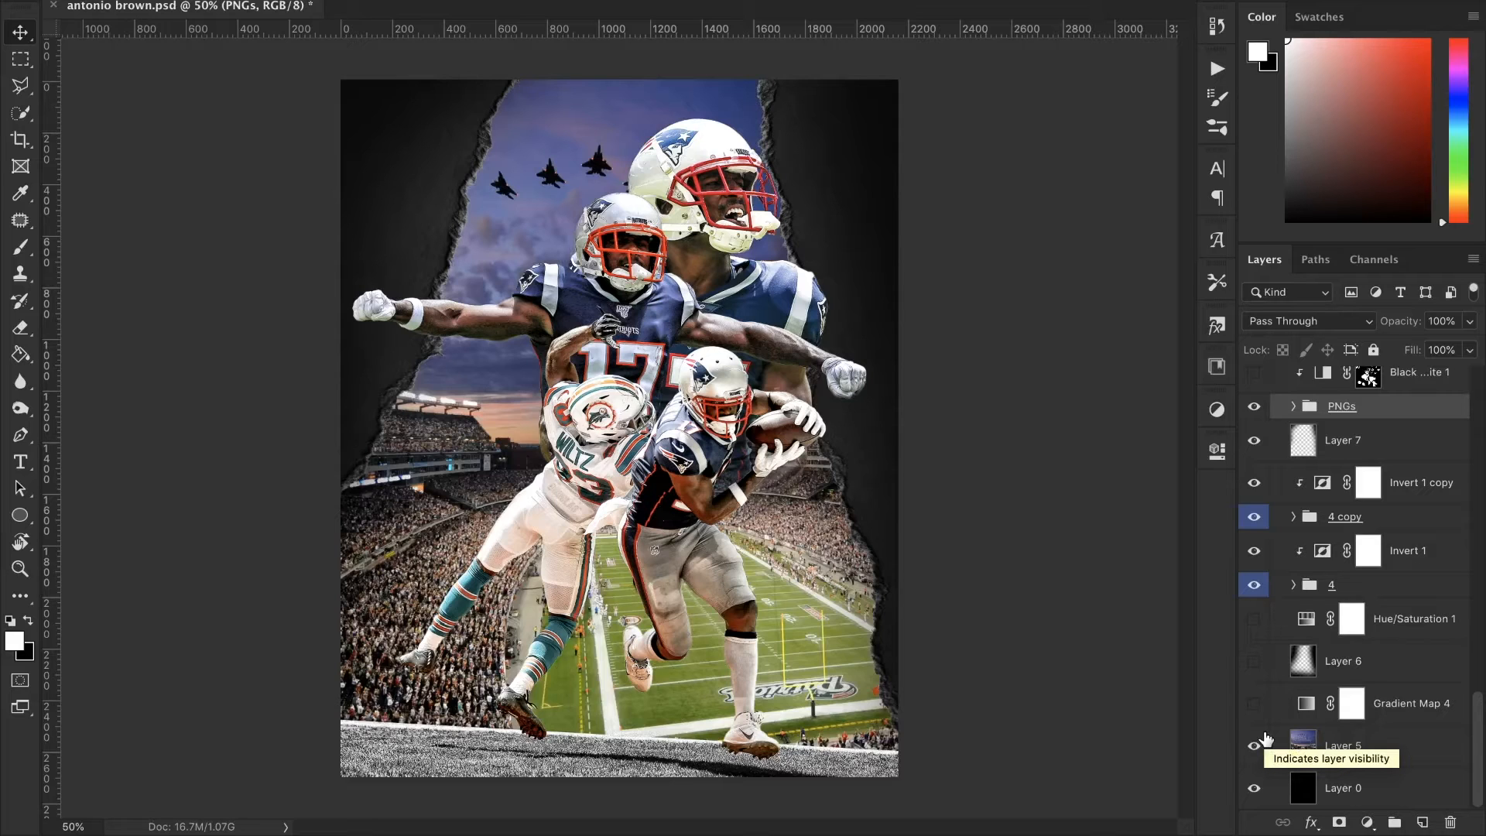
{"action": "left_click", "coordinate": [1253, 702]}
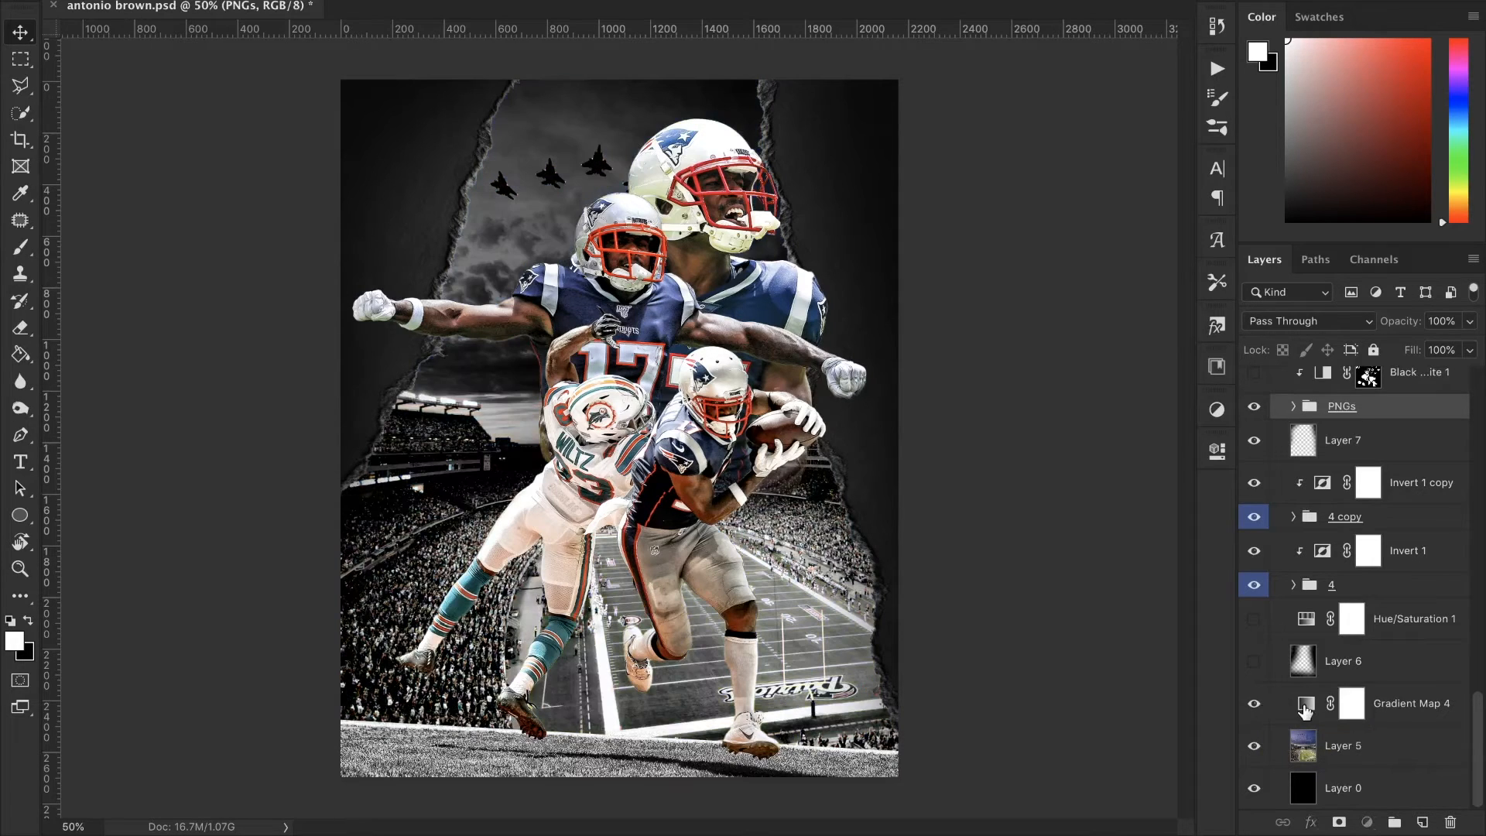
- Examine the gradient stops of the Gradient Map 4 adjustment and leave the gradient unchanged
{"action": "left_click", "coordinate": [1306, 706]}
{"action": "left_click", "coordinate": [1212, 458]}
{"action": "left_click", "coordinate": [1079, 504]}
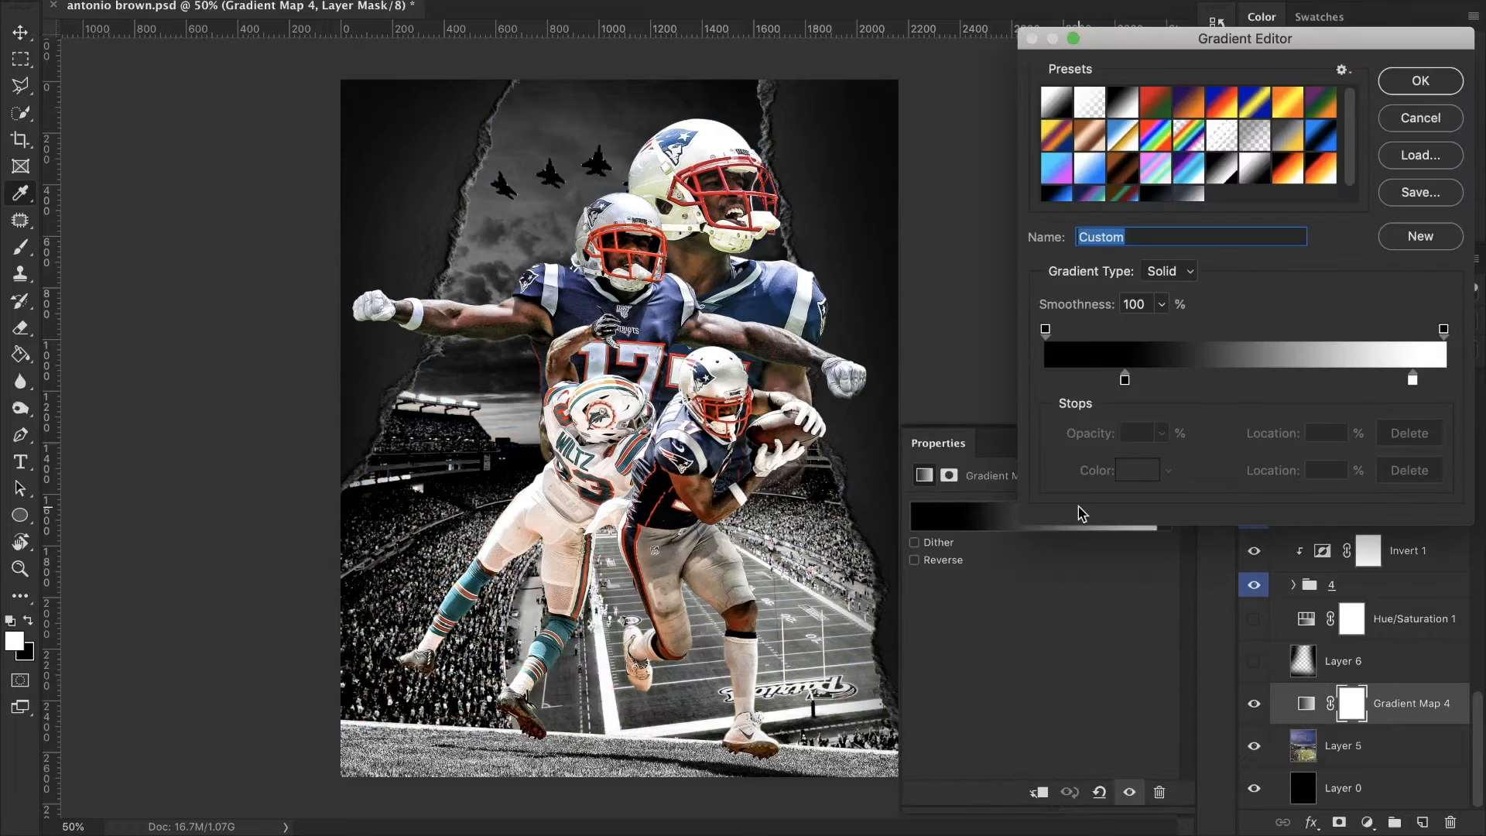
{"action": "left_click", "coordinate": [1405, 124]}
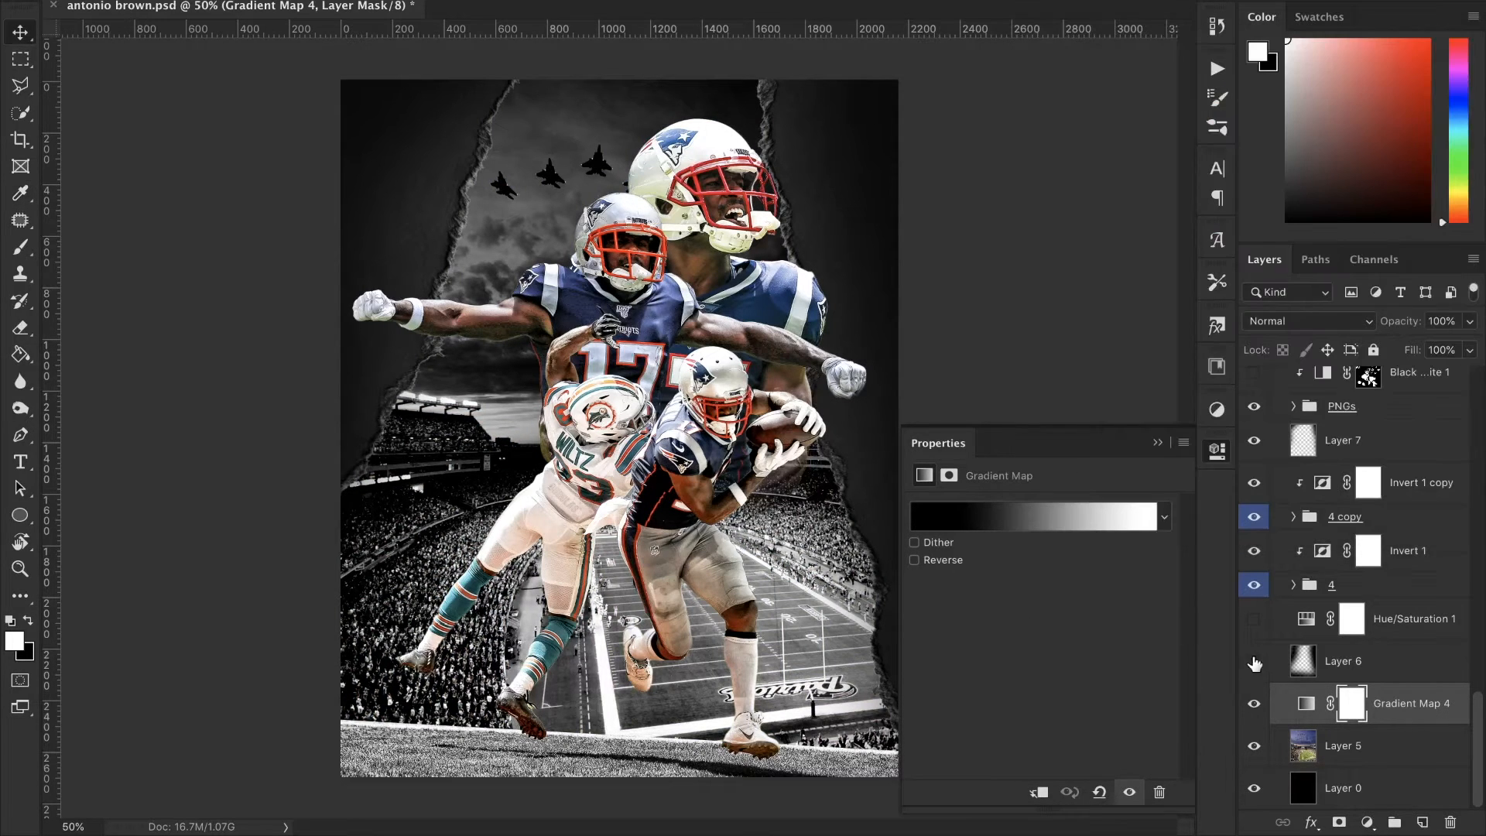
- Show Layer 6 and the Hue/Saturation 1 adjustment, reviewing the adjustment's lightness setting and its before/after effect
{"action": "left_click", "coordinate": [1255, 664]}
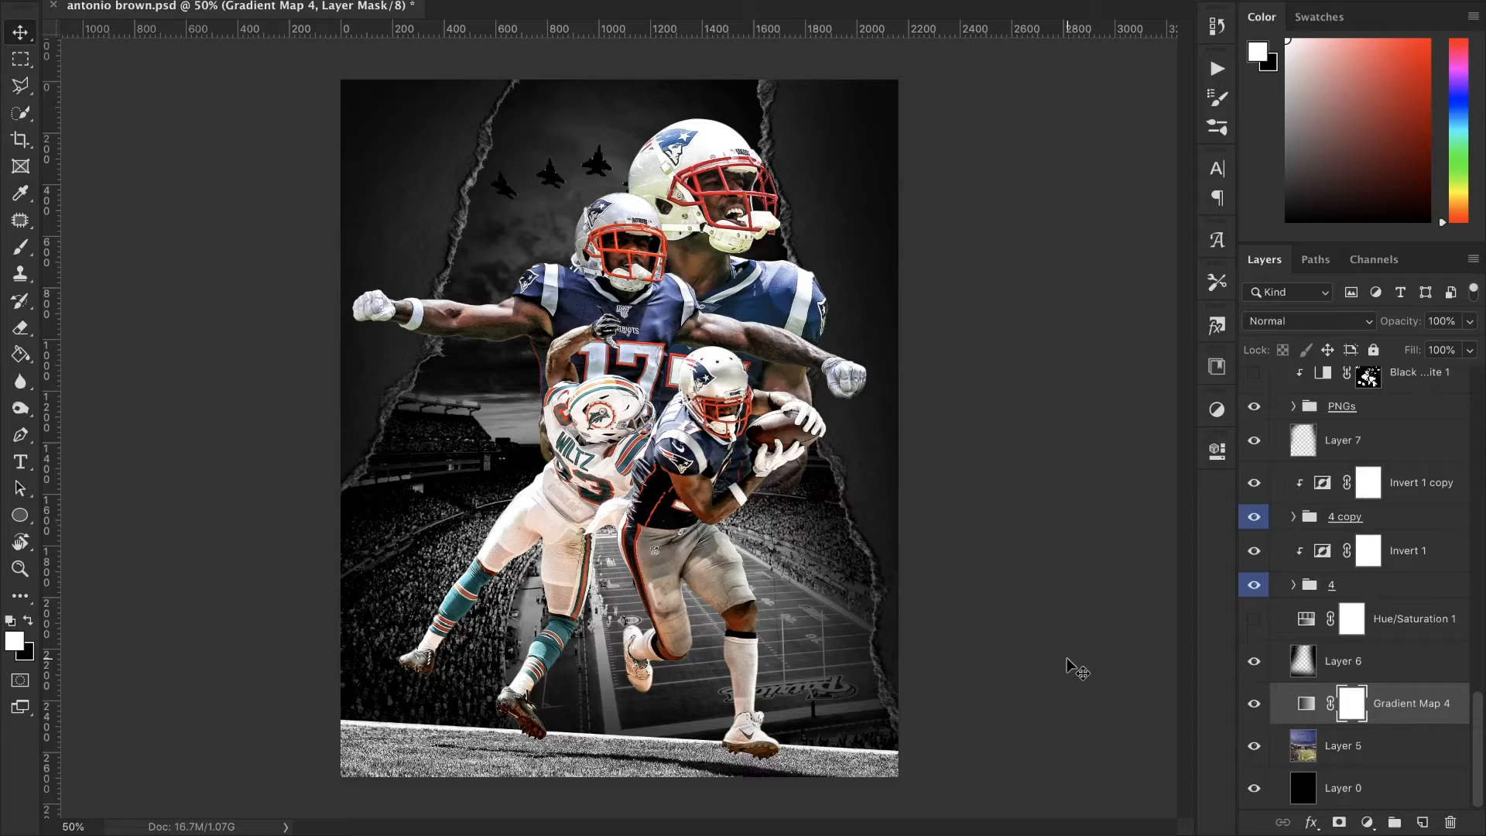
{"action": "left_click", "coordinate": [1255, 618]}
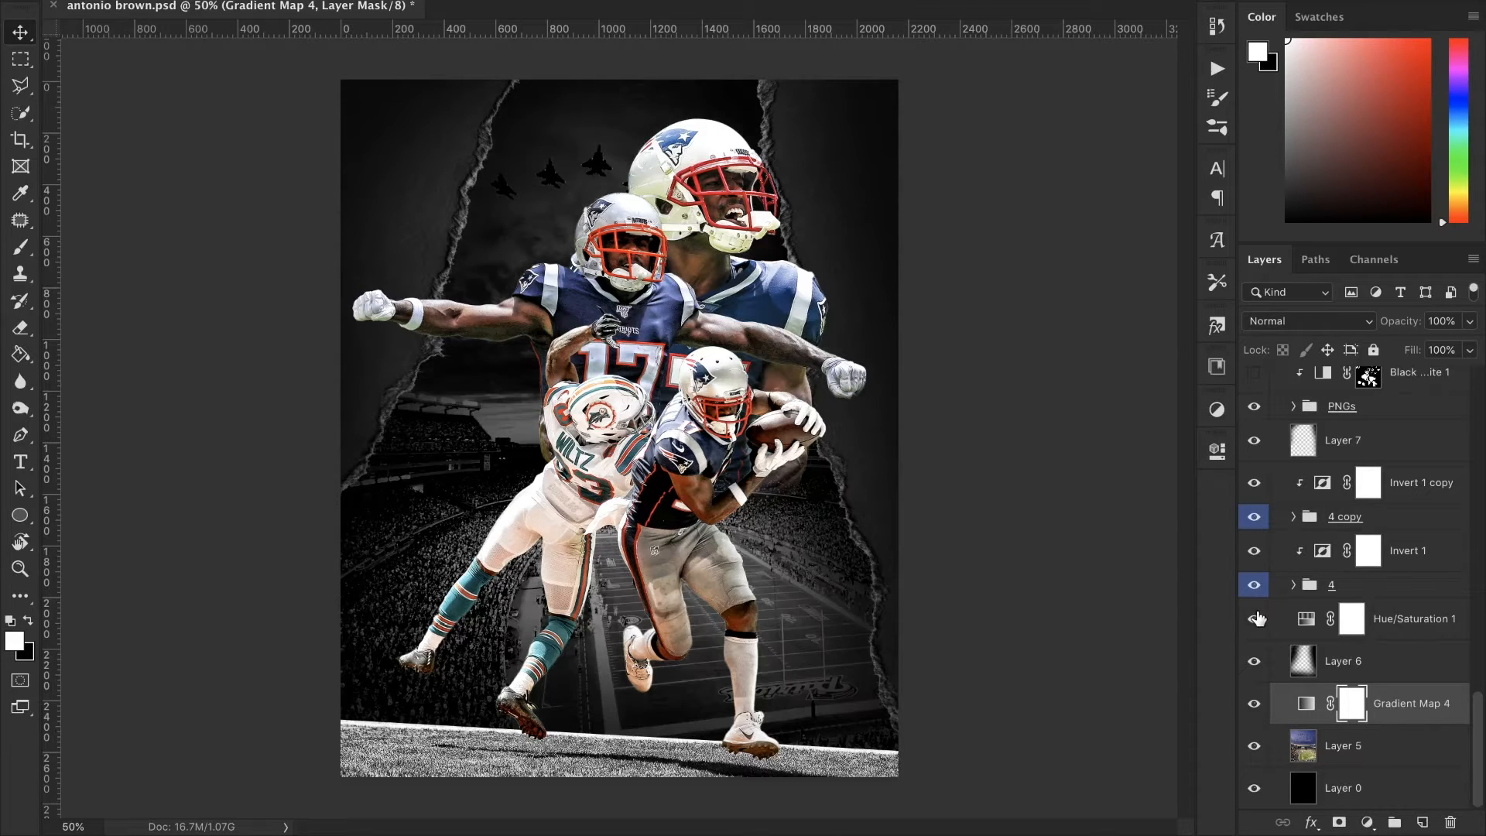
{"action": "left_click", "coordinate": [1311, 622]}
{"action": "left_click", "coordinate": [1217, 453]}
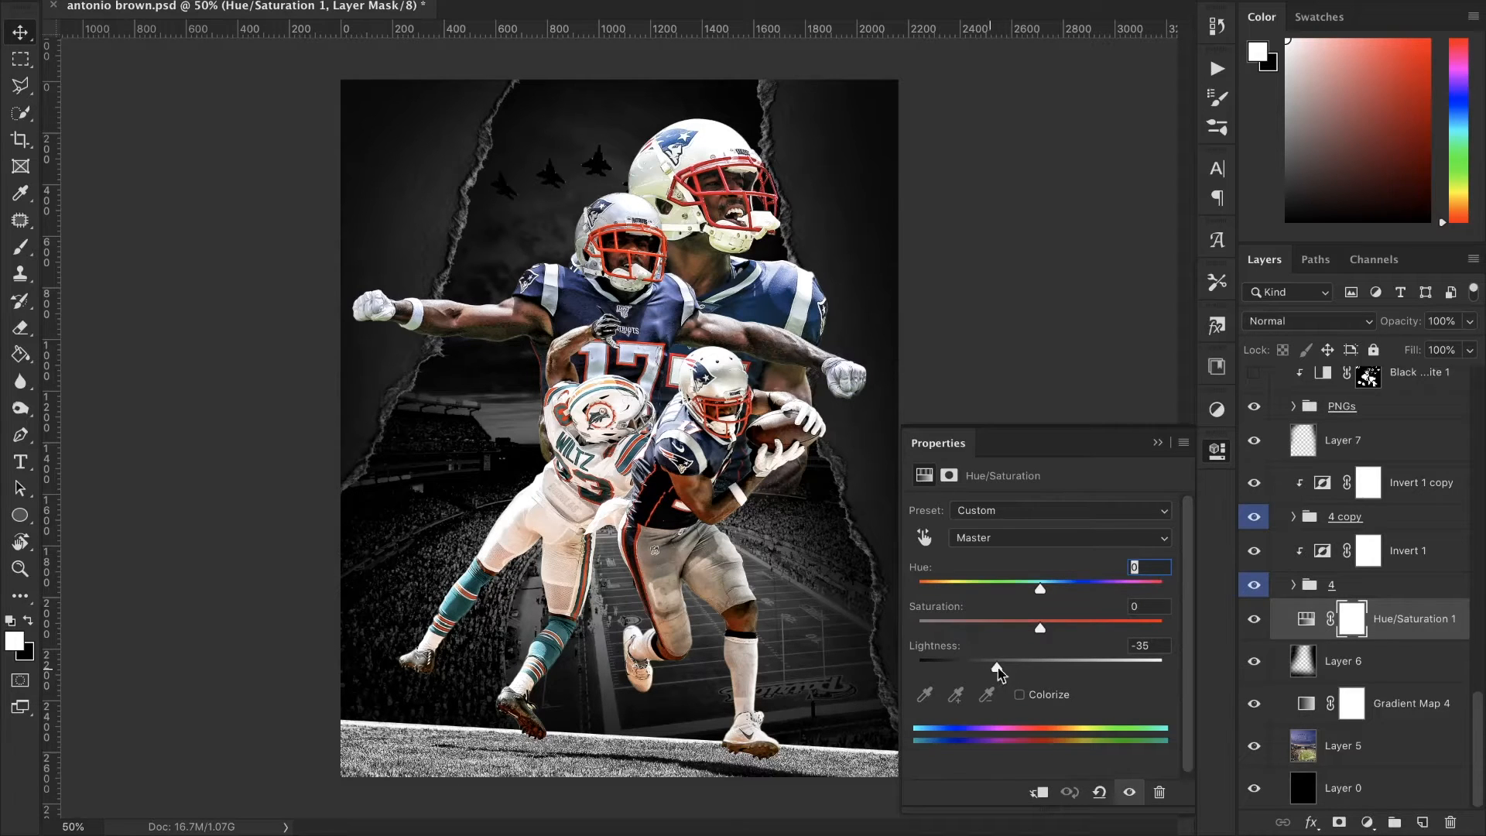
{"action": "left_click", "coordinate": [1158, 442]}
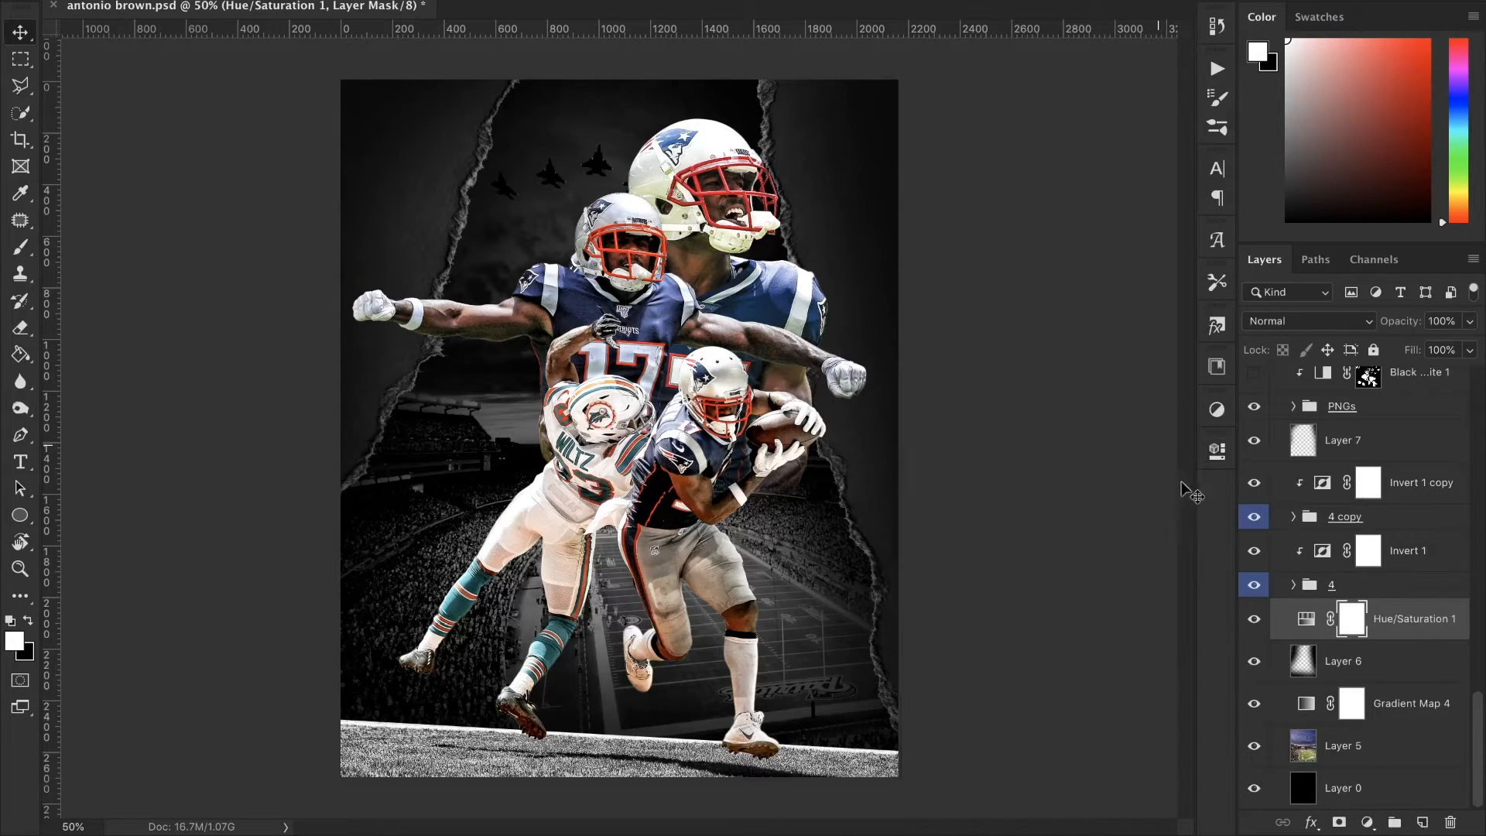
{"action": "left_click", "coordinate": [1254, 619]}
{"action": "left_click", "coordinate": [1254, 619]}
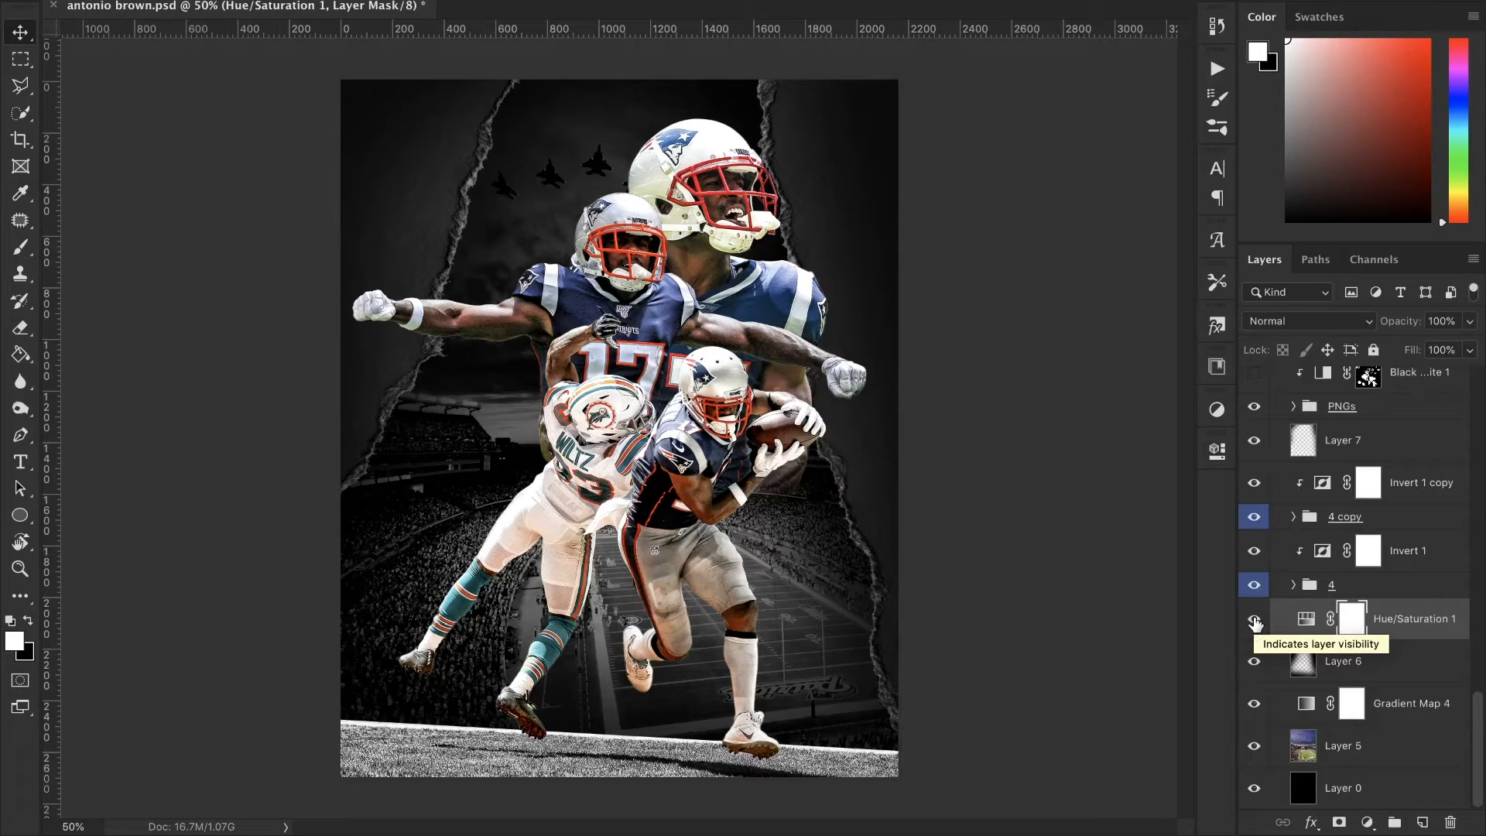
- Show the Black & White 1 adjustment and Layer 8 clipped to the PNGs group, comparing the black-and-white effect off and on
{"action": "scroll", "coordinate": [1255, 619], "scroll_direction": "up", "scroll_amount": 5}
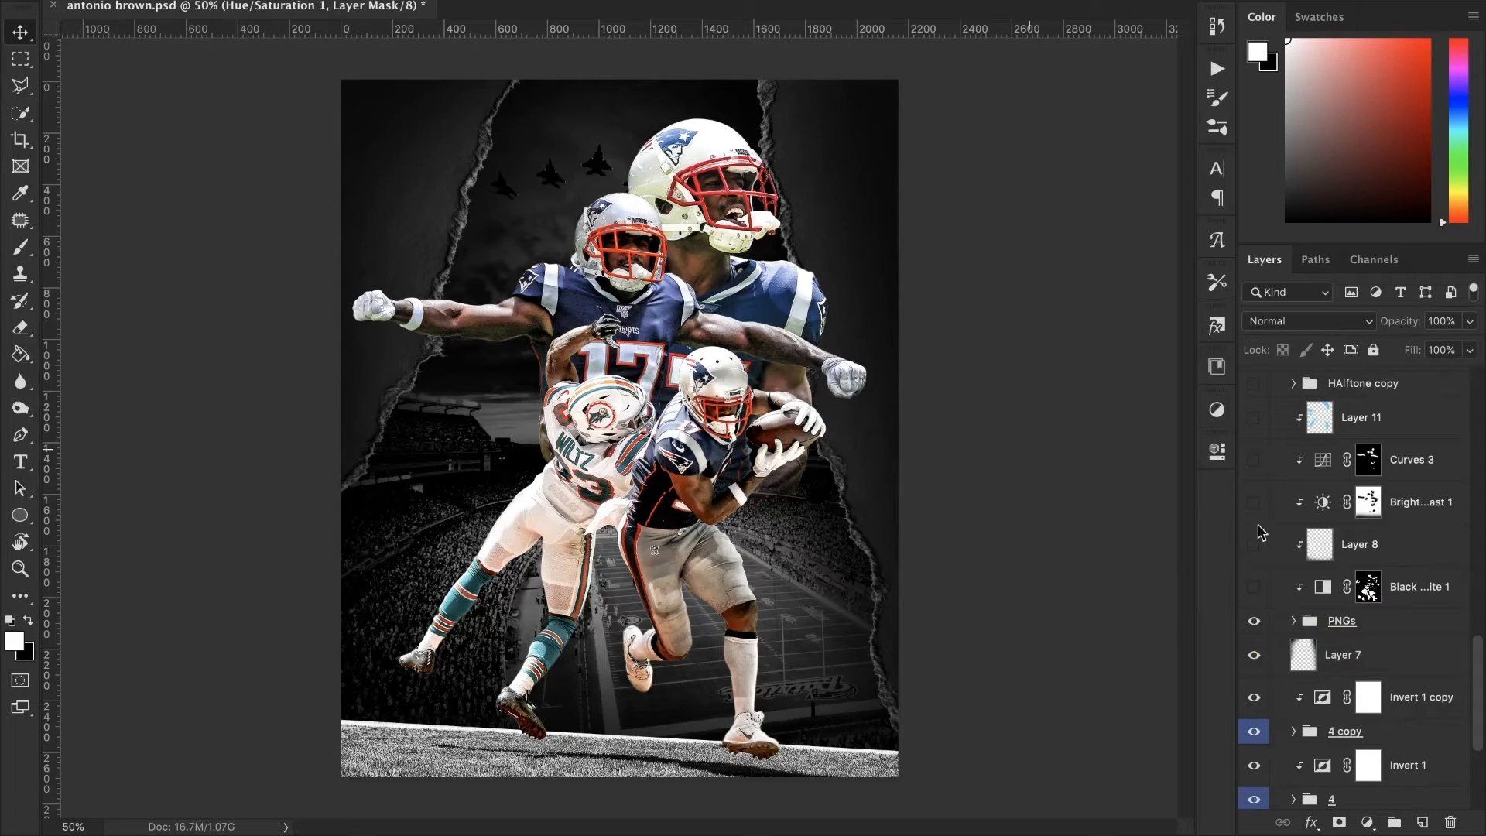
{"action": "left_click", "coordinate": [1254, 588]}
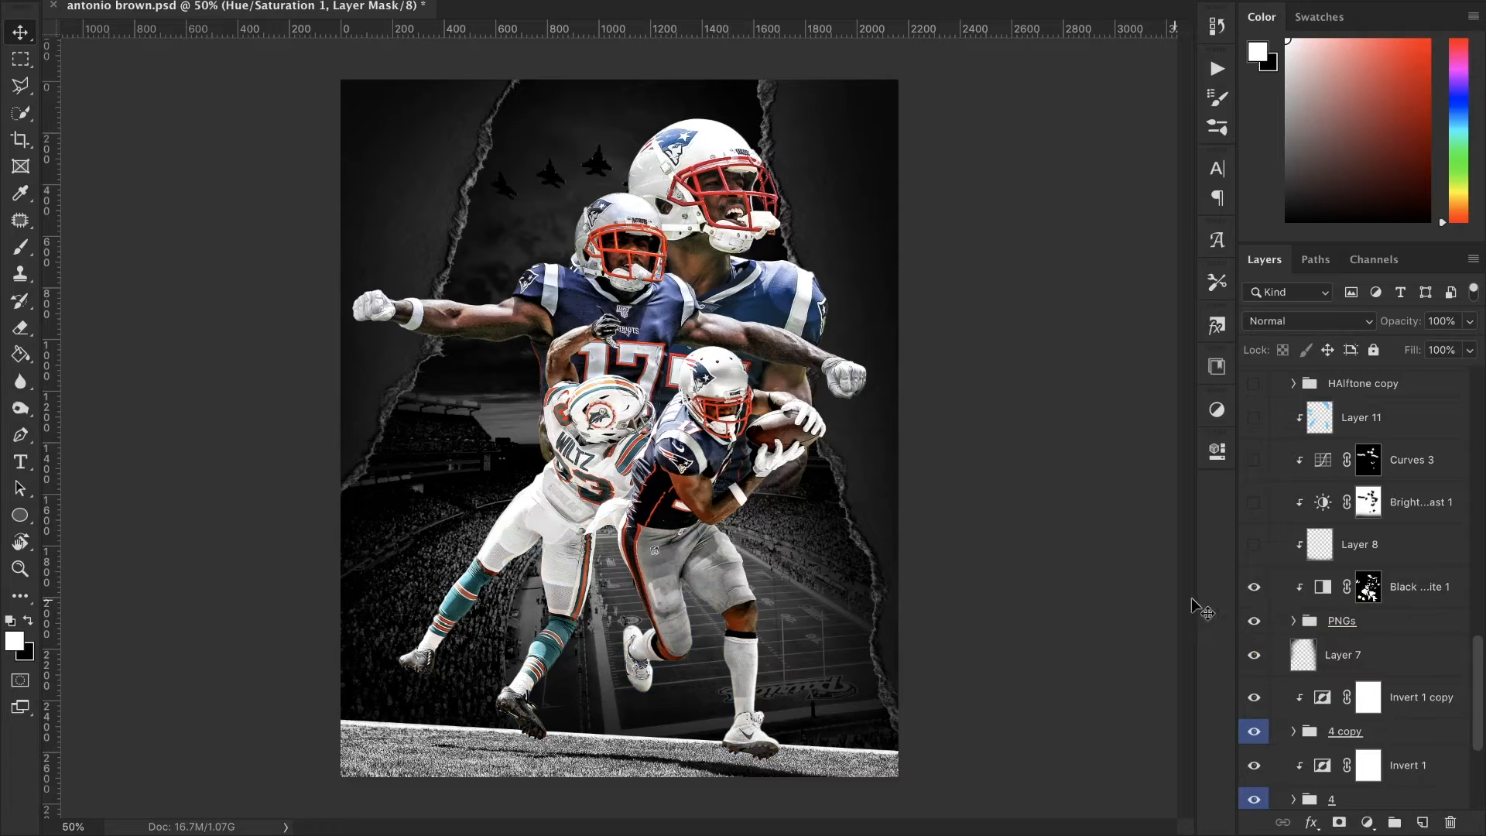
{"action": "left_click", "coordinate": [1255, 591]}
{"action": "left_click", "coordinate": [1259, 594]}
{"action": "left_click", "coordinate": [1255, 547]}
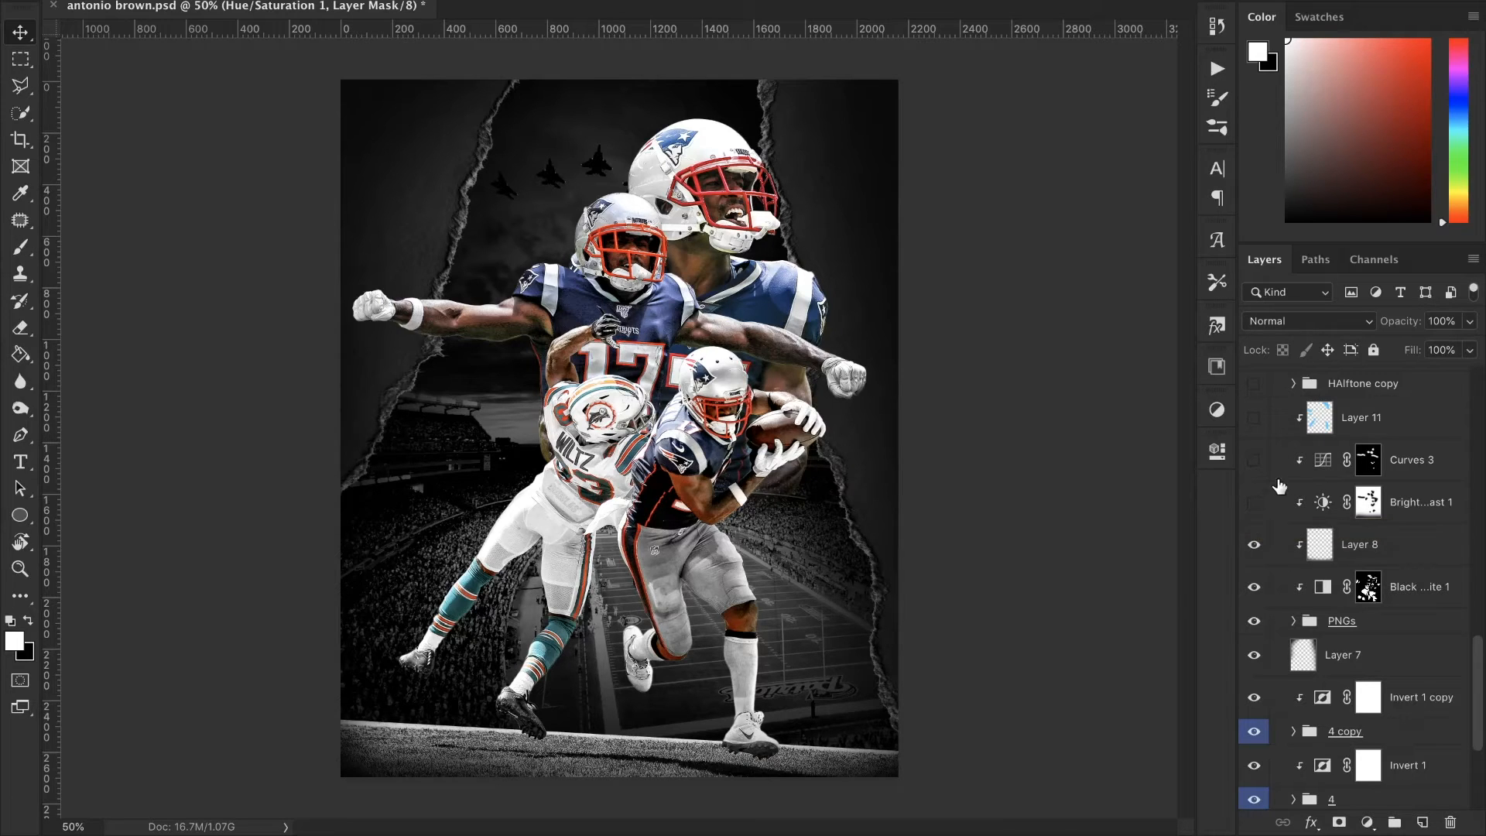
- Show and expand the HAlftone group, hide its three texture layers, and show only Texture-09 again
{"action": "scroll", "coordinate": [1253, 500], "scroll_direction": "up", "scroll_amount": 7}
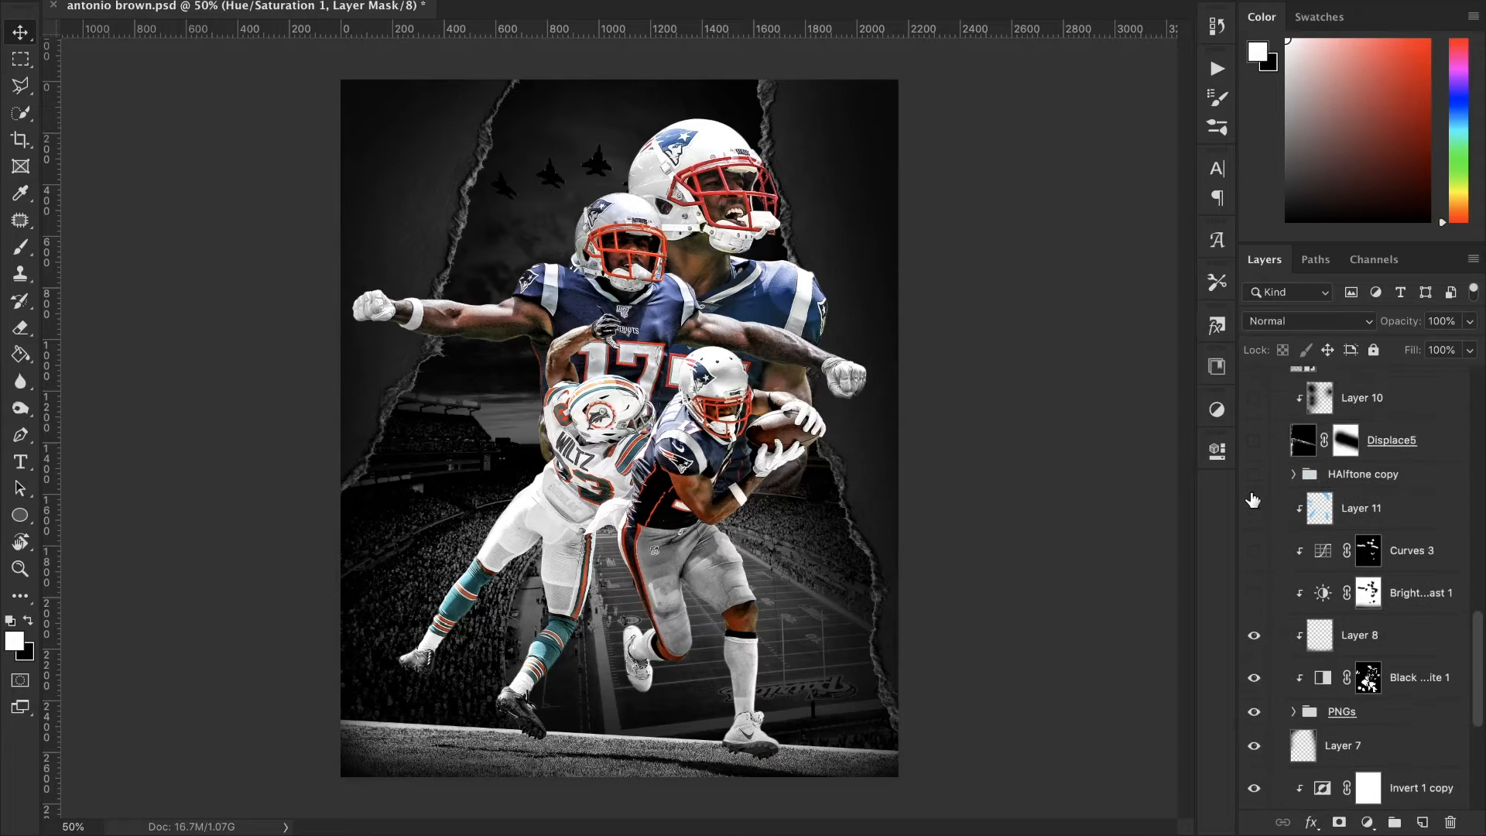
{"action": "scroll", "coordinate": [1253, 499], "scroll_direction": "up", "scroll_amount": 6}
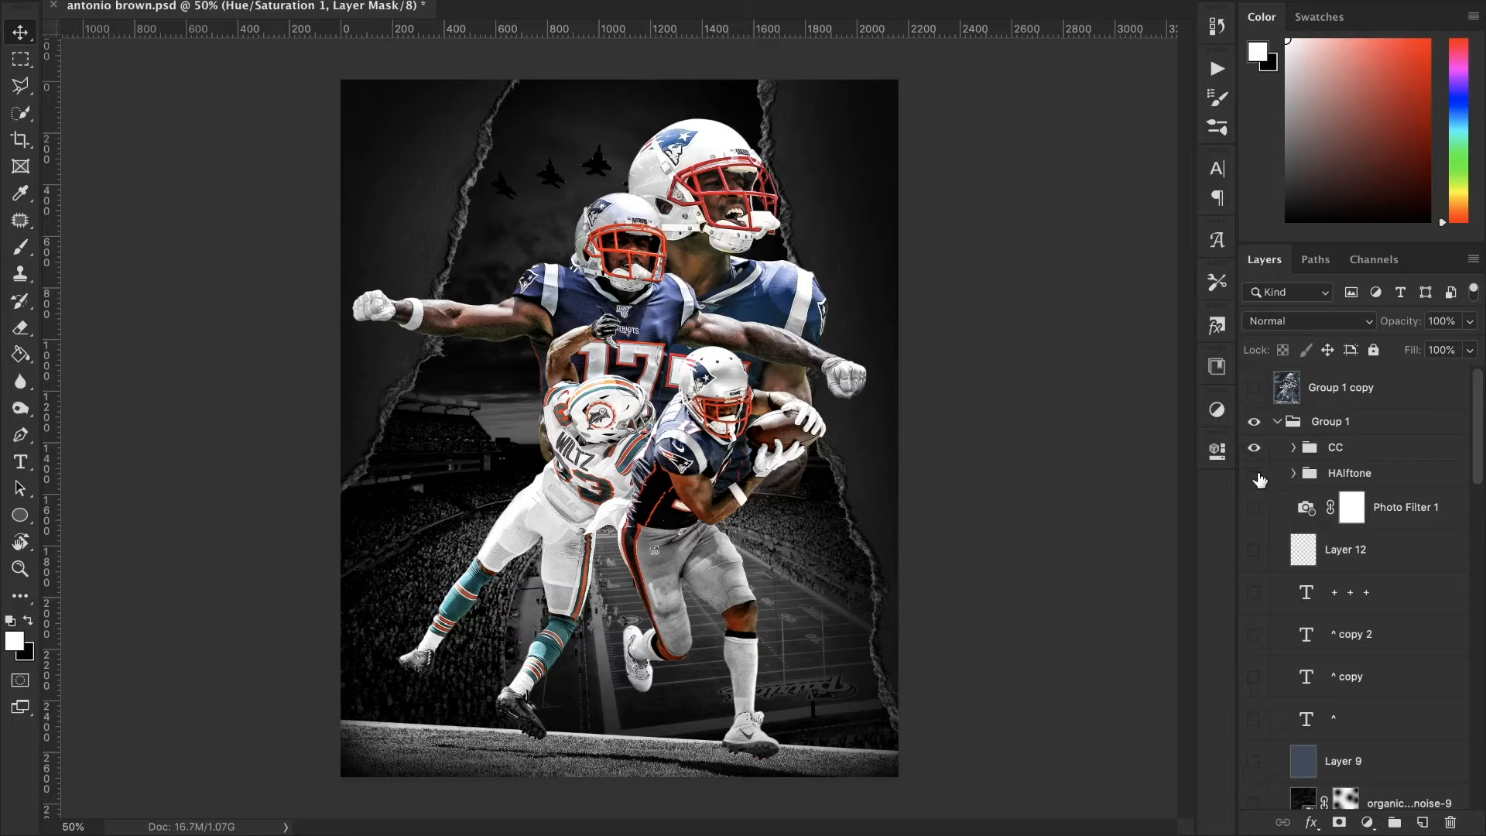
{"action": "left_click", "coordinate": [1255, 474]}
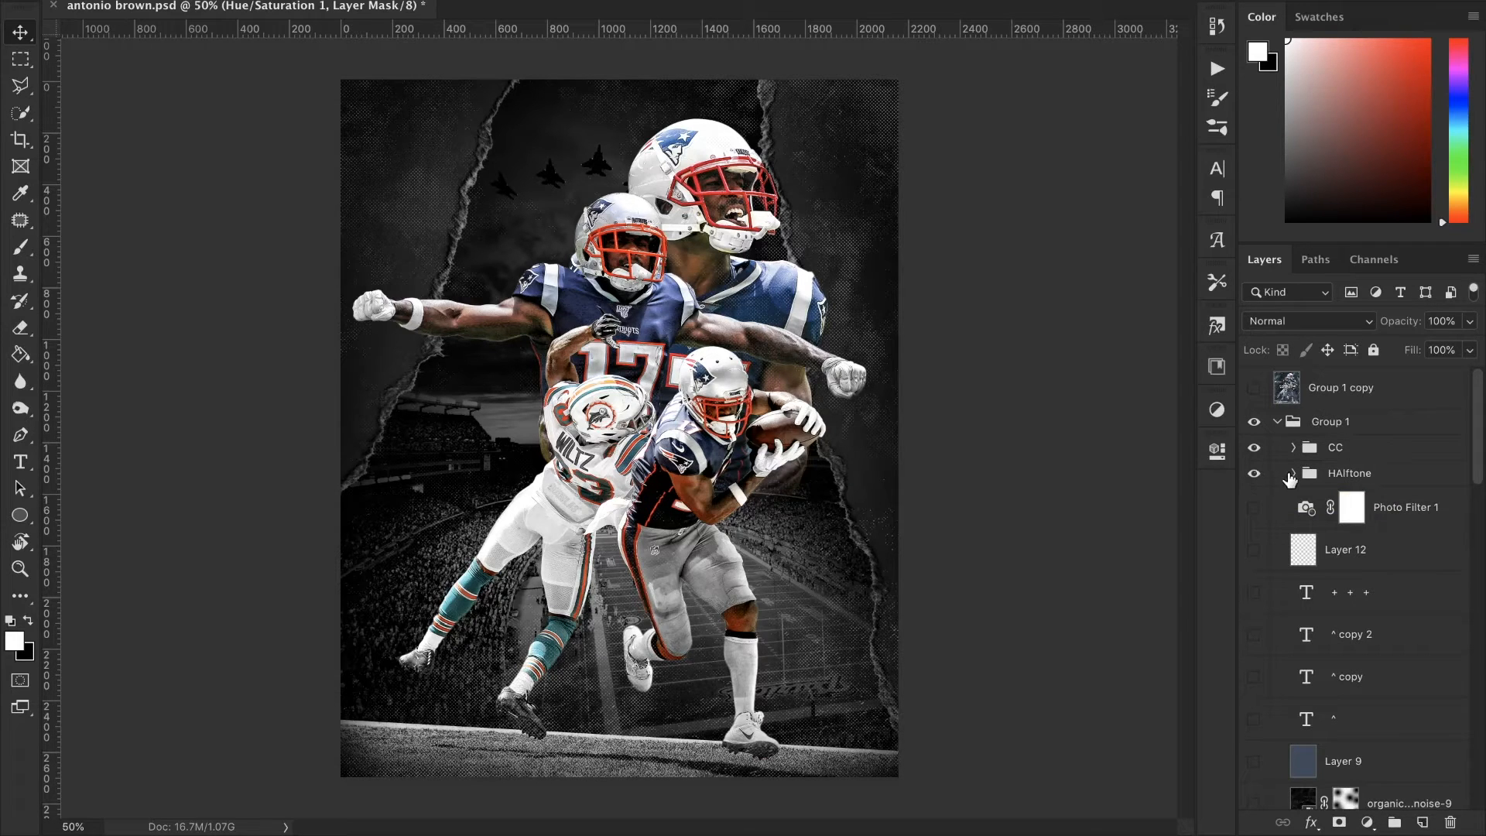
{"action": "left_click", "coordinate": [1293, 472]}
{"action": "left_click_drag", "start_coordinate": [1254, 508], "coordinate": [1262, 591]}
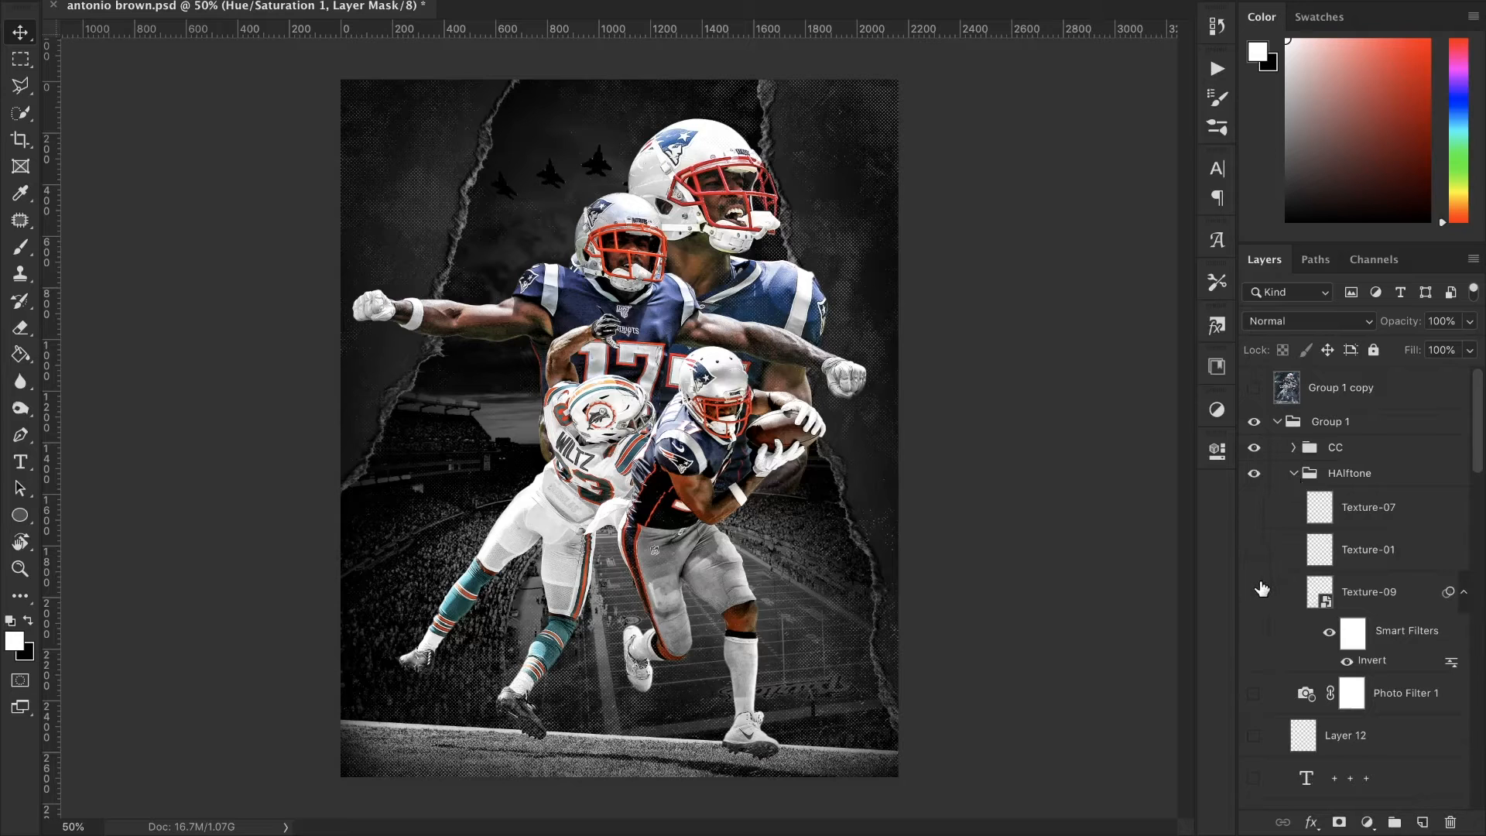
{"action": "left_click", "coordinate": [1255, 592]}
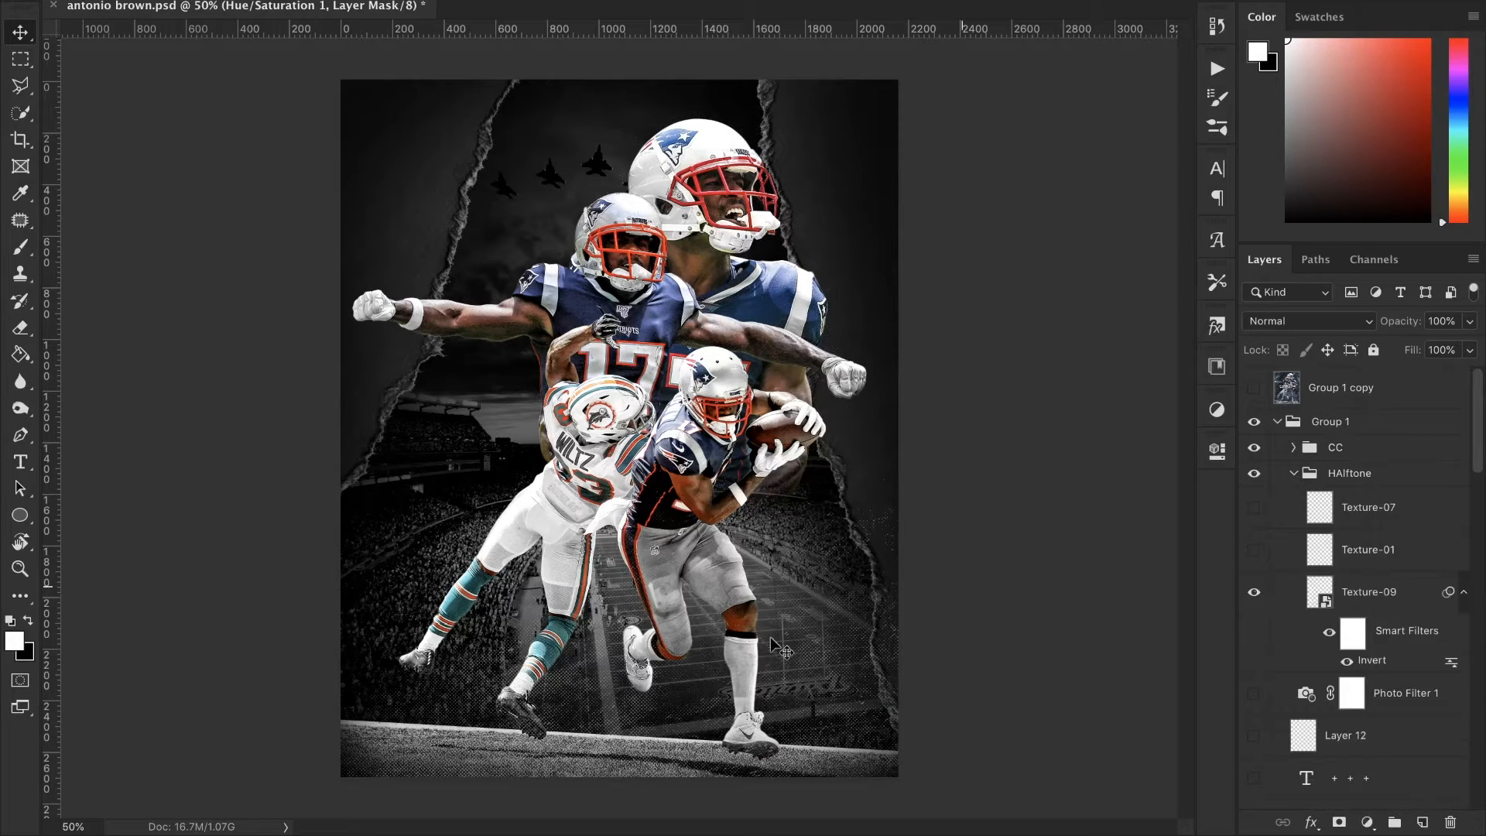
- Show Texture-01 and Texture-07, review the fill of each halftone texture layer, and collapse the HAlftone group
{"action": "left_click", "coordinate": [1362, 582]}
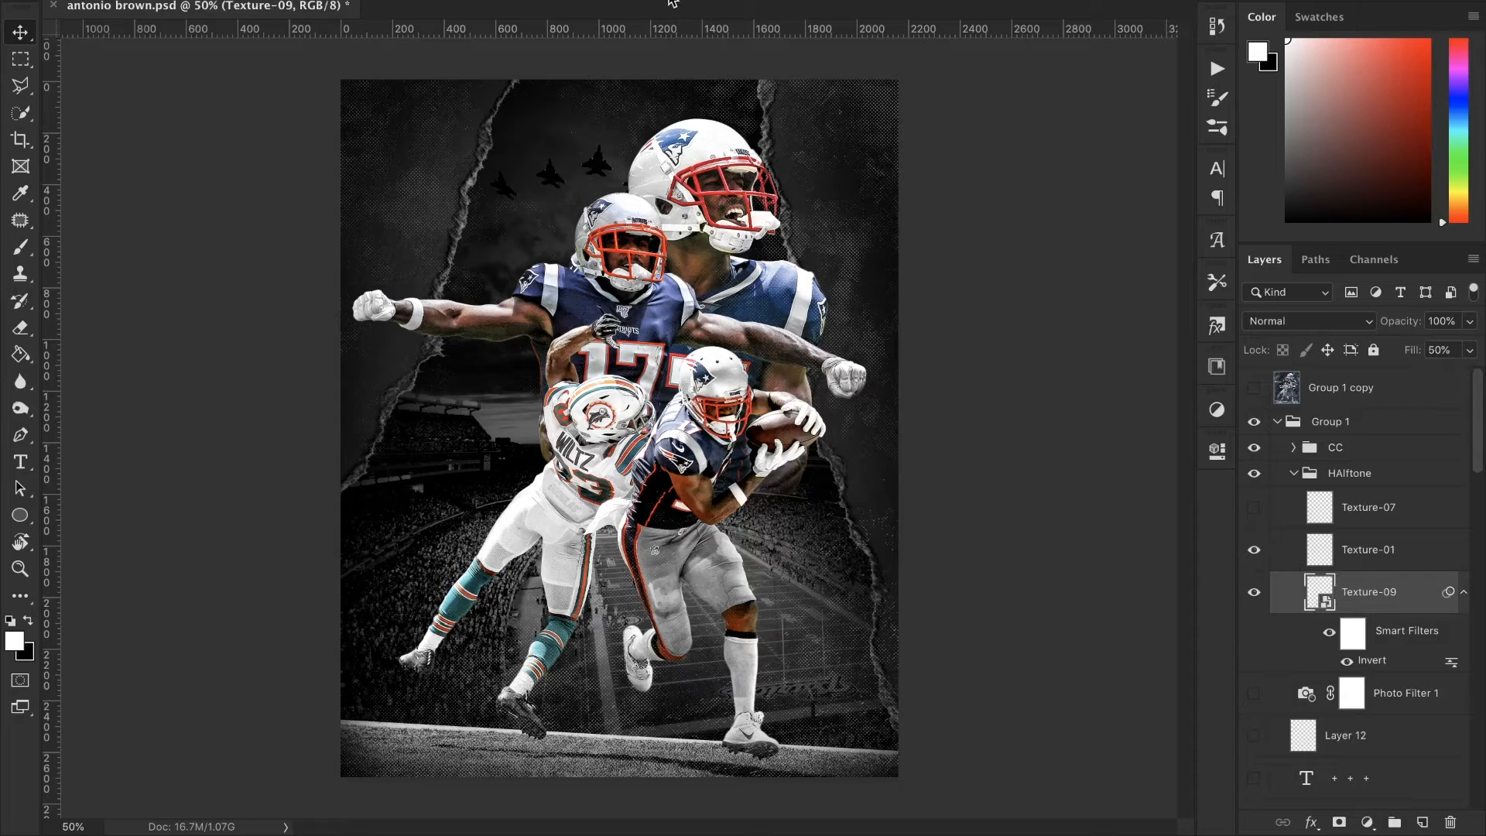
{"action": "left_click", "coordinate": [1353, 548]}
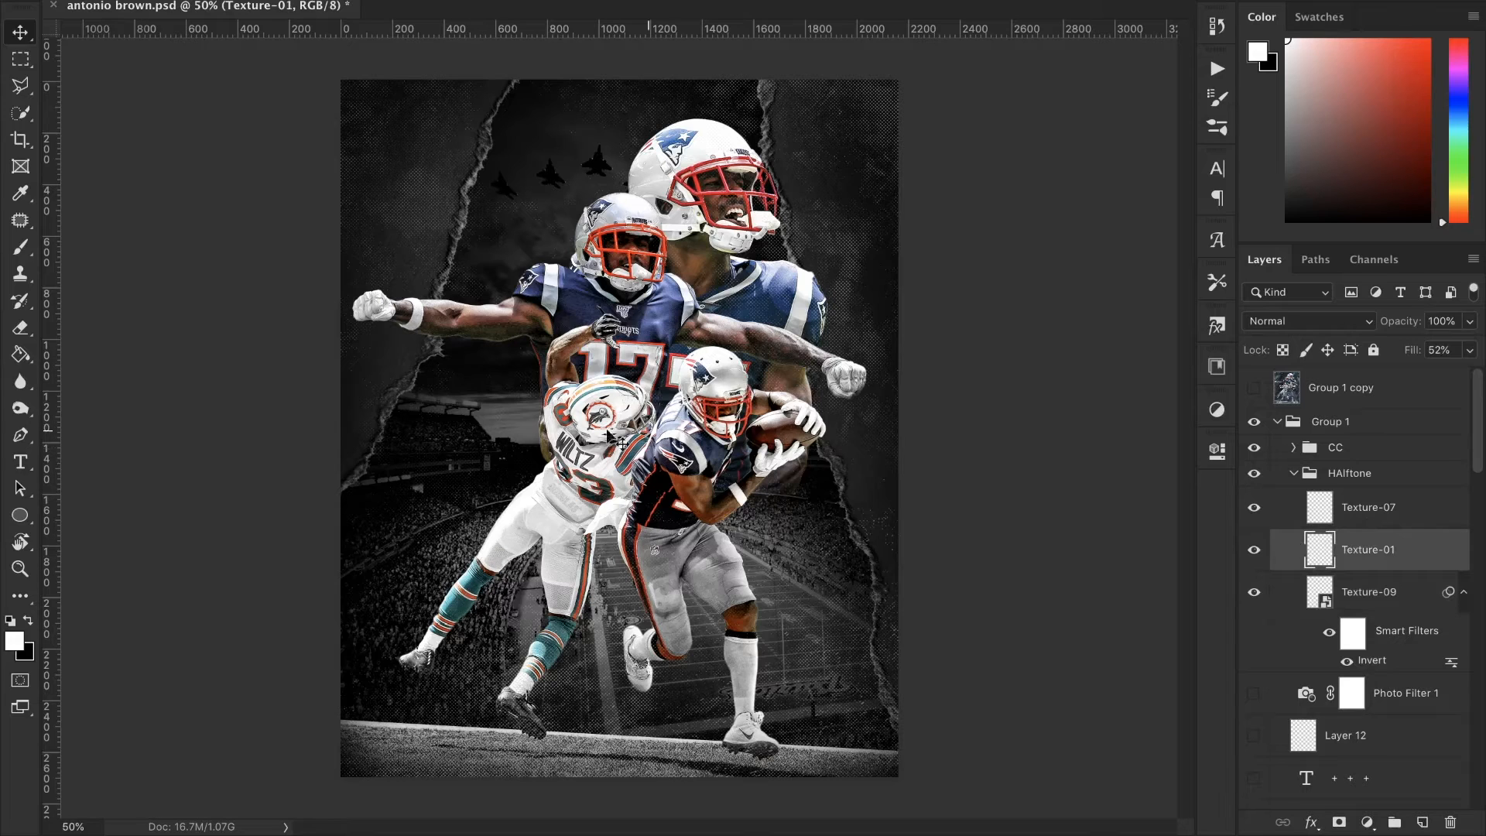
{"action": "left_click", "coordinate": [1346, 522]}
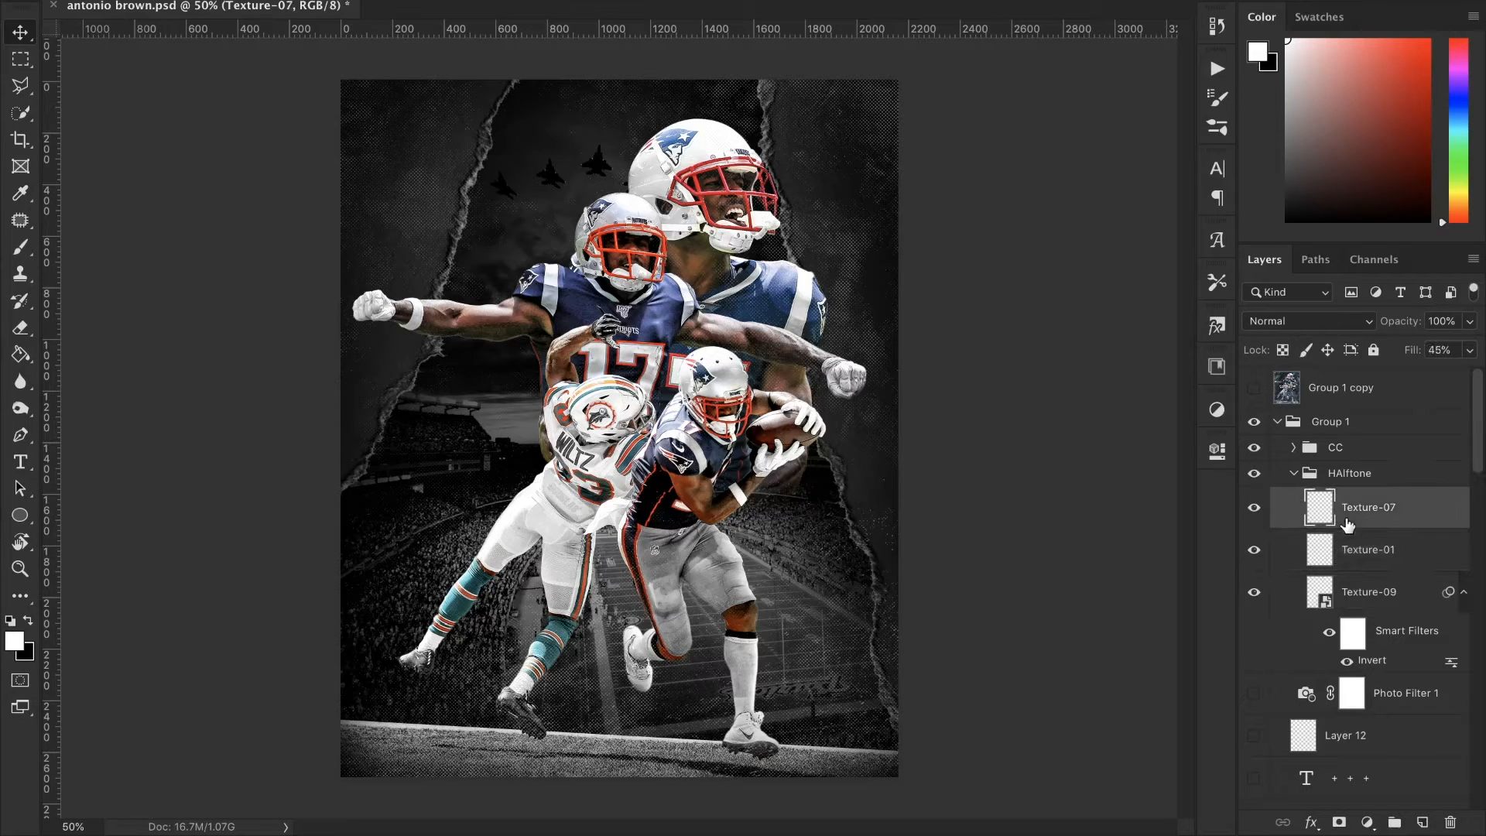
{"action": "left_click", "coordinate": [1293, 474]}
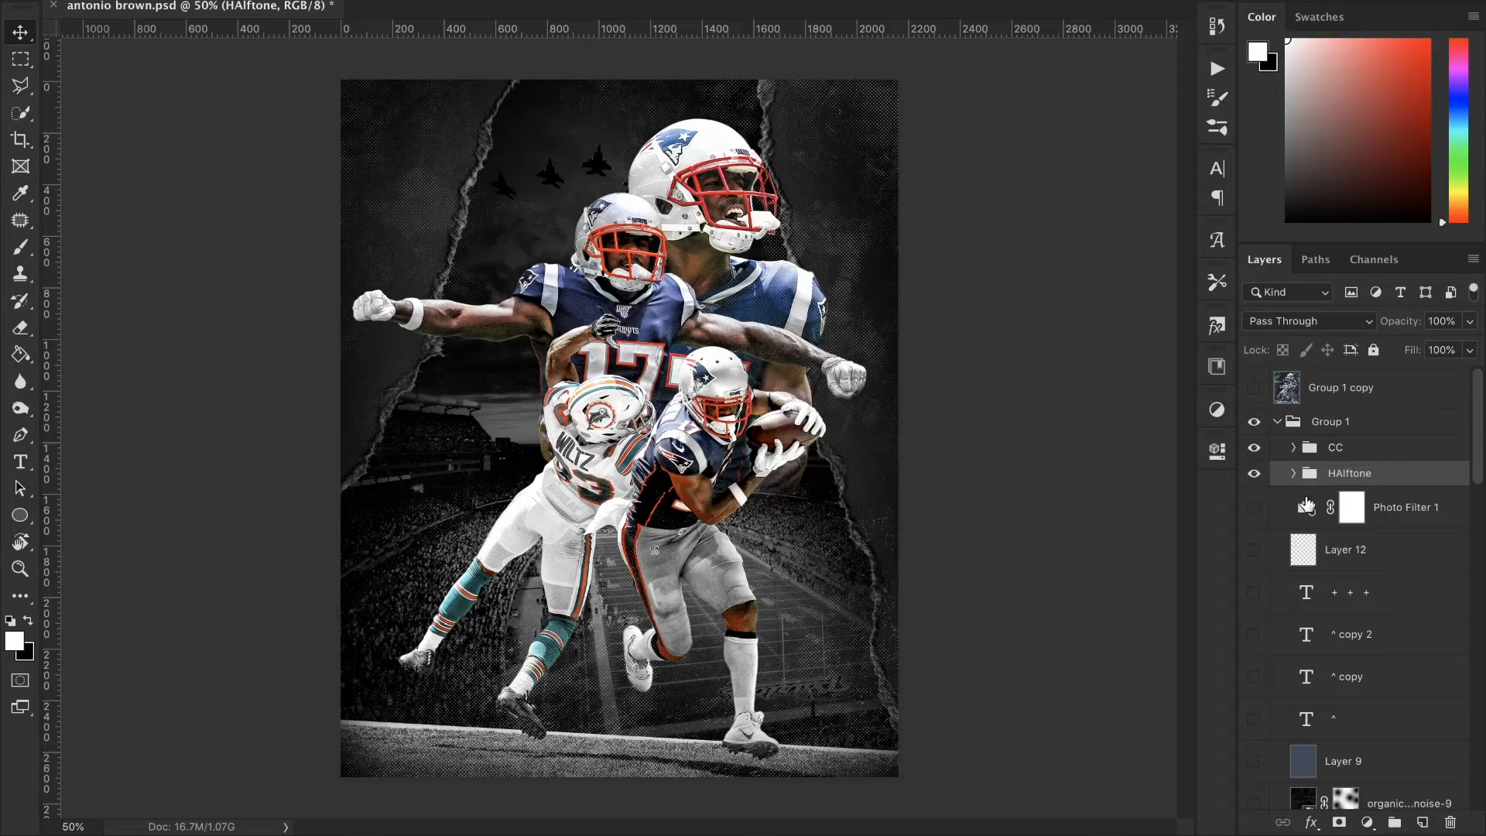
- Expand the CC group, show the Curves 1 adjustment, and review its blend mode and RGB curve
{"action": "scroll", "coordinate": [1306, 505], "scroll_direction": "down", "scroll_amount": 1}
{"action": "scroll", "coordinate": [1306, 504], "scroll_direction": "up", "scroll_amount": 1}
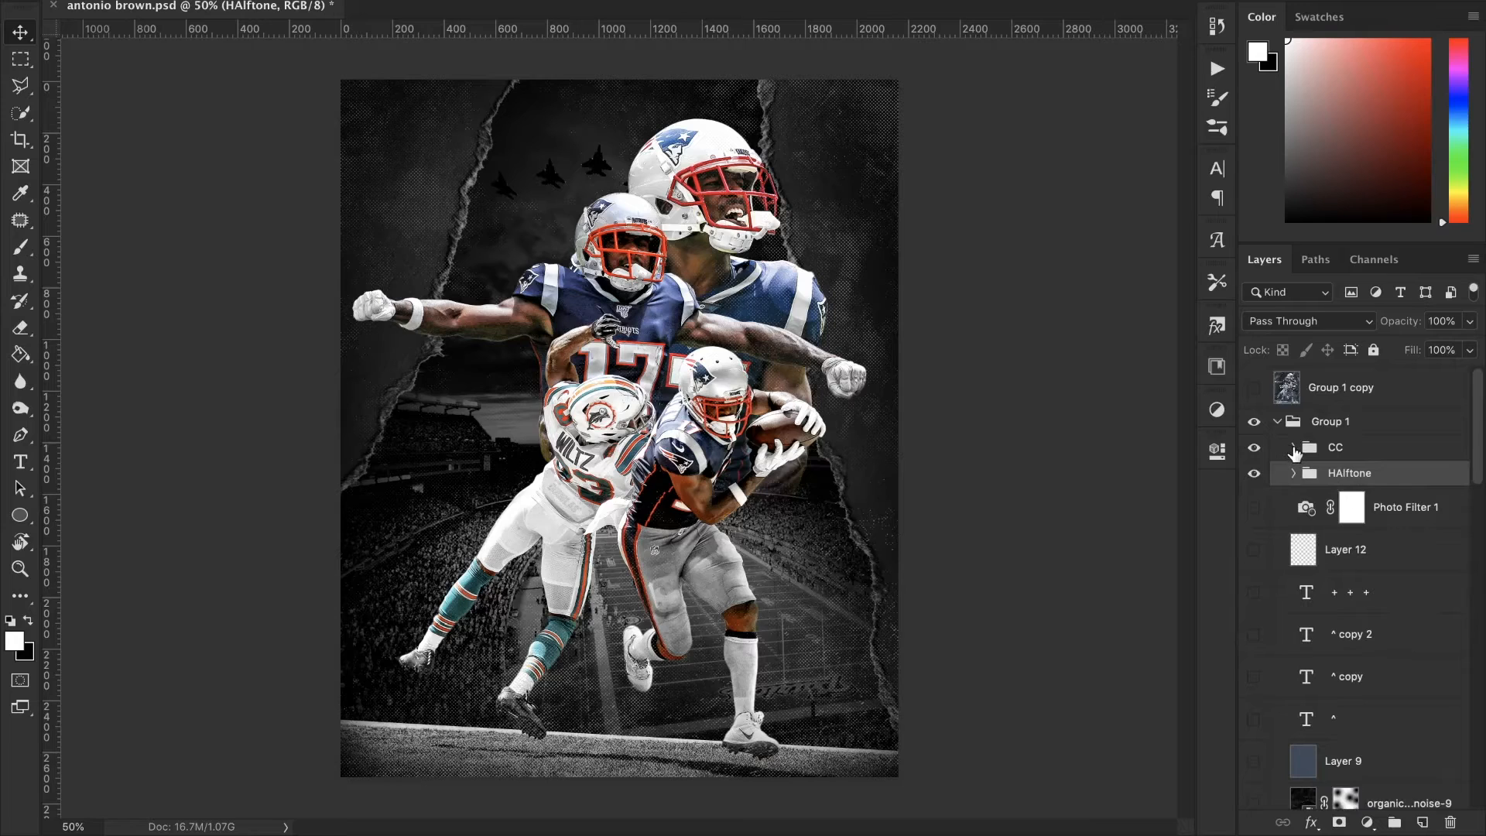
{"action": "left_click", "coordinate": [1293, 449]}
{"action": "scroll", "coordinate": [1331, 541], "scroll_direction": "down", "scroll_amount": 2}
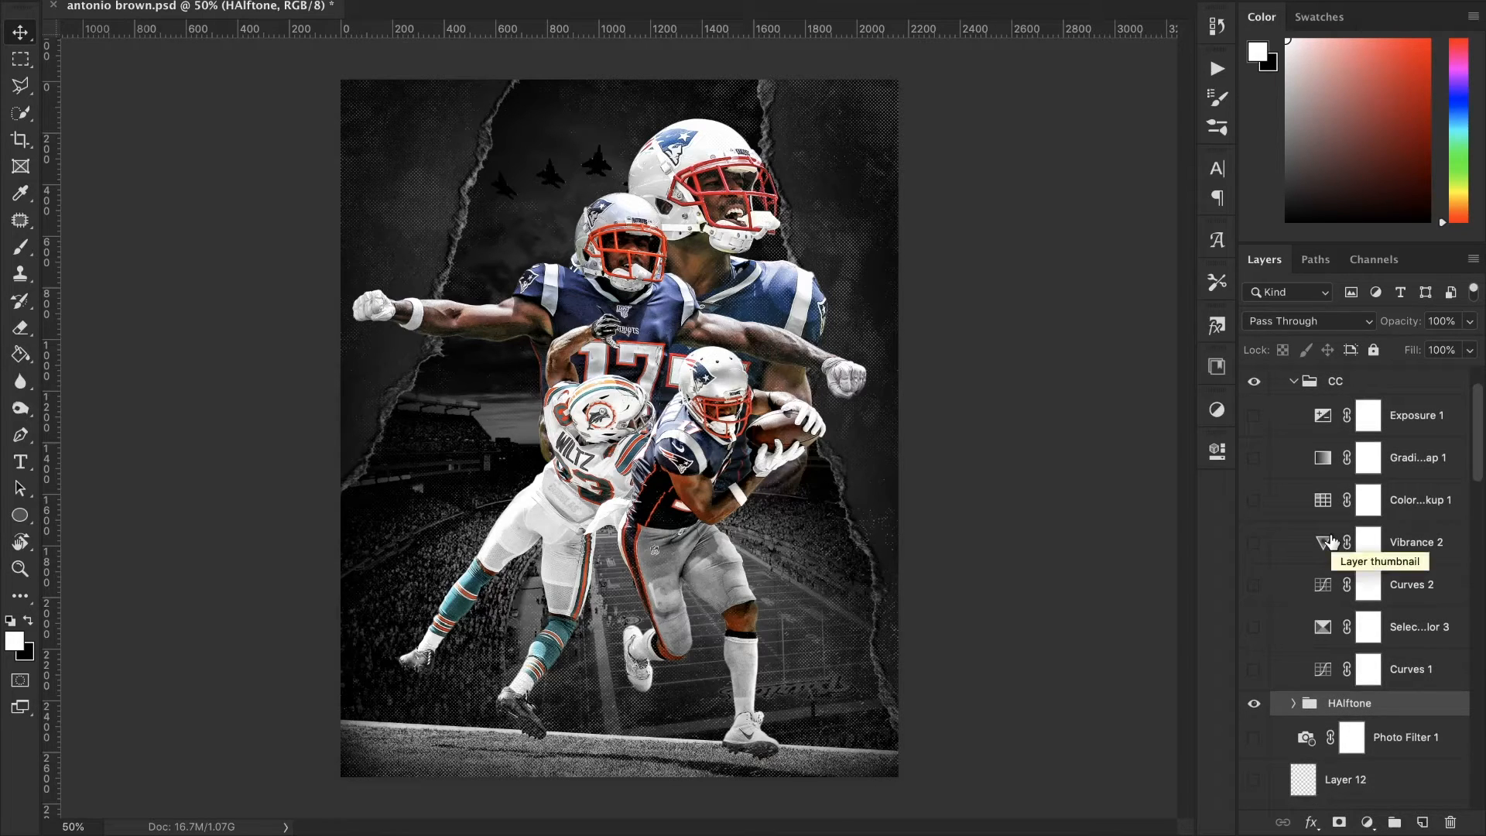
{"action": "left_click", "coordinate": [1260, 669]}
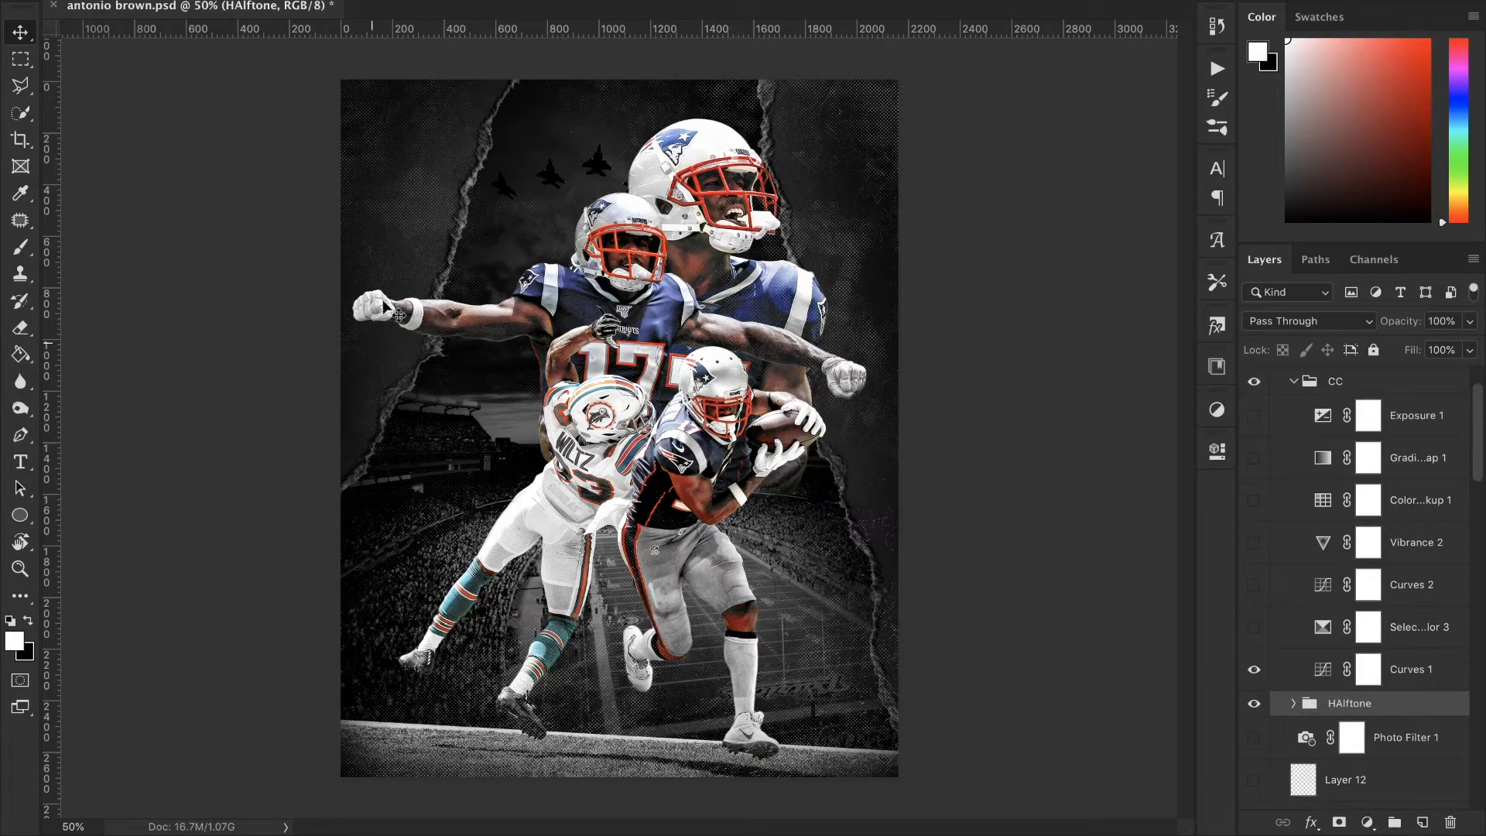
{"action": "left_click", "coordinate": [1318, 675]}
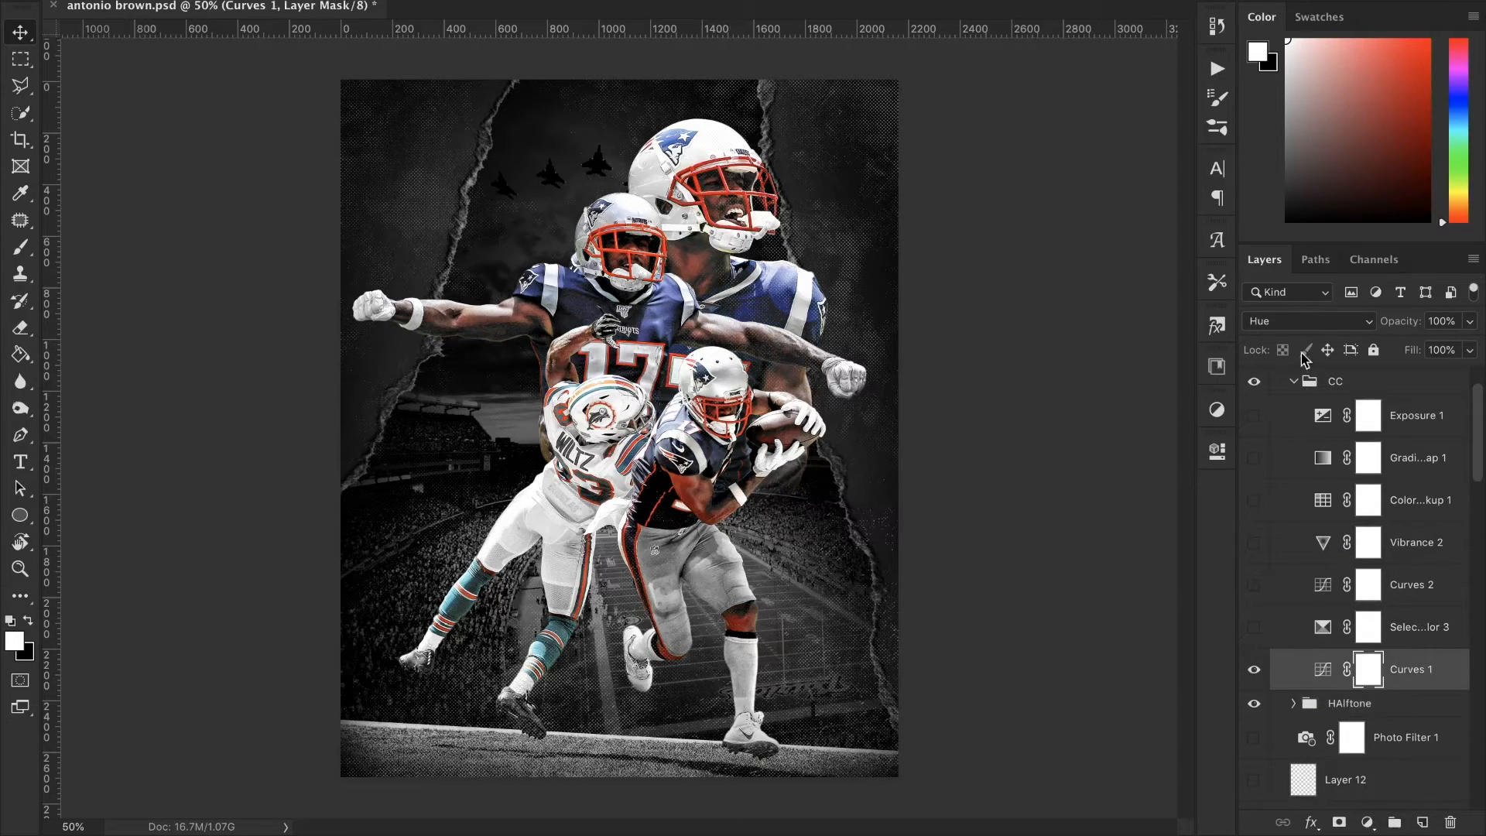
{"action": "left_click", "coordinate": [1216, 449]}
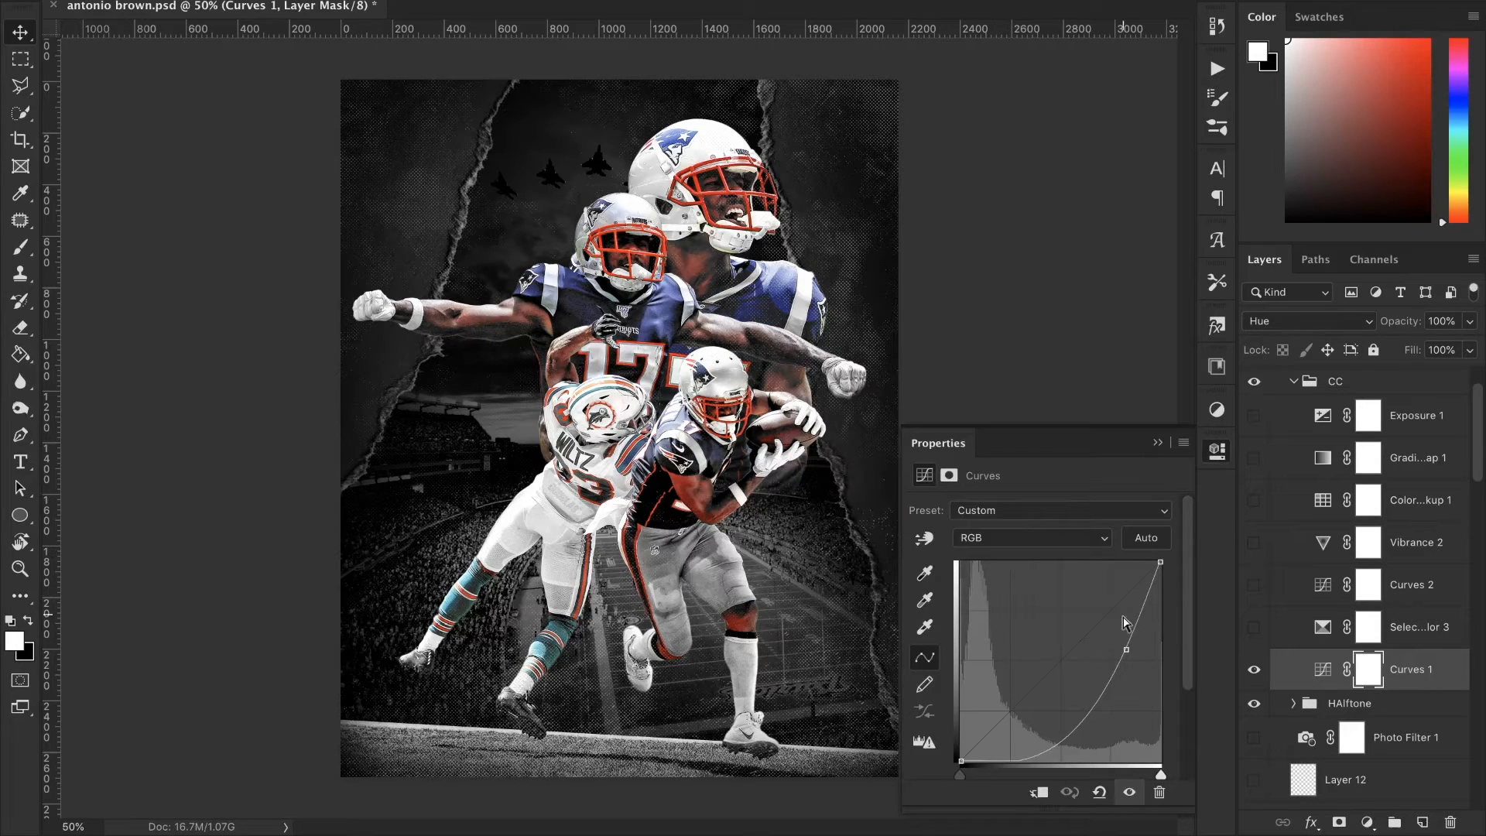
{"action": "left_click", "coordinate": [1154, 444]}
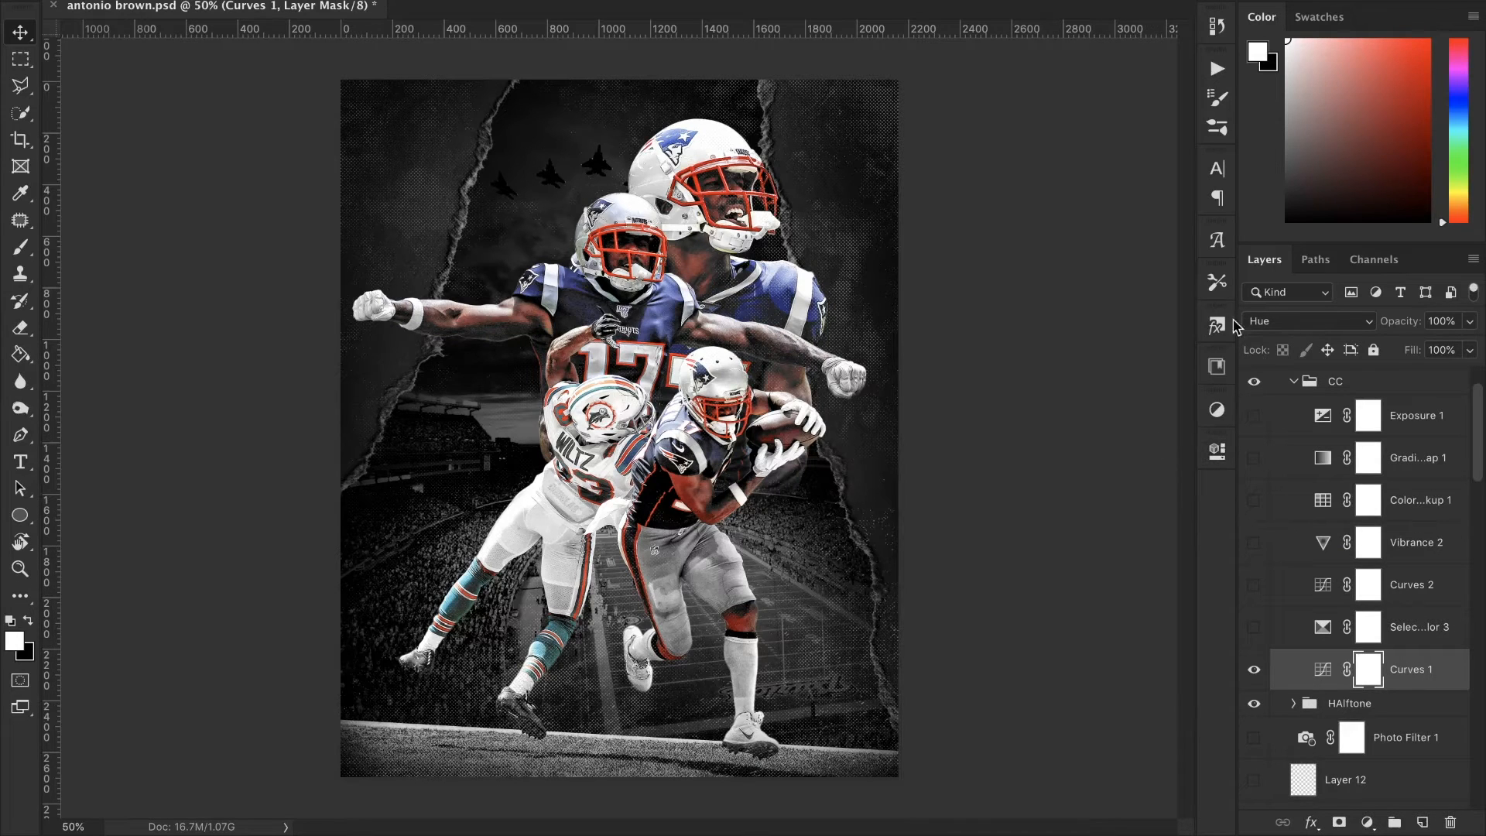
- Compare the poster with Curves 1 off and on, and show the Selective Color 3 adjustment above it
{"action": "left_click", "coordinate": [1253, 669]}
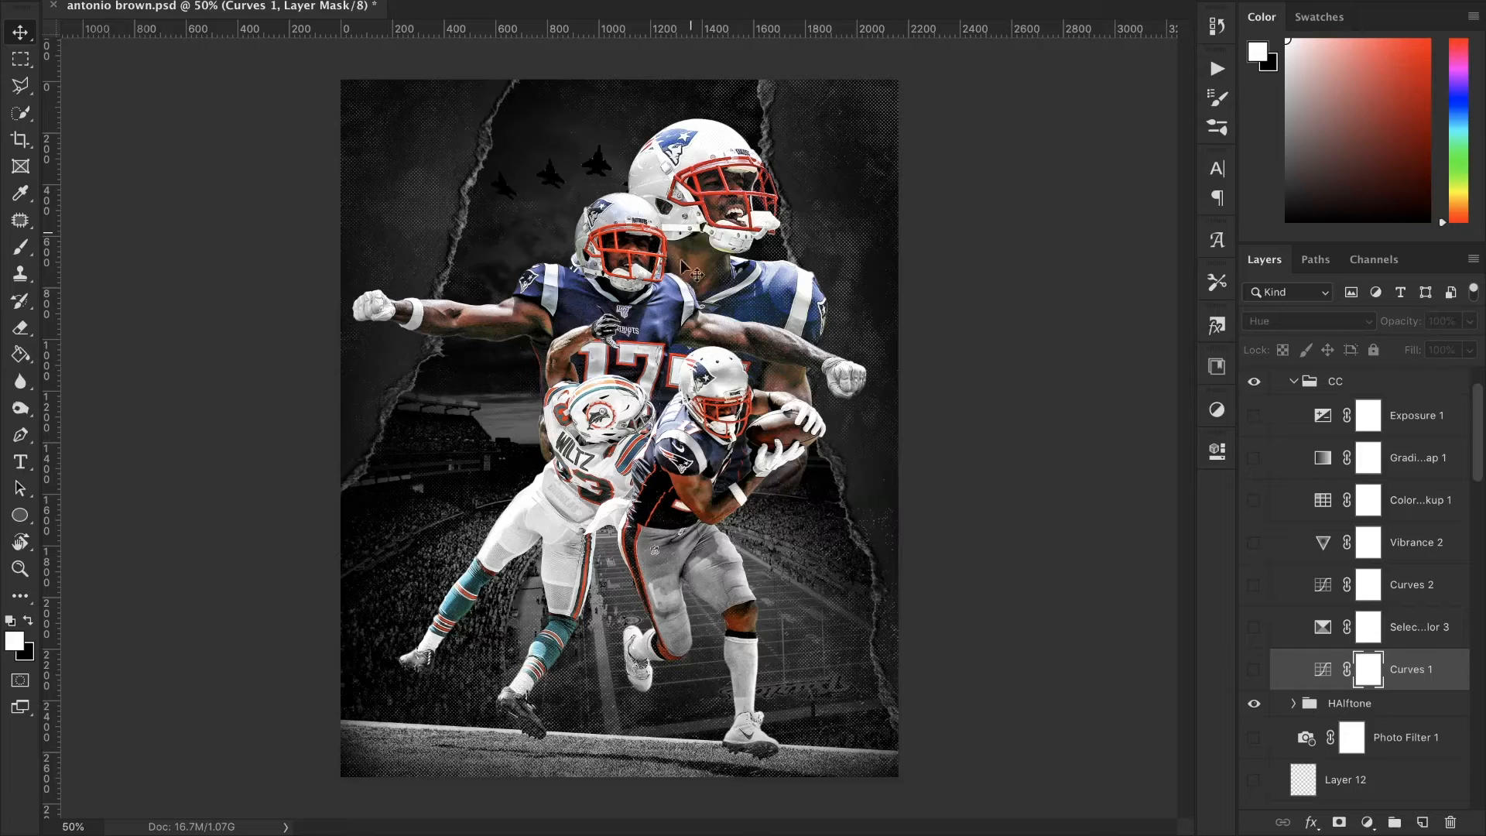
{"action": "left_click", "coordinate": [1254, 670]}
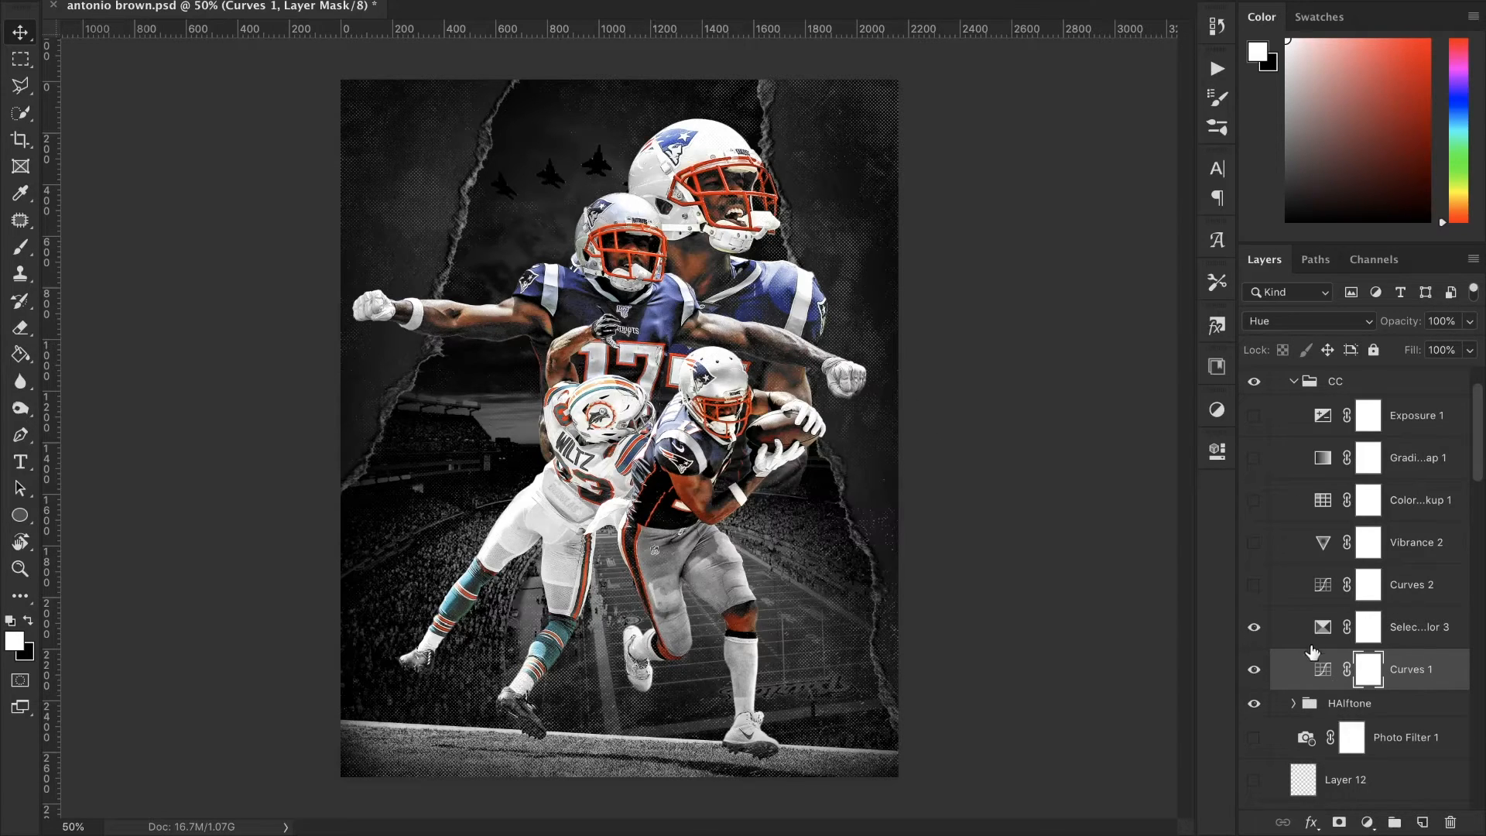
{"action": "left_click_drag", "start_coordinate": [1254, 631], "coordinate": [1254, 669]}
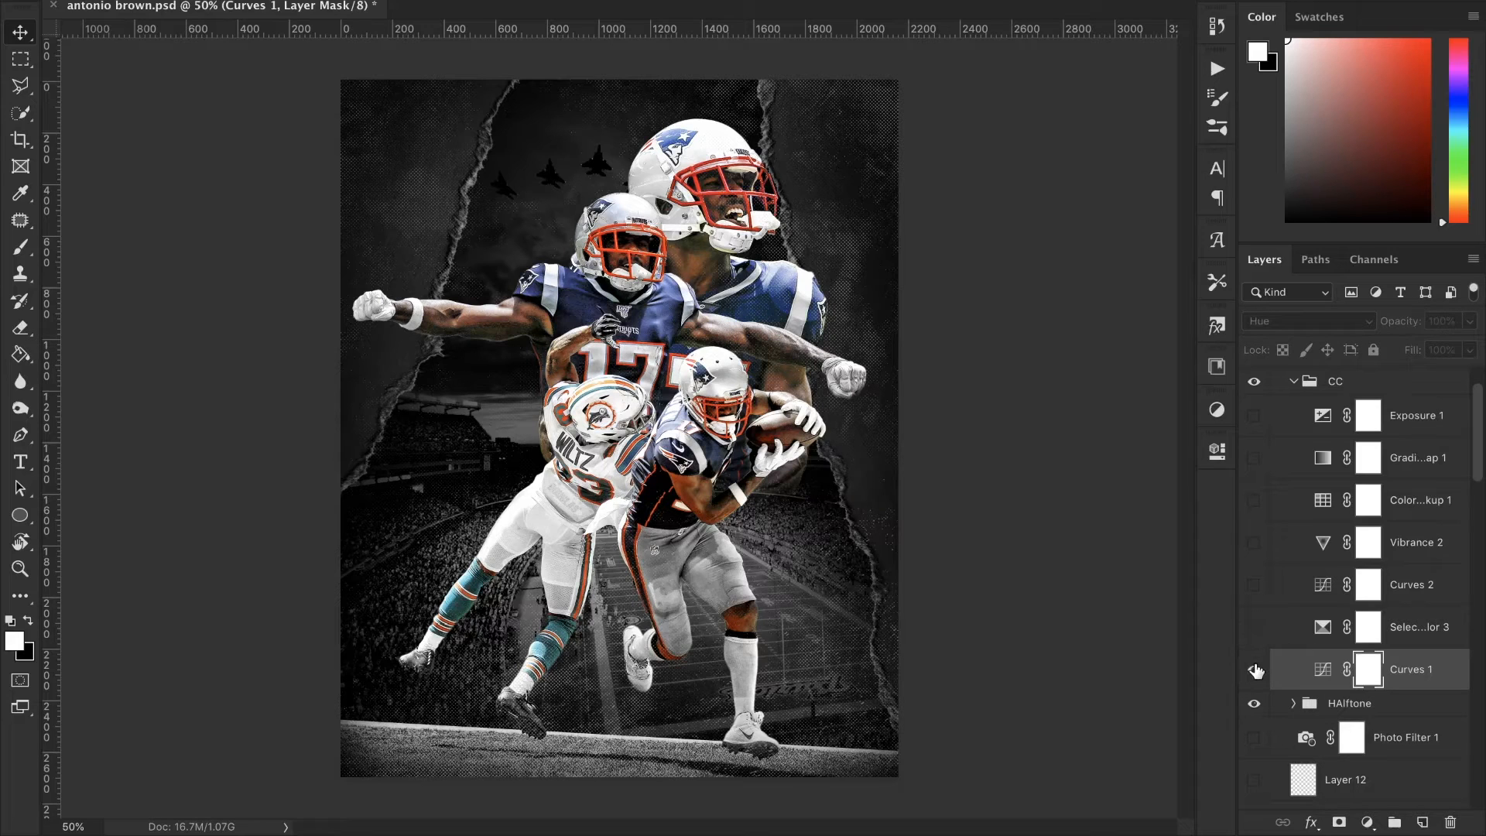
{"action": "left_click", "coordinate": [1254, 669]}
{"action": "left_click", "coordinate": [1254, 670]}
{"action": "left_click", "coordinate": [1254, 669]}
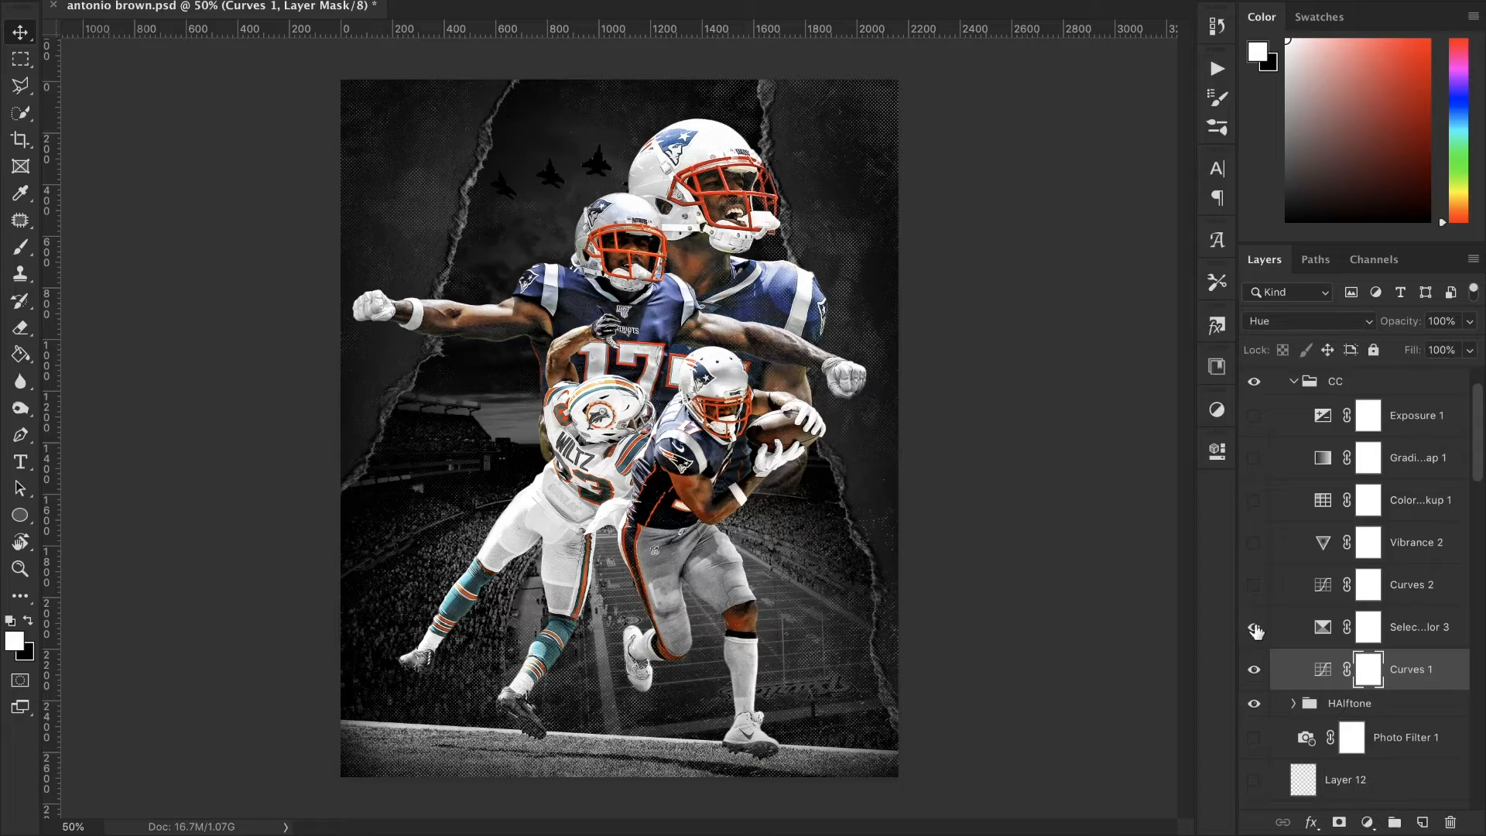
- Show the Curves 2 and Vibrance 2 adjustments in the CC group and review the vibrance settings
{"action": "left_click", "coordinate": [1256, 588]}
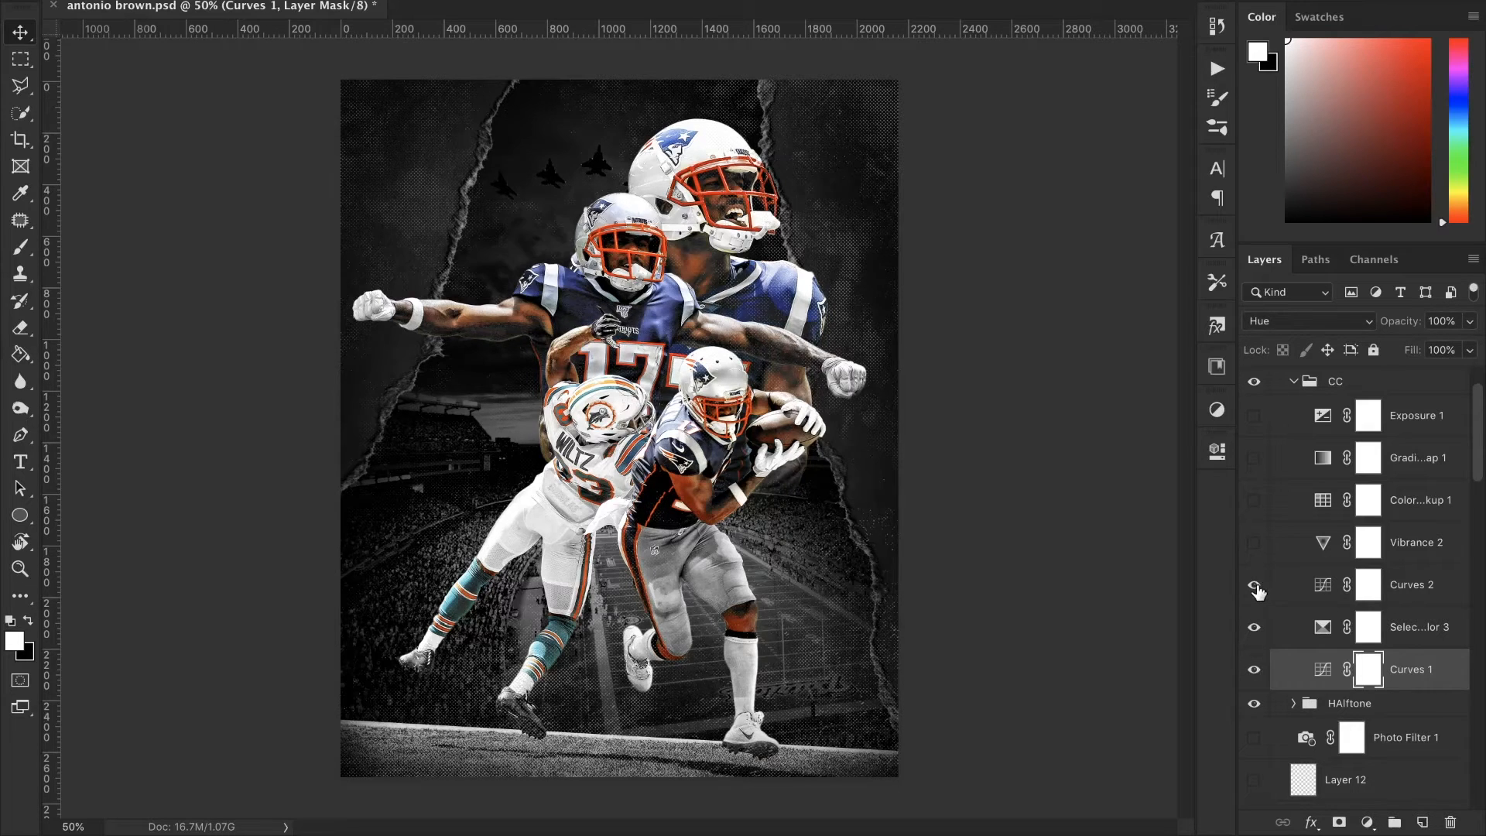
{"action": "left_click", "coordinate": [1251, 545]}
{"action": "left_click", "coordinate": [1317, 544]}
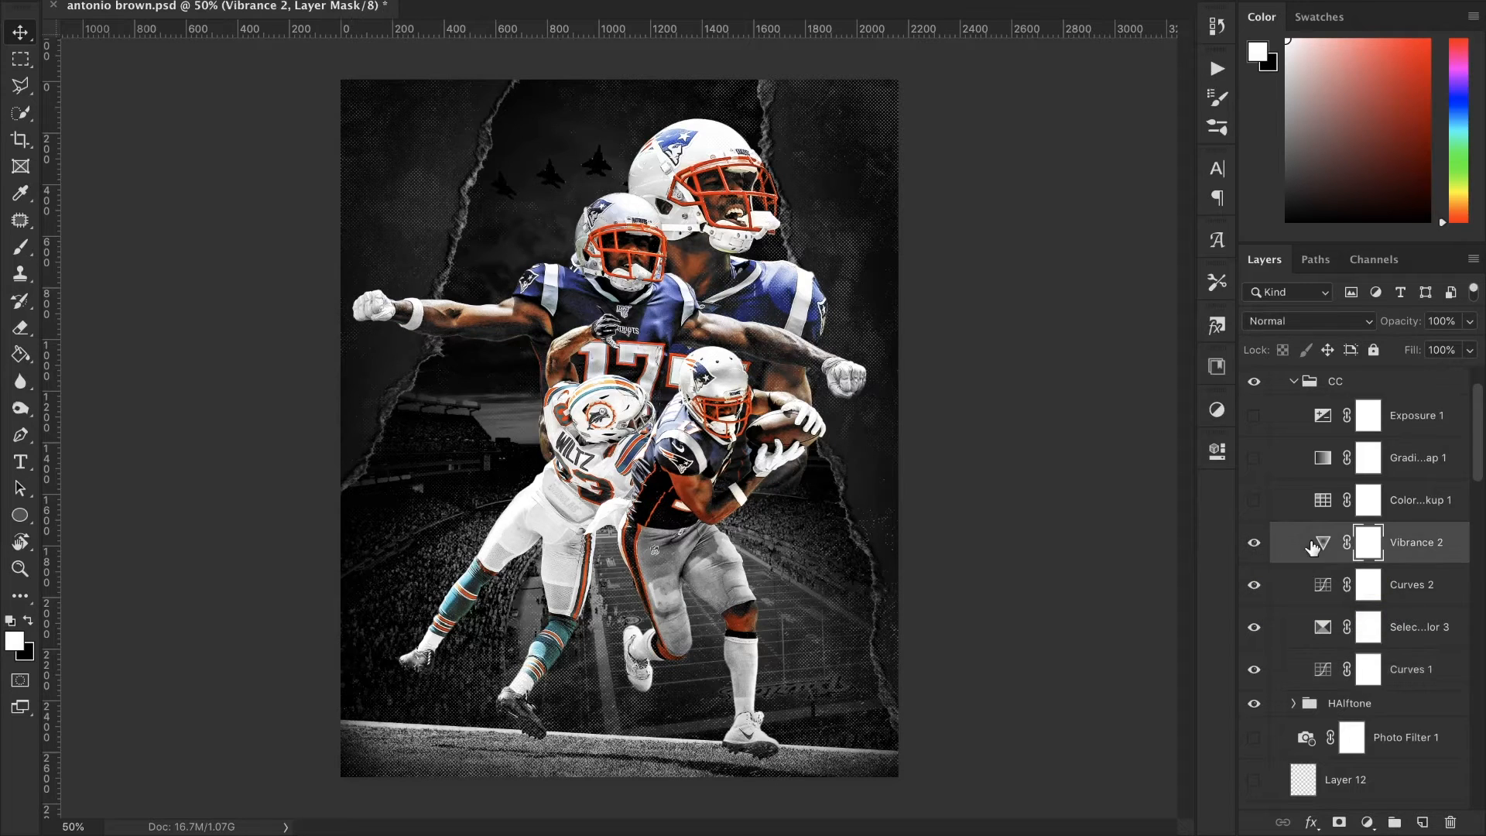
{"action": "left_click", "coordinate": [1223, 463]}
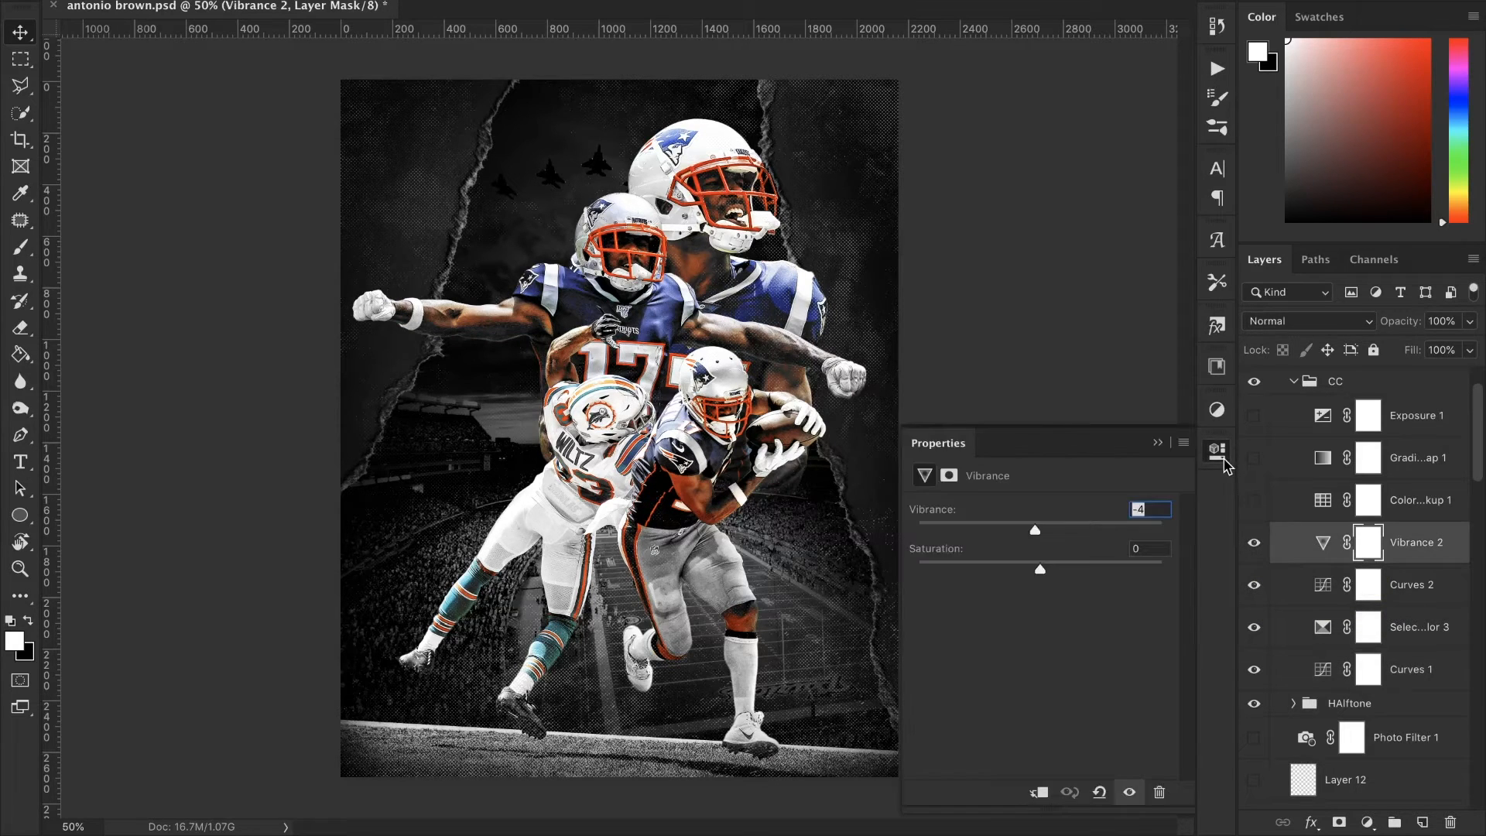
{"action": "left_click", "coordinate": [1158, 442]}
- Compare the poster with Vibrance 2 off and on, and show the Color Lookup 1 adjustment
{"action": "left_click", "coordinate": [1254, 545]}
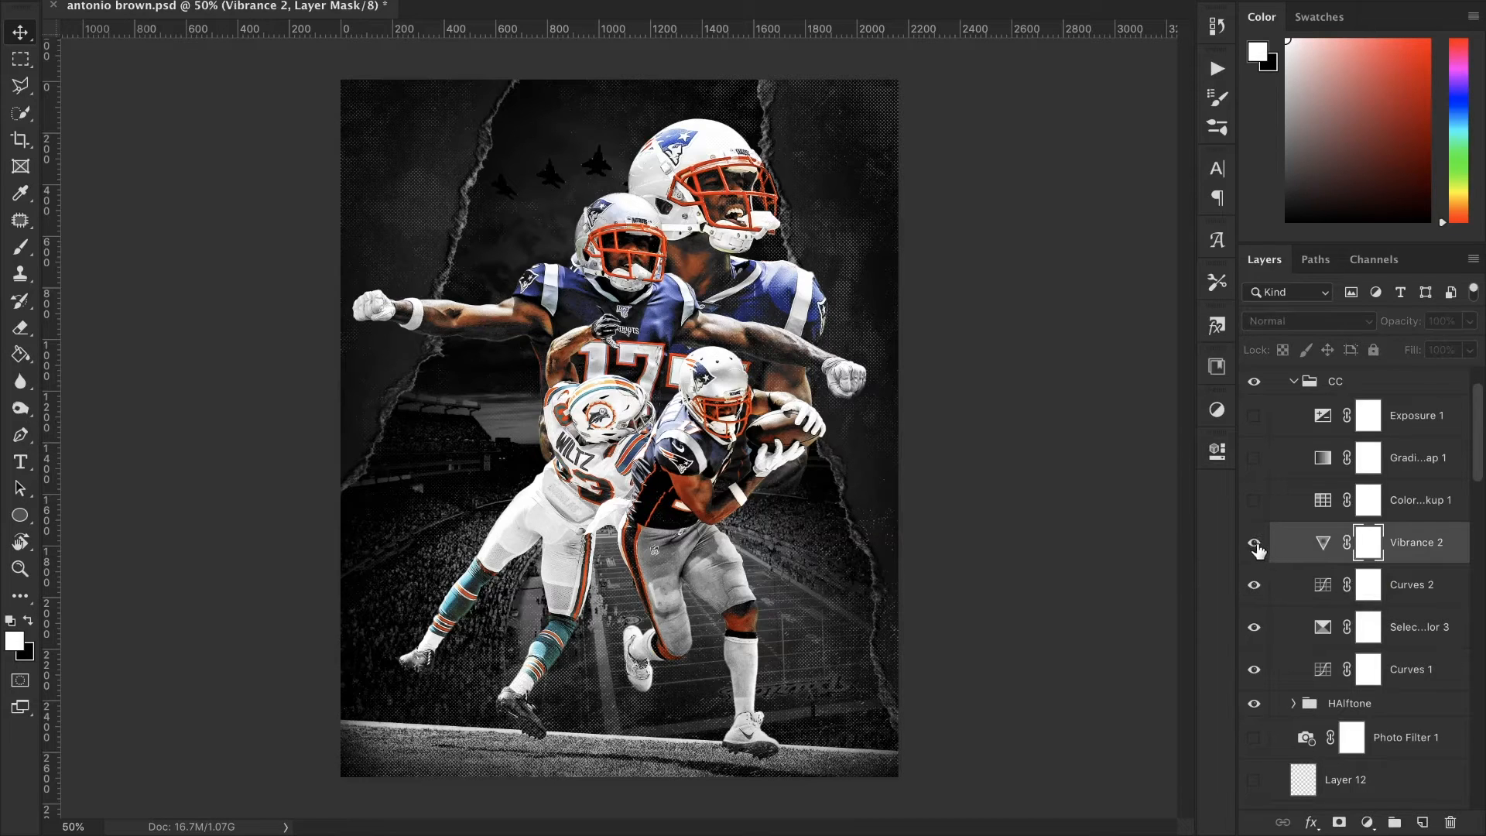
{"action": "left_click", "coordinate": [1255, 546]}
{"action": "left_click", "coordinate": [1255, 545]}
{"action": "left_click", "coordinate": [1255, 546]}
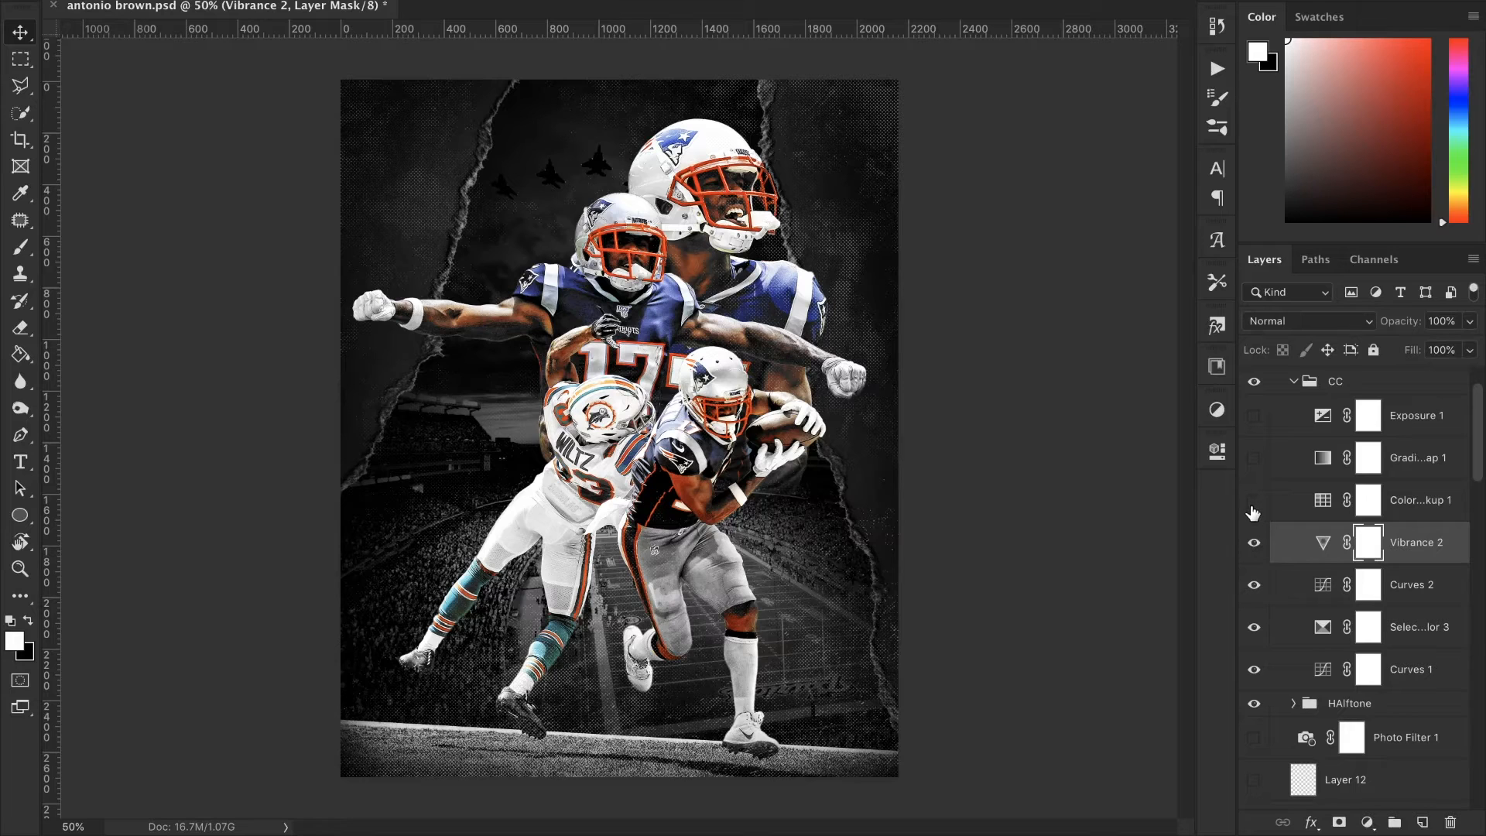
{"action": "left_click", "coordinate": [1254, 503]}
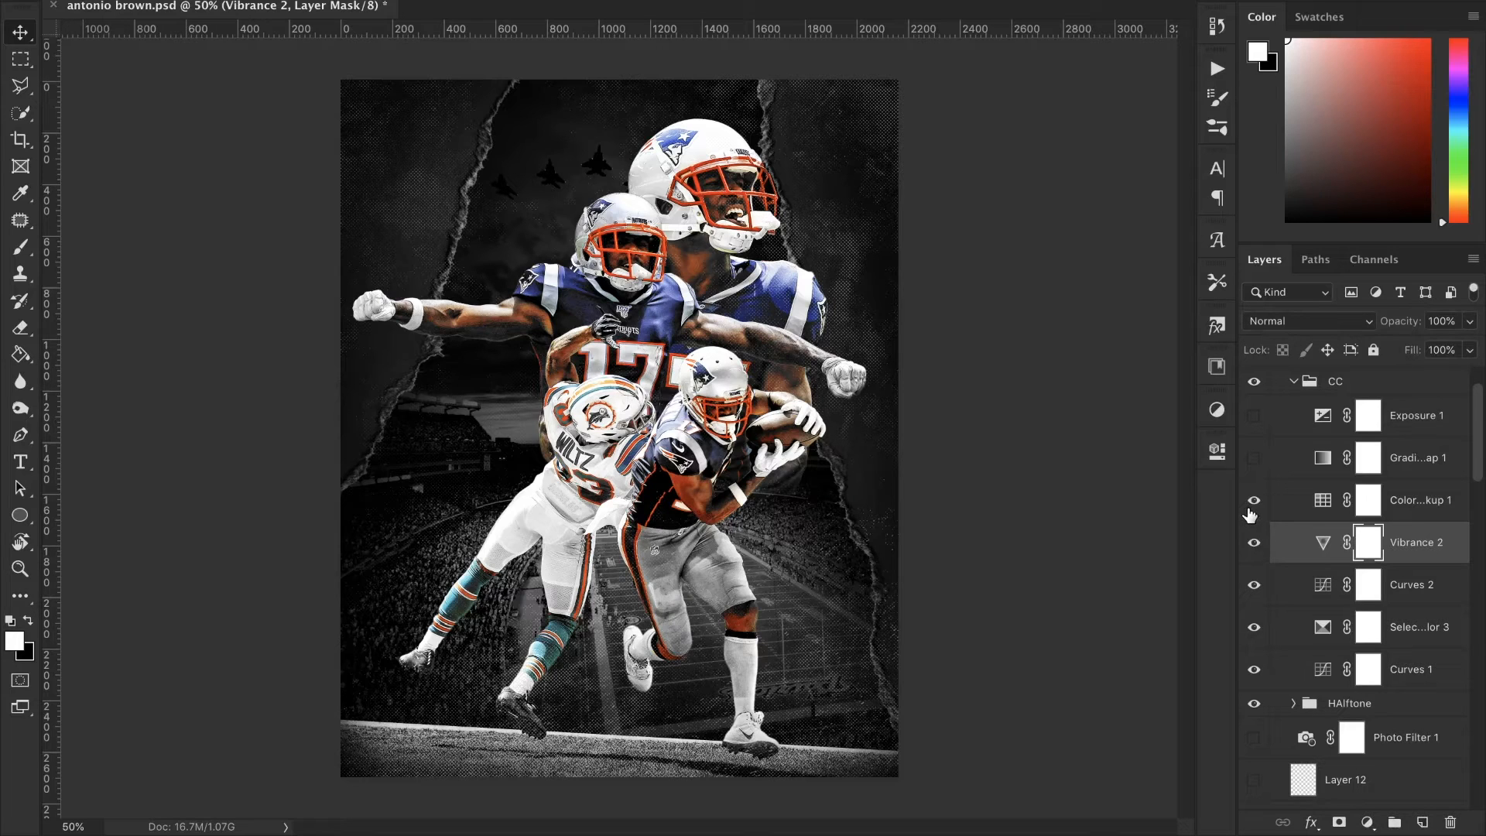
- Review the Color Lookup 1 adjustment's 3DLUT settings and compare the poster with the adjustment off and on
{"action": "left_click", "coordinate": [1313, 511]}
{"action": "left_click", "coordinate": [1217, 450]}
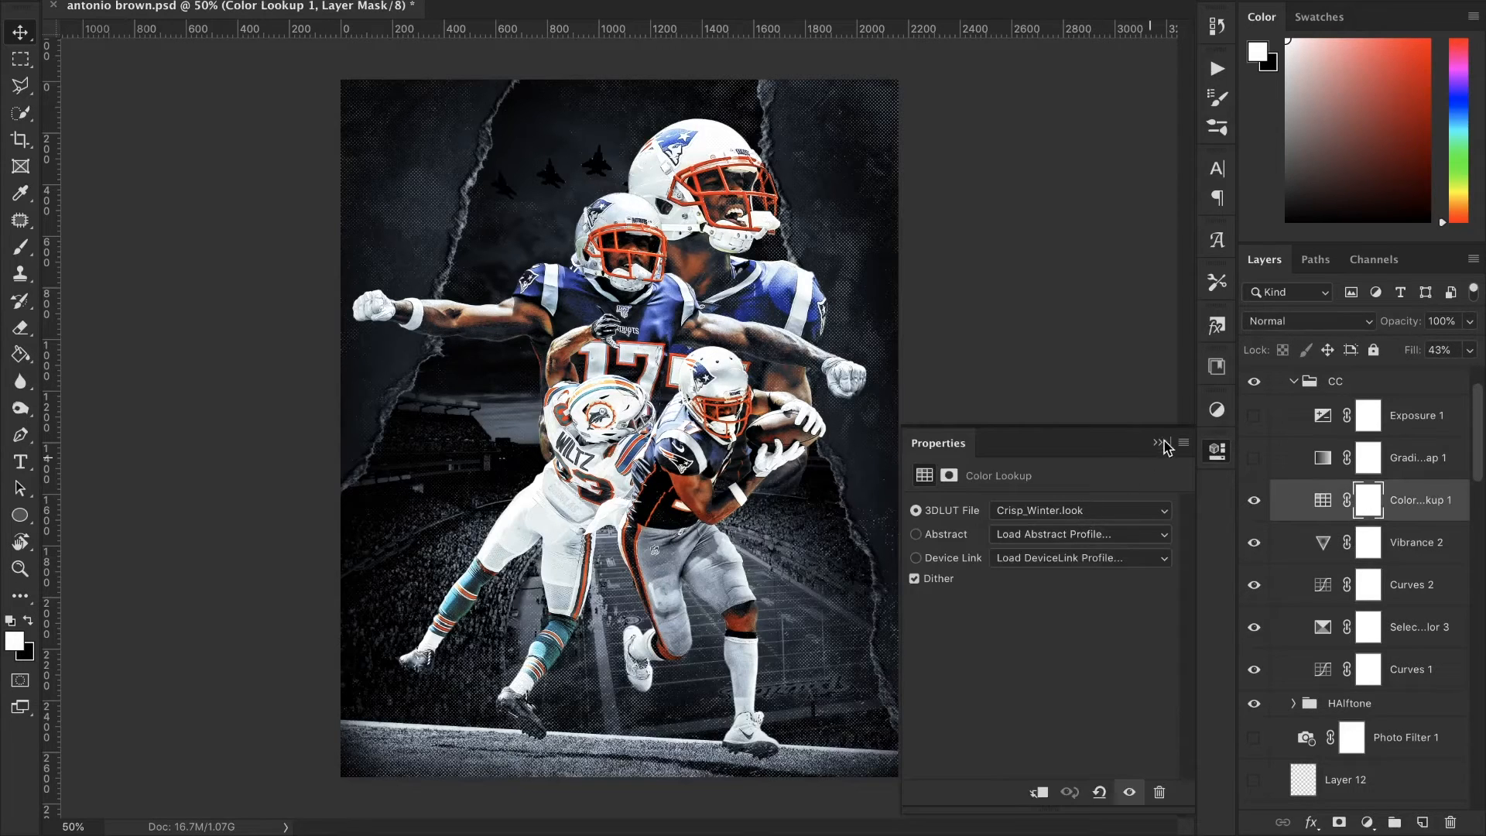
{"action": "left_click", "coordinate": [1163, 443]}
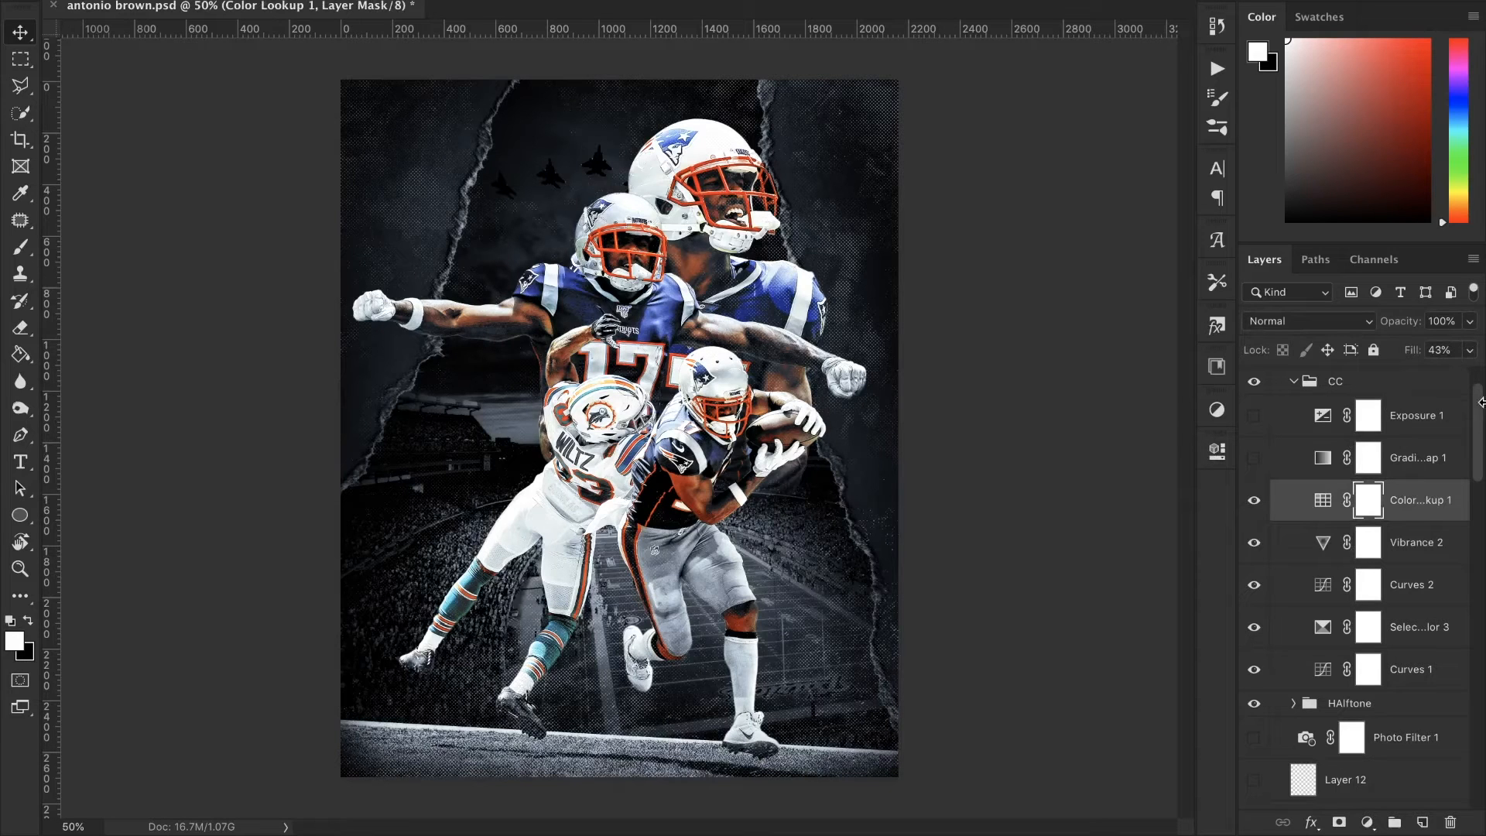
{"action": "left_click", "coordinate": [1254, 501]}
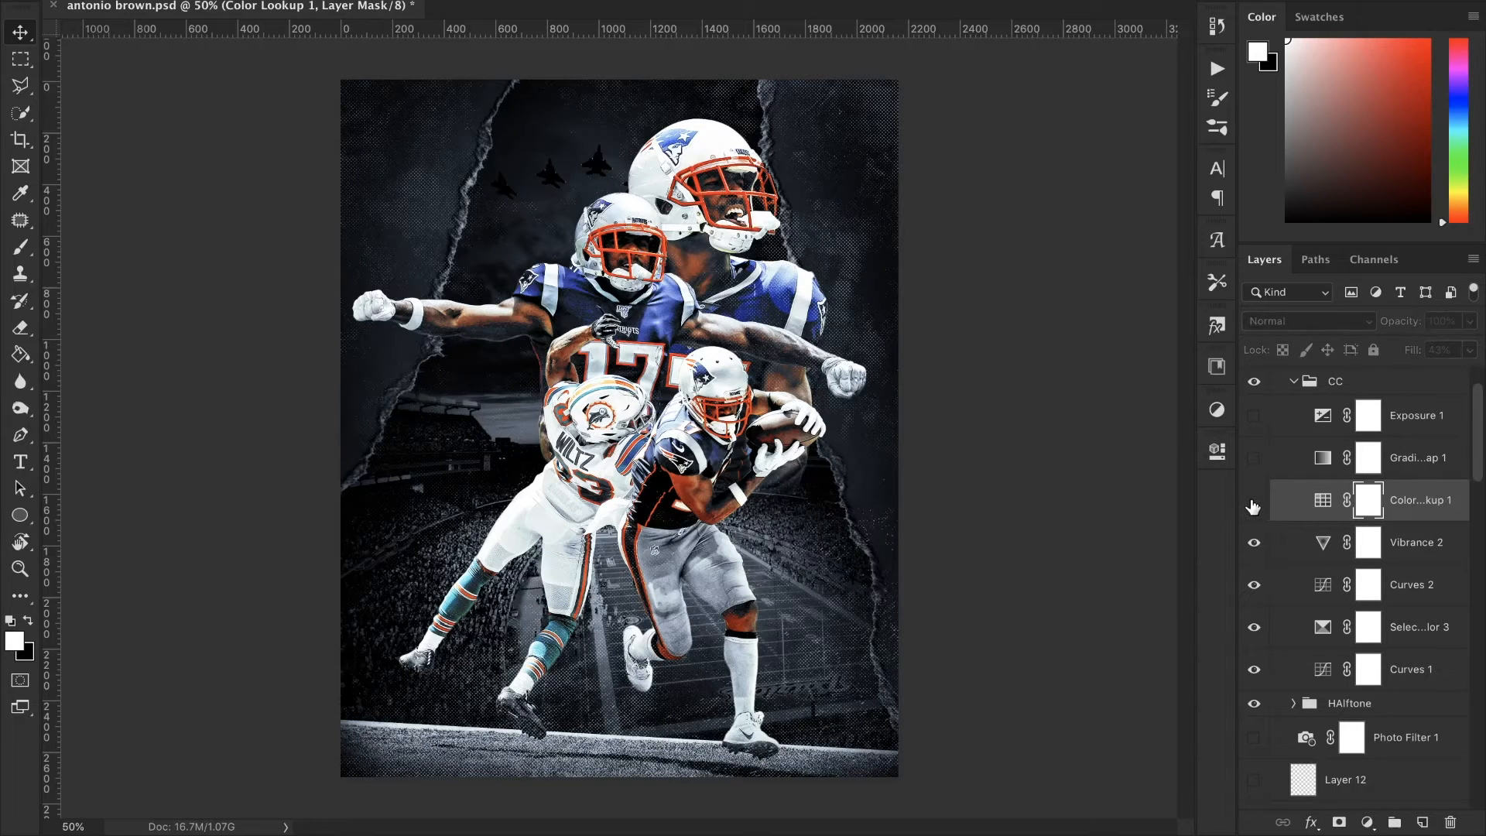
{"action": "left_click", "coordinate": [1254, 501]}
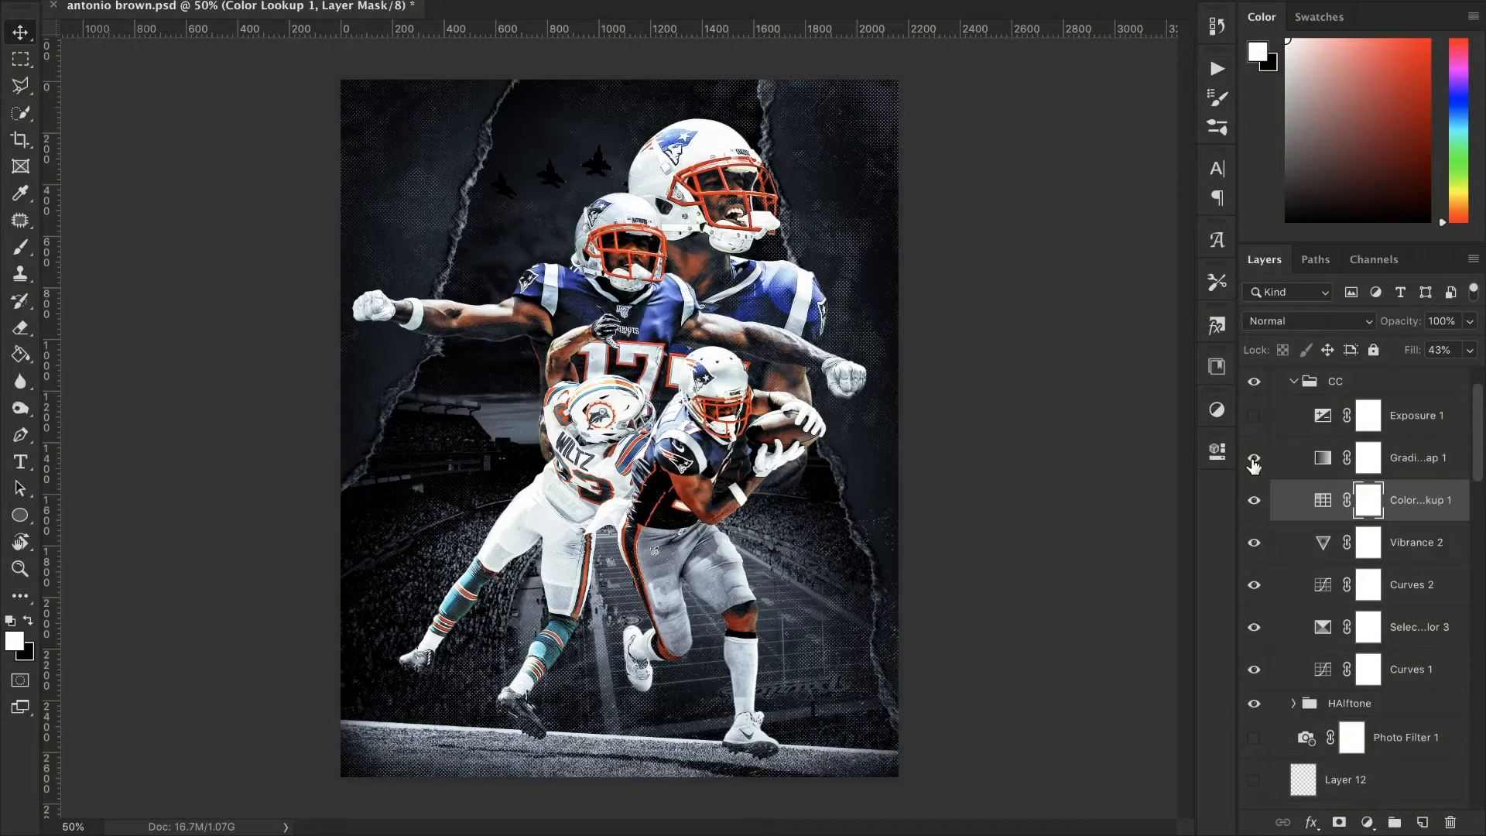
- Show the Gradient Map 1 adjustment in the CC group and review its gradient, blend mode and fill
{"action": "left_click", "coordinate": [1253, 463]}
{"action": "left_click", "coordinate": [1300, 472]}
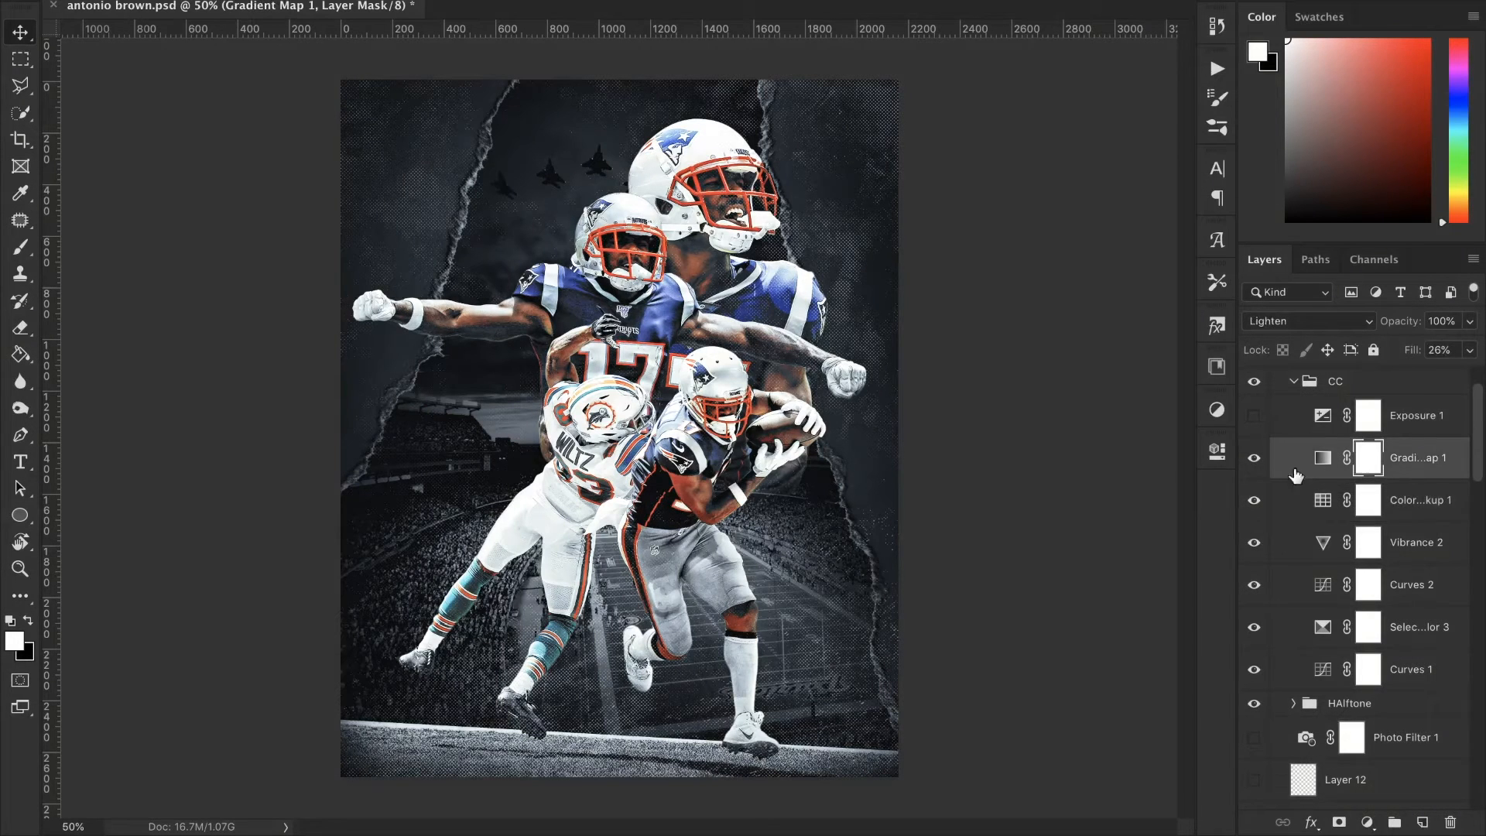
{"action": "left_click", "coordinate": [1215, 454]}
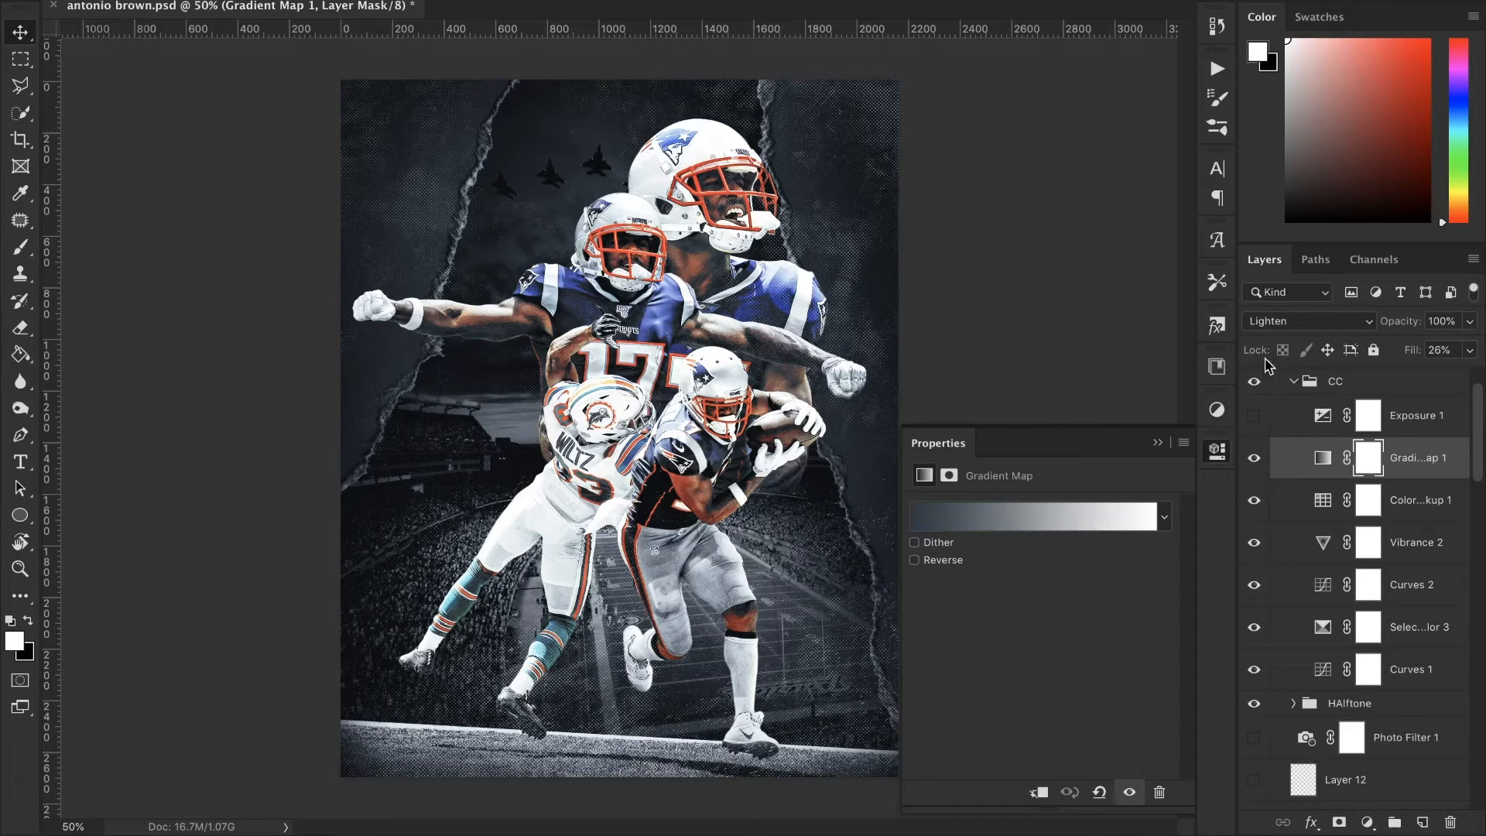
{"action": "left_click", "coordinate": [1158, 442]}
- Compare the poster with the Gradient Map 1 adjustment off and on
{"action": "left_click", "coordinate": [1252, 459]}
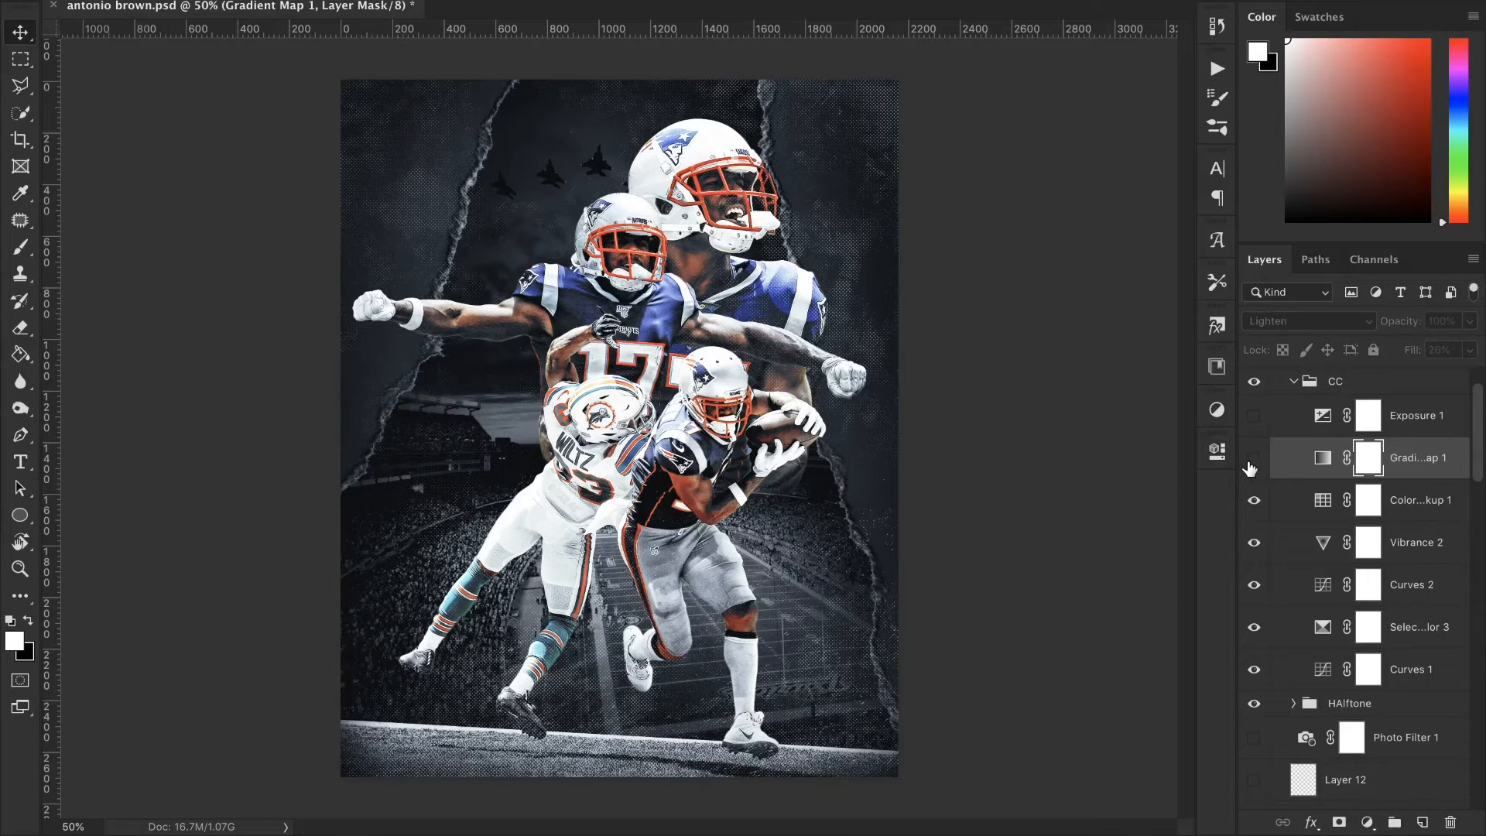
{"action": "left_click", "coordinate": [1250, 464]}
{"action": "left_click", "coordinate": [1252, 460]}
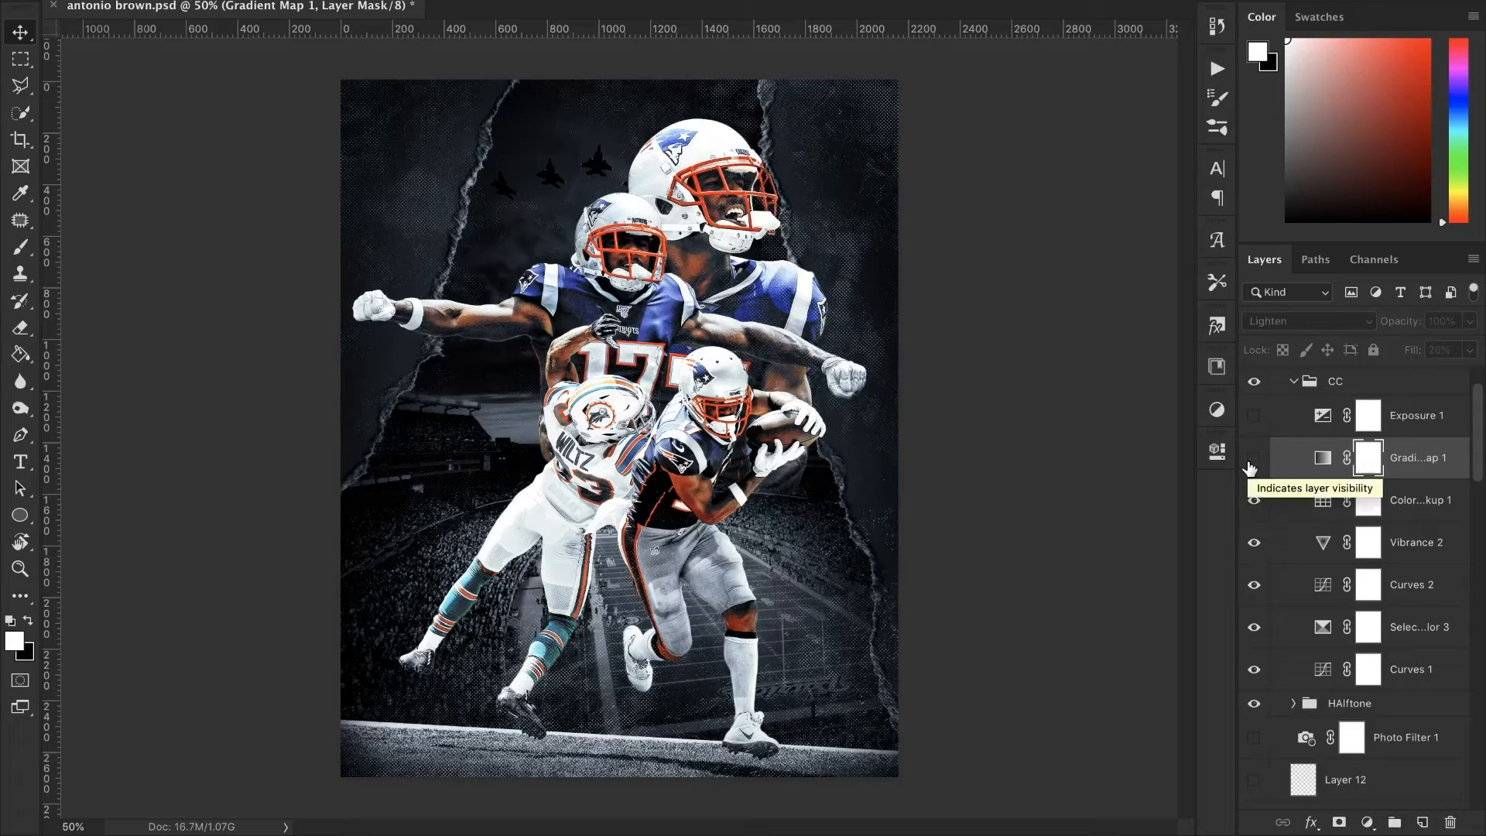
{"action": "left_click", "coordinate": [1251, 461]}
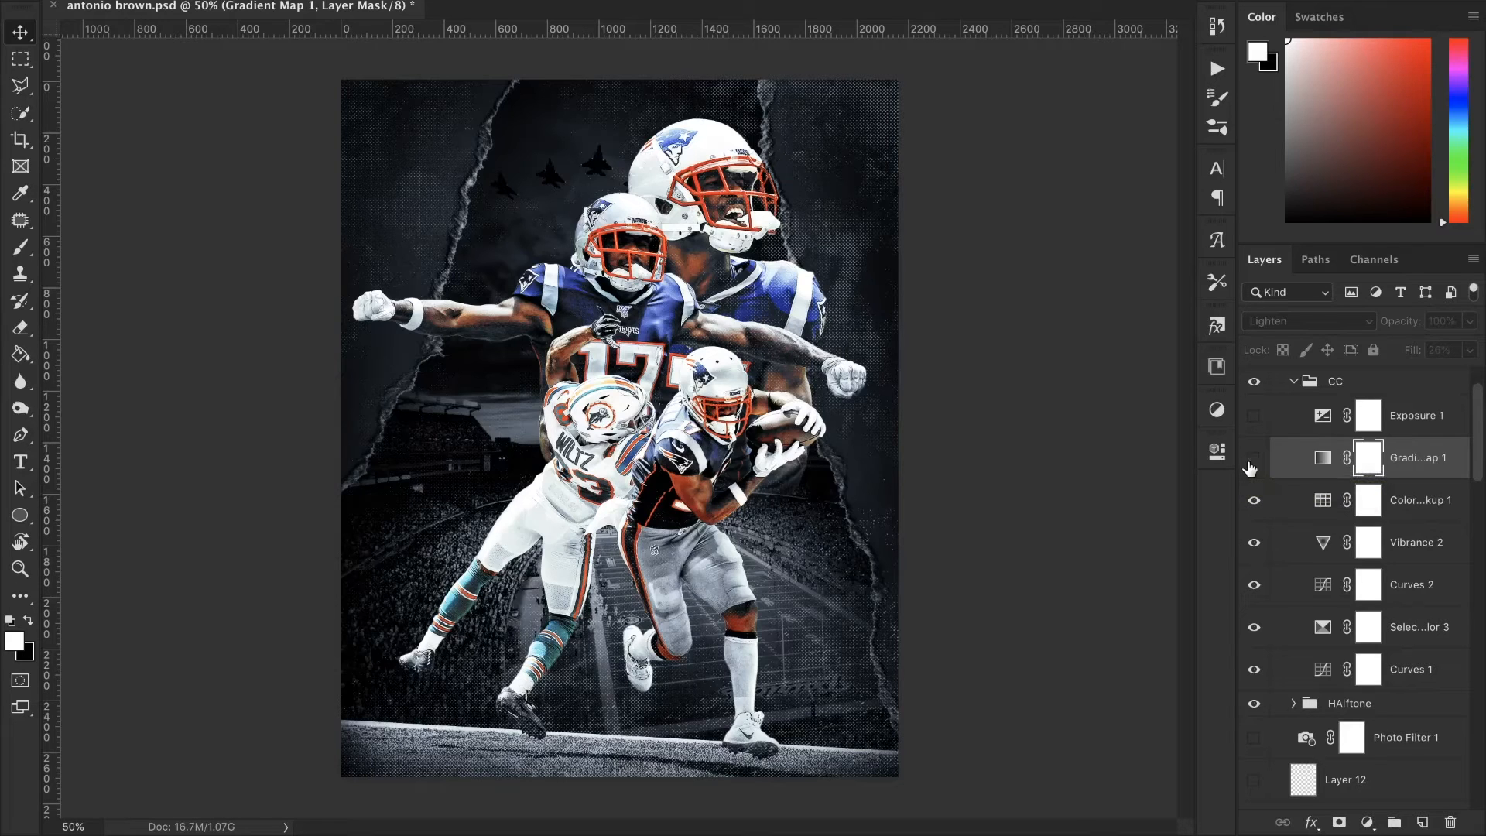
- Show the Exposure 1 adjustment, compare the poster with it off and on, and collapse the CC group
{"action": "left_click", "coordinate": [1256, 423]}
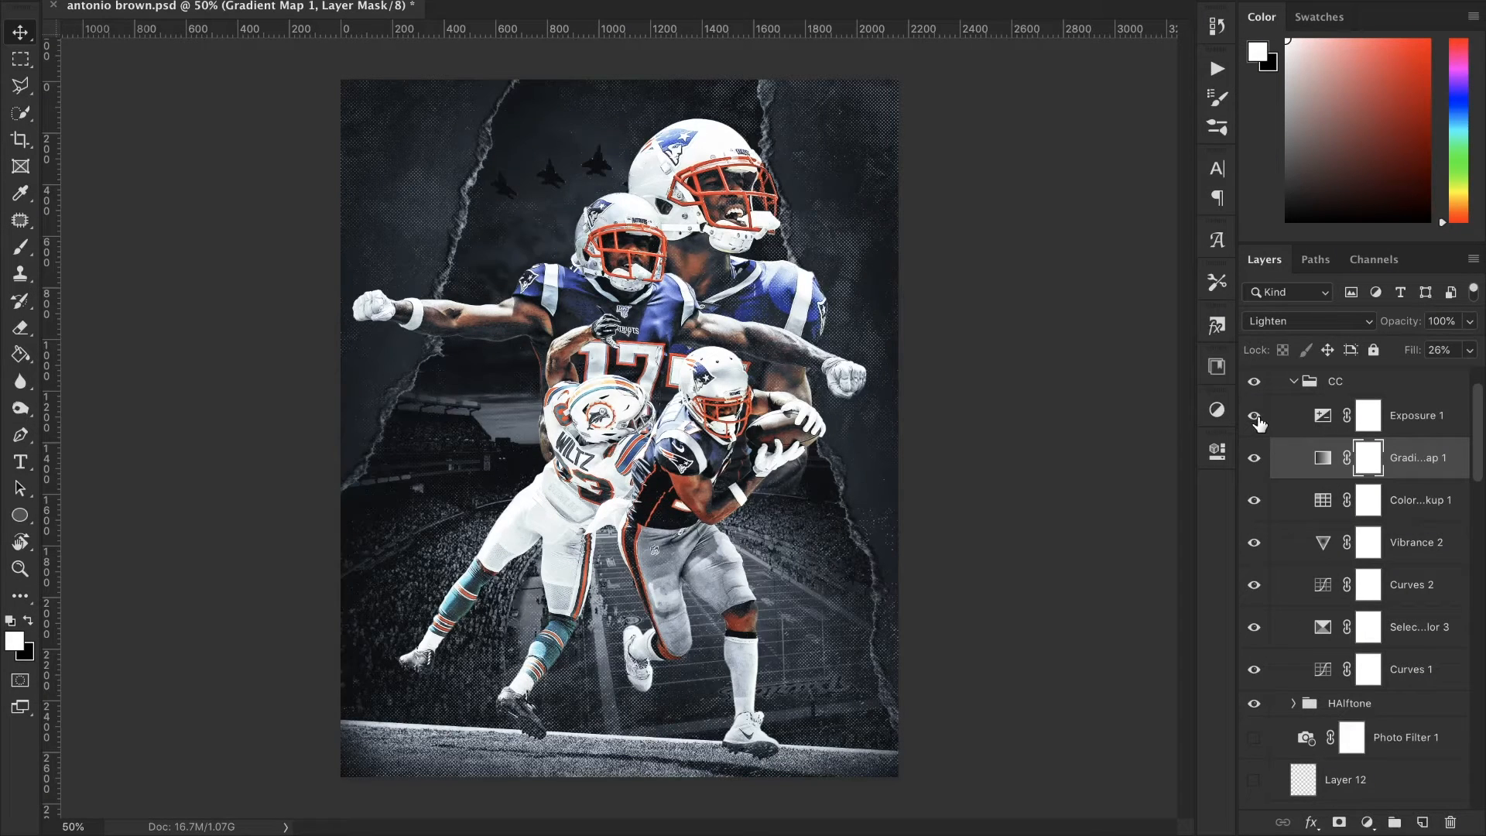
{"action": "left_click", "coordinate": [1255, 418]}
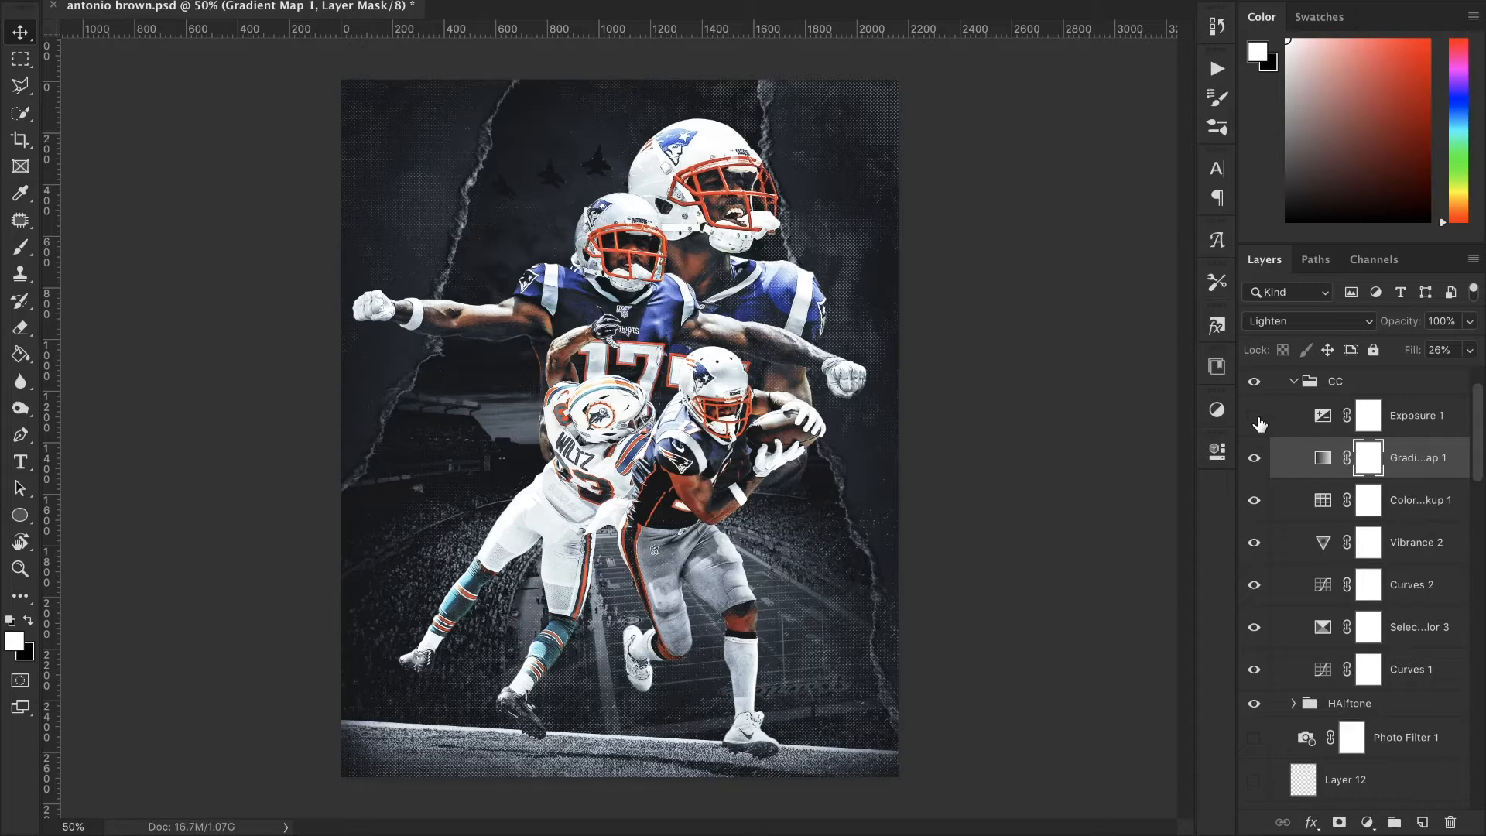
{"action": "left_click", "coordinate": [1294, 381]}
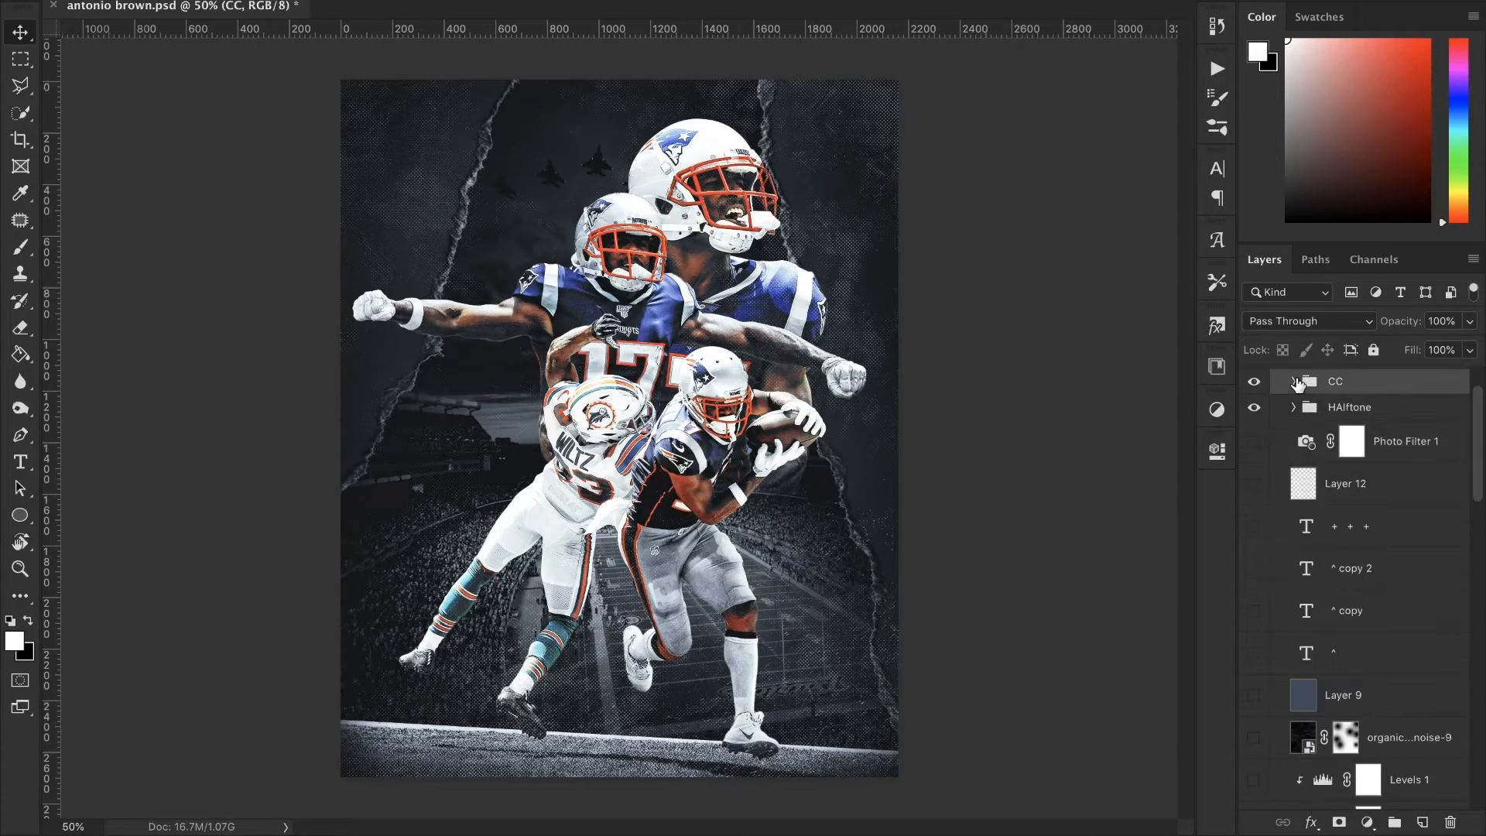
- Show the Photo Filter 1 adjustment below the HAlftone group and review its filter and density settings
{"action": "left_click", "coordinate": [1254, 442]}
{"action": "left_click", "coordinate": [1300, 447]}
{"action": "left_click", "coordinate": [1216, 455]}
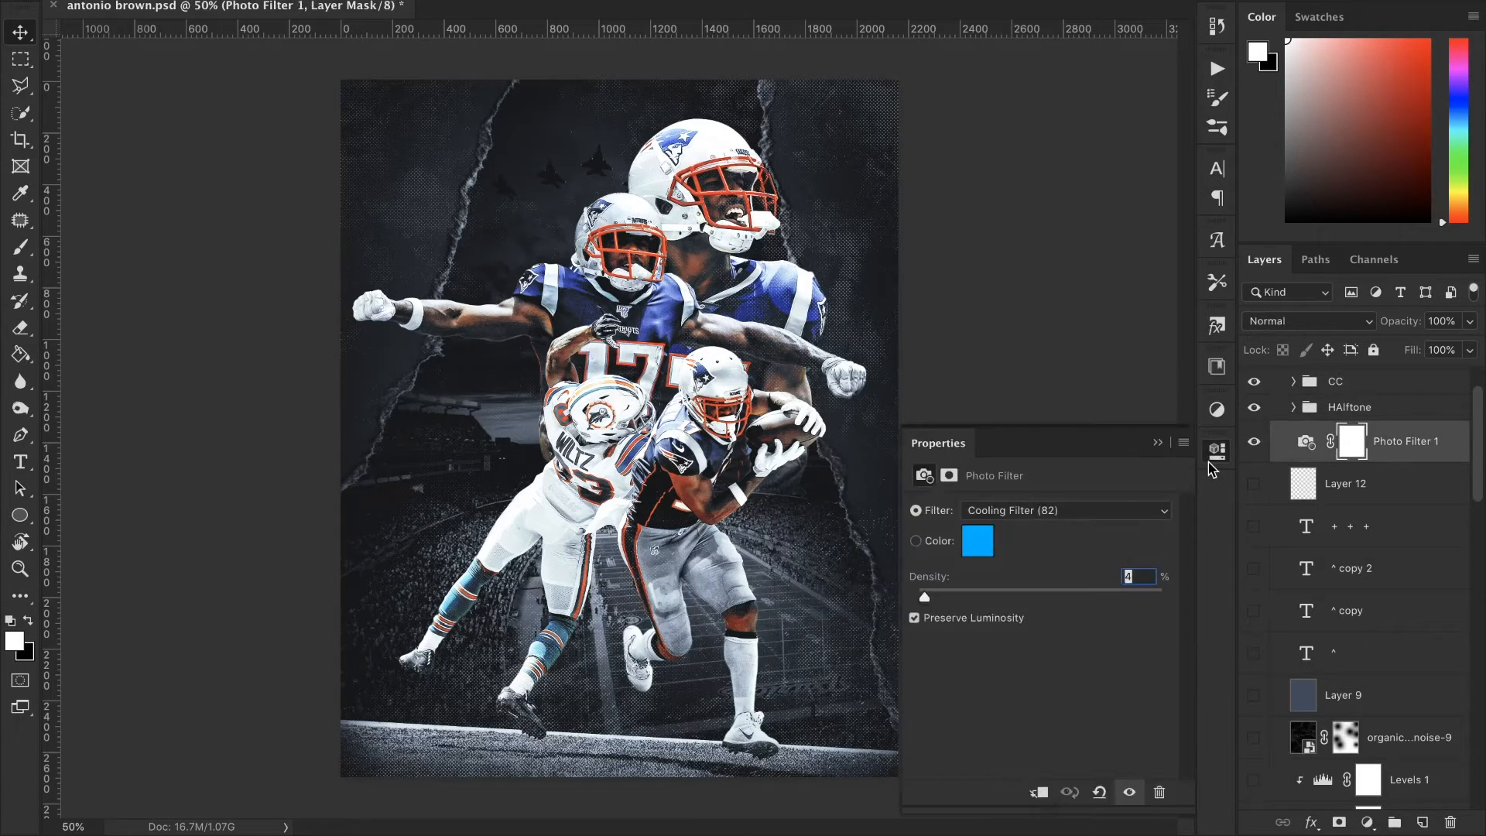
{"action": "left_click", "coordinate": [1158, 442]}
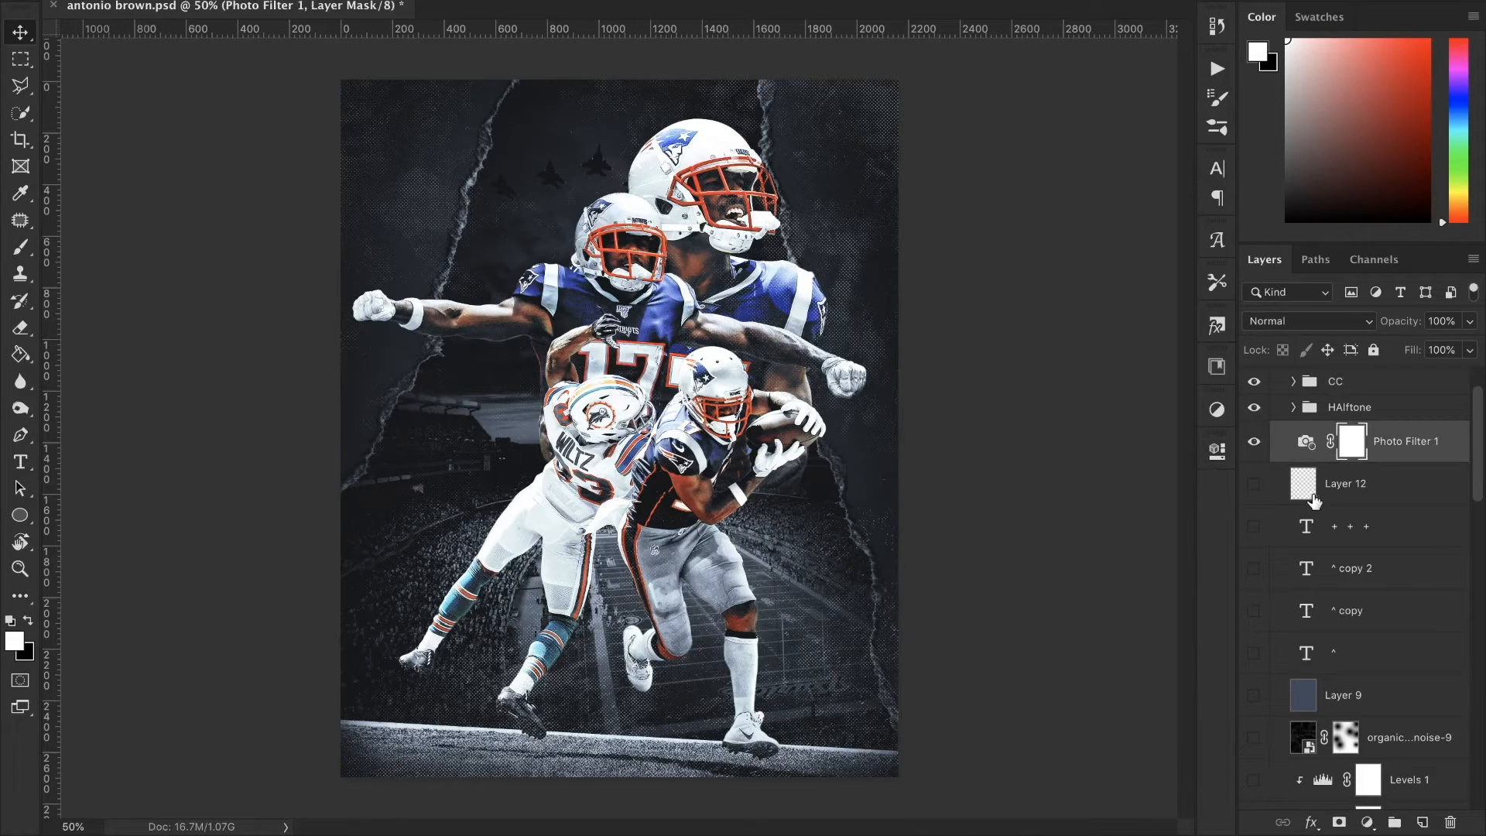
- Review the Brightness/Contrast 1 settings above the players, and show that adjustment together with Curves 3
{"action": "scroll", "coordinate": [1258, 623], "scroll_direction": "down", "scroll_amount": 5}
{"action": "scroll", "coordinate": [1257, 623], "scroll_direction": "up", "scroll_amount": 7}
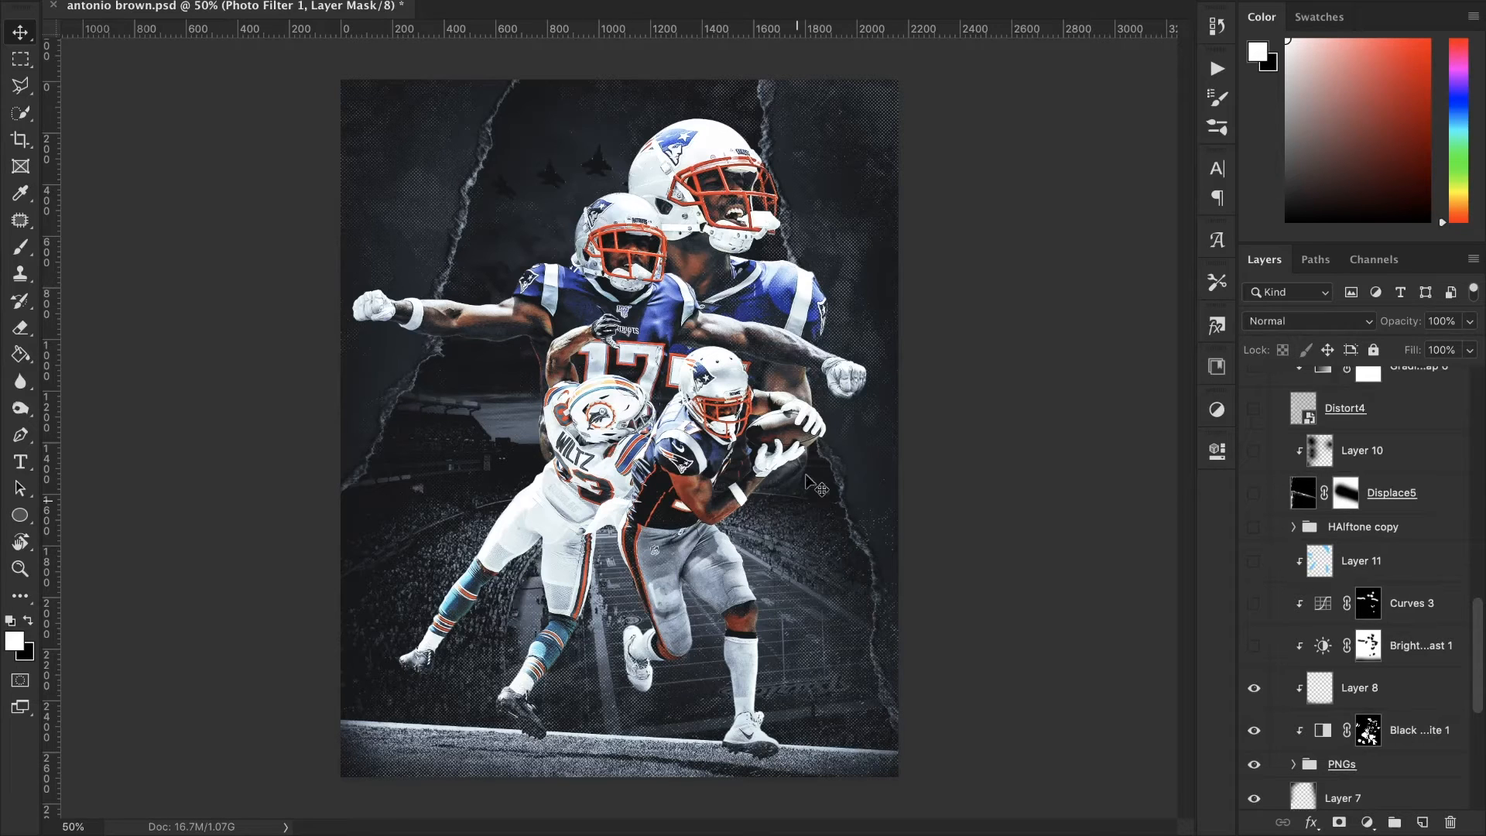
{"action": "left_click", "coordinate": [1254, 647]}
{"action": "left_click", "coordinate": [1255, 647]}
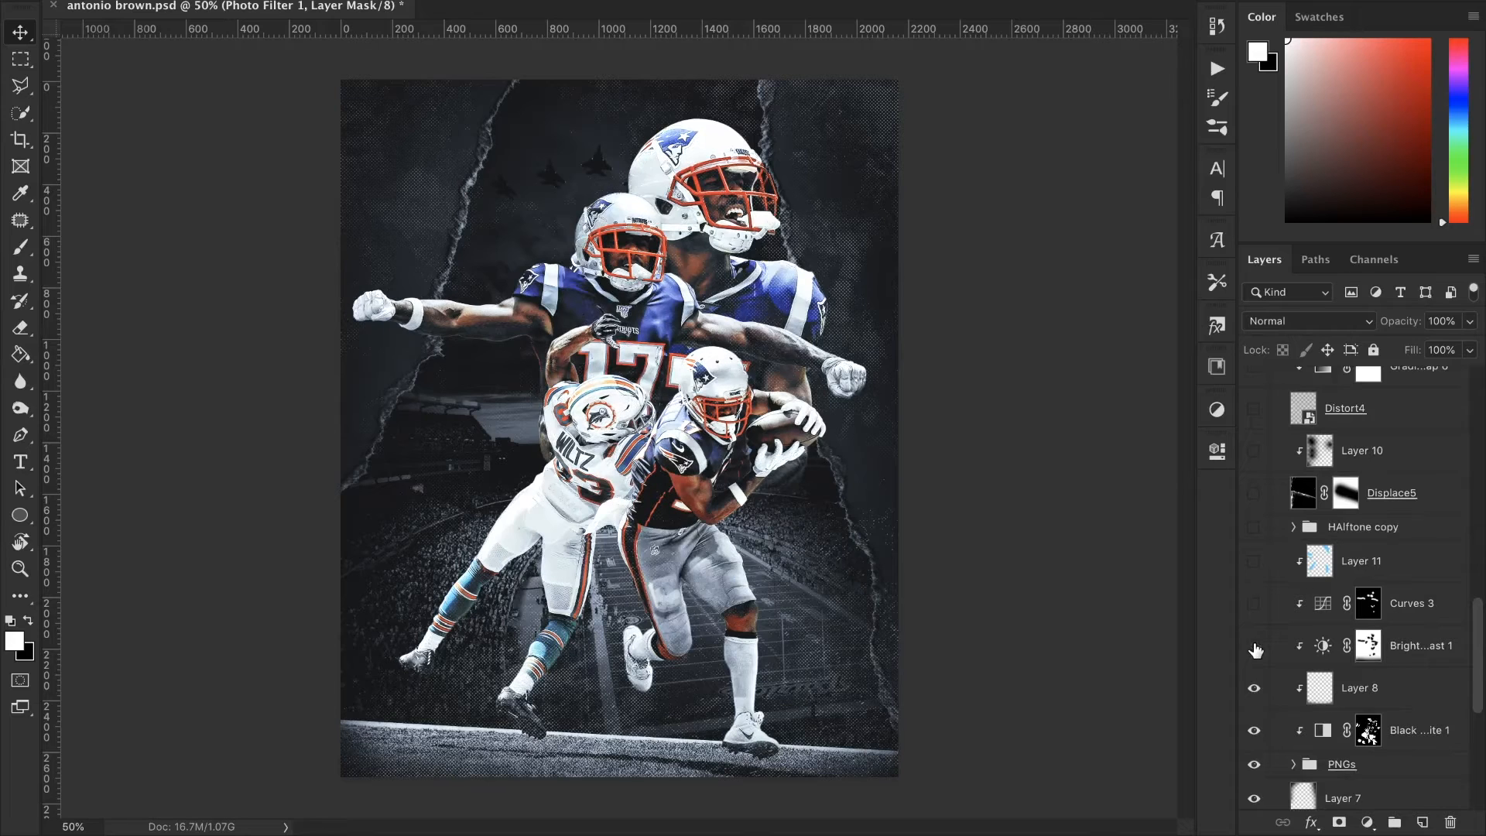
{"action": "left_click", "coordinate": [1324, 647]}
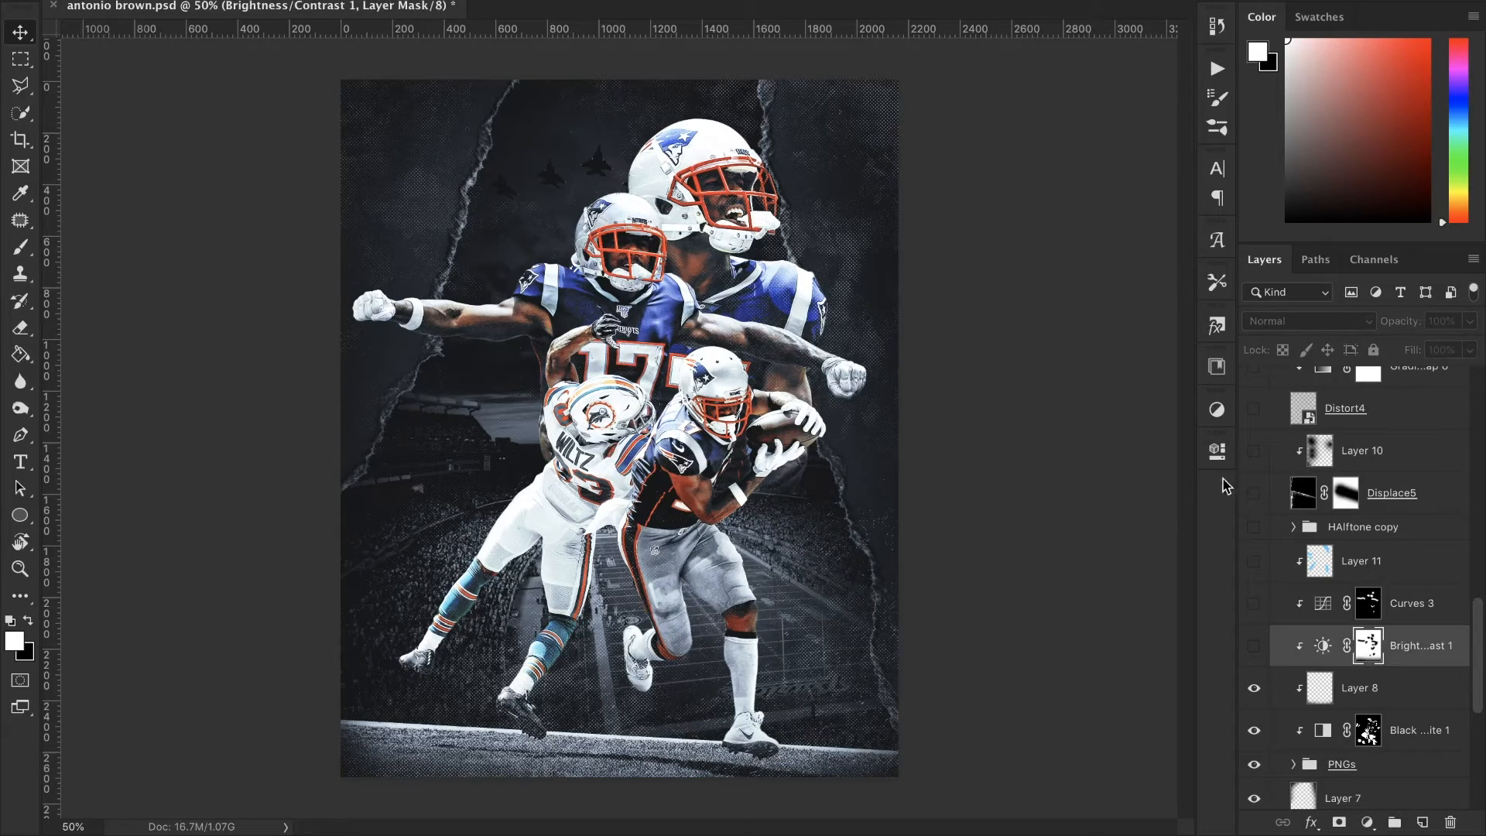
{"action": "left_click", "coordinate": [1209, 460]}
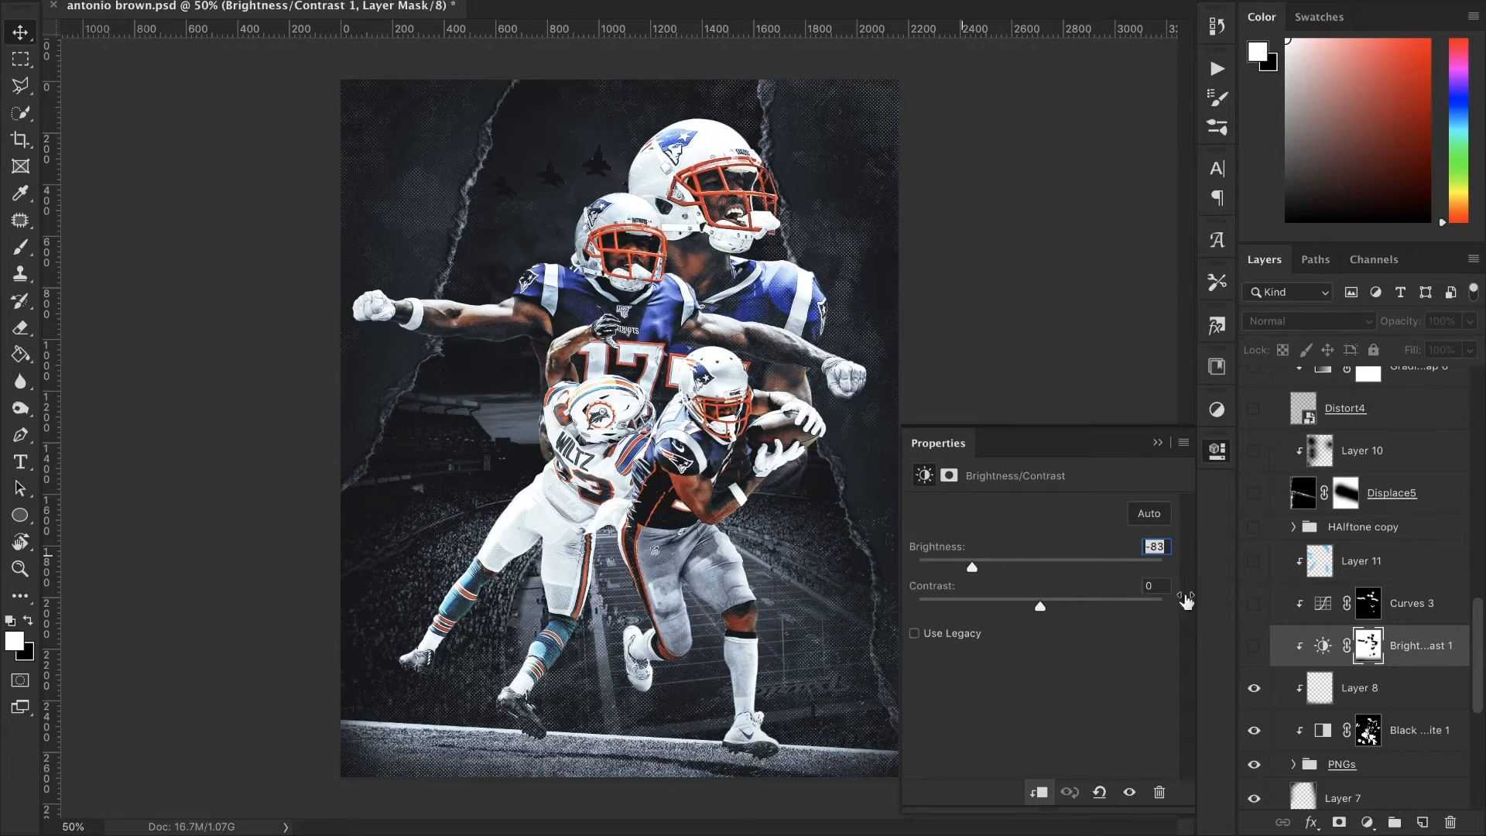
{"action": "left_click", "coordinate": [1265, 646]}
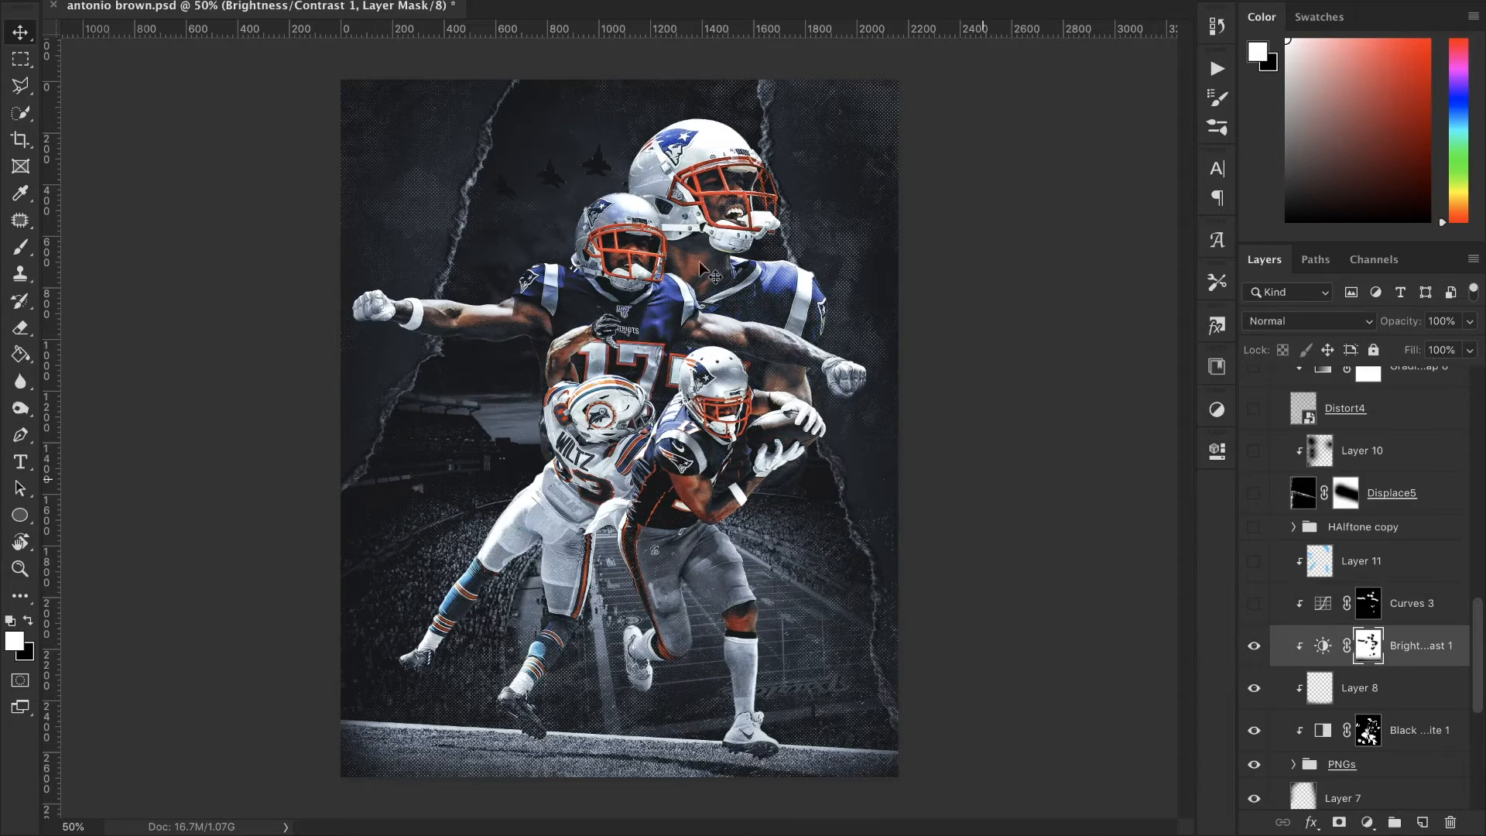
{"action": "left_click", "coordinate": [1254, 604]}
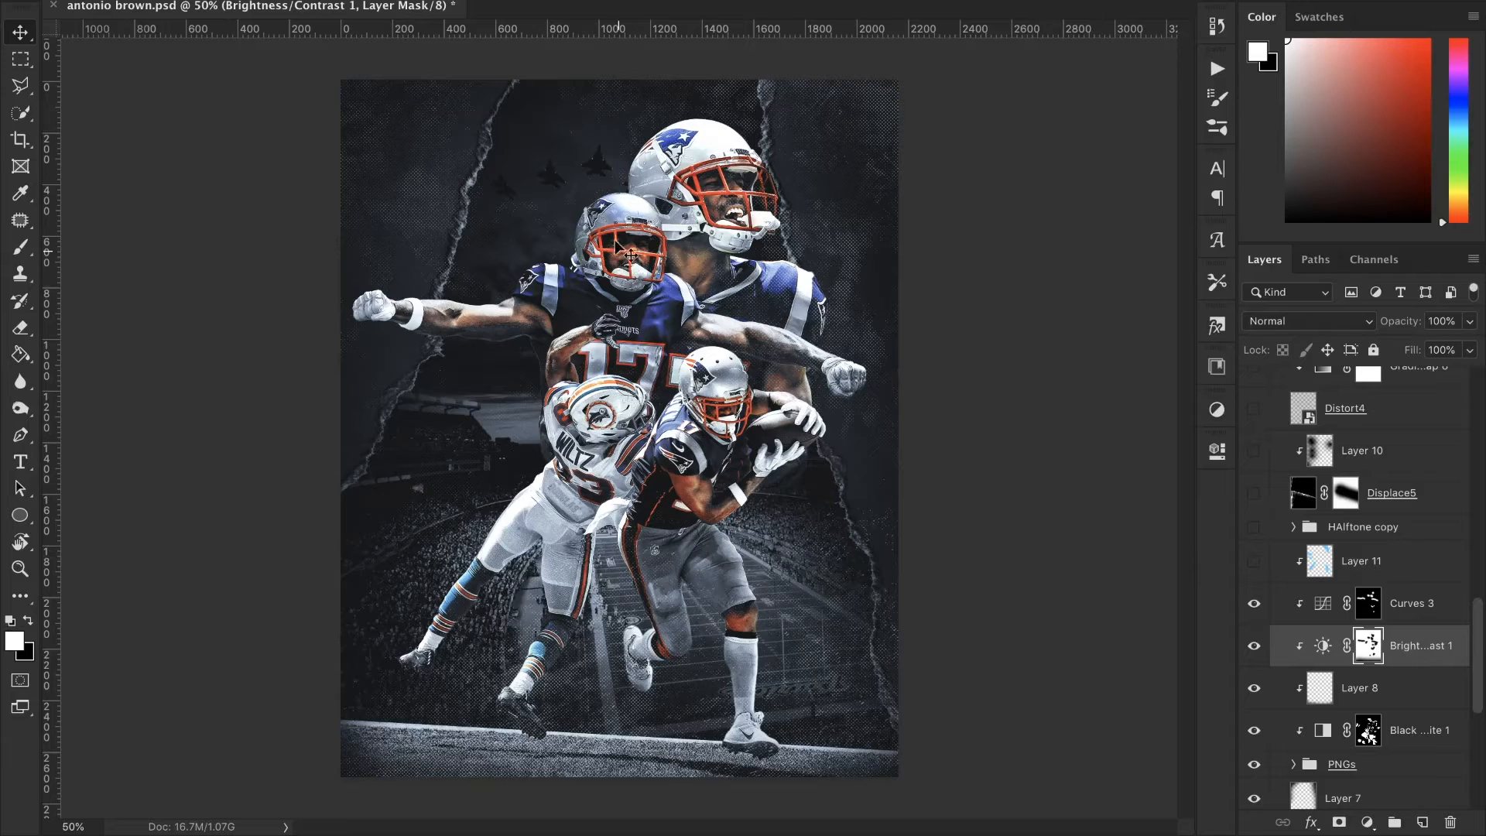
- Show the HAlftone copy group above the players' adjustments and select it
{"action": "left_click", "coordinate": [1255, 530]}
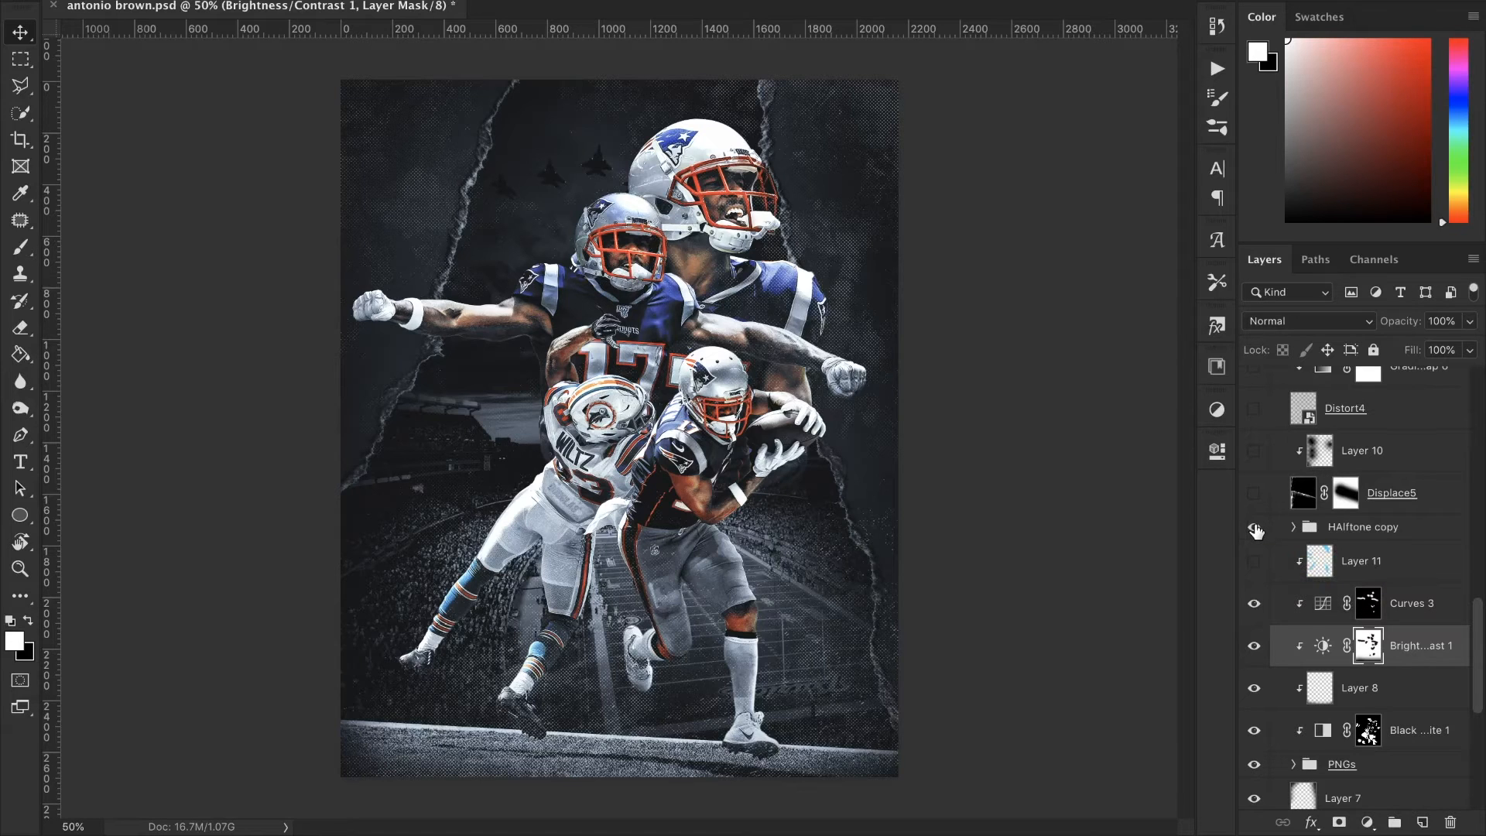
{"action": "left_click", "coordinate": [1364, 534]}
{"action": "scroll", "coordinate": [1363, 534], "scroll_direction": "up", "scroll_amount": 5}
{"action": "scroll", "coordinate": [1363, 534], "scroll_direction": "down", "scroll_amount": 5}
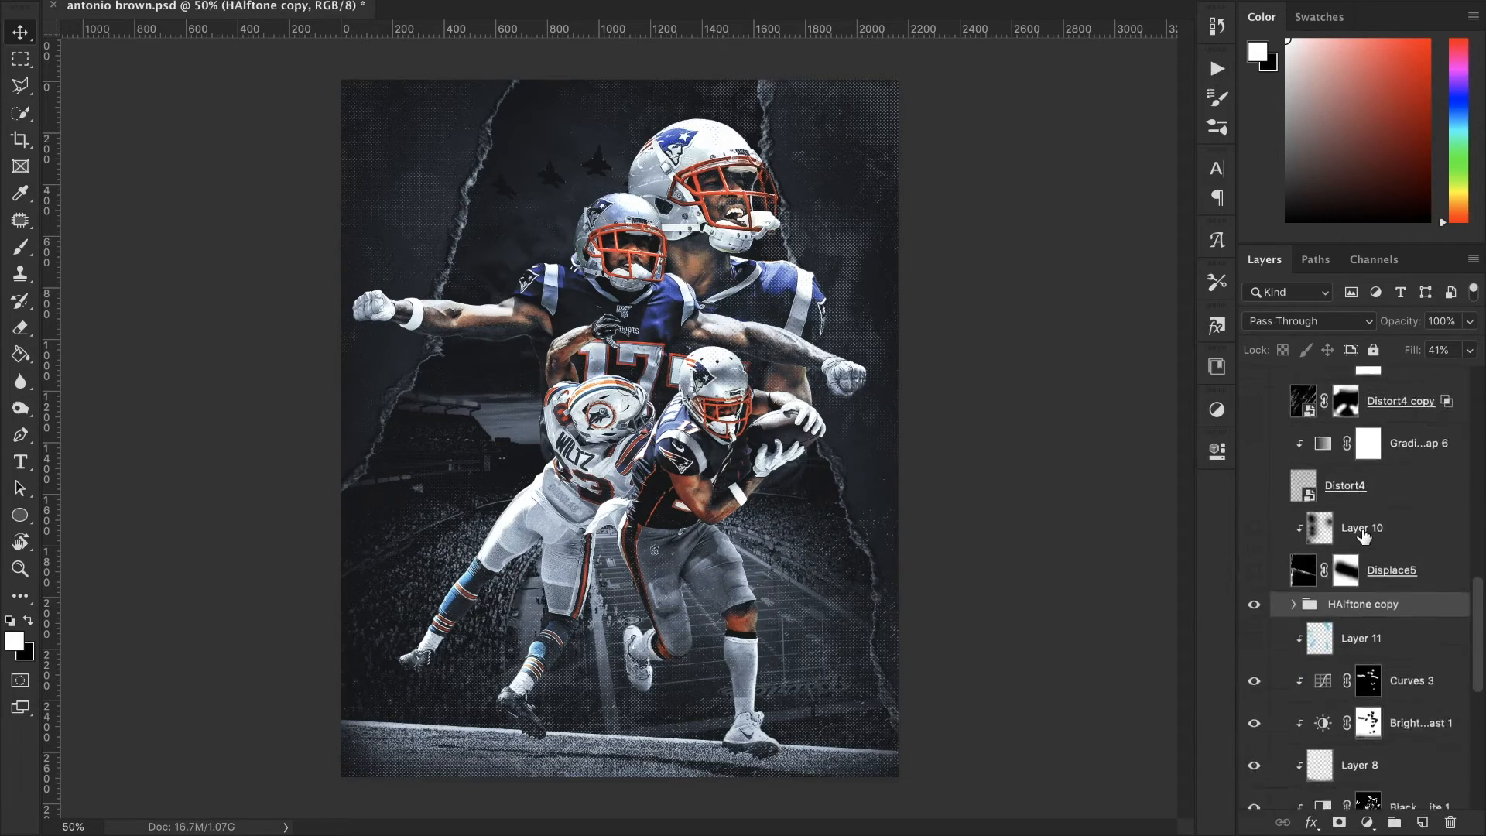
- Expand the HAlftone copy group, inspect its halftone dots on the players up close, and collapse the group
{"action": "left_click", "coordinate": [1294, 514]}
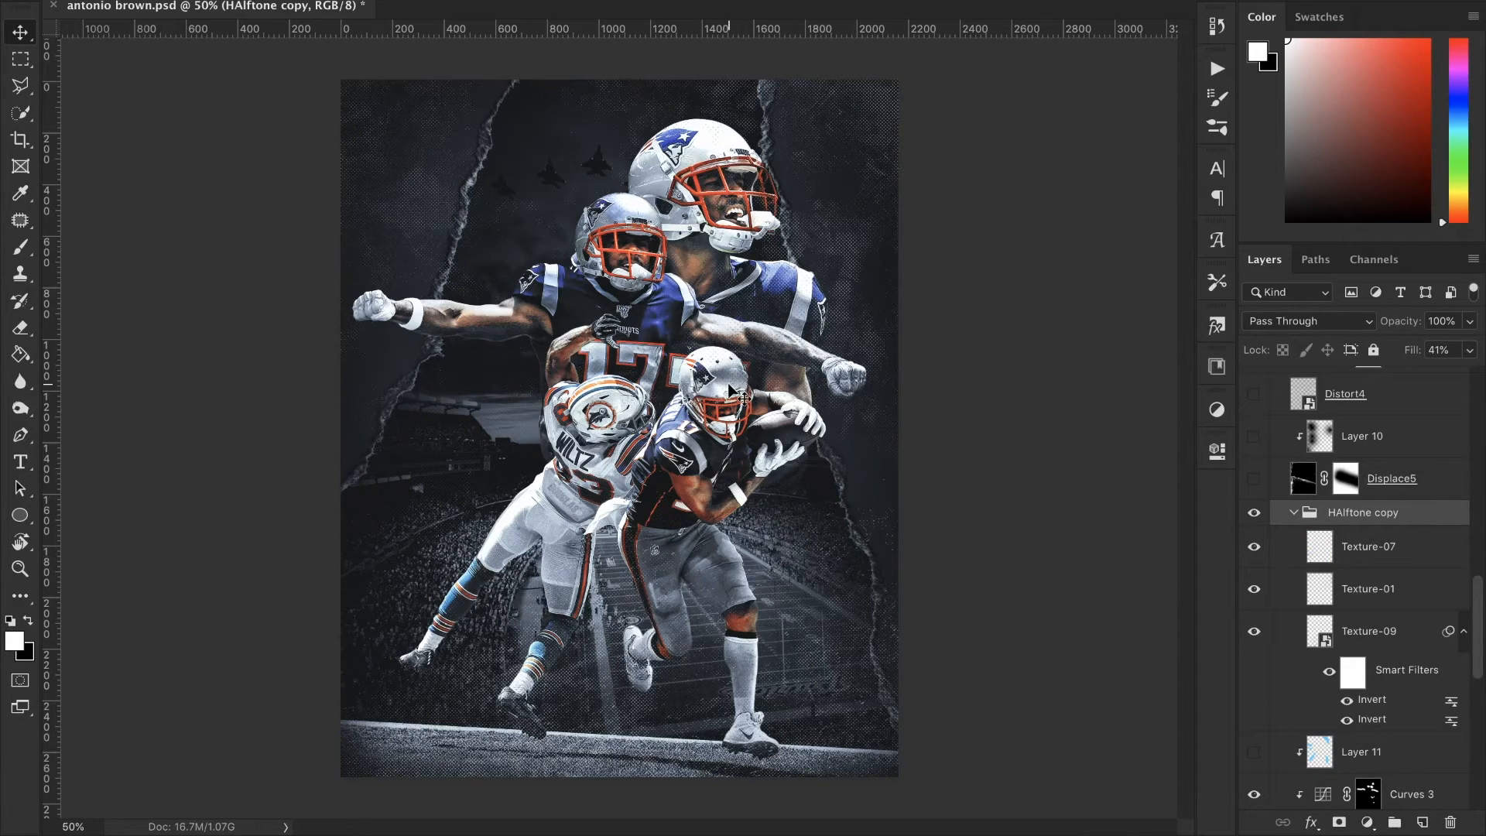
{"action": "scroll", "coordinate": [727, 375], "scroll_direction": "up", "scroll_amount": 1}
{"action": "scroll", "coordinate": [732, 387], "scroll_direction": "up", "scroll_amount": 2}
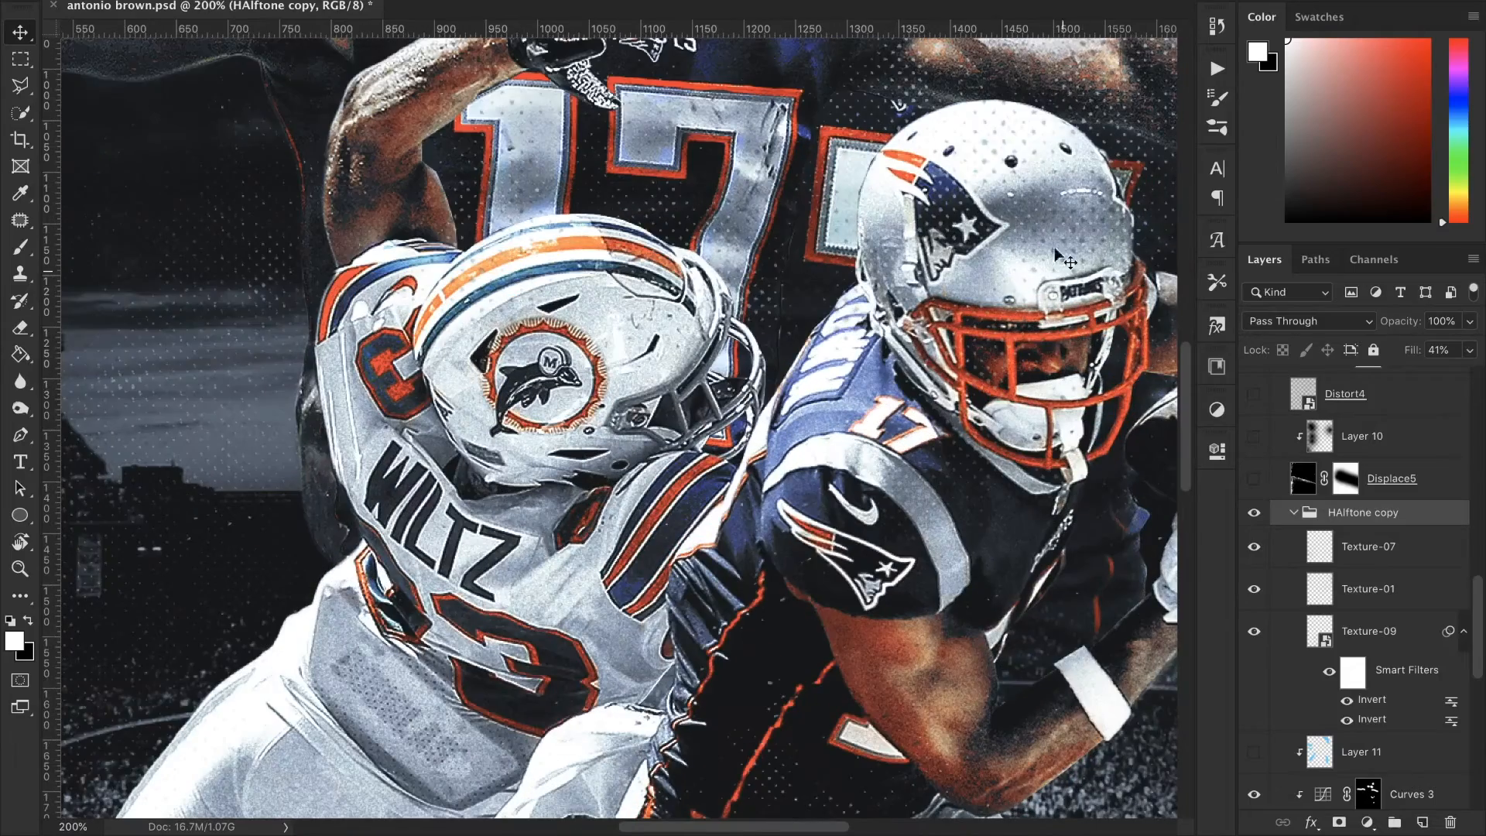
{"action": "scroll", "coordinate": [1057, 340], "scroll_direction": "down", "scroll_amount": 3}
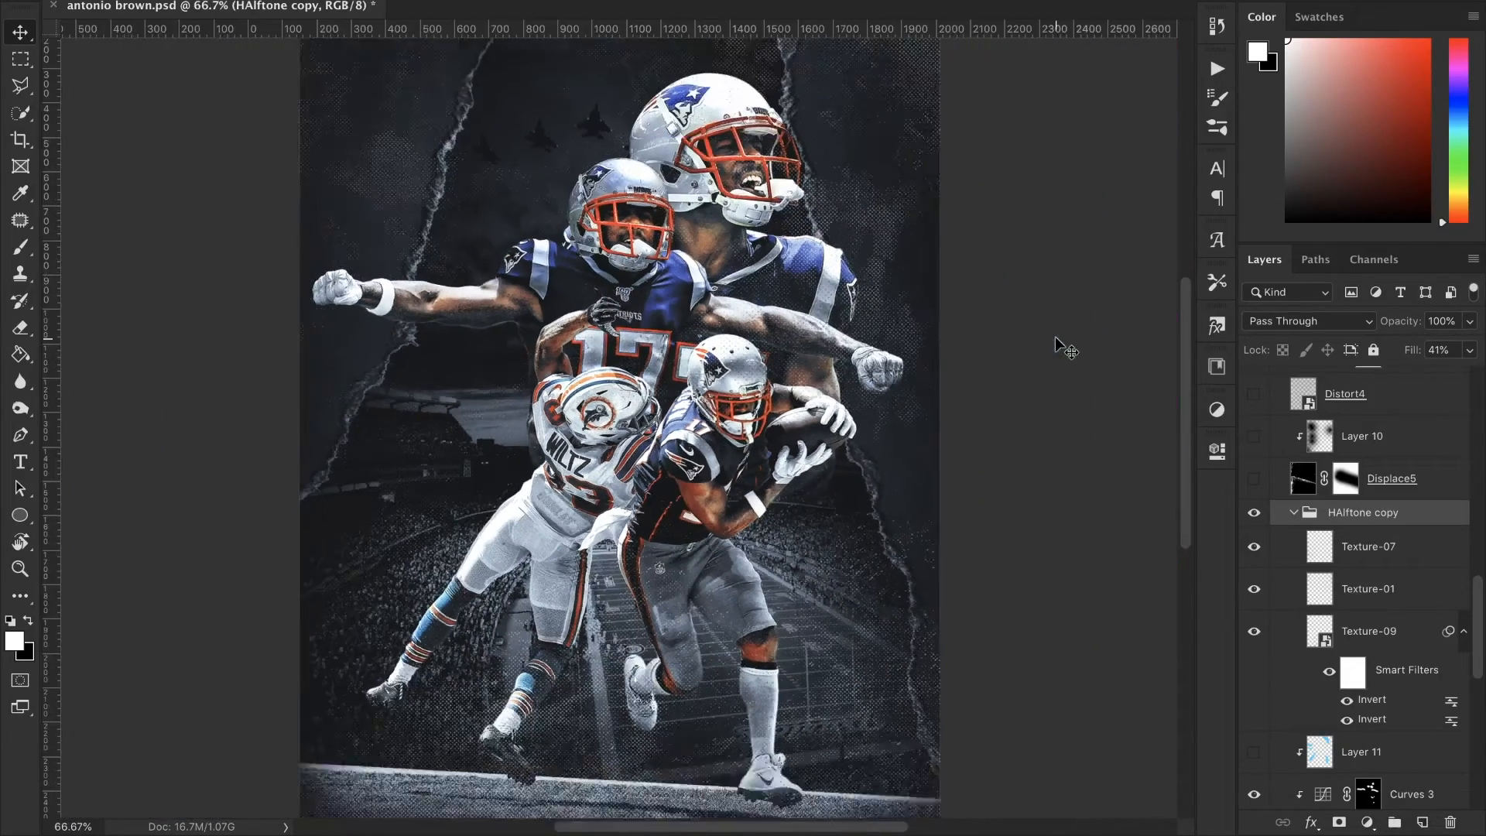
{"action": "left_click", "coordinate": [1293, 512]}
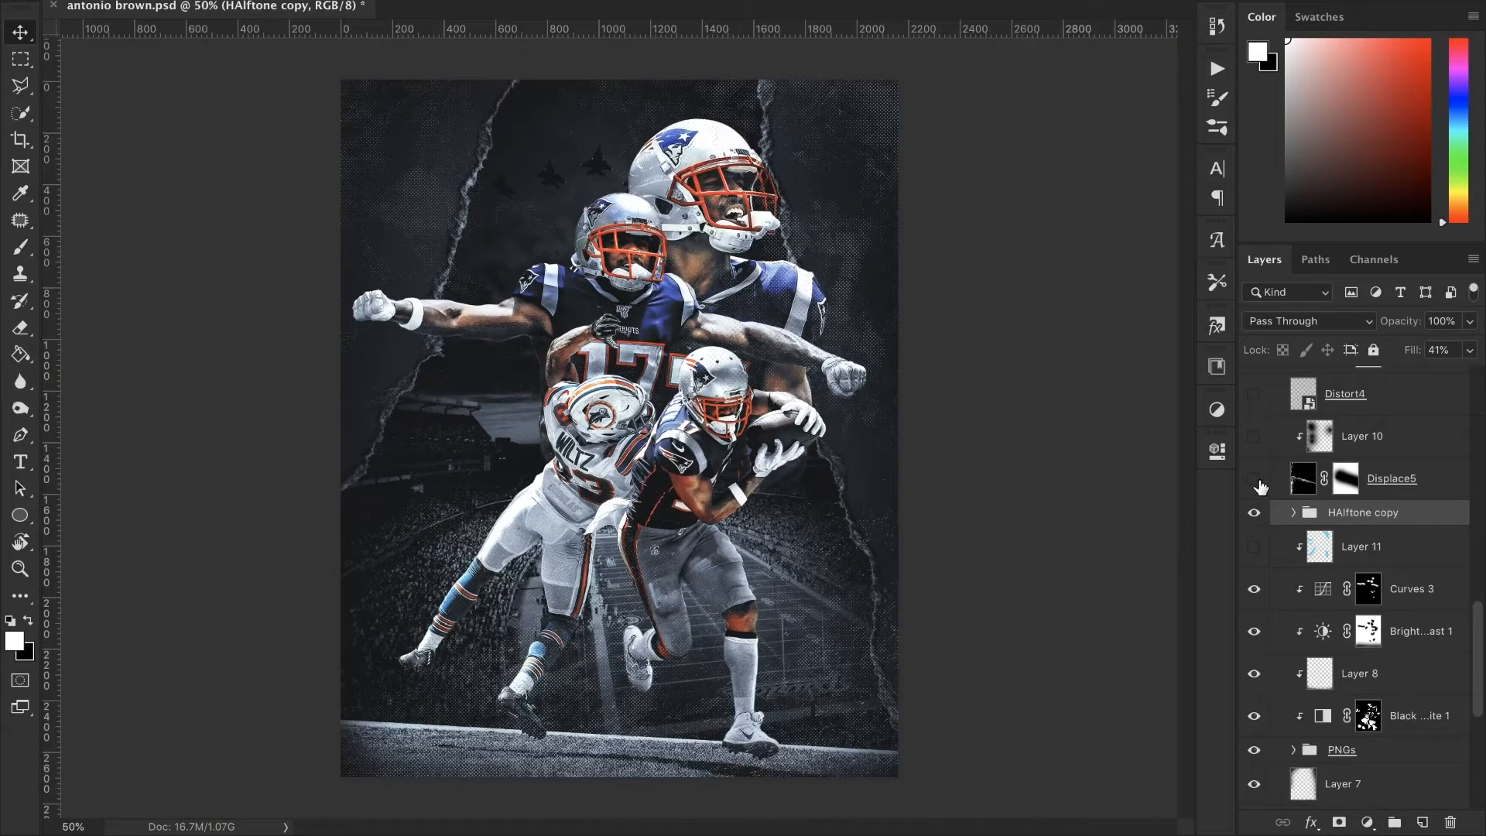
- Show the Displace5 texture, check its blend mode, and show Layer 10 clipped to it
{"action": "left_click", "coordinate": [1255, 482]}
{"action": "left_click", "coordinate": [1305, 486]}
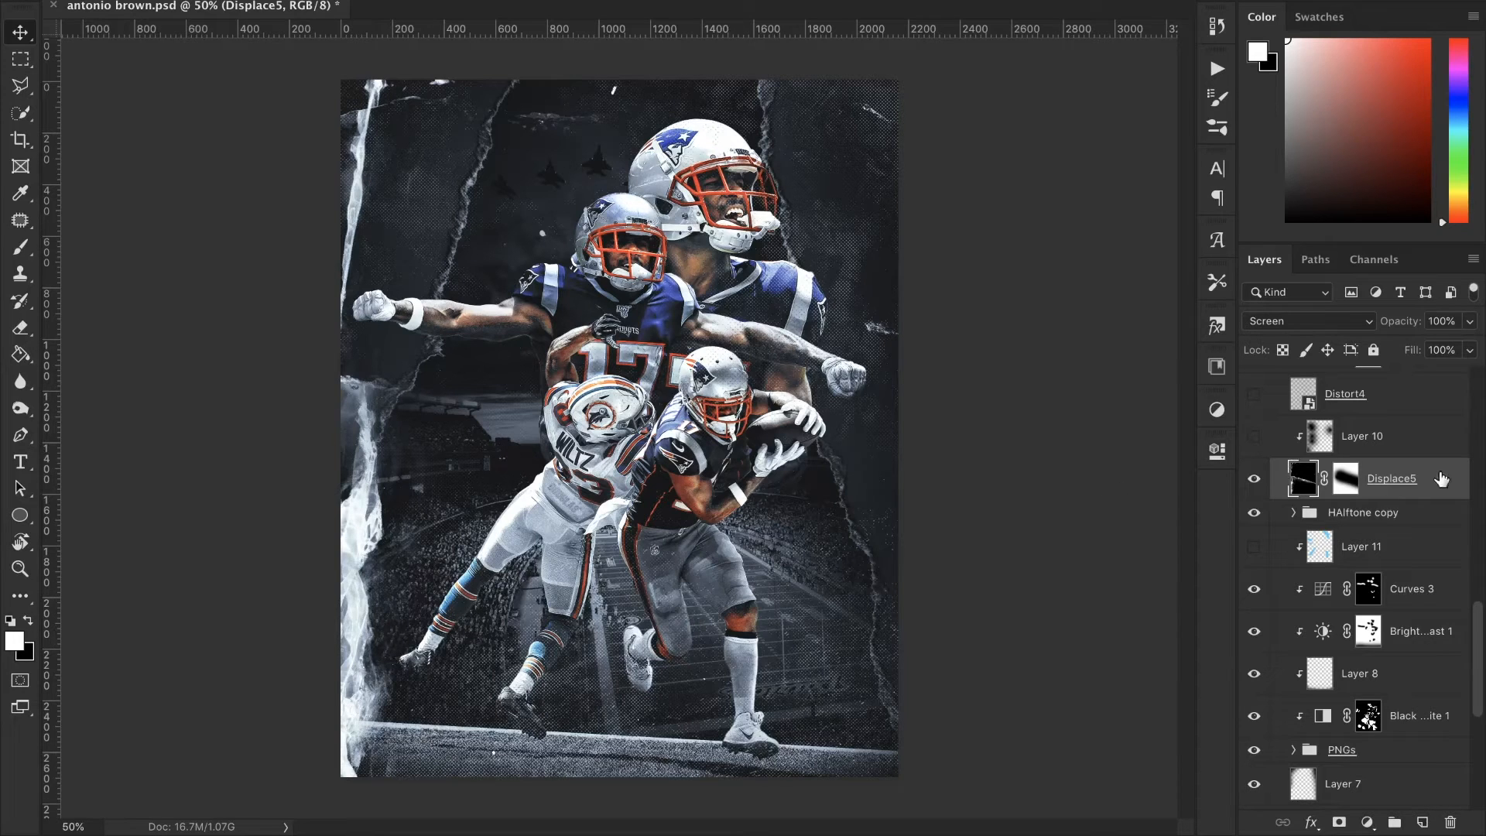
{"action": "left_click", "coordinate": [1353, 452]}
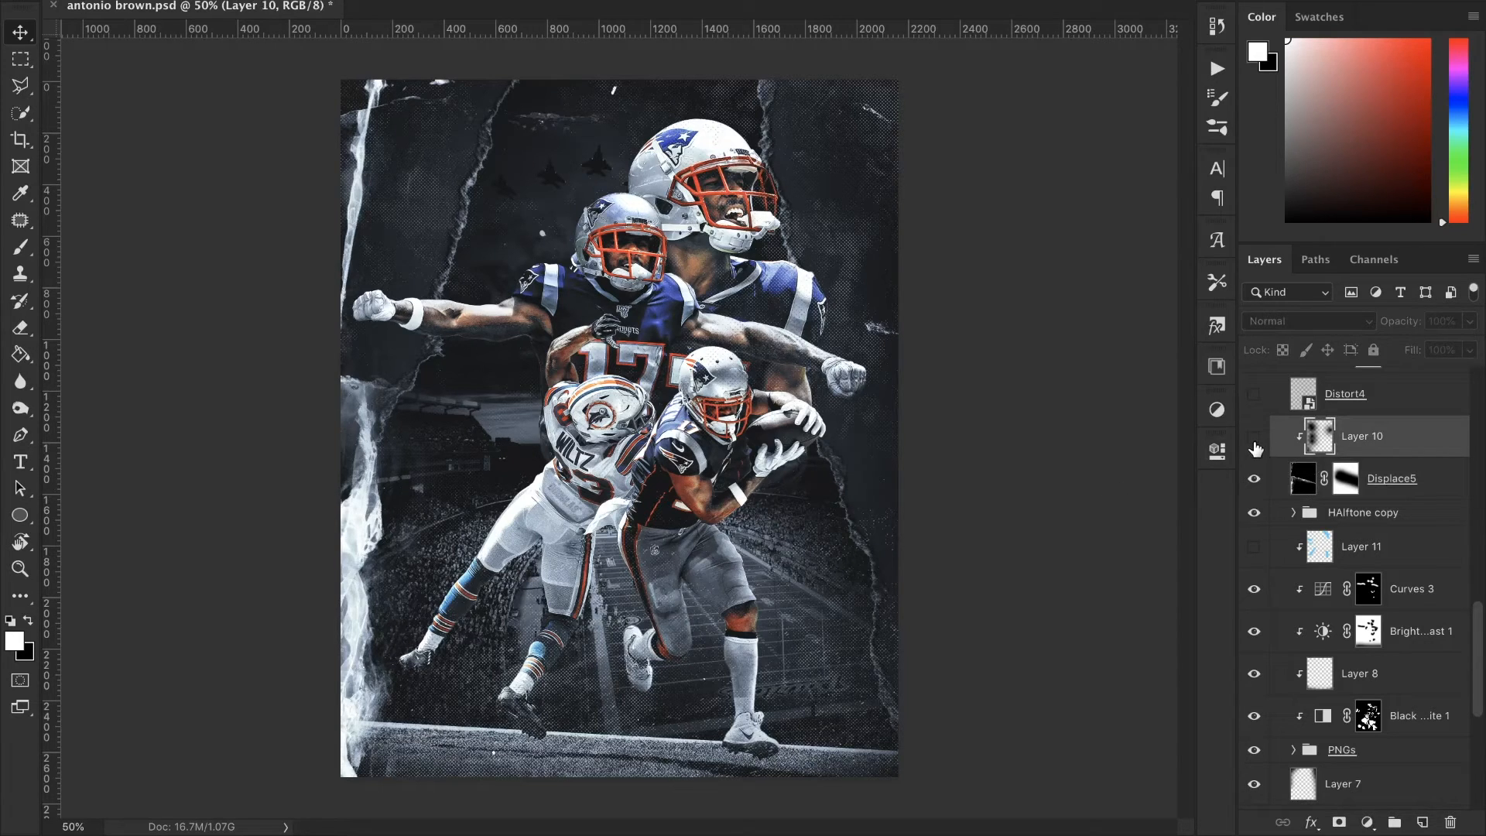
{"action": "left_click", "coordinate": [1255, 446]}
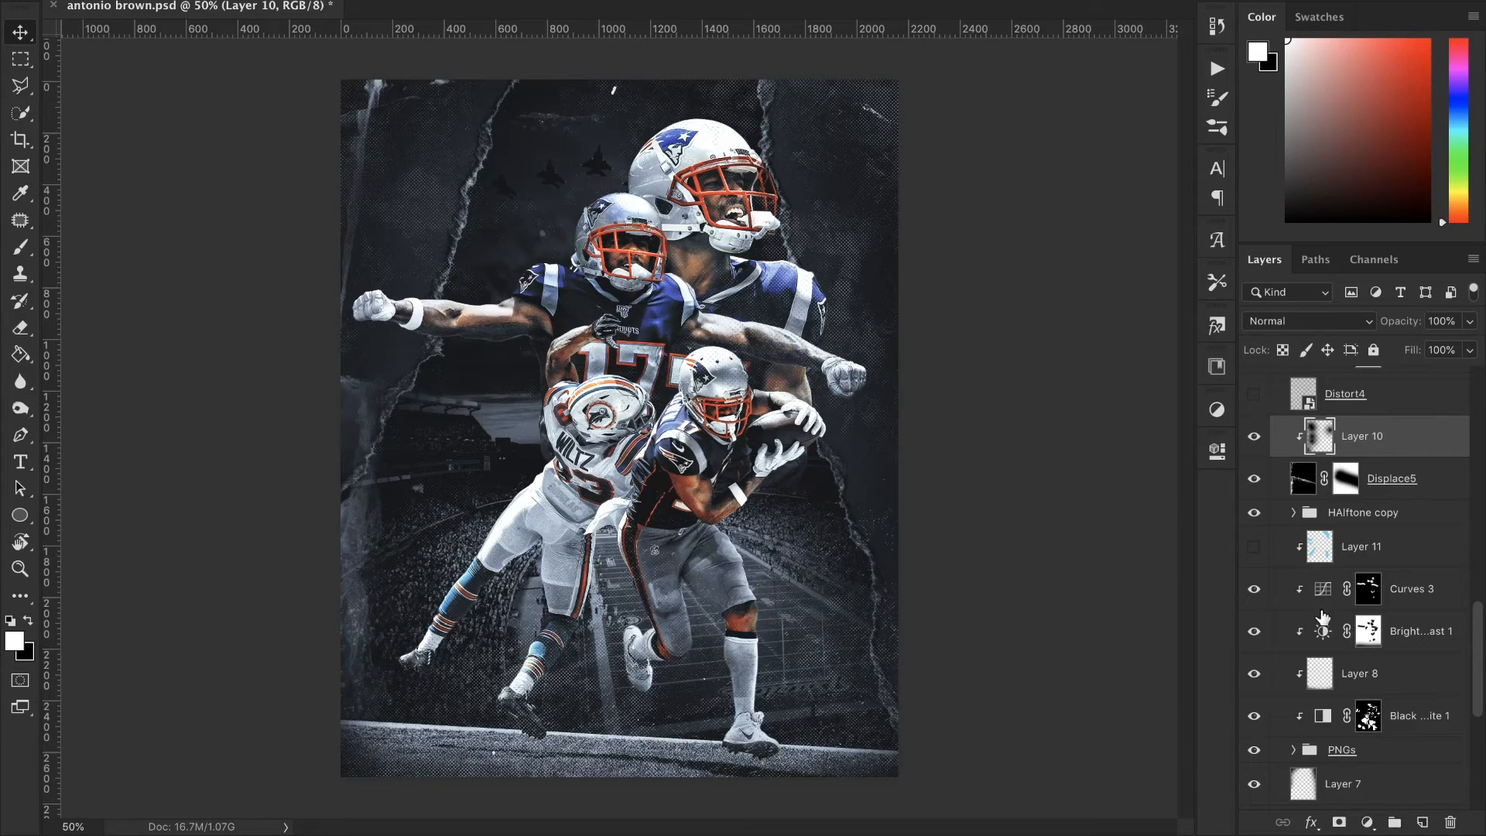
- Show the Distort4 texture above Layer 10 and select it to check its blend mode
{"action": "scroll", "coordinate": [1324, 615], "scroll_direction": "up", "scroll_amount": 2}
{"action": "scroll", "coordinate": [1323, 615], "scroll_direction": "up", "scroll_amount": 1}
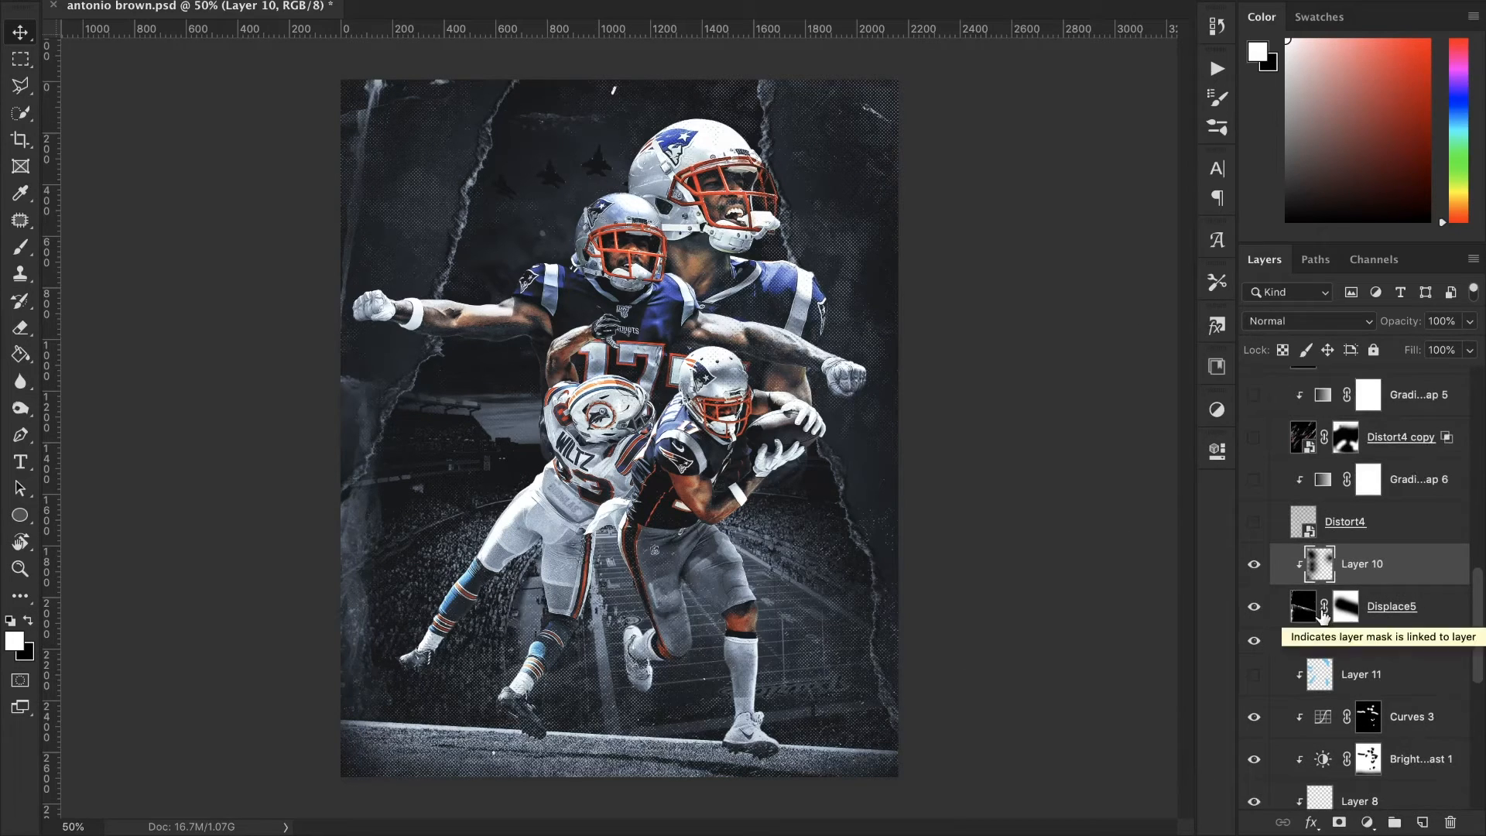
{"action": "left_click", "coordinate": [1256, 533]}
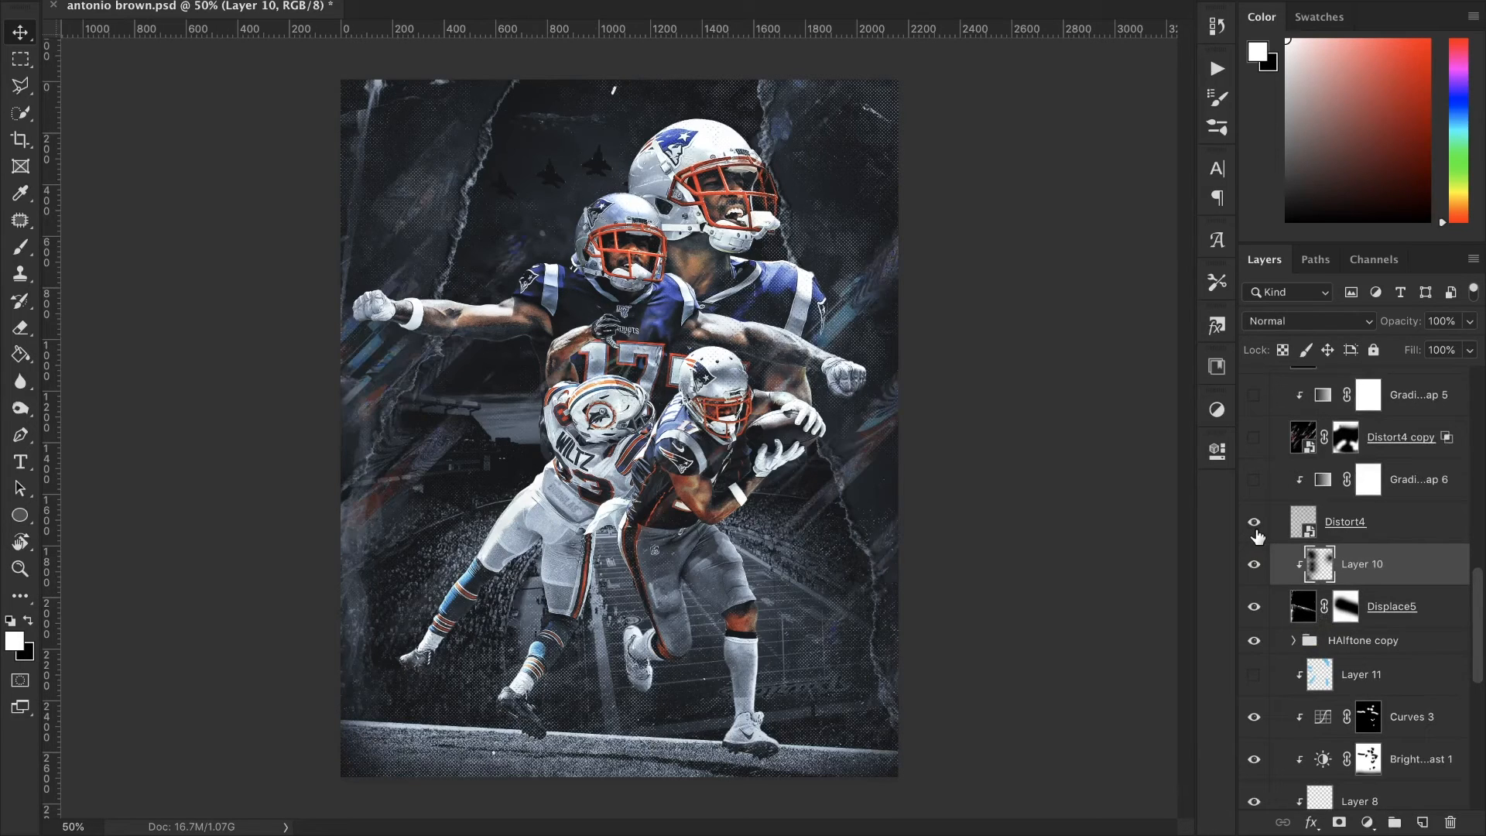
{"action": "left_click", "coordinate": [1328, 526]}
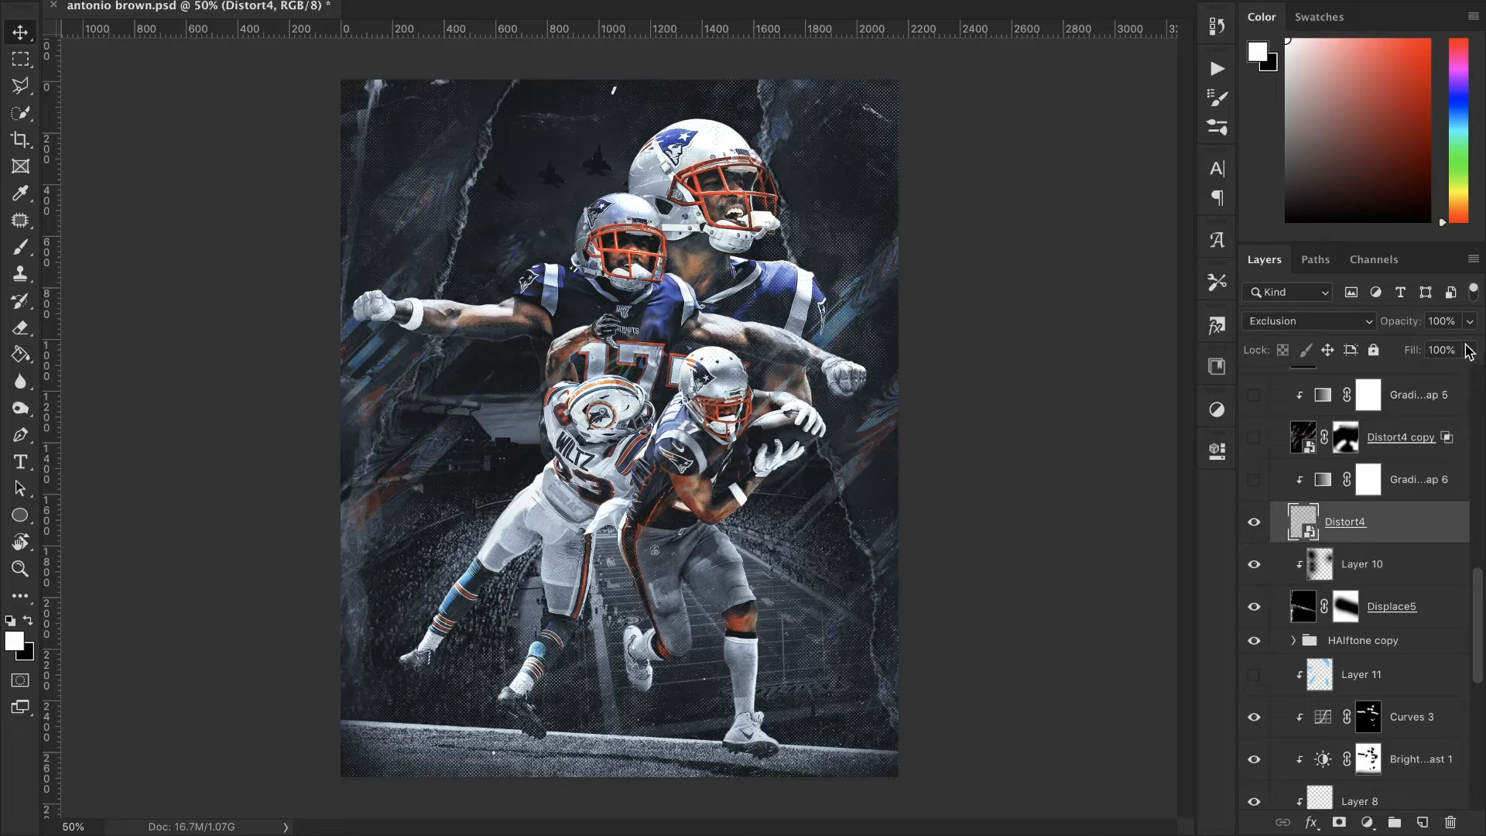
- Try a different blend mode on the Distort4 layer and undo the change
{"action": "left_click", "coordinate": [1286, 323]}
{"action": "left_click", "coordinate": [1277, 0]}
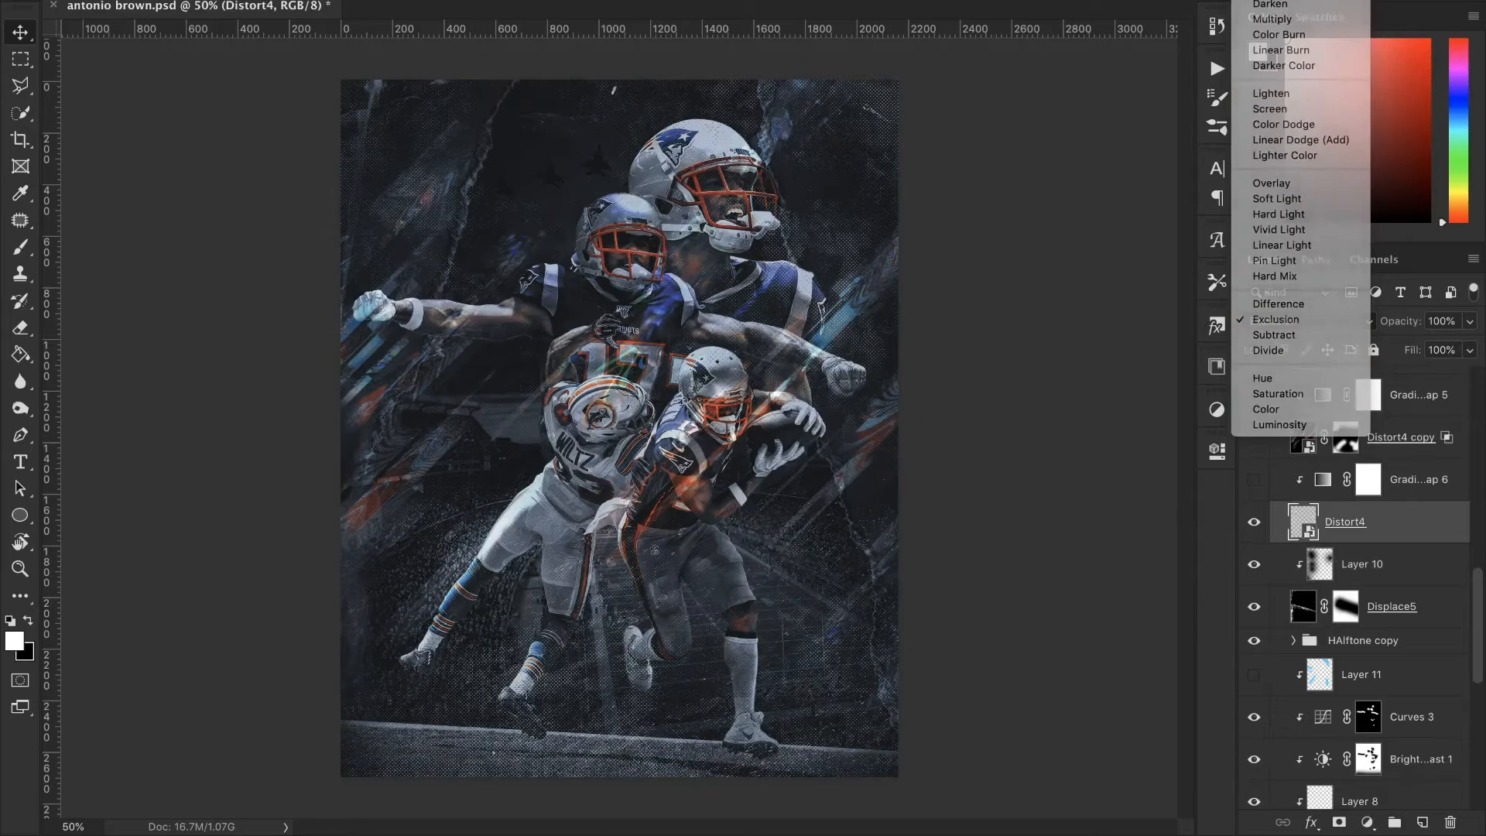
{"action": "key", "text": "super+z"}
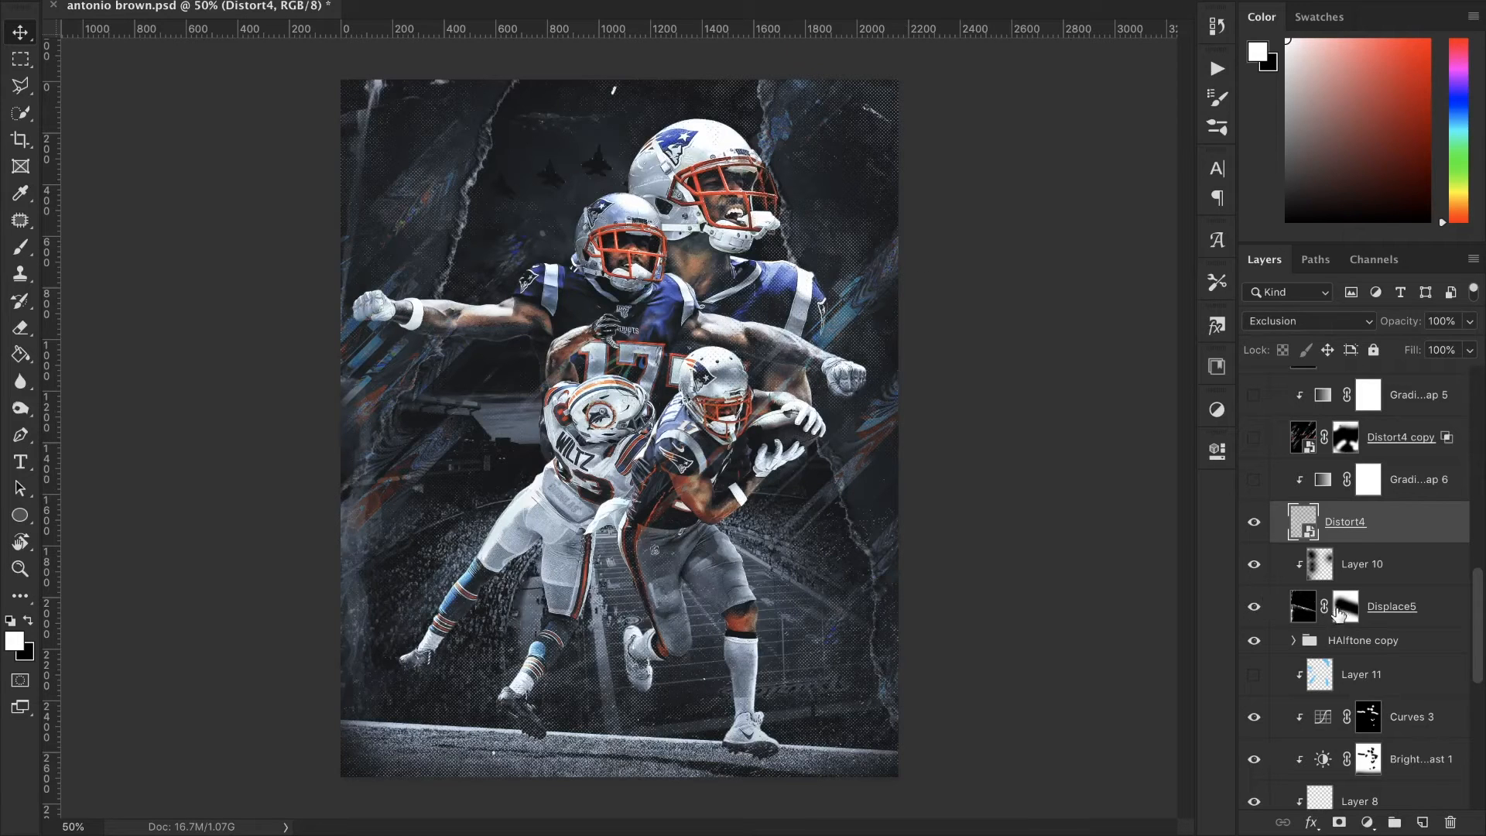
- Show the Gradient Map 6 adjustment clipped to the Distort4 texture
{"action": "left_click", "coordinate": [1254, 479]}
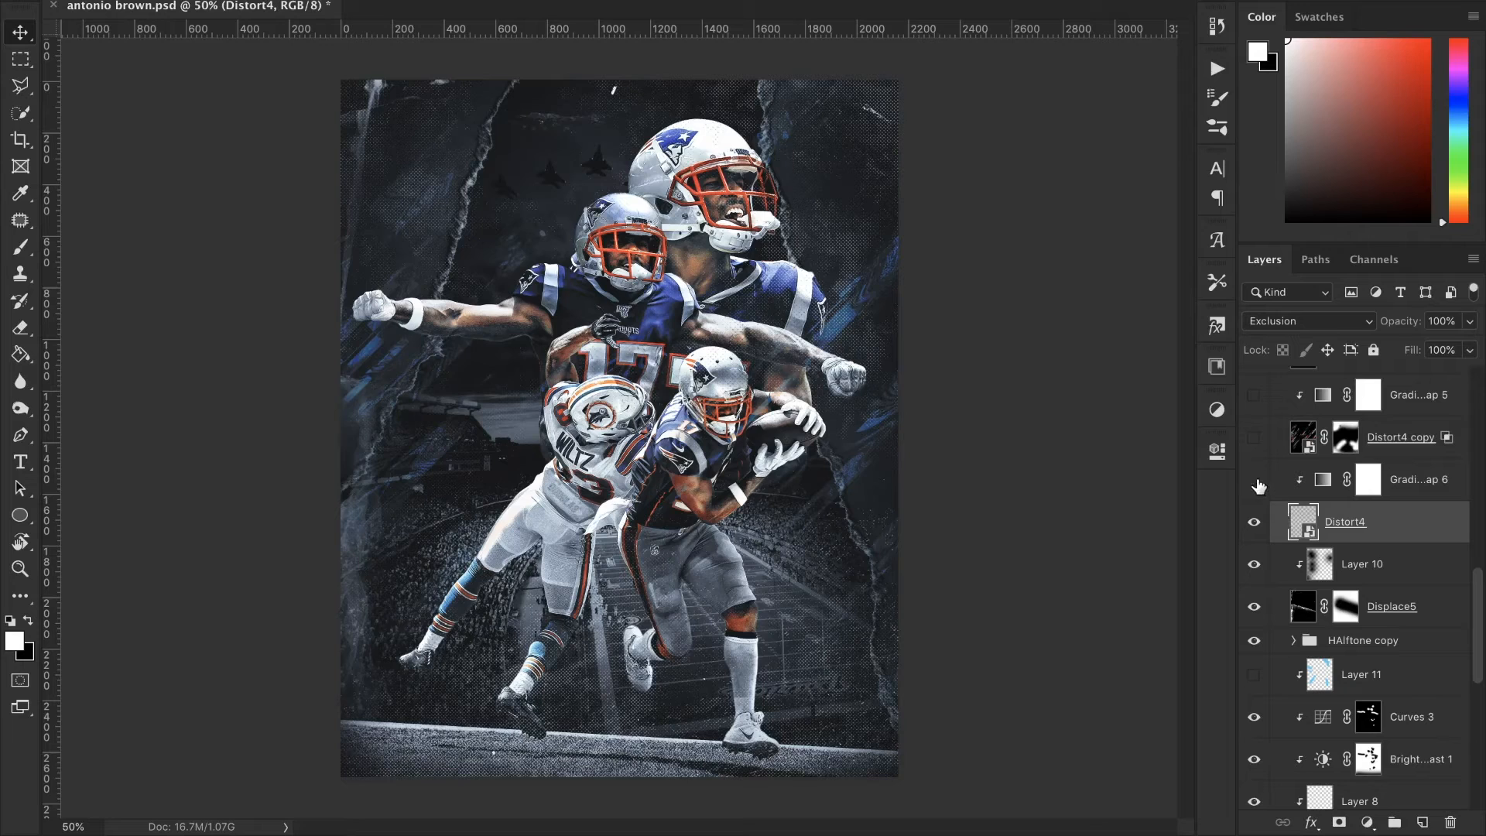
- Compare the poster with and without the Gradient Map 6 adjustment and leave it hidden
{"action": "left_click", "coordinate": [1254, 479]}
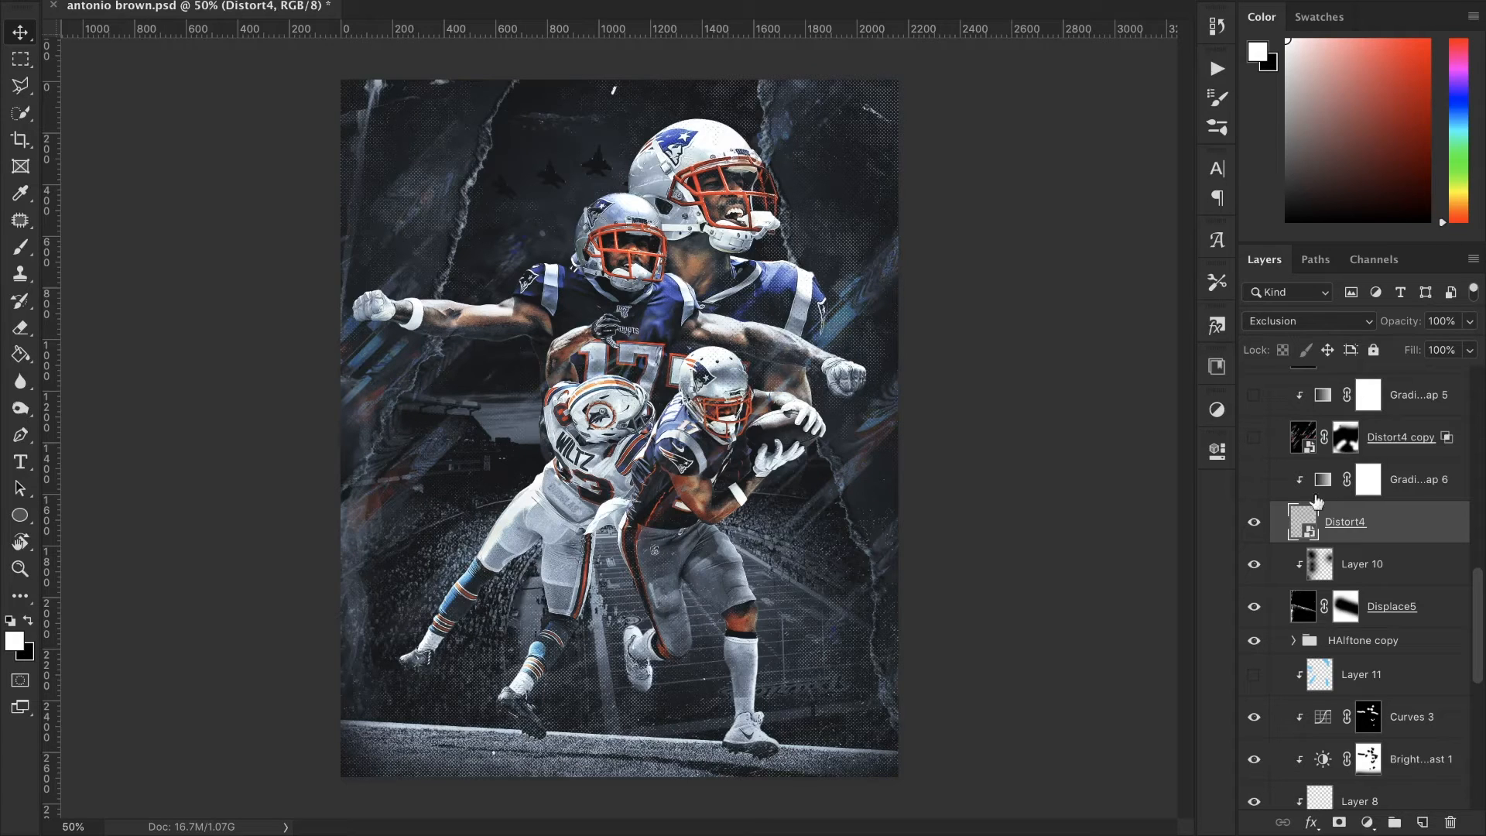
{"action": "scroll", "coordinate": [1332, 511], "scroll_direction": "up", "scroll_amount": 3}
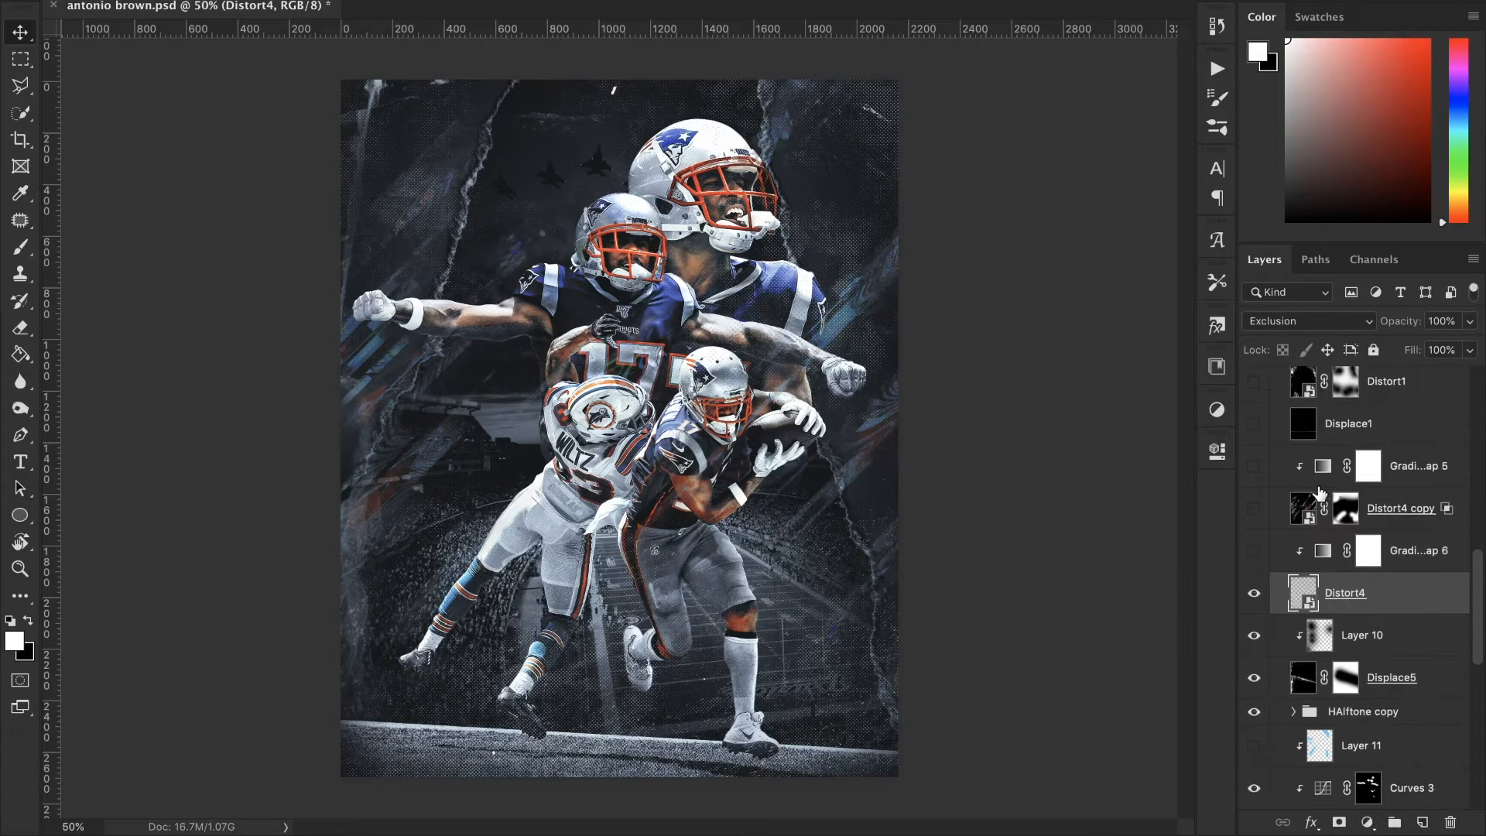
{"action": "left_click", "coordinate": [1320, 478]}
{"action": "left_click", "coordinate": [1255, 550]}
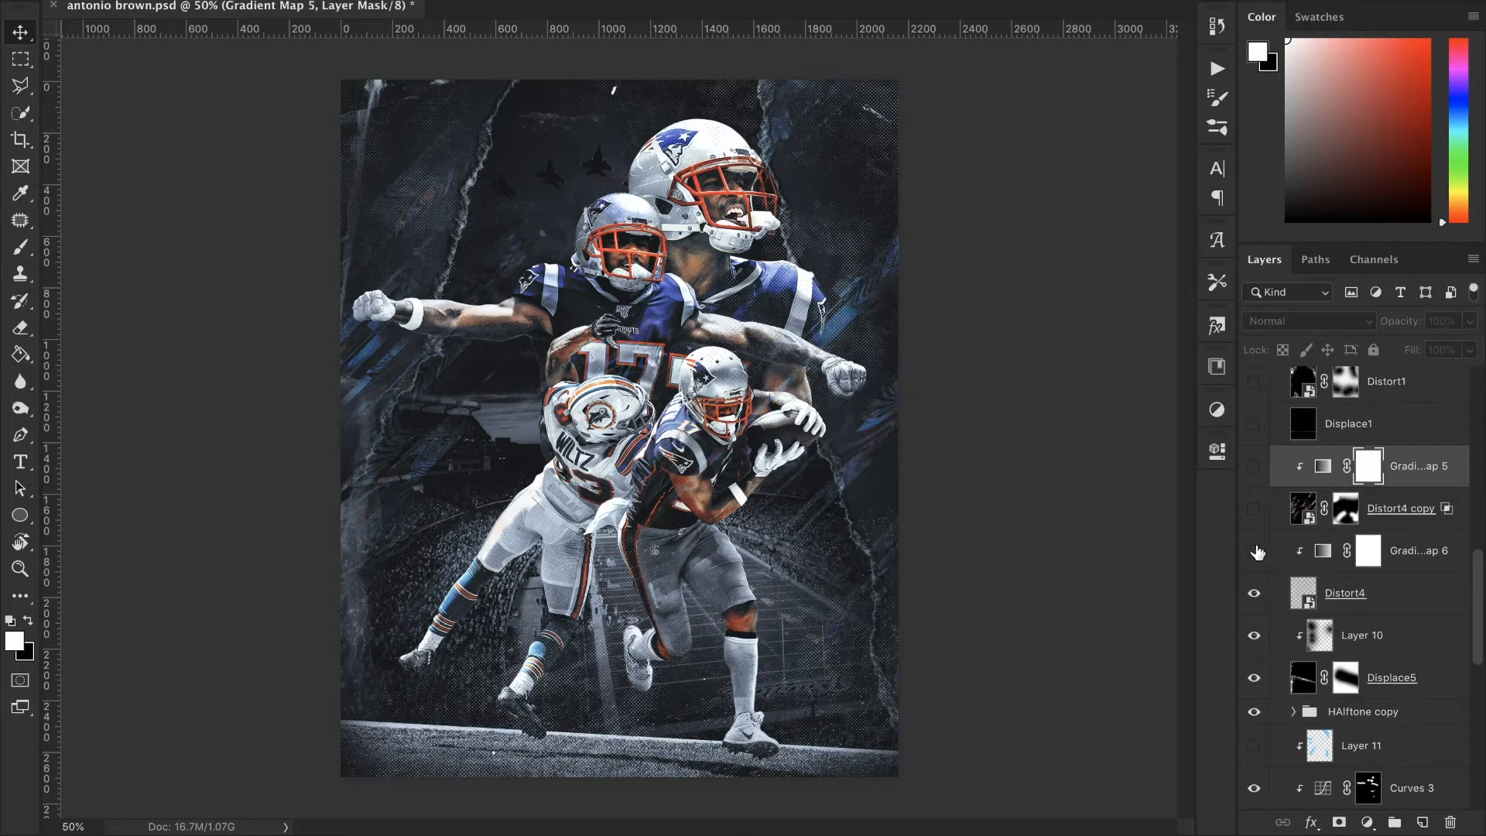
{"action": "left_click", "coordinate": [1254, 551]}
- Show the Displace1 and Distort1 textures, comparing the poster with and without Distort1
{"action": "scroll", "coordinate": [1258, 468], "scroll_direction": "up", "scroll_amount": 1}
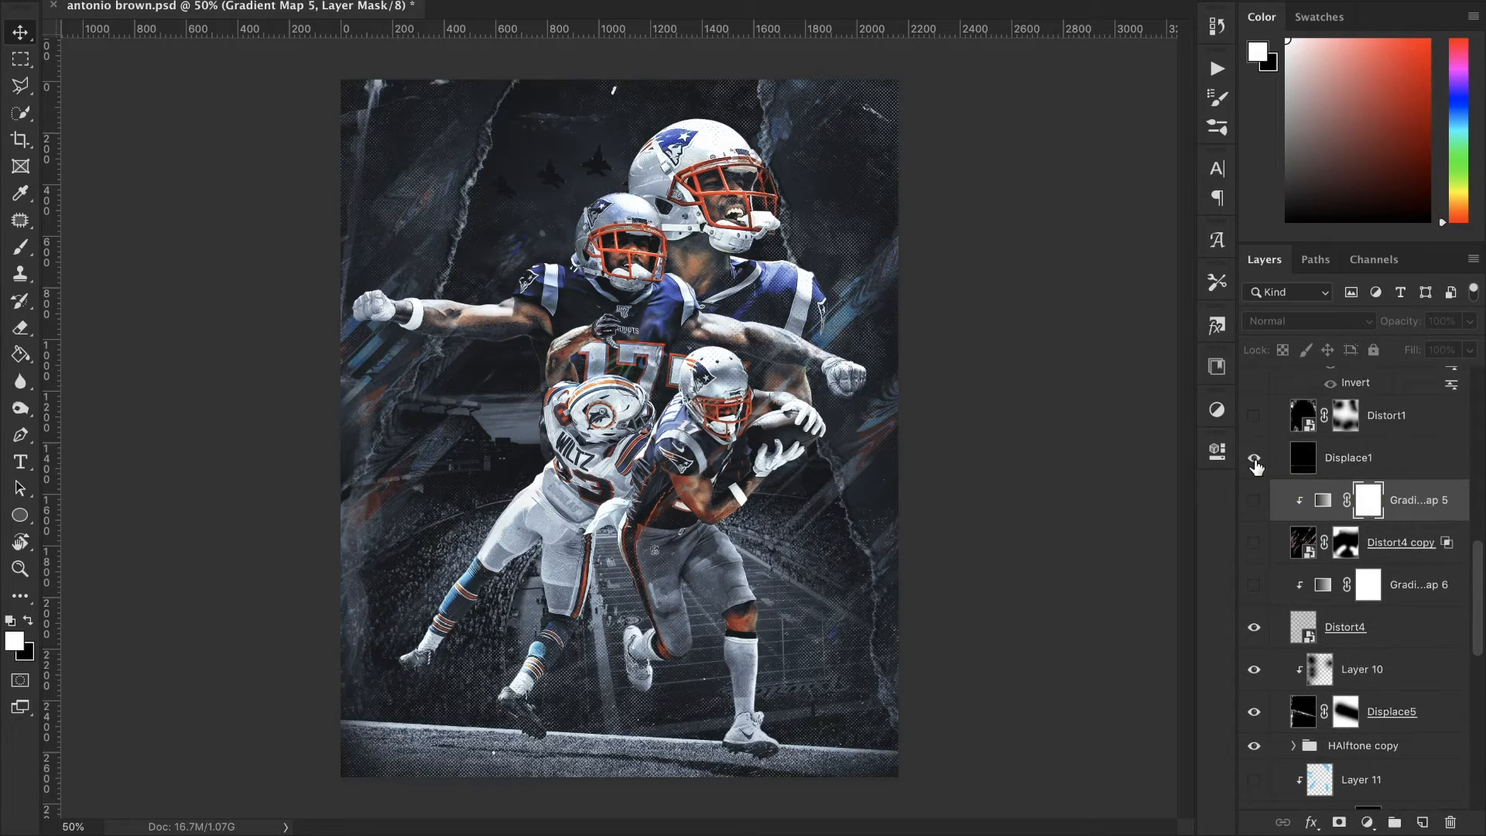
{"action": "left_click", "coordinate": [1254, 459]}
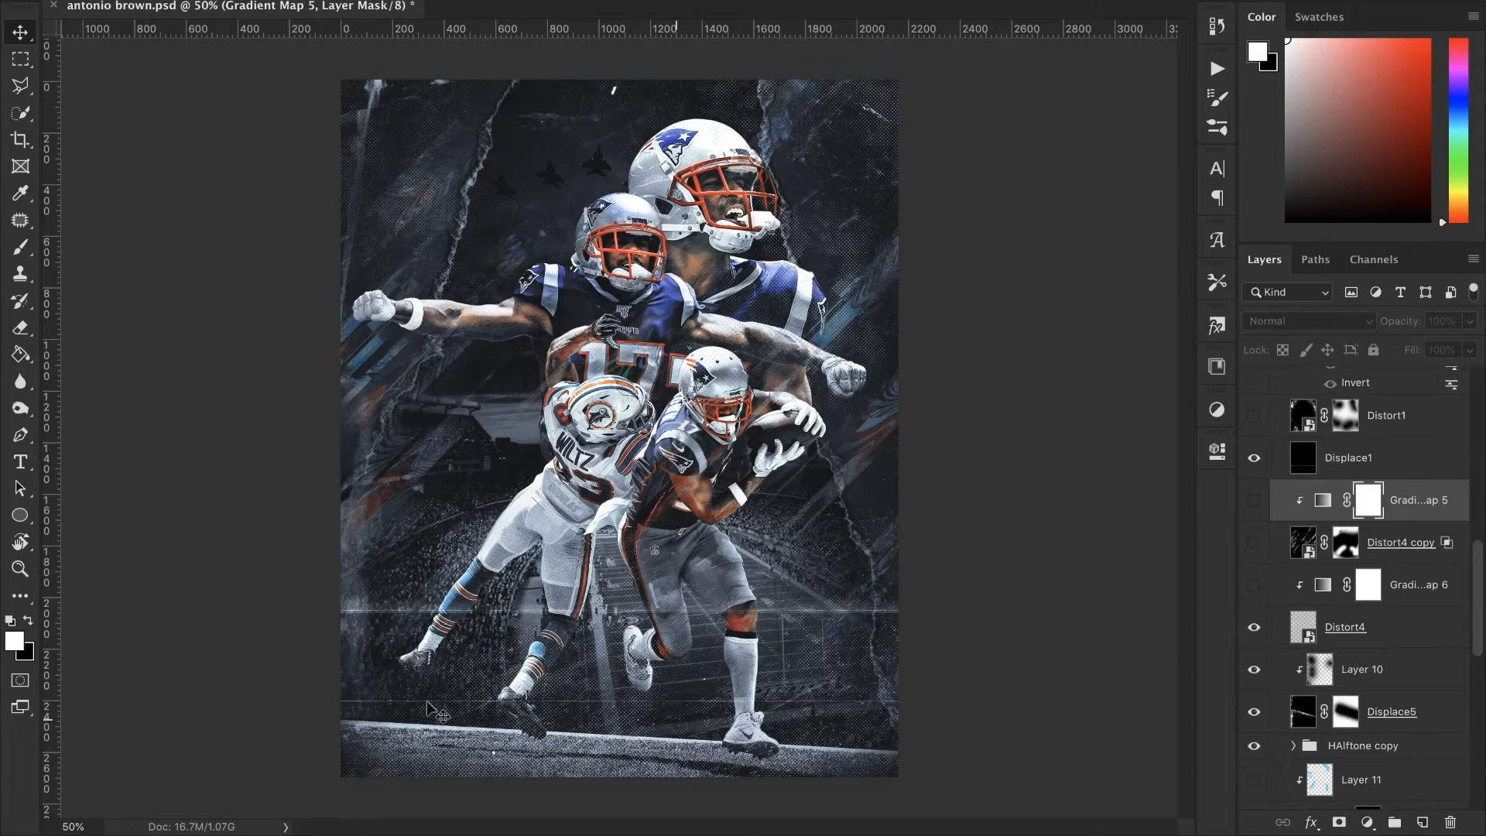
{"action": "scroll", "coordinate": [1336, 482], "scroll_direction": "up", "scroll_amount": 3}
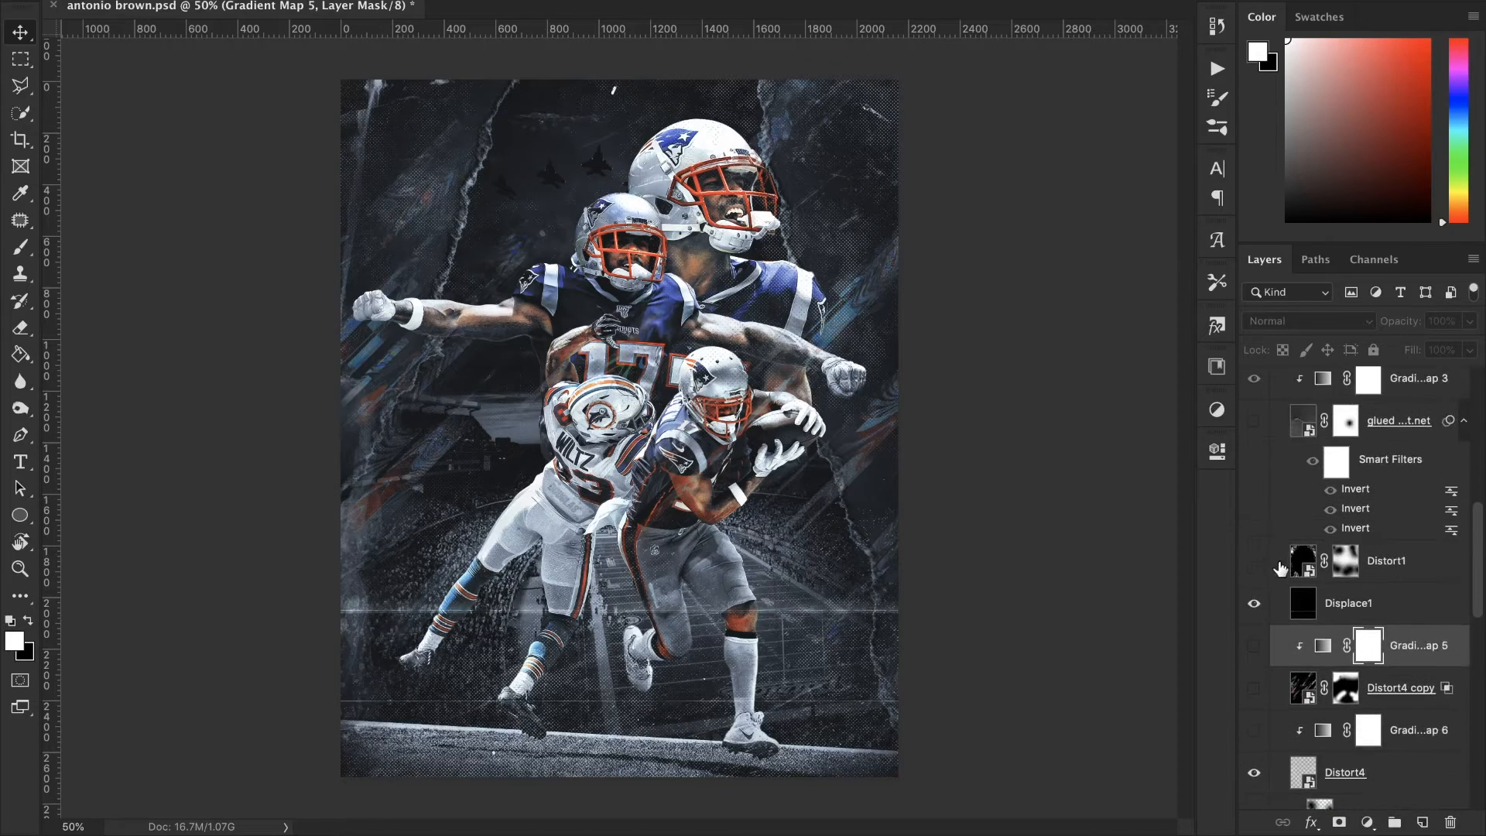
{"action": "left_click", "coordinate": [1253, 563]}
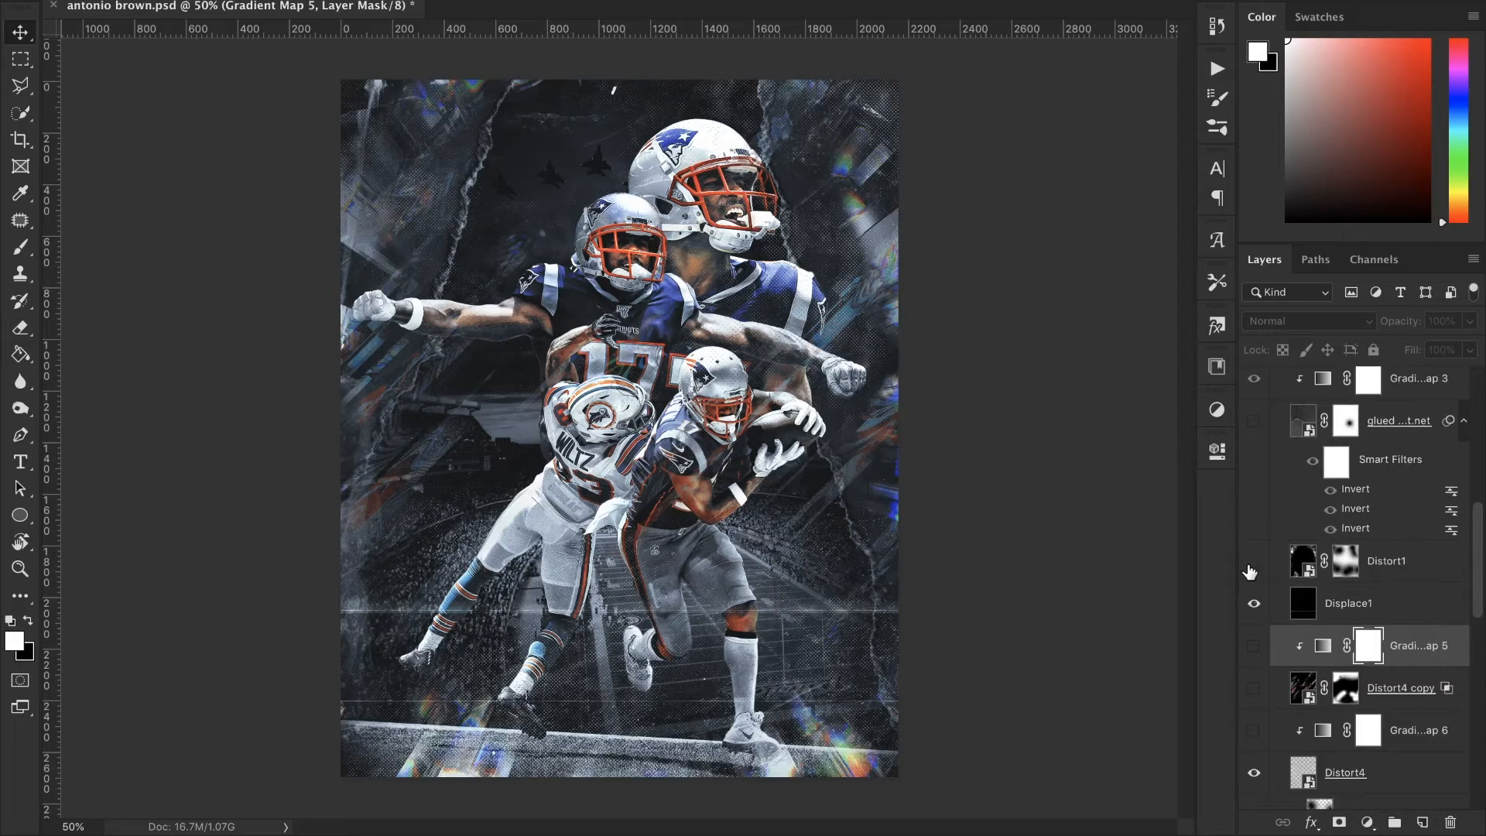
{"action": "left_click", "coordinate": [1253, 563]}
{"action": "left_click", "coordinate": [1260, 569]}
{"action": "left_click", "coordinate": [1260, 571]}
{"action": "left_click", "coordinate": [1260, 571]}
{"action": "left_click", "coordinate": [1260, 570]}
- Show the glued paper texture together with the Gradient Map 3 adjustment clipped to it
{"action": "scroll", "coordinate": [1256, 534], "scroll_direction": "up", "scroll_amount": 1}
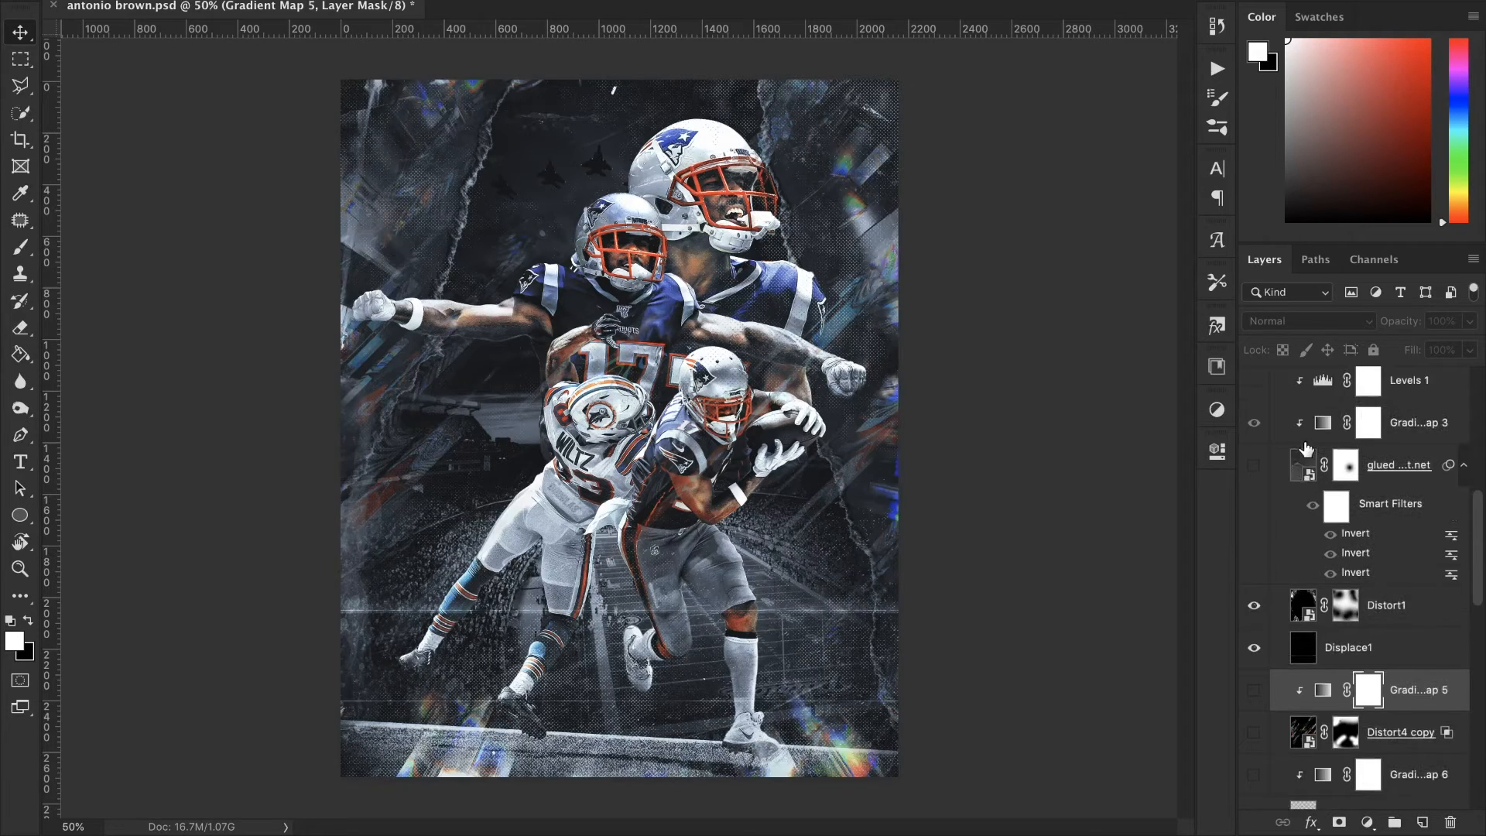
{"action": "left_click", "coordinate": [1251, 467]}
{"action": "left_click", "coordinate": [1252, 467]}
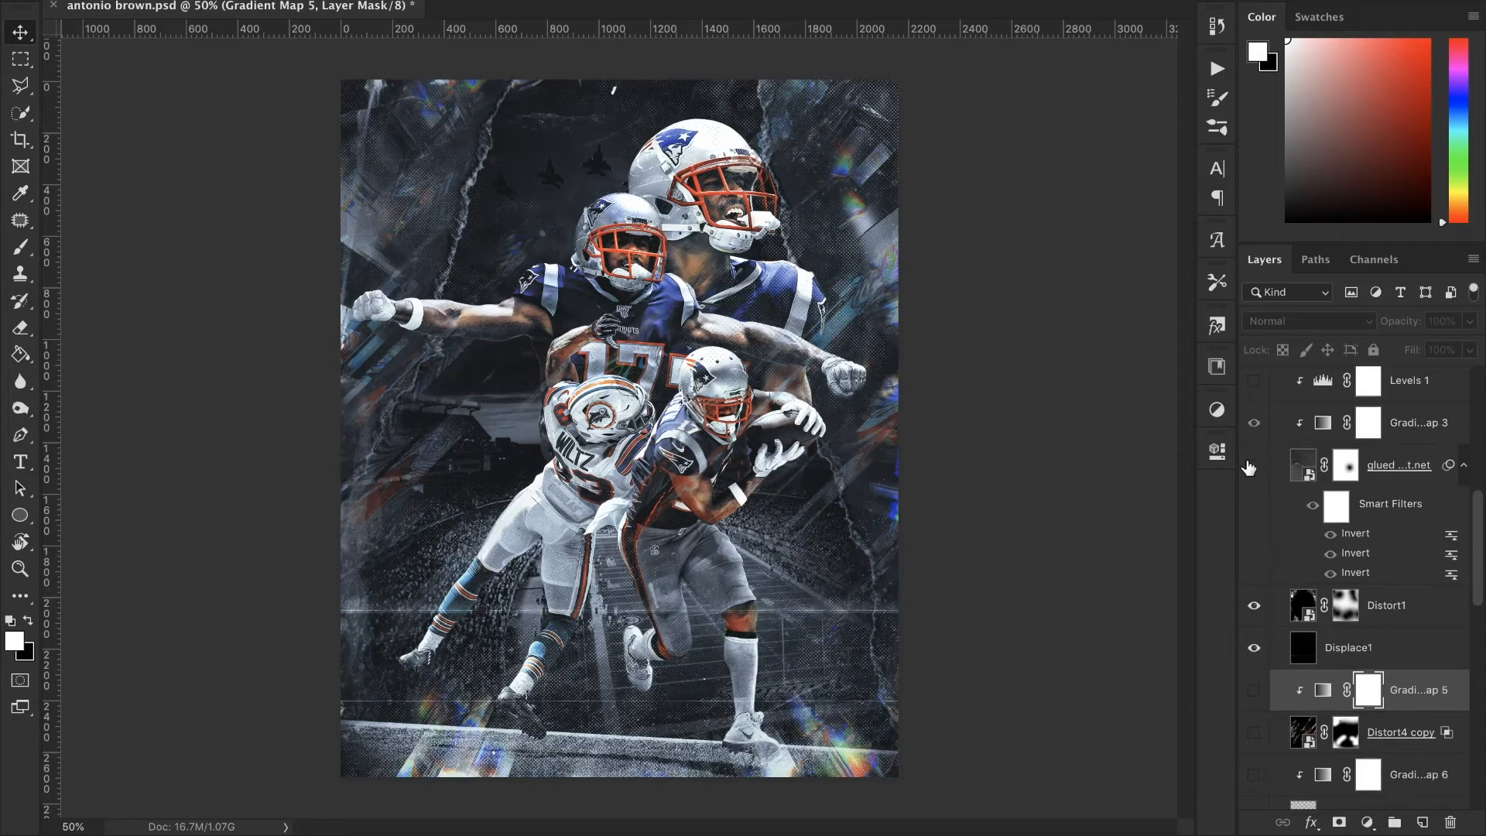
{"action": "left_click", "coordinate": [1252, 467]}
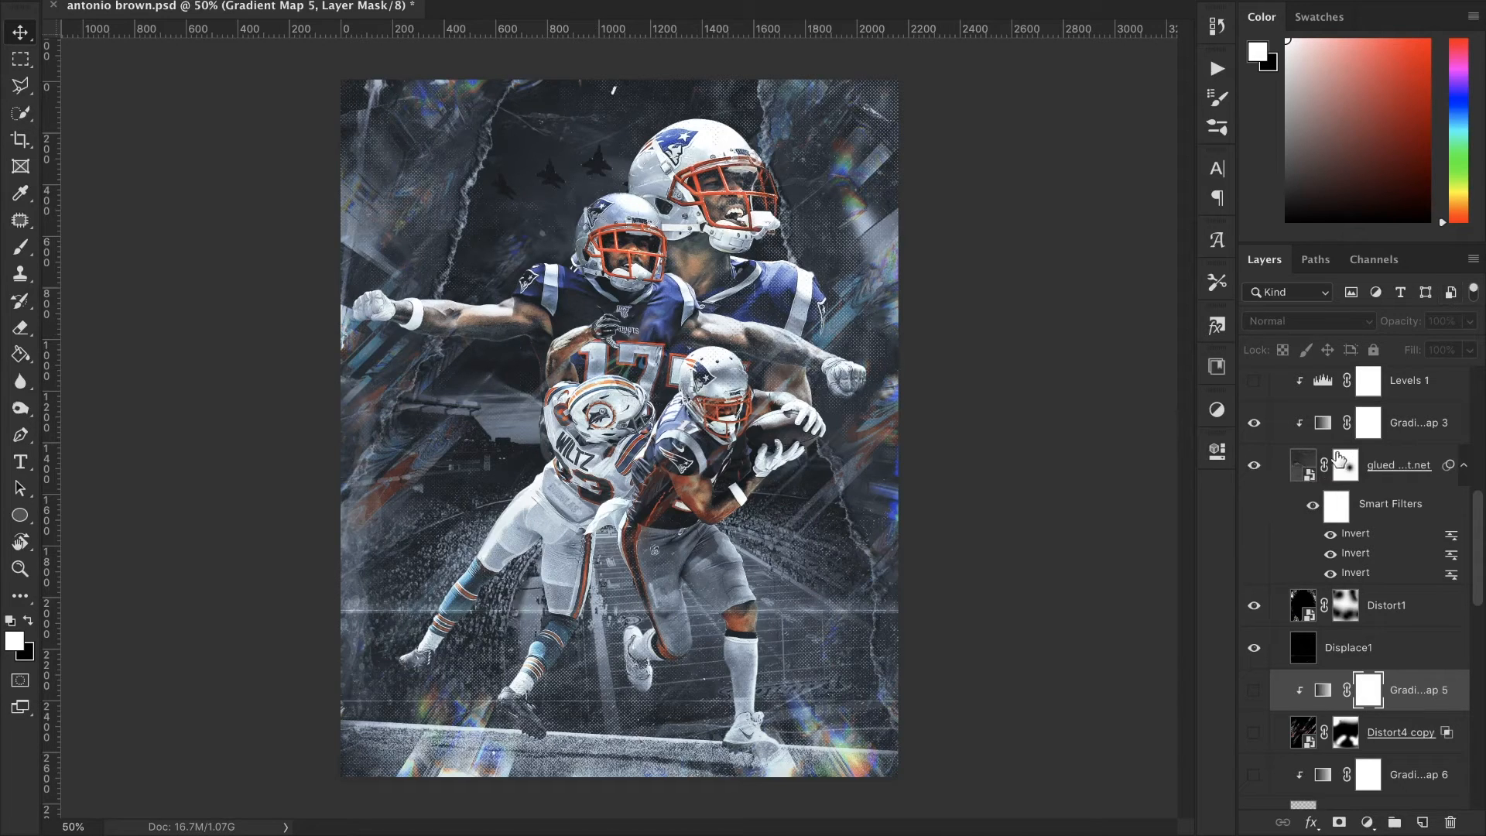
- Show the Levels 1 adjustment on the glued paper texture, compare its effect and check its levels settings
{"action": "scroll", "coordinate": [1338, 460], "scroll_direction": "up", "scroll_amount": 2}
{"action": "left_click", "coordinate": [1255, 465]}
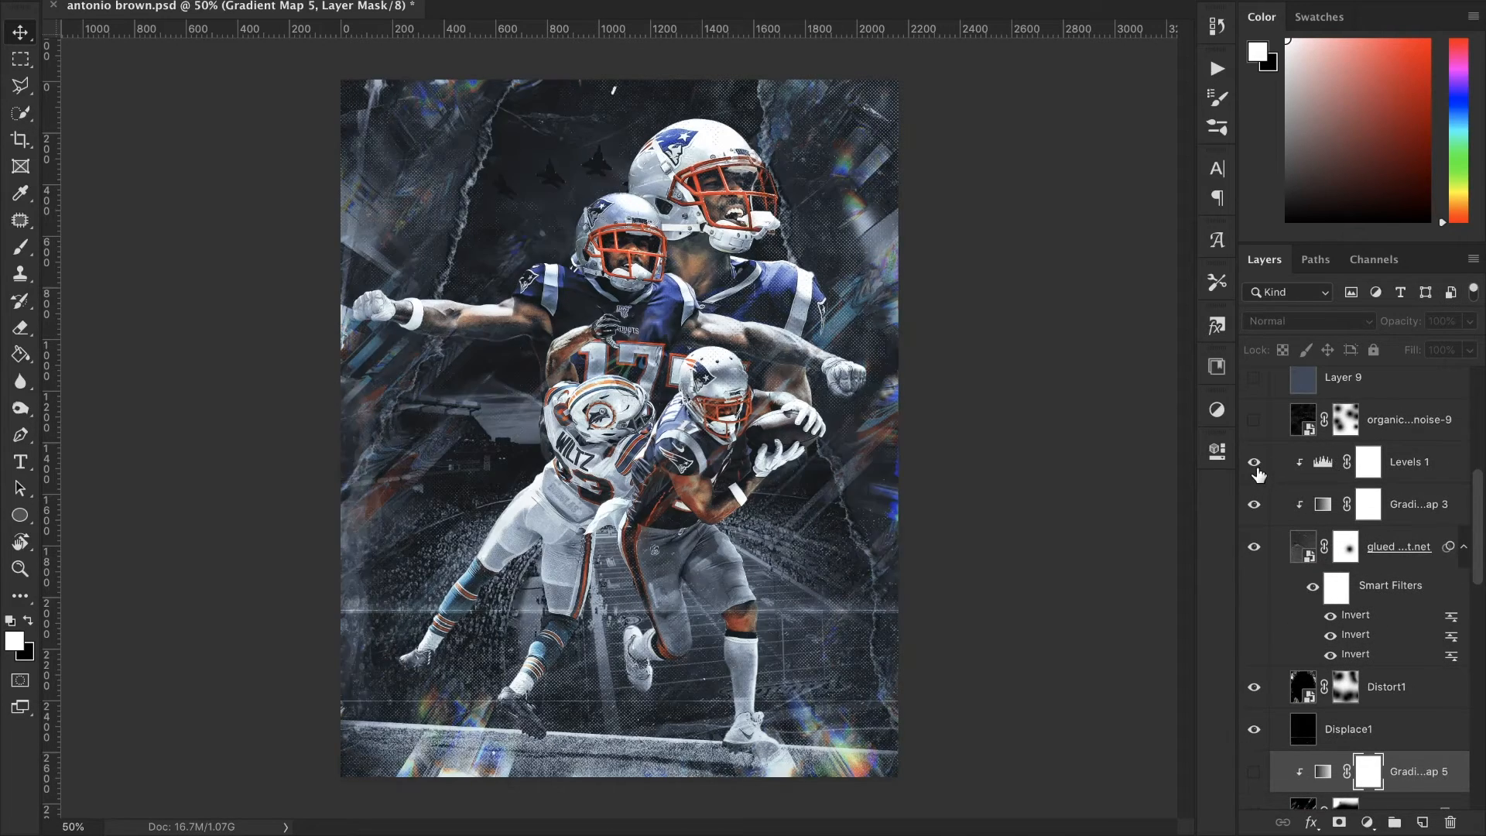
{"action": "left_click", "coordinate": [1308, 471]}
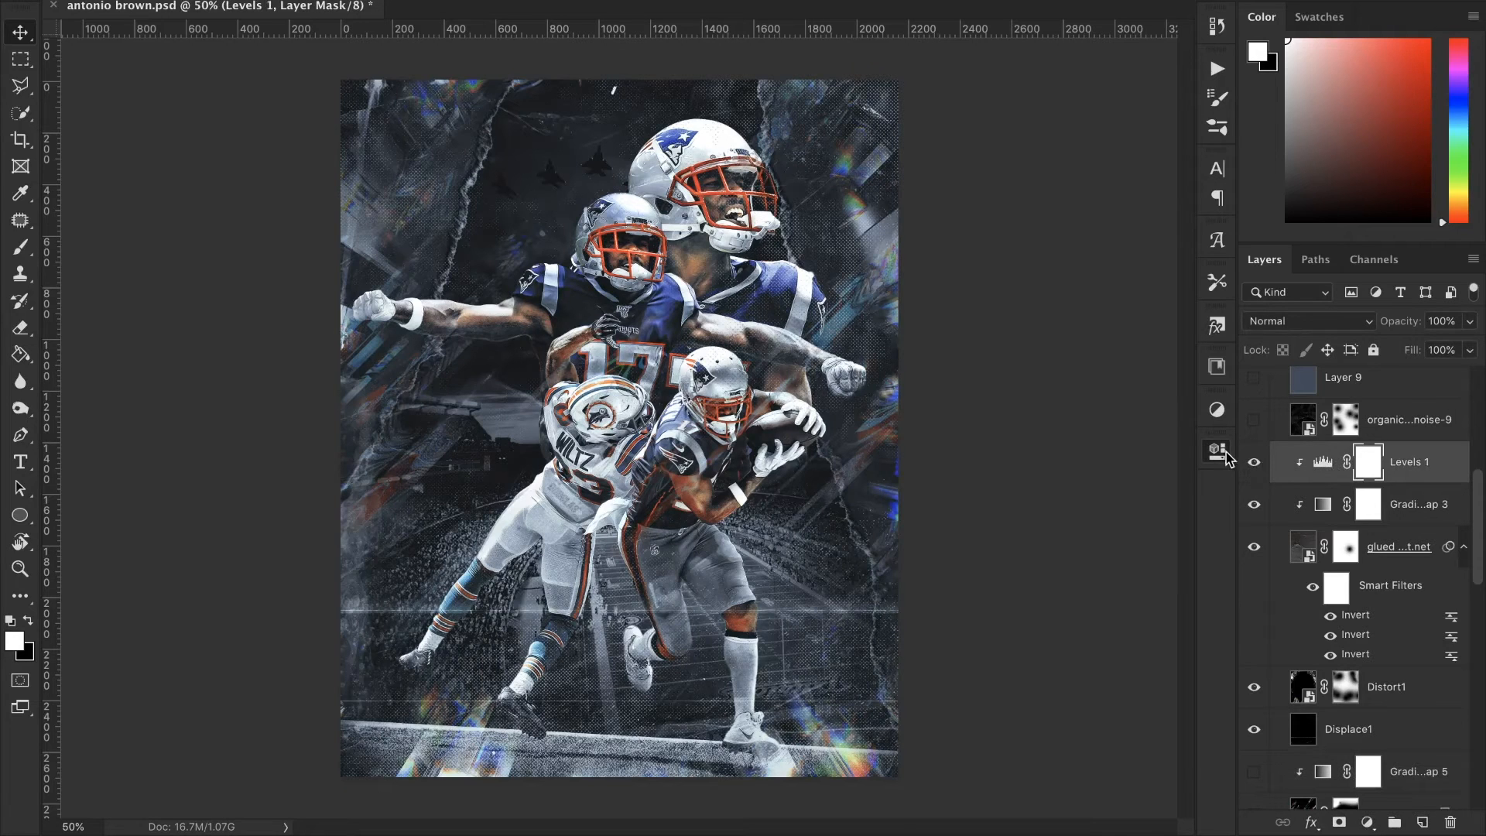
{"action": "left_click", "coordinate": [1255, 462]}
{"action": "left_click", "coordinate": [1254, 462]}
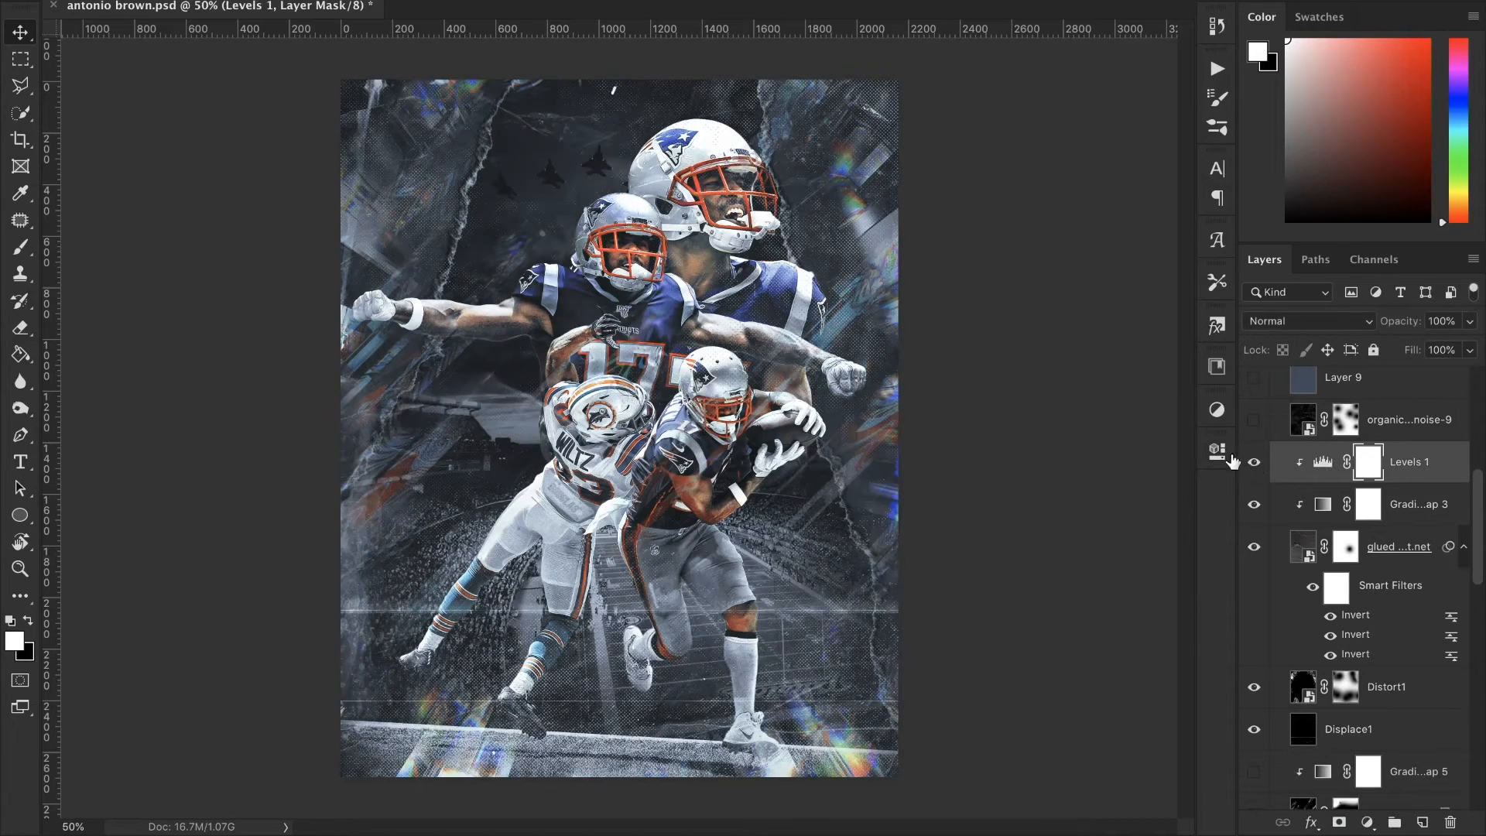
{"action": "left_click", "coordinate": [1217, 452]}
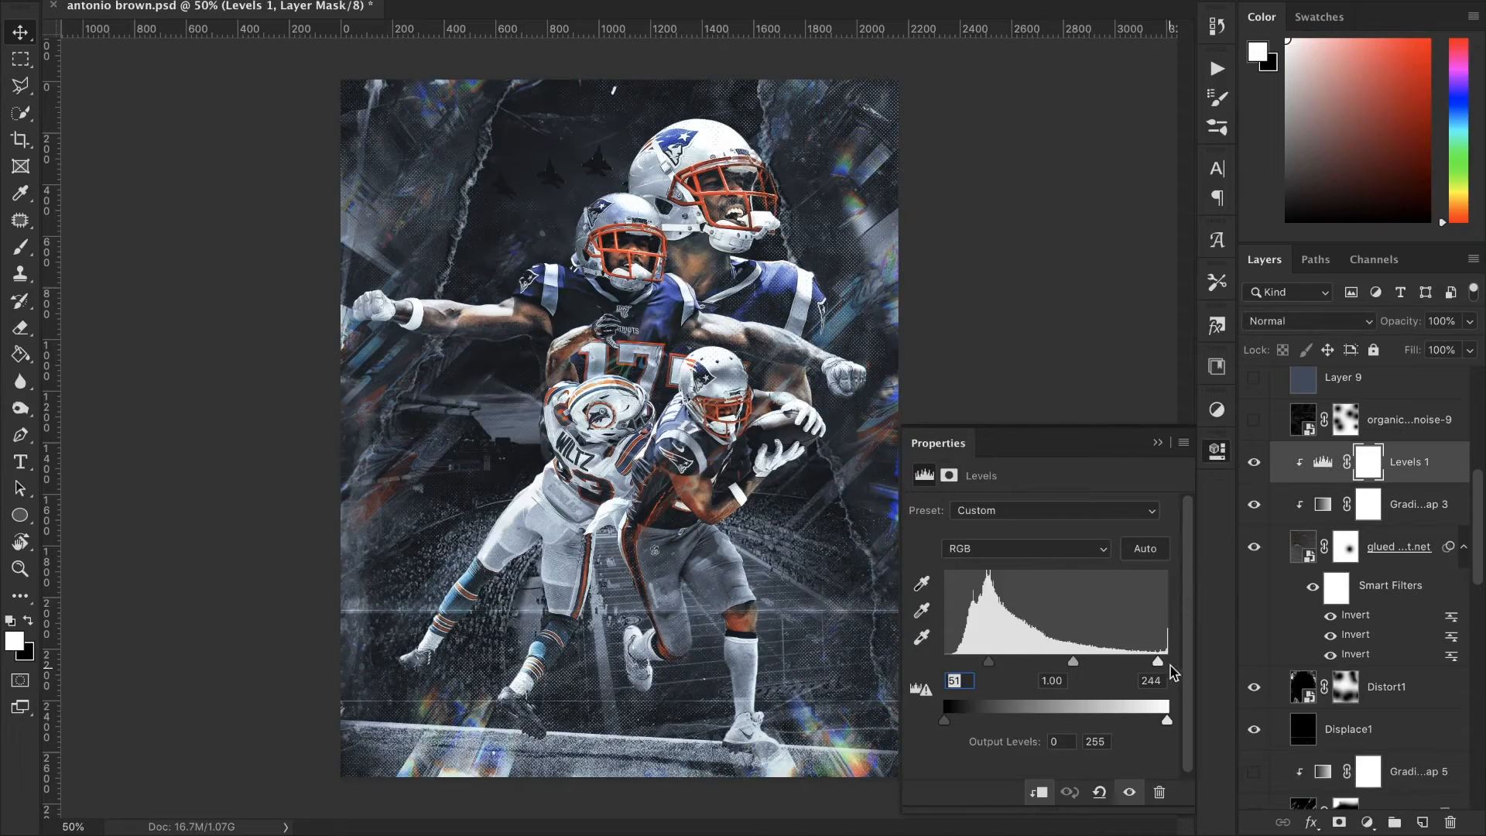
{"action": "left_click", "coordinate": [1155, 442]}
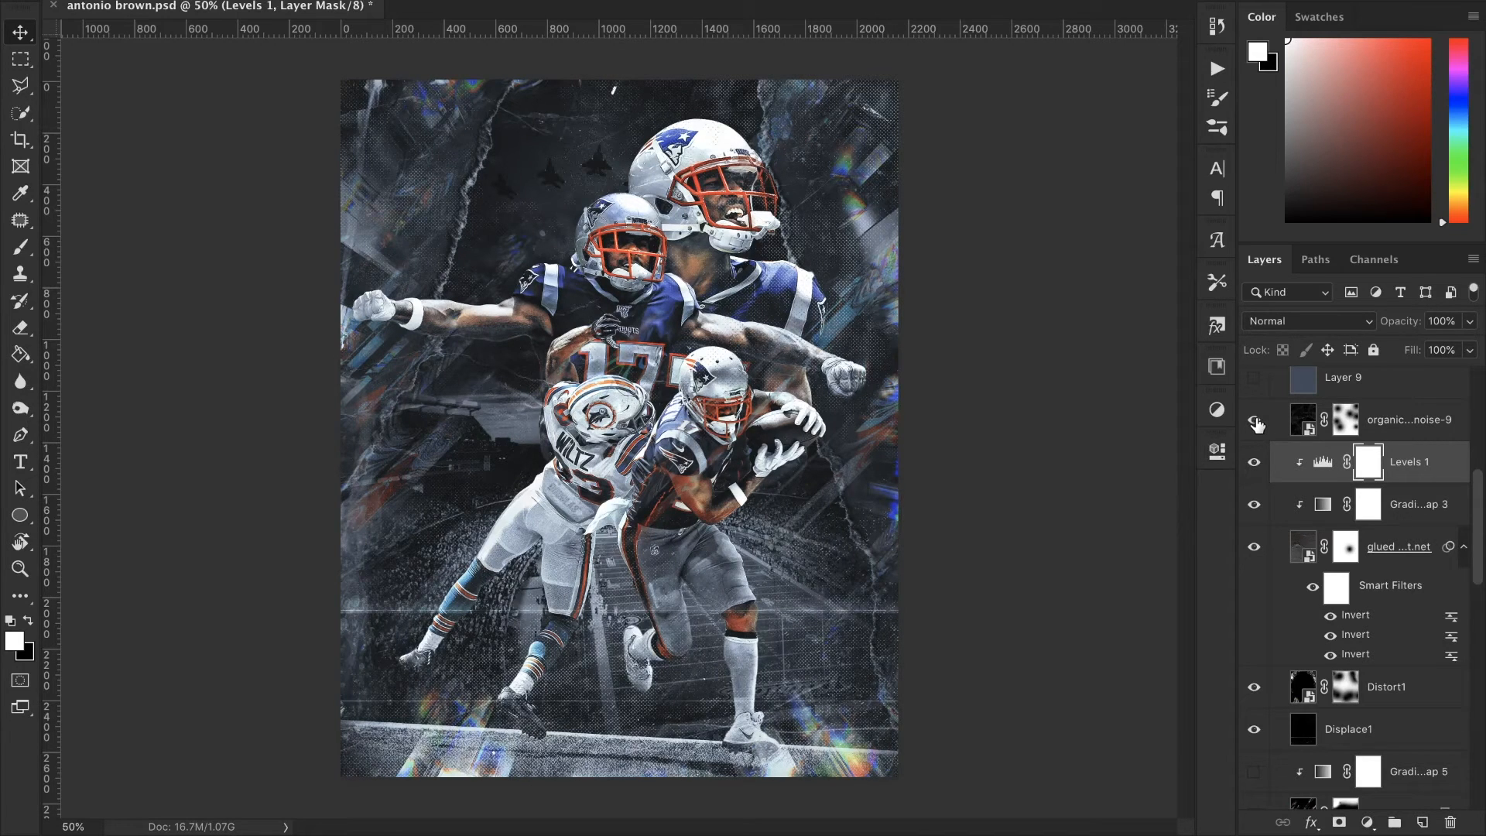
- Show the organic noise-9 texture and the Layer 9 color layer, comparing the poster with and without Layer 9
{"action": "scroll", "coordinate": [1256, 424], "scroll_direction": "up", "scroll_amount": 2}
{"action": "left_click", "coordinate": [1304, 469]}
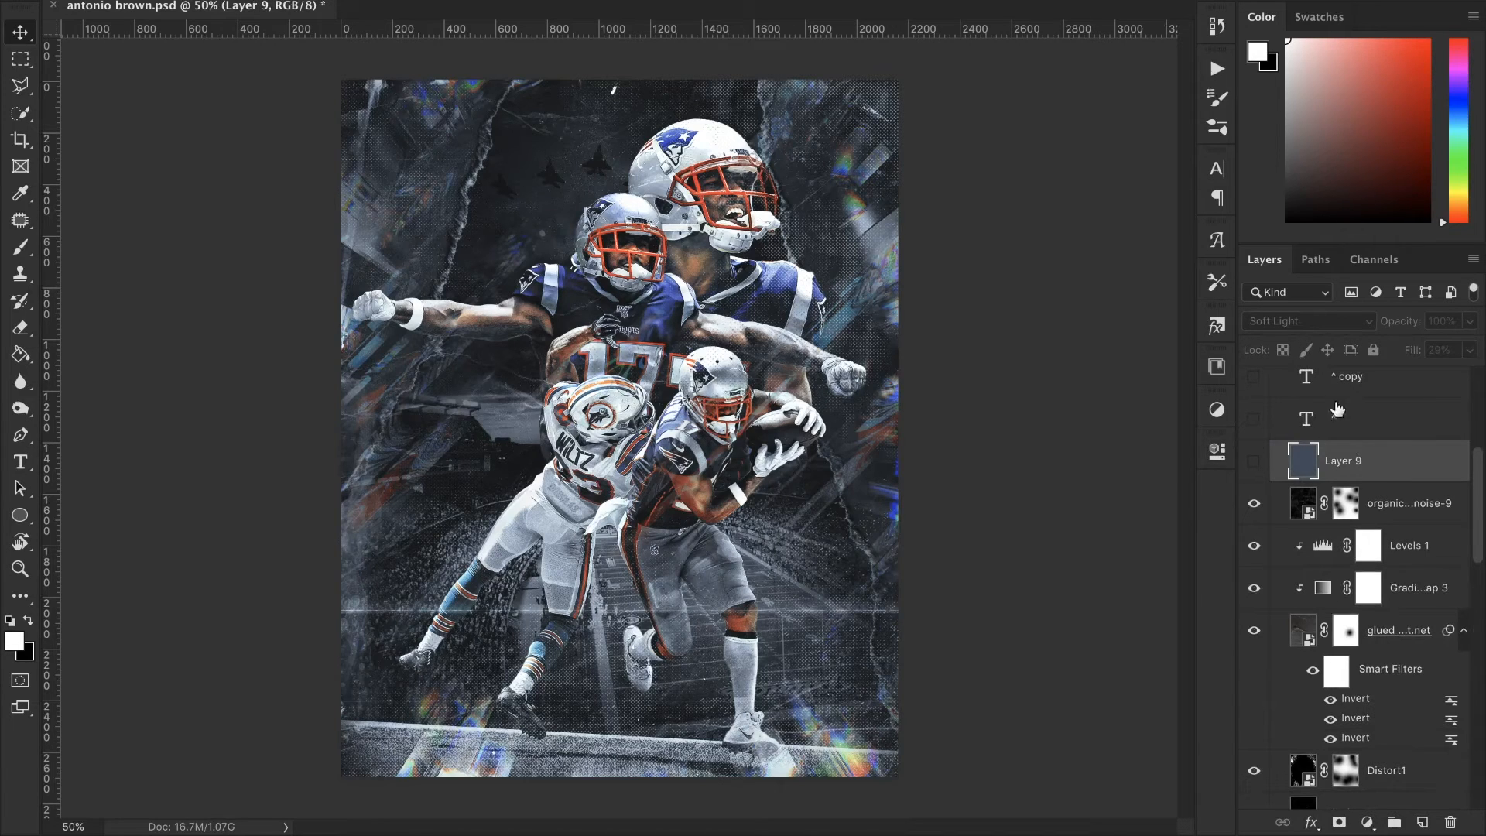
{"action": "left_click", "coordinate": [1255, 462]}
{"action": "left_click", "coordinate": [1259, 467]}
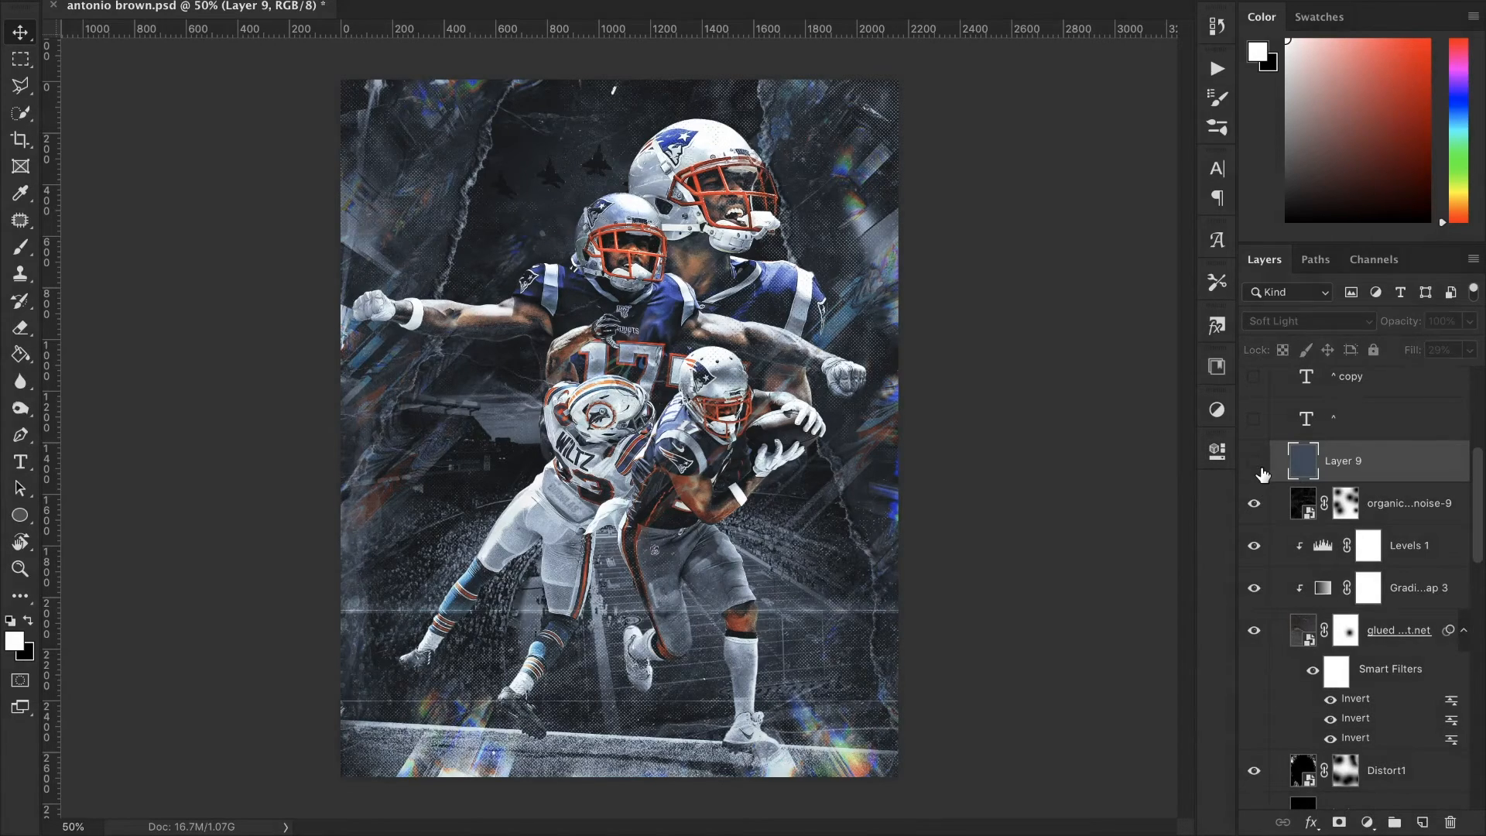
{"action": "left_click", "coordinate": [1259, 467]}
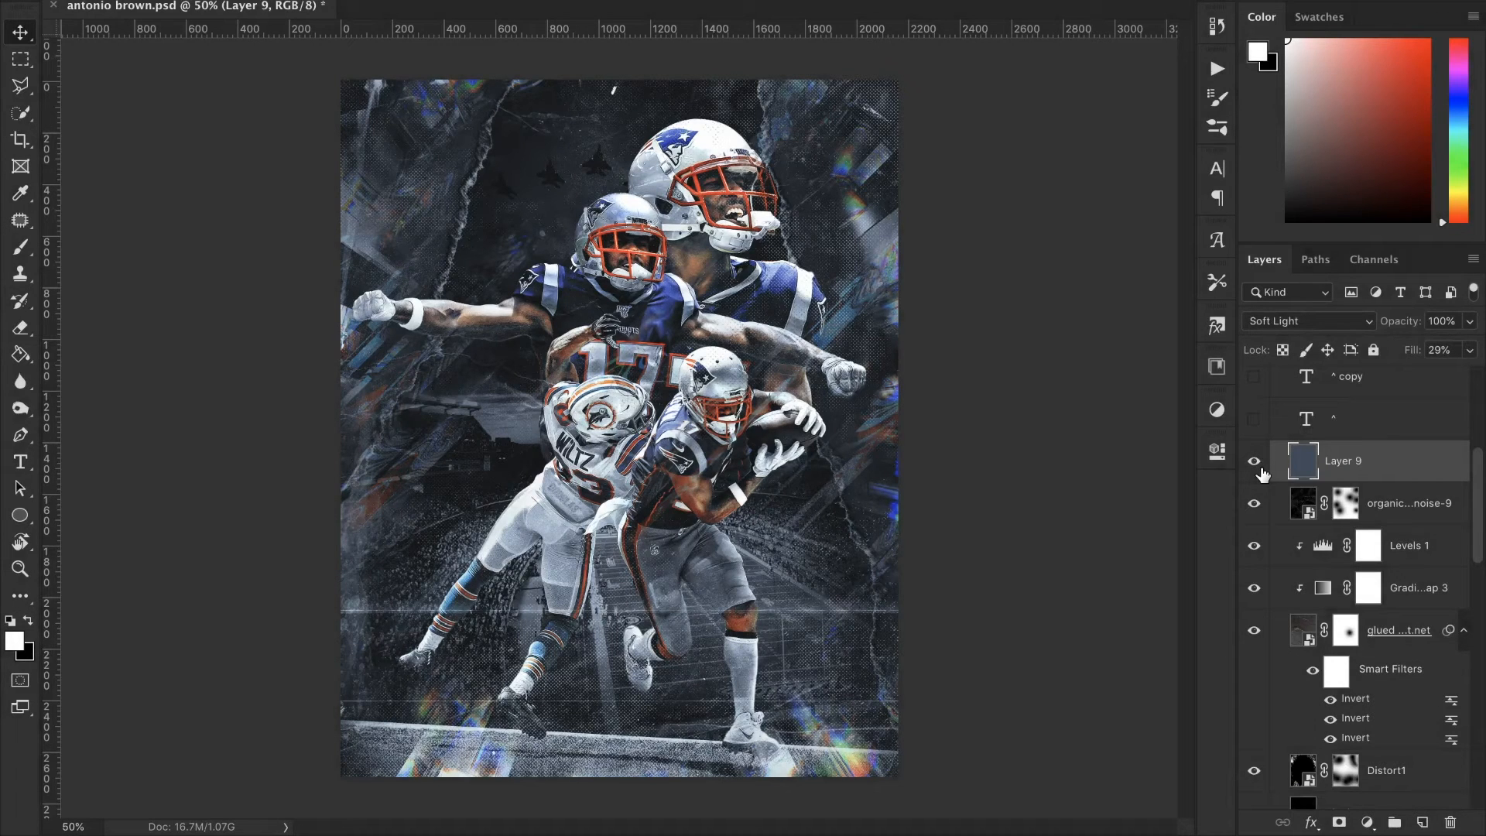
- Show the three ^ text layers above Layer 9, and show Layer 12
{"action": "scroll", "coordinate": [1353, 462], "scroll_direction": "up", "scroll_amount": 3}
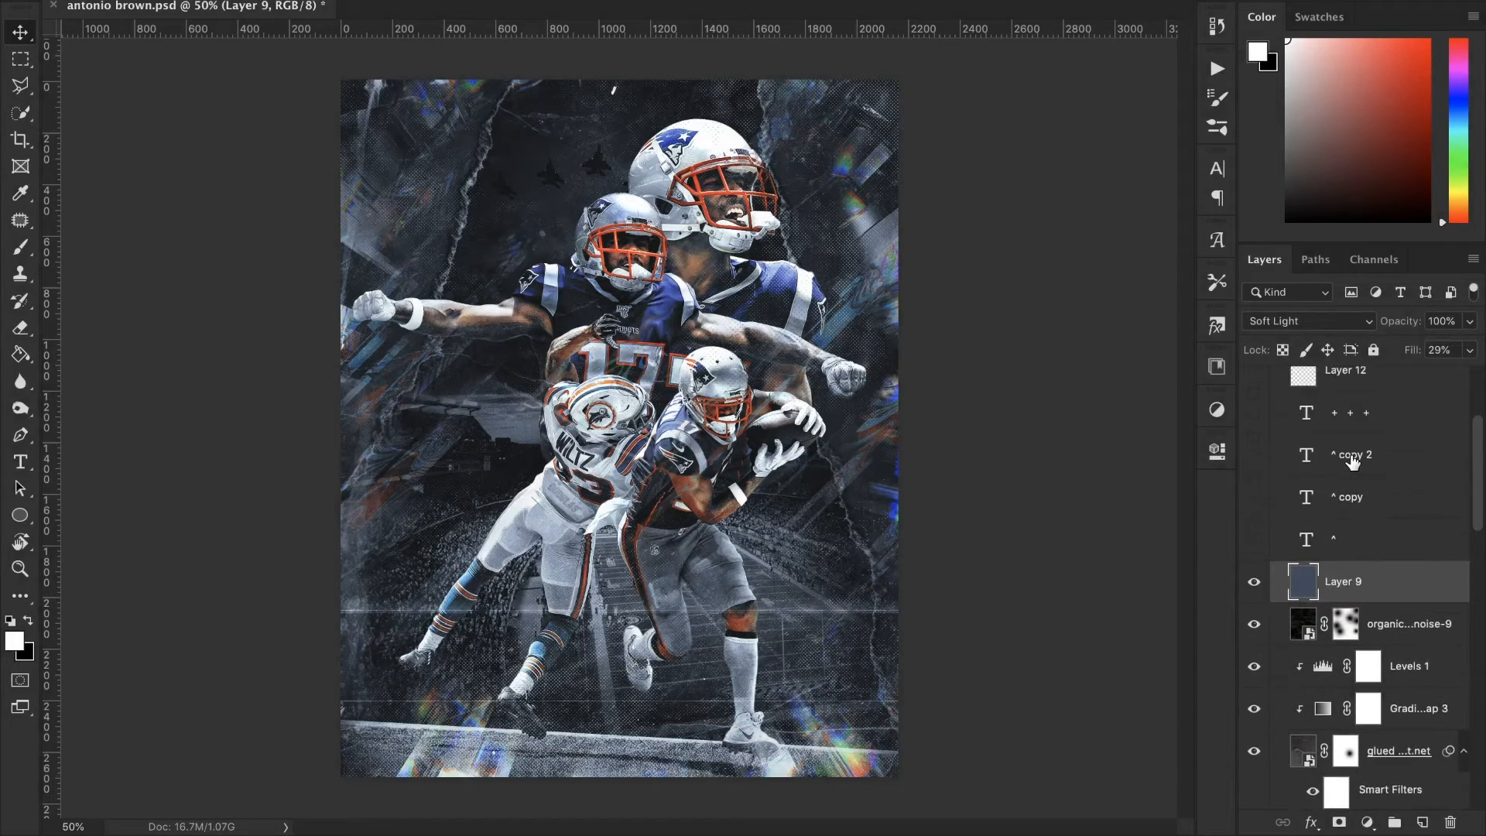
{"action": "scroll", "coordinate": [1353, 462], "scroll_direction": "up", "scroll_amount": 1}
{"action": "left_click_drag", "start_coordinate": [1254, 472], "coordinate": [1260, 575]}
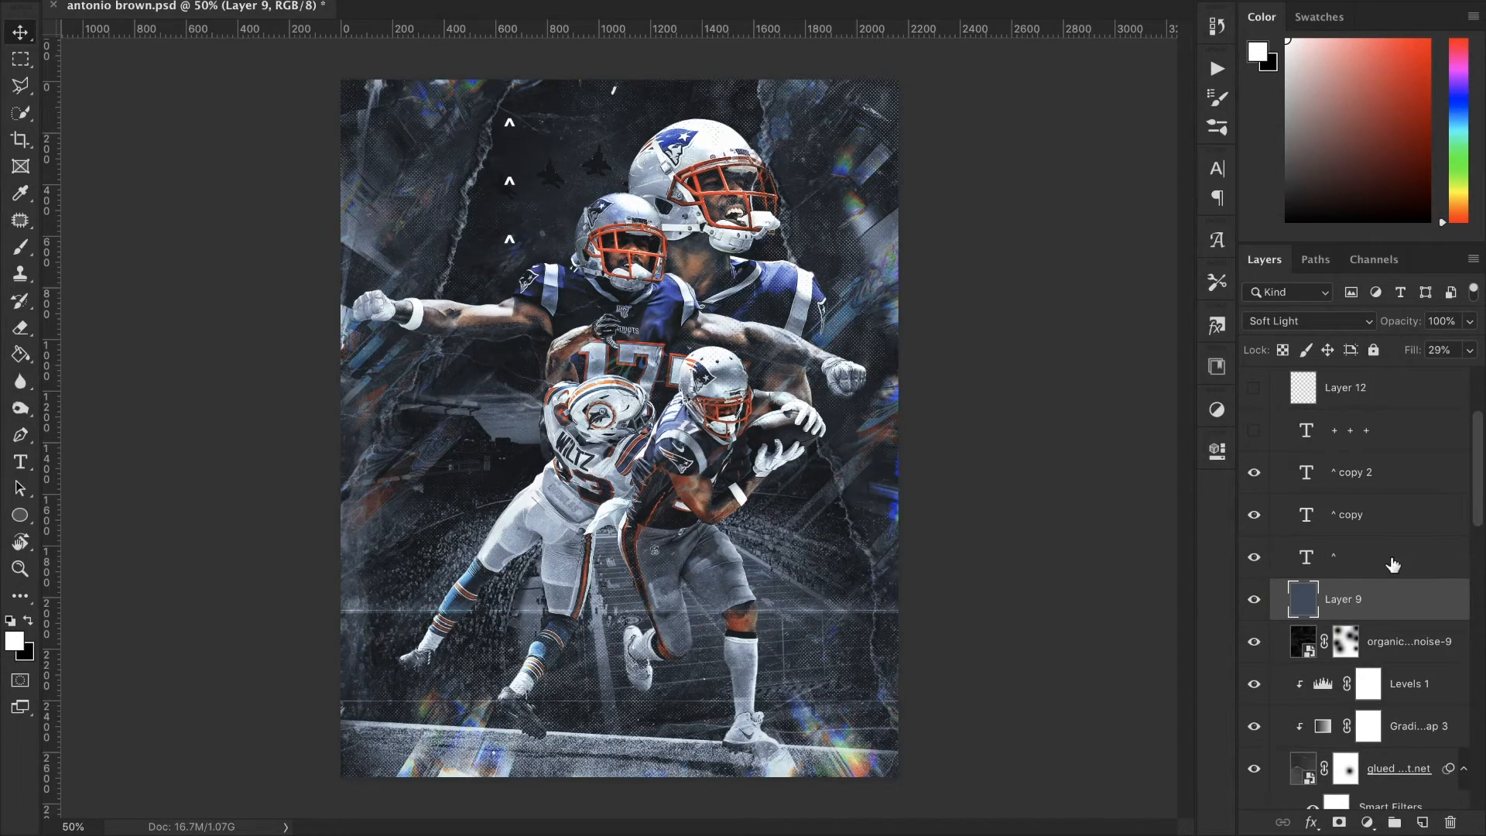
{"action": "scroll", "coordinate": [1378, 470], "scroll_direction": "up", "scroll_amount": 2}
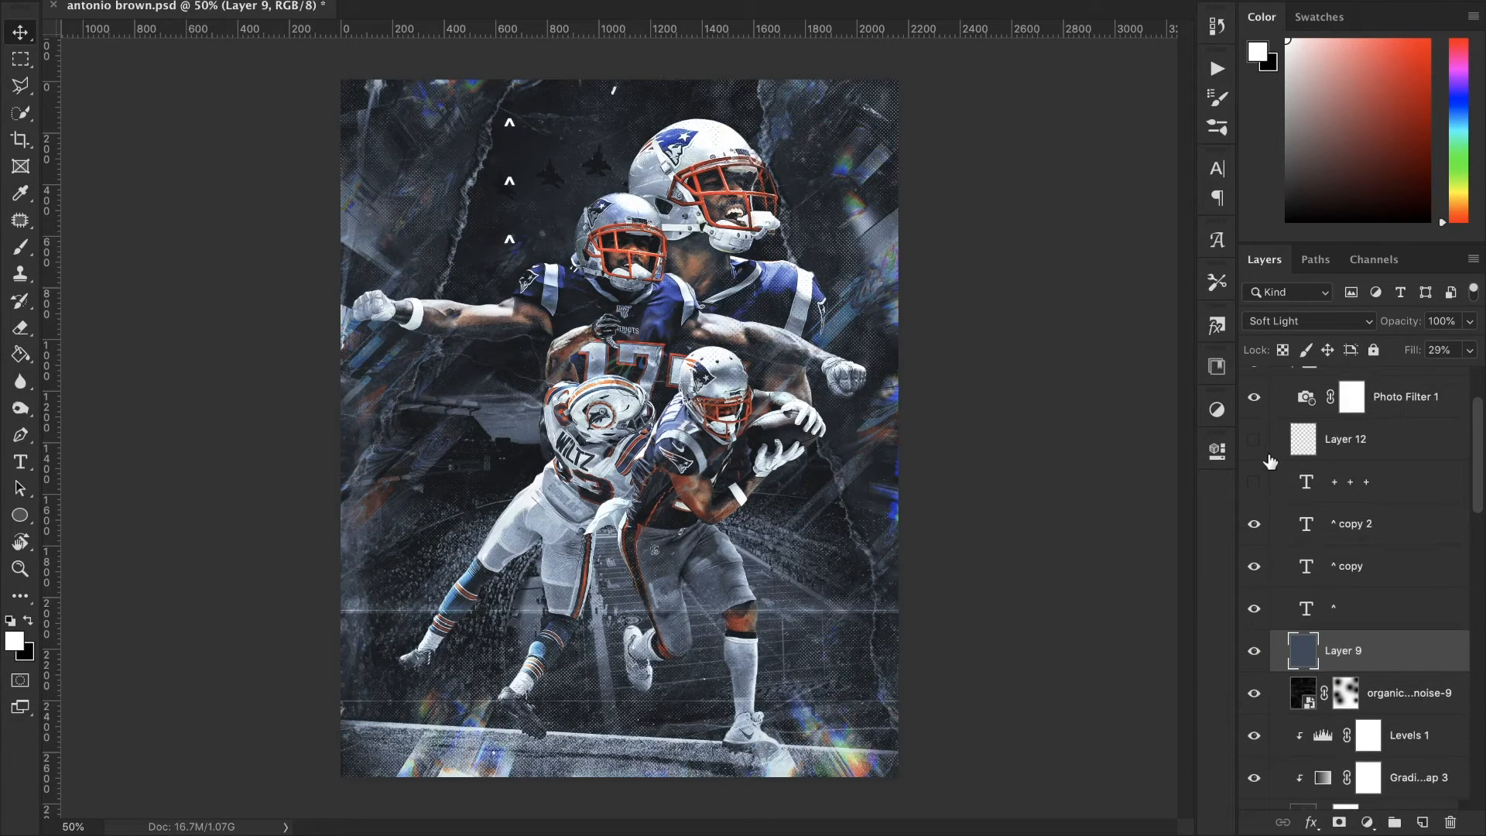
{"action": "scroll", "coordinate": [1262, 452], "scroll_direction": "up", "scroll_amount": 3}
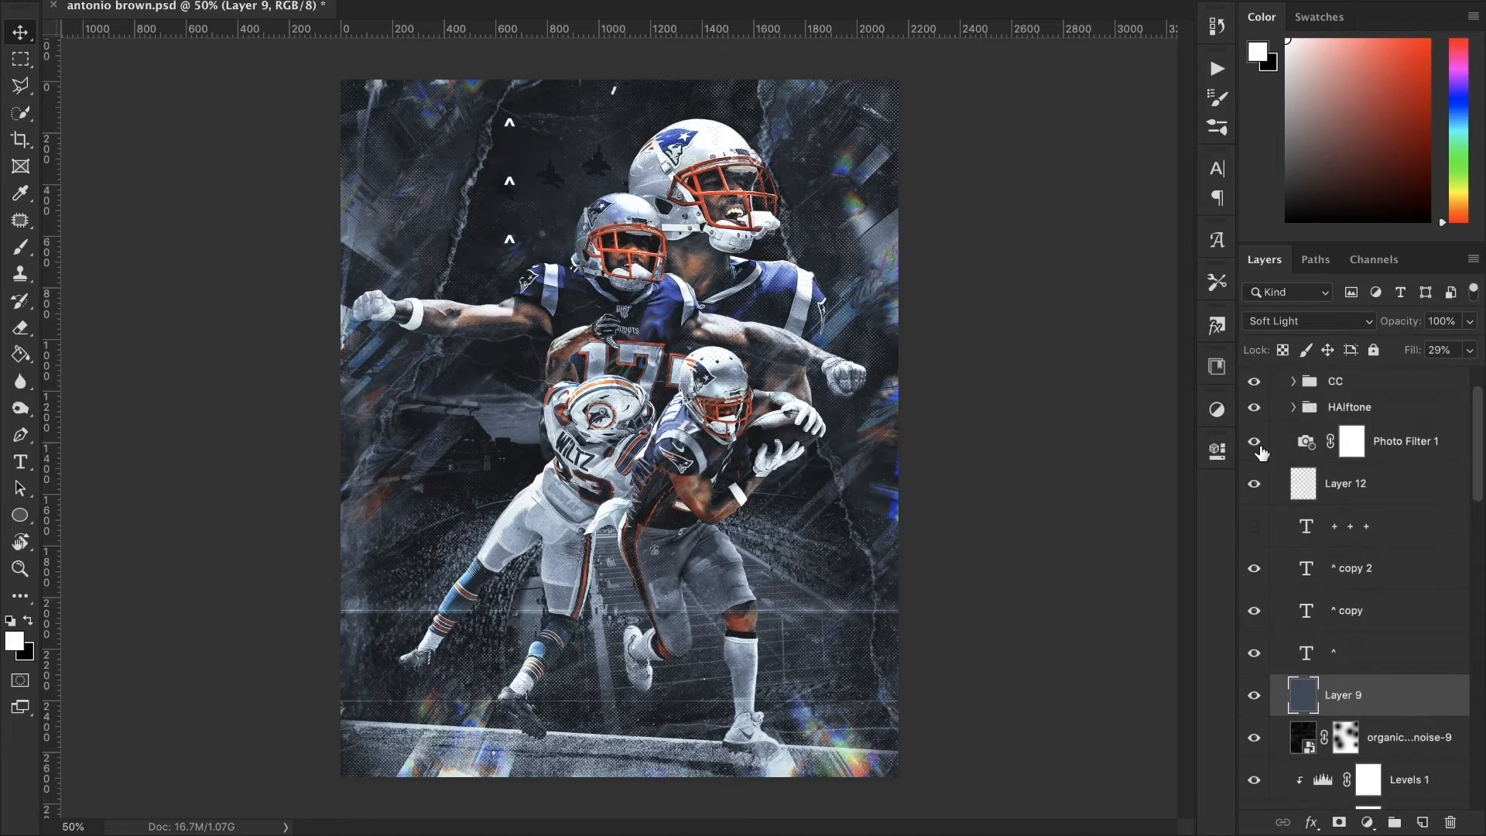
- Expand the PNGs group and show the Invert 2 layer containing the distorted player name
{"action": "scroll", "coordinate": [1261, 453], "scroll_direction": "down", "scroll_amount": 10}
{"action": "scroll", "coordinate": [1262, 453], "scroll_direction": "down", "scroll_amount": 15}
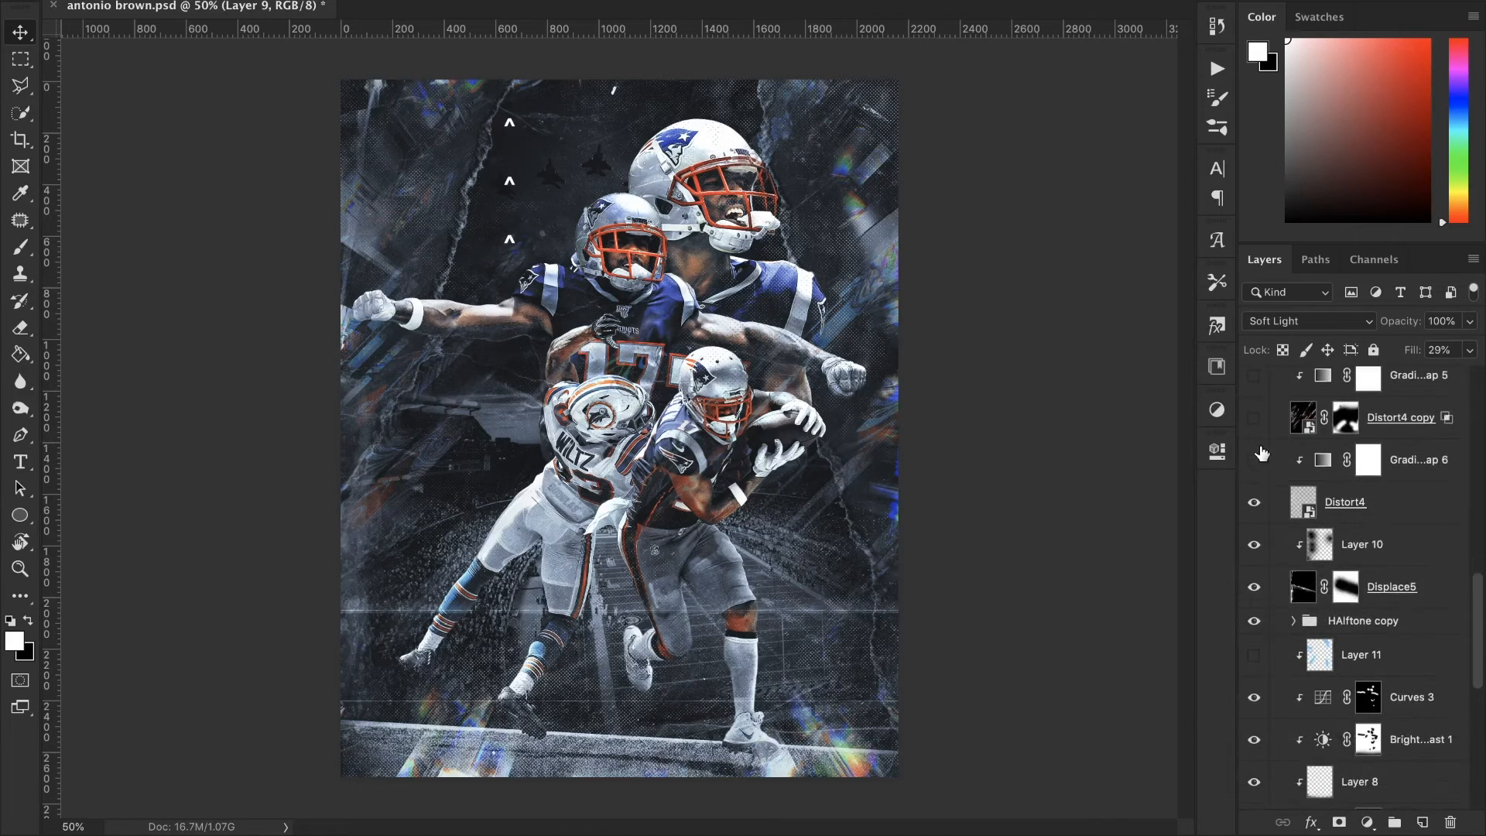
{"action": "scroll", "coordinate": [1262, 453], "scroll_direction": "up", "scroll_amount": 8}
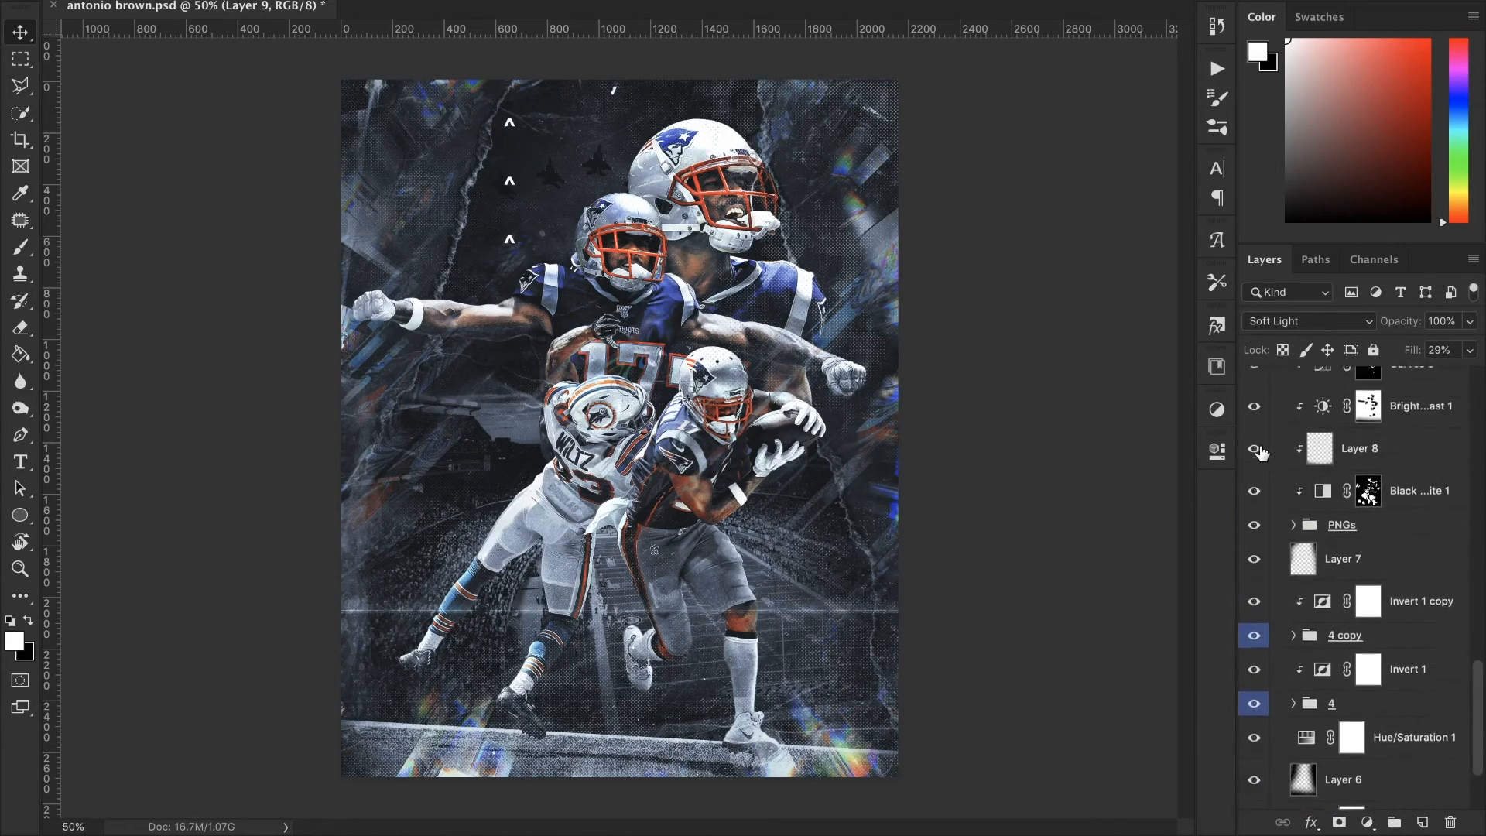
{"action": "scroll", "coordinate": [1262, 452], "scroll_direction": "up", "scroll_amount": 3}
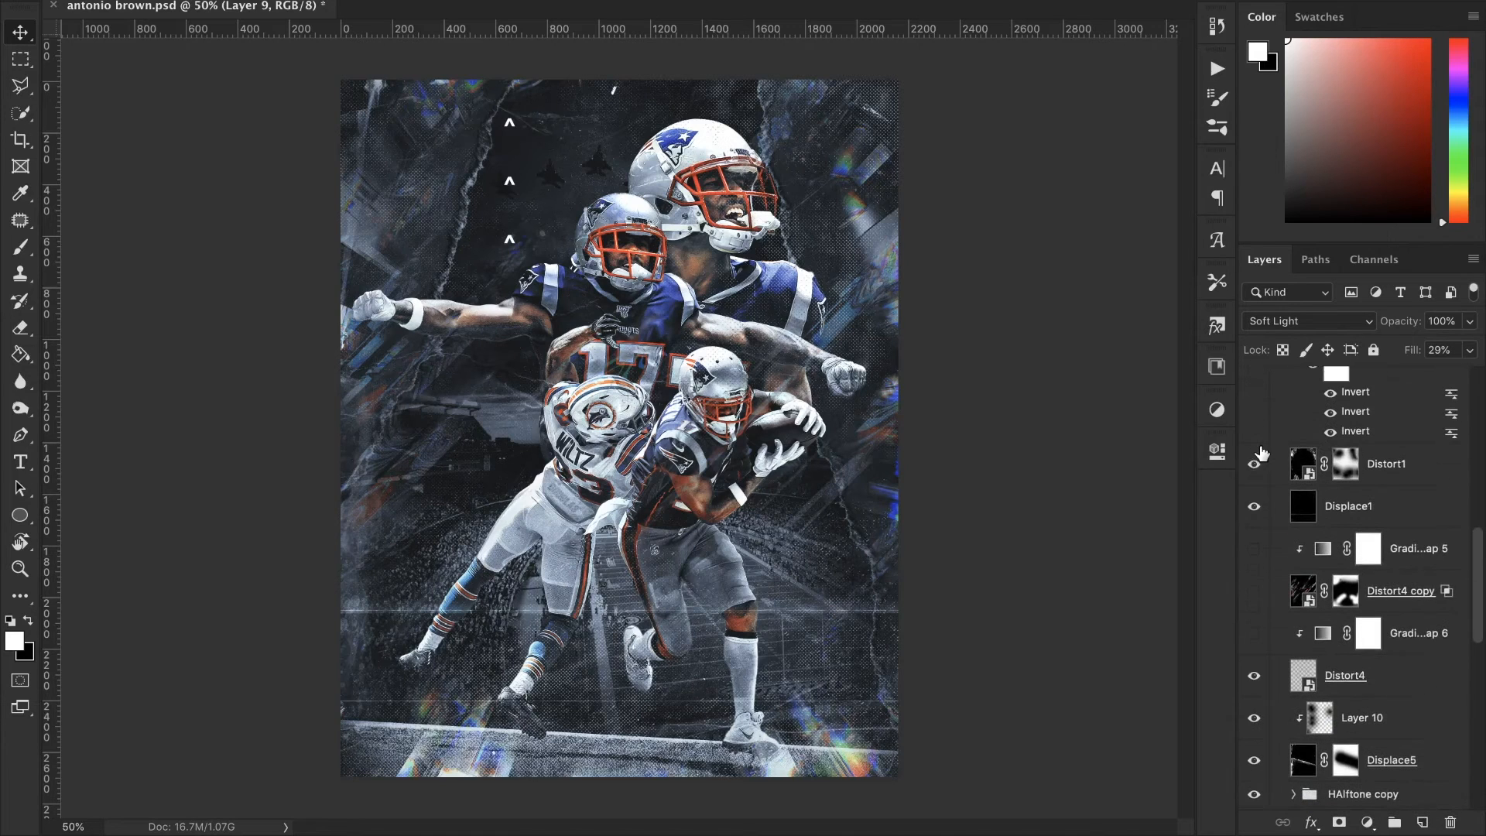
{"action": "scroll", "coordinate": [1262, 453], "scroll_direction": "up", "scroll_amount": 2}
{"action": "scroll", "coordinate": [1261, 453], "scroll_direction": "down", "scroll_amount": 12}
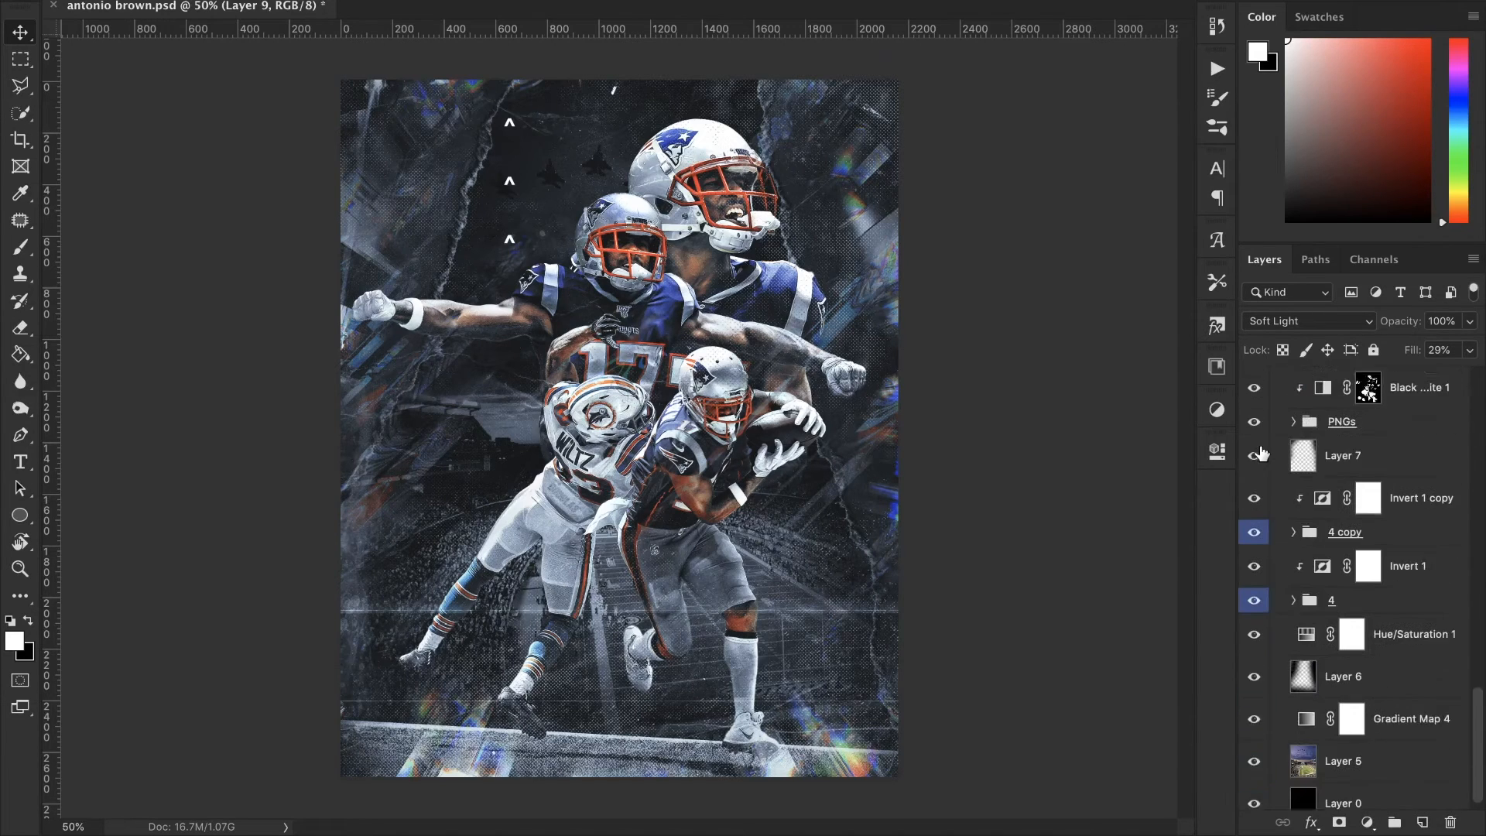
{"action": "scroll", "coordinate": [1281, 546], "scroll_direction": "up", "scroll_amount": 5}
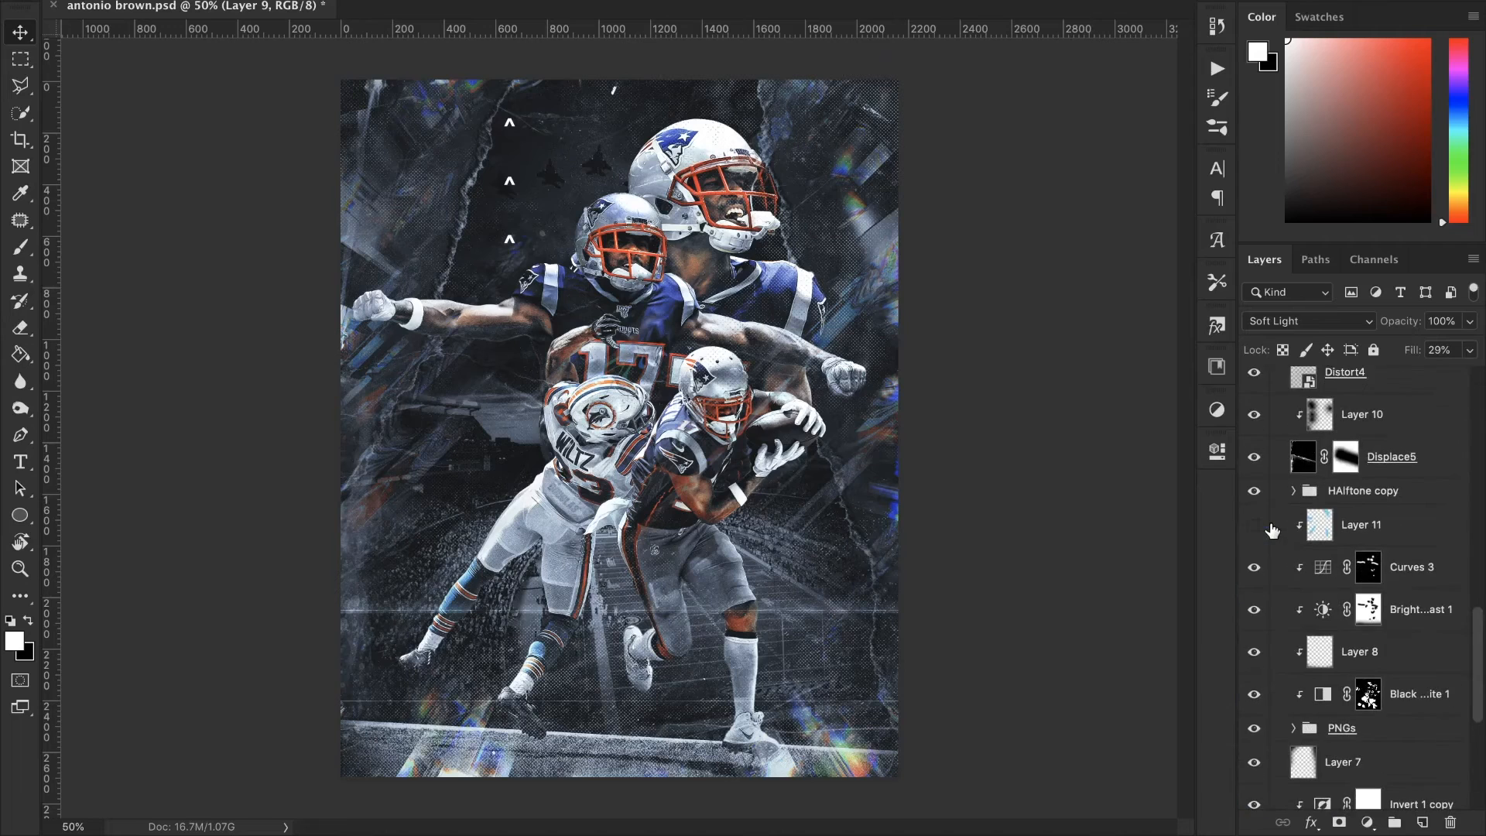
{"action": "left_click", "coordinate": [1293, 615]}
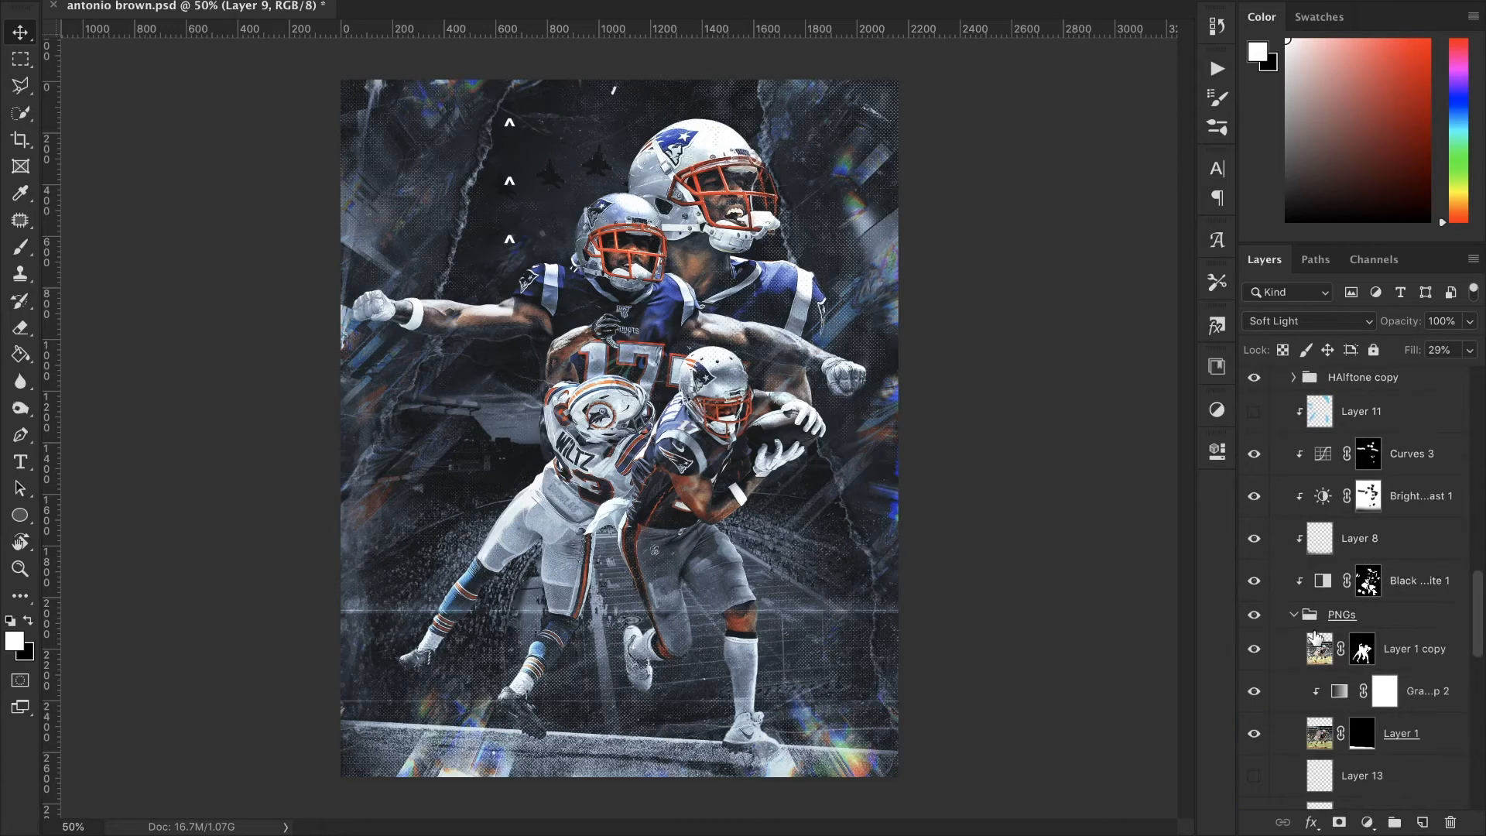
{"action": "scroll", "coordinate": [1316, 635], "scroll_direction": "down", "scroll_amount": 3}
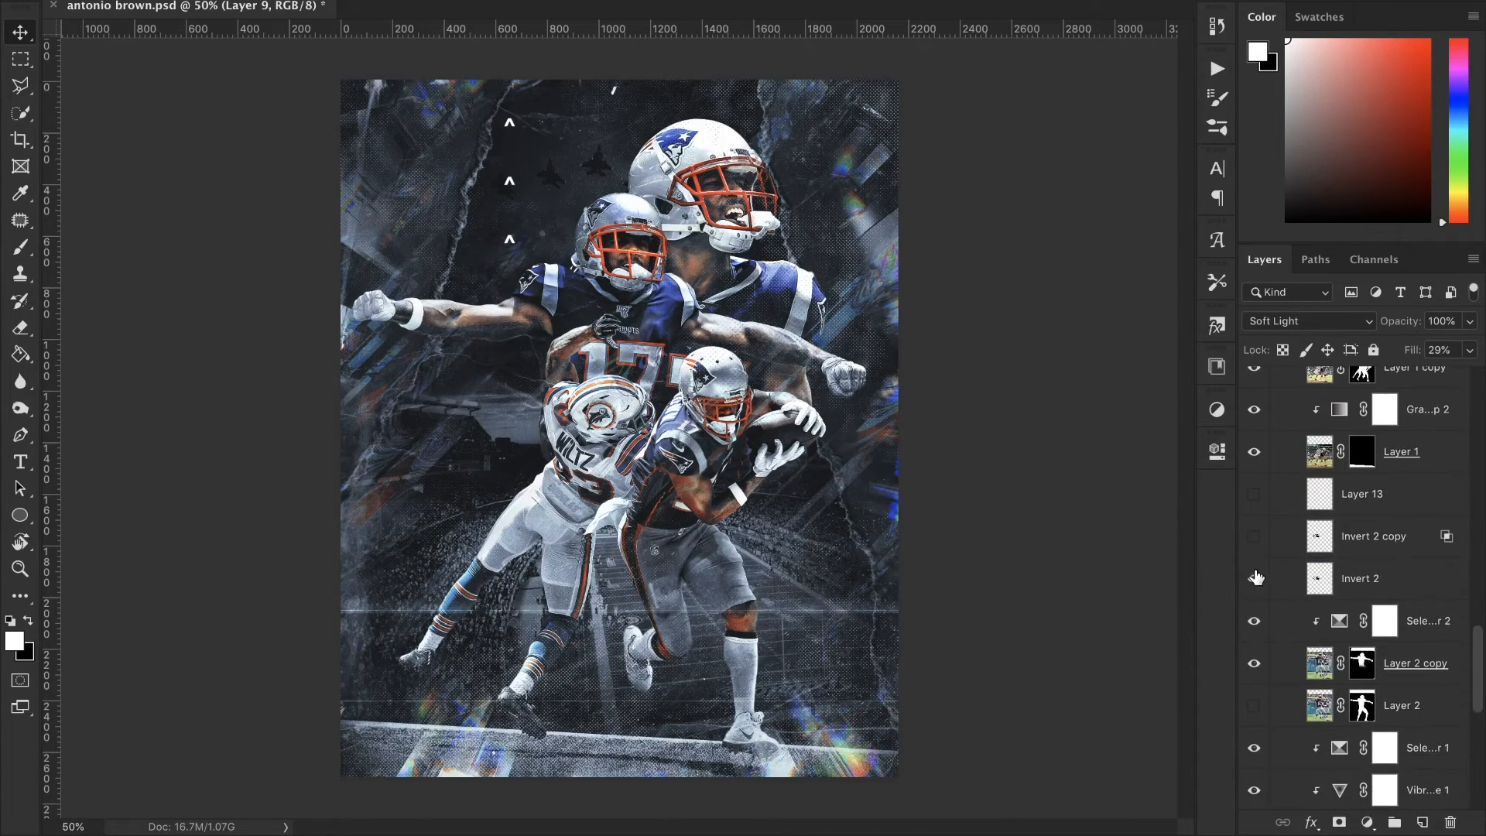
{"action": "left_click", "coordinate": [1255, 578]}
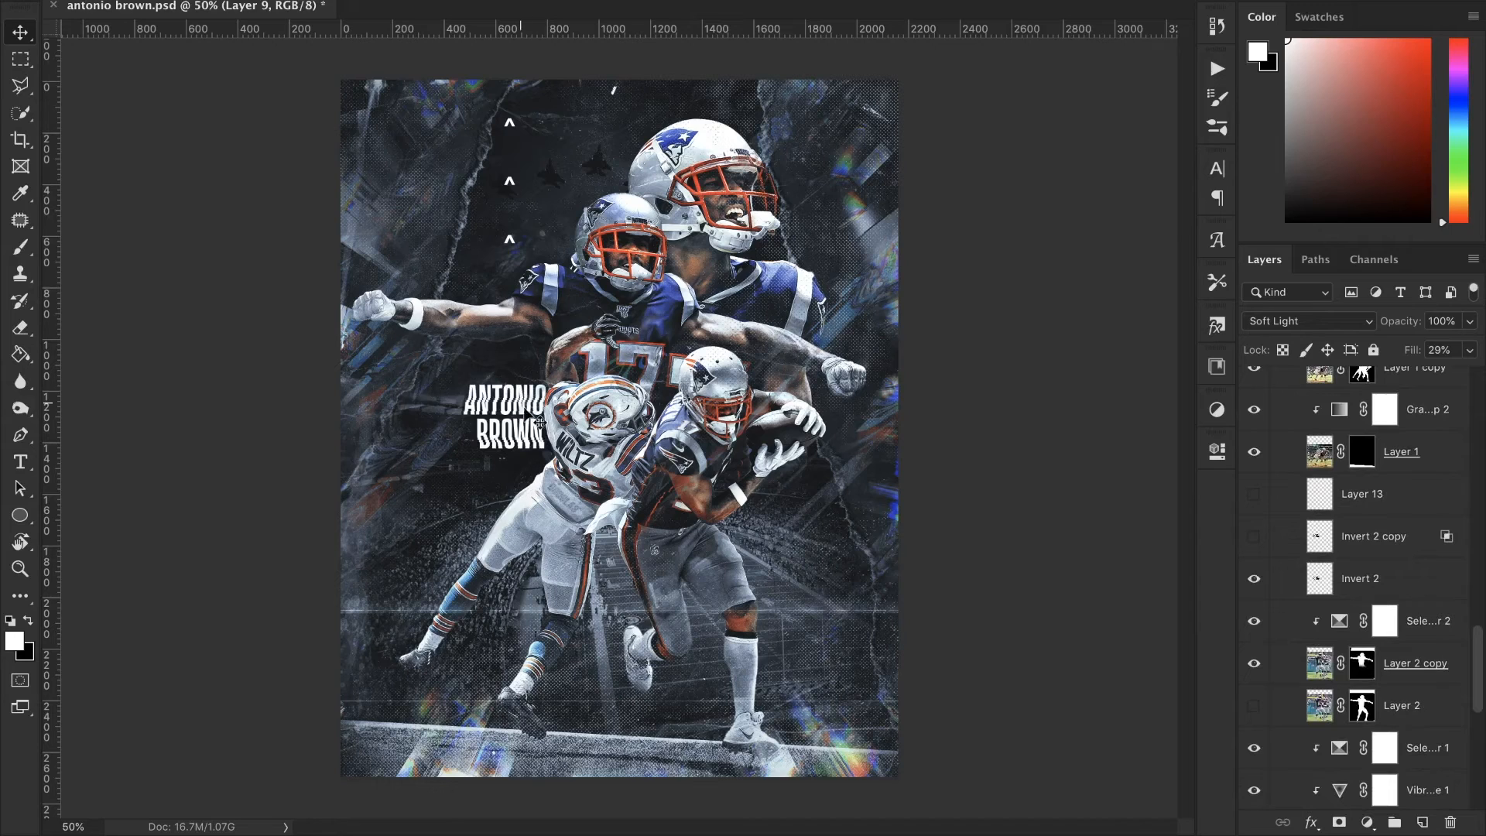
- Select the Invert 2 layer and open the Wave distortion filter for it
{"action": "left_click", "coordinate": [1334, 538]}
{"action": "left_click", "coordinate": [503, 0]}
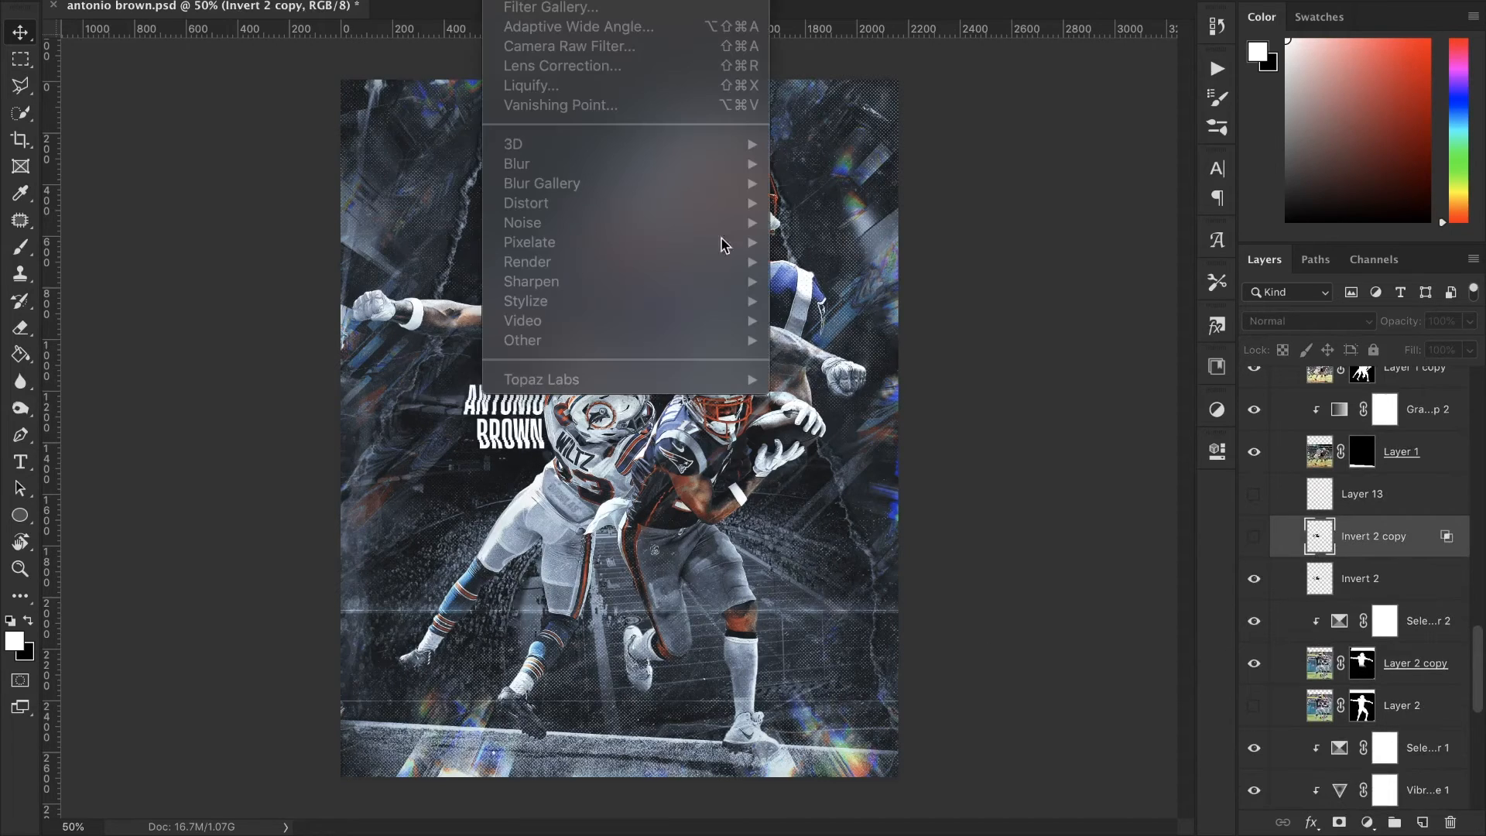
{"action": "left_click", "coordinate": [1348, 580]}
{"action": "left_click", "coordinate": [1348, 580]}
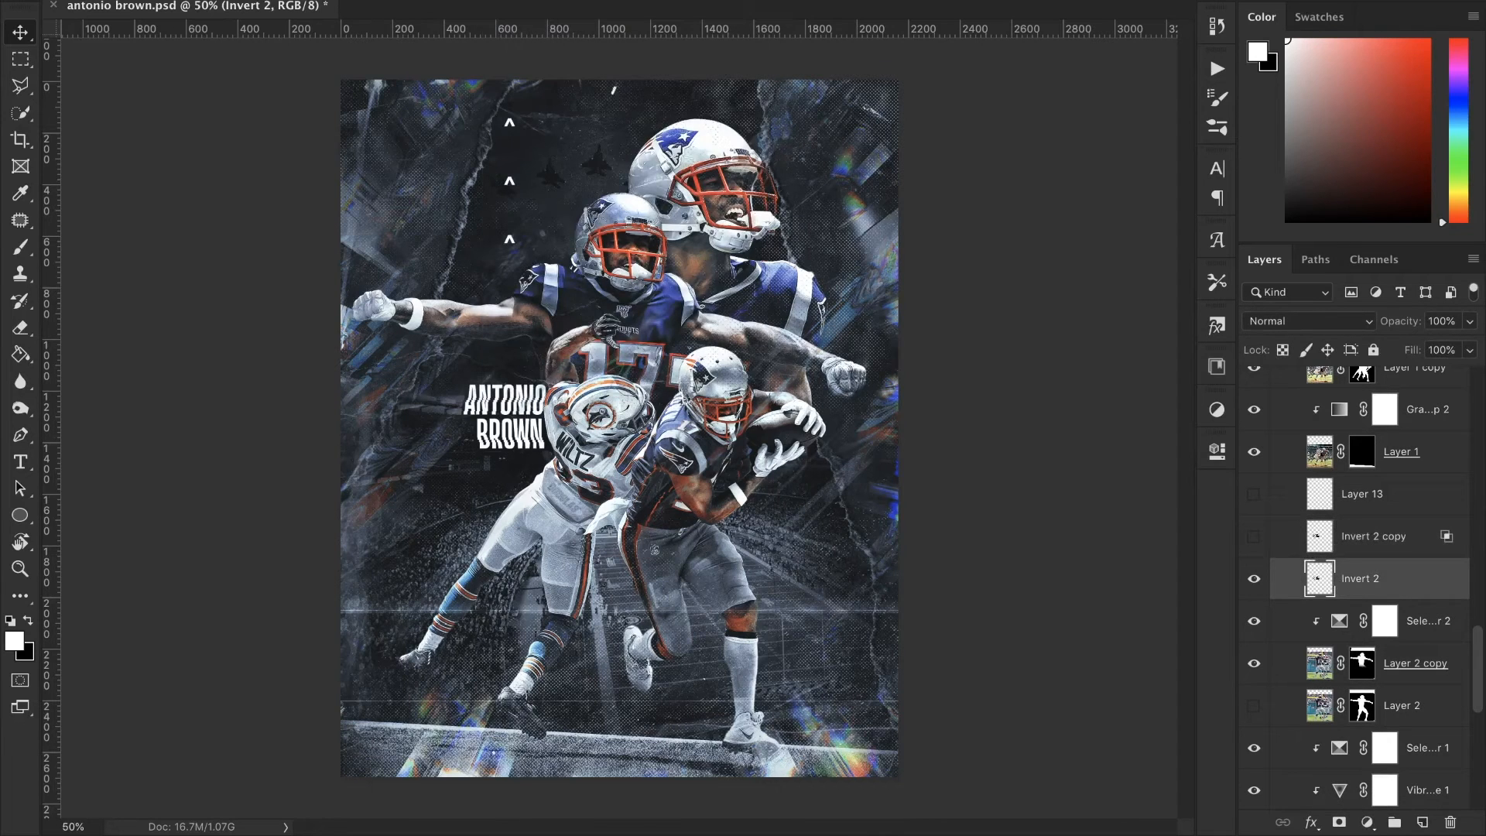
{"action": "left_click", "coordinate": [503, 0]}
{"action": "mouse_move", "coordinate": [571, 204]}
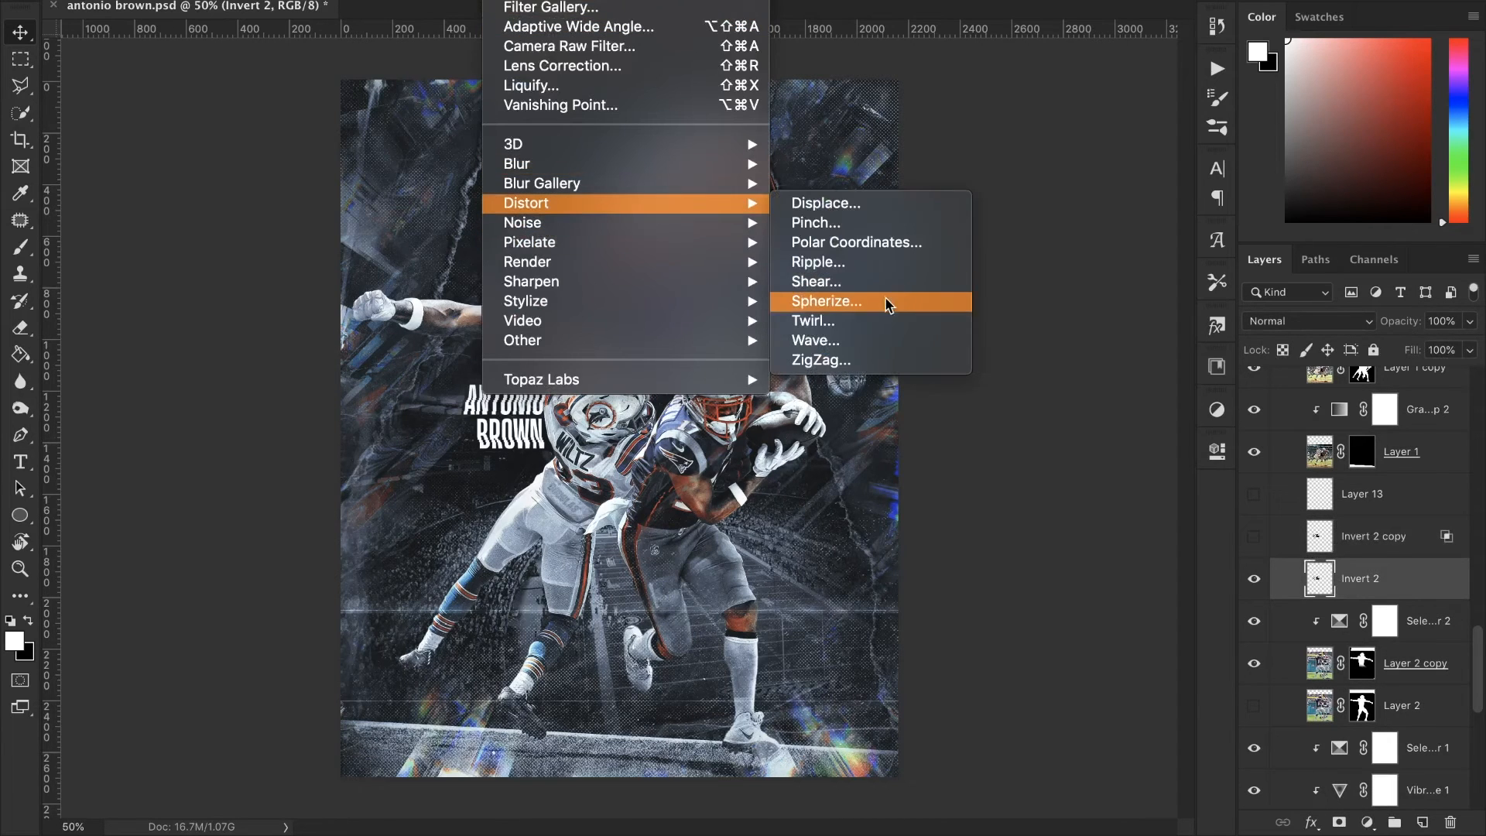
{"action": "left_click", "coordinate": [842, 340]}
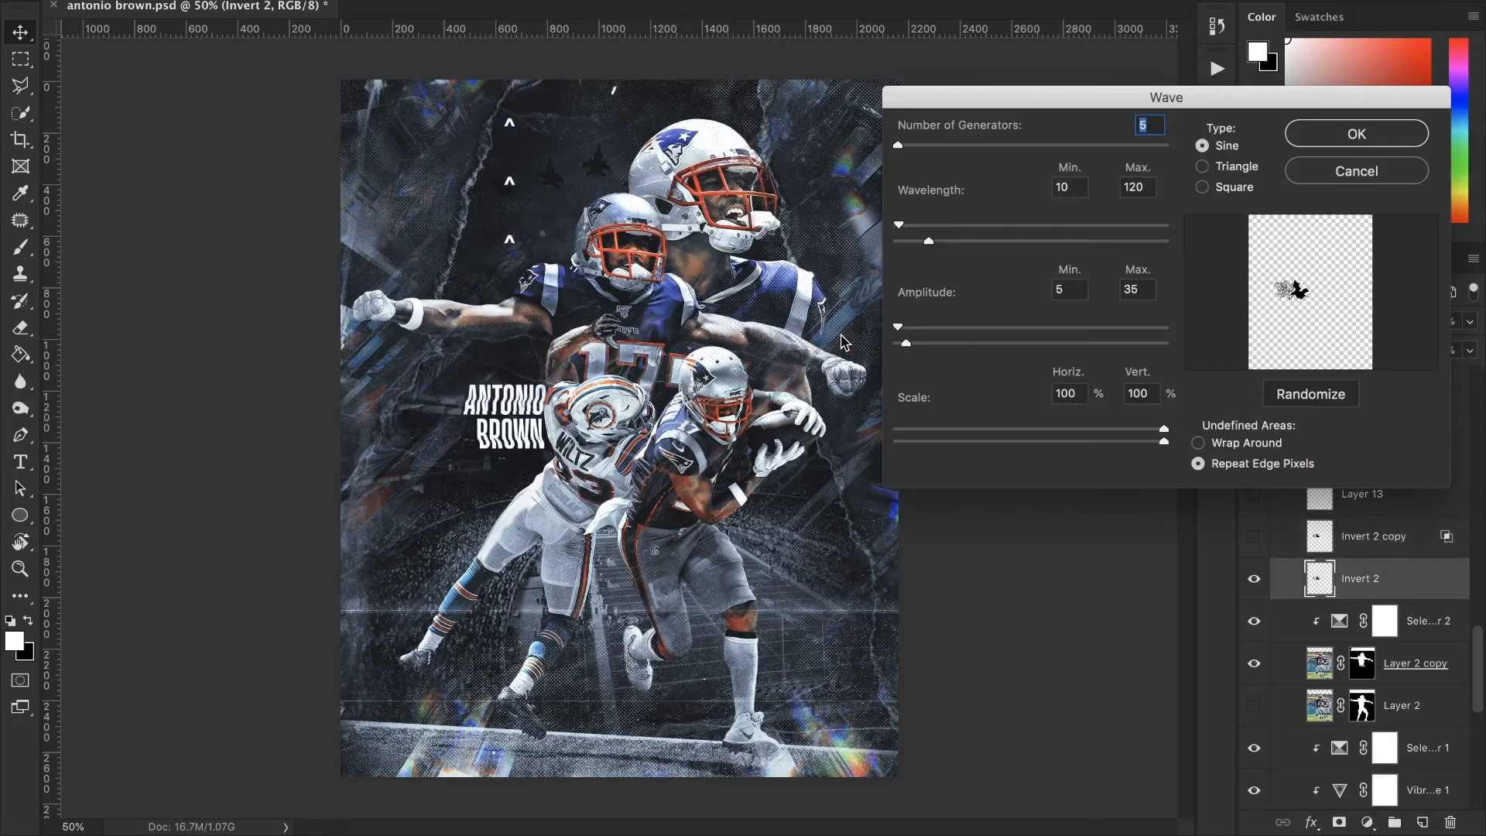
- Try the Wave filter on the player name with a 1% vertical scale and a 297 to 364 wavelength, then undo it
{"action": "left_click_drag", "start_coordinate": [1083, 440], "coordinate": [822, 440]}
{"action": "left_click", "coordinate": [992, 241]}
{"action": "left_click", "coordinate": [976, 224]}
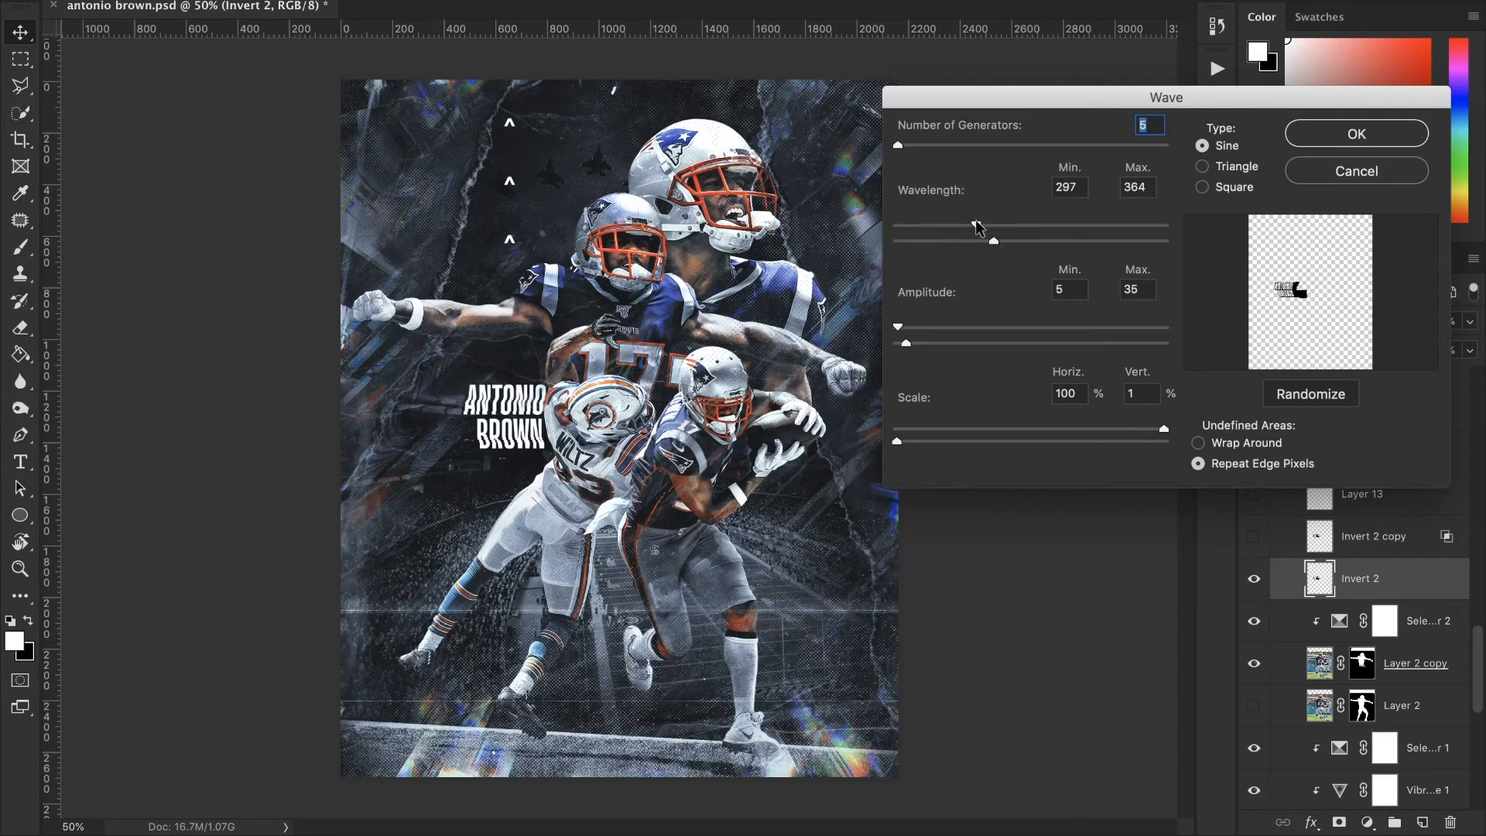
{"action": "left_click", "coordinate": [1362, 135]}
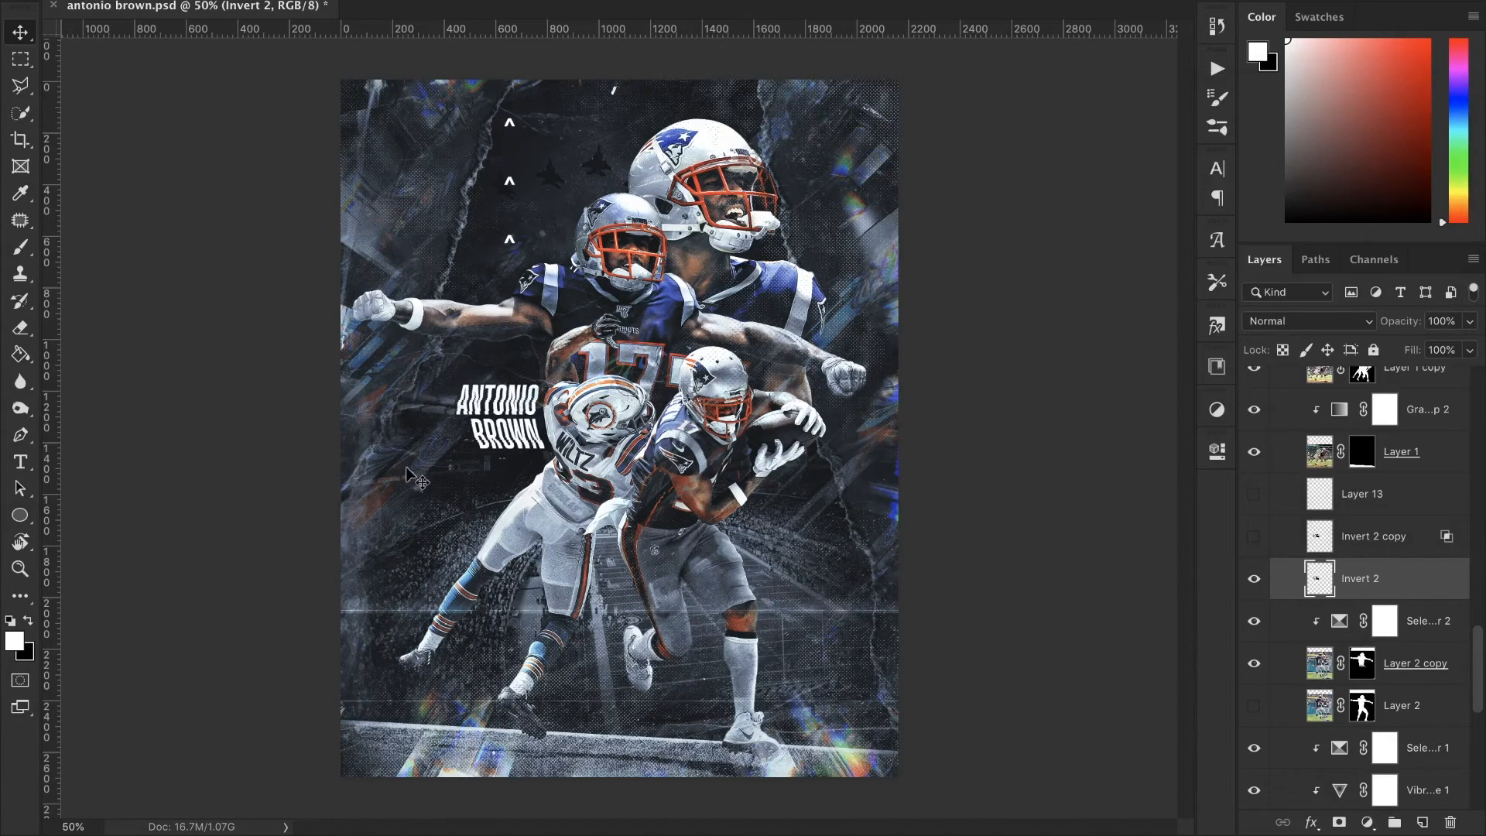
{"action": "key", "text": "ctrl"}
{"action": "key", "text": "ctrl+z"}
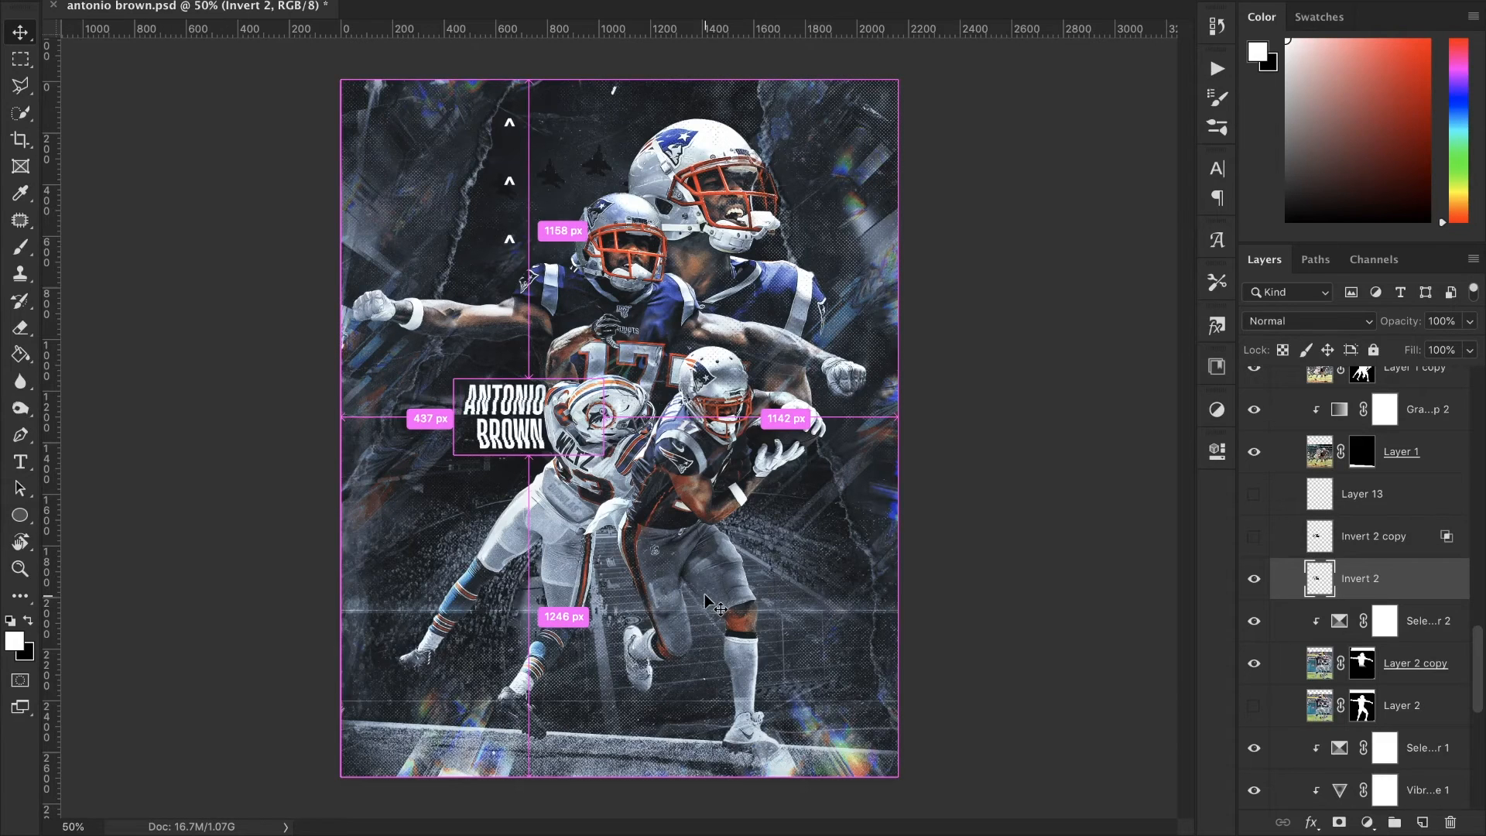
- Show the Invert 2 copy layer and compare its blending with the R channel included and excluded, keeping it excluded
{"action": "left_click", "coordinate": [1358, 544]}
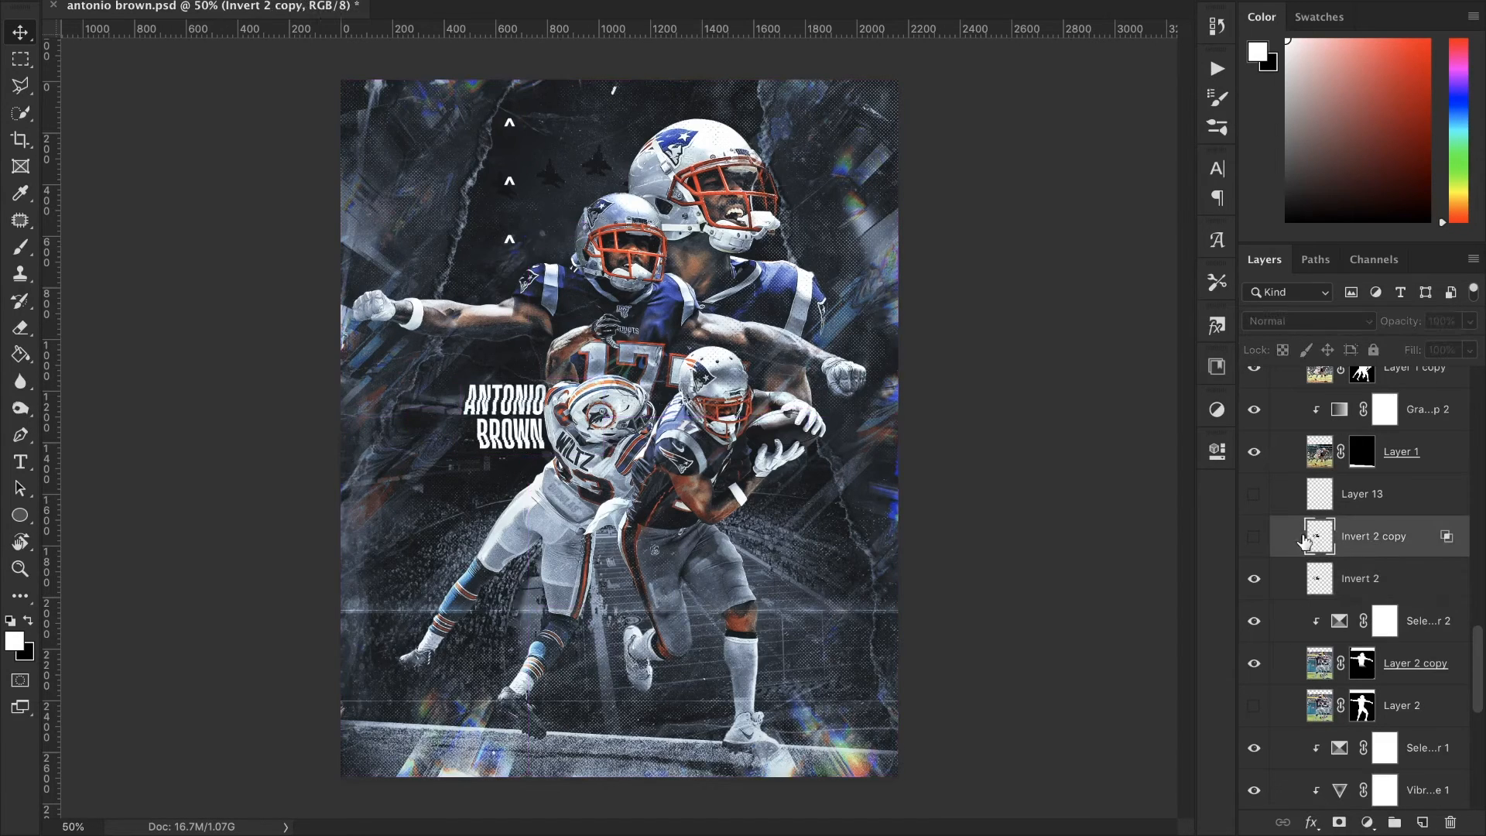
{"action": "left_click", "coordinate": [1254, 536]}
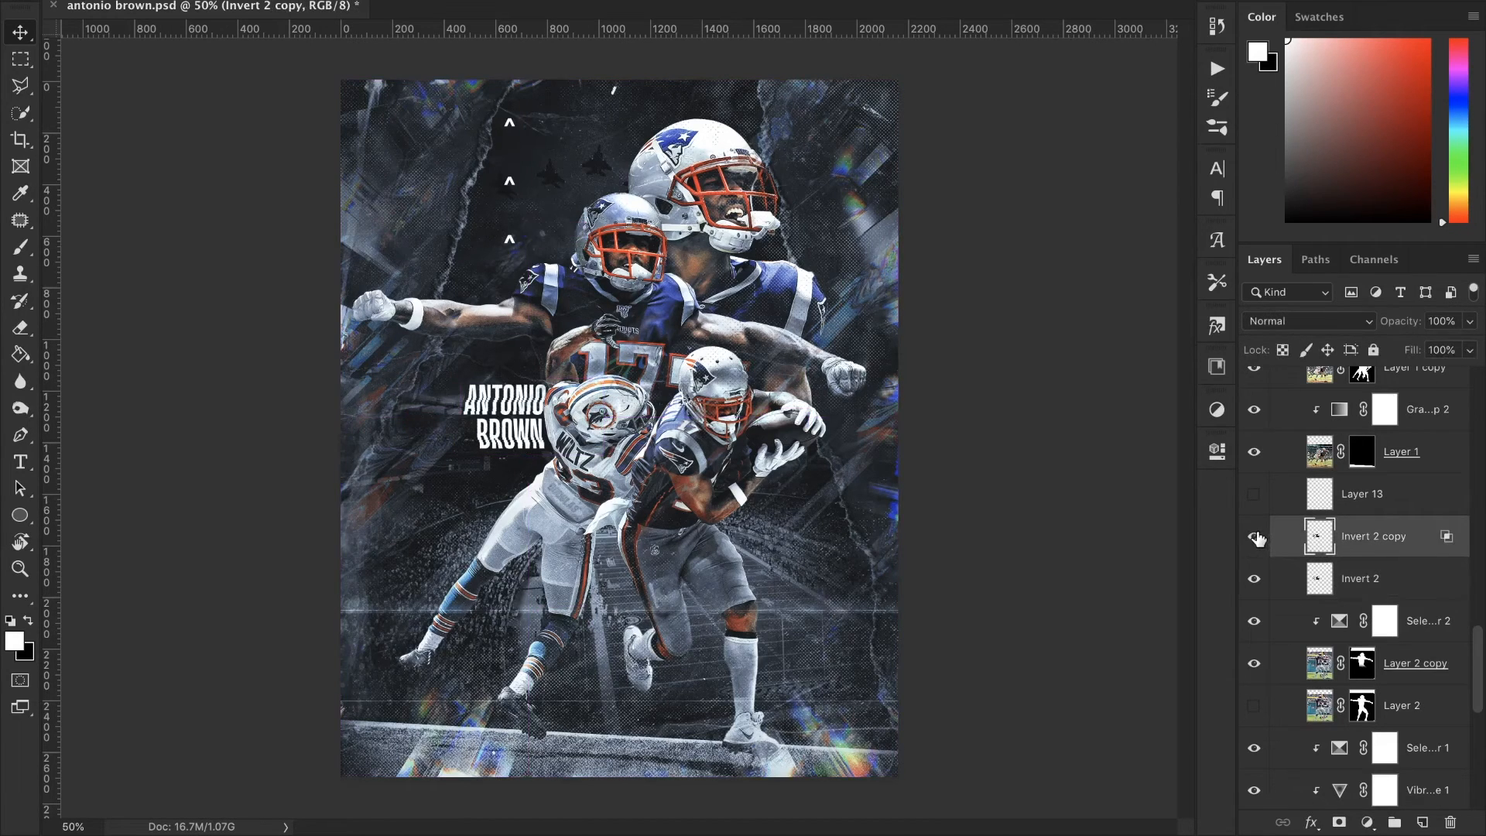
{"action": "right_click", "coordinate": [1381, 533]}
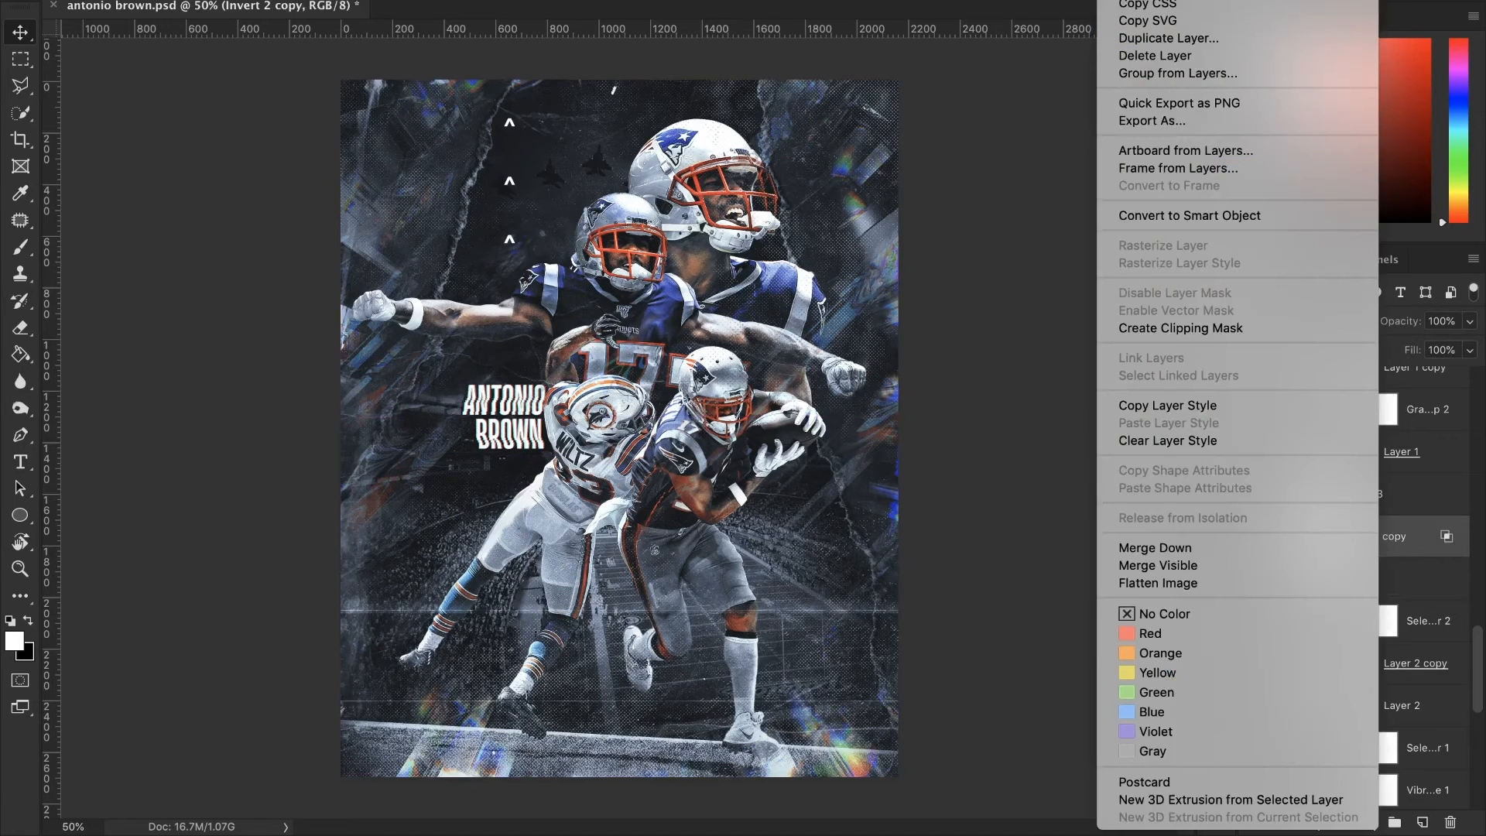
{"action": "left_click", "coordinate": [1385, 533]}
{"action": "double_click", "coordinate": [1393, 523]}
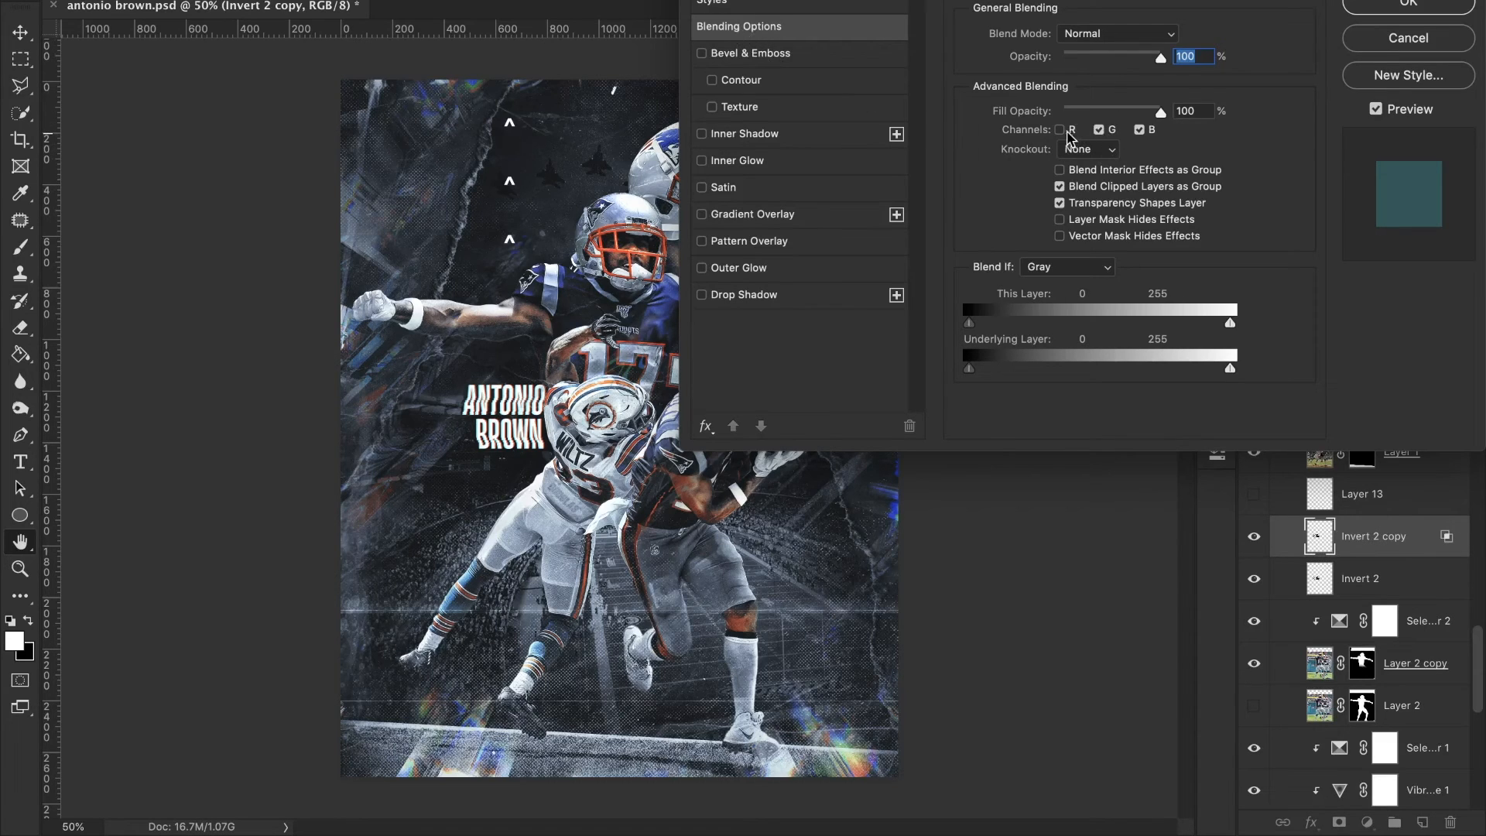
{"action": "left_click", "coordinate": [1061, 131]}
{"action": "left_click", "coordinate": [1061, 131]}
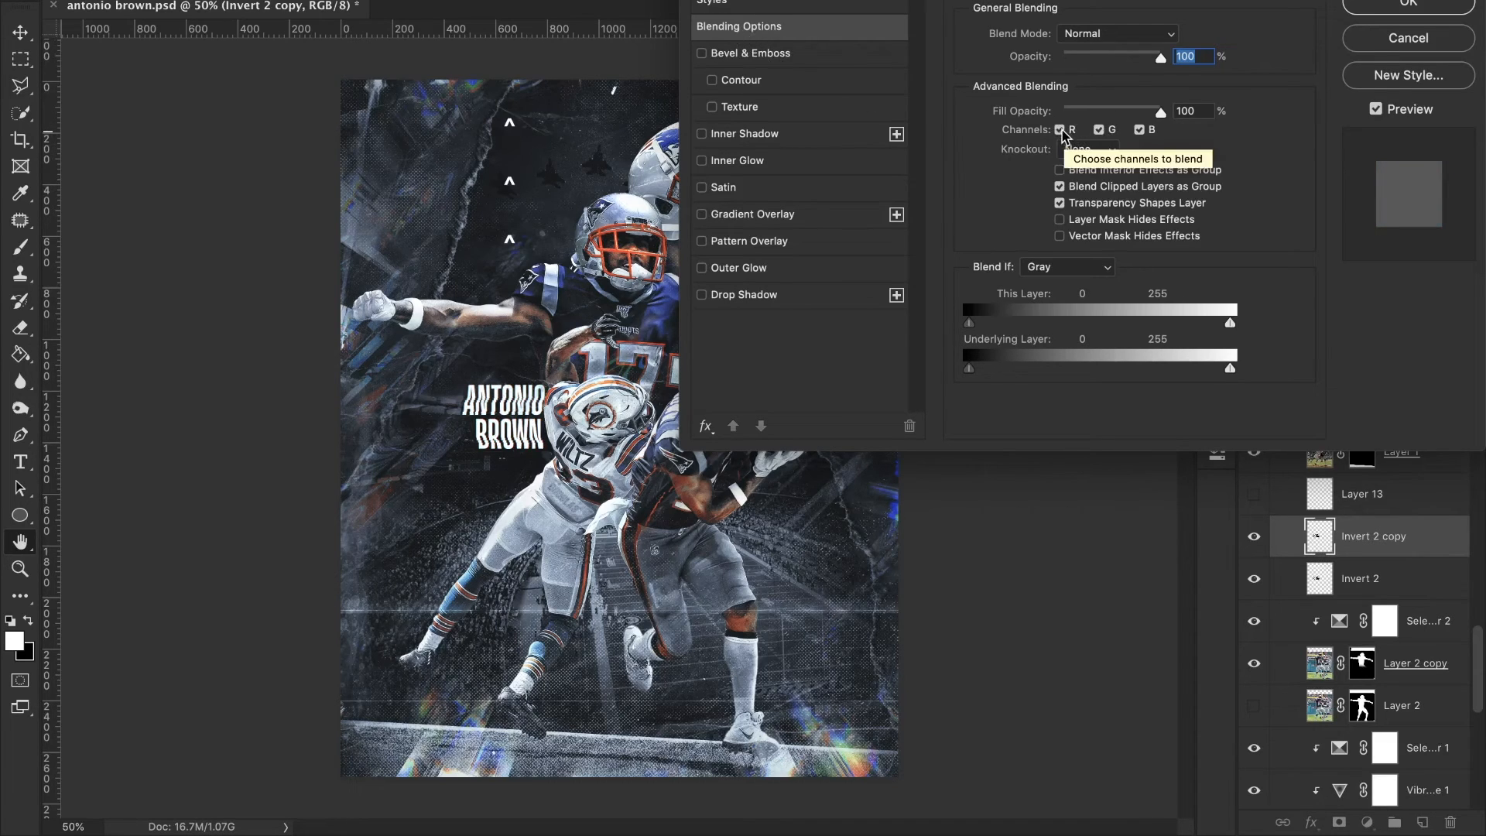
{"action": "left_click", "coordinate": [1383, 4]}
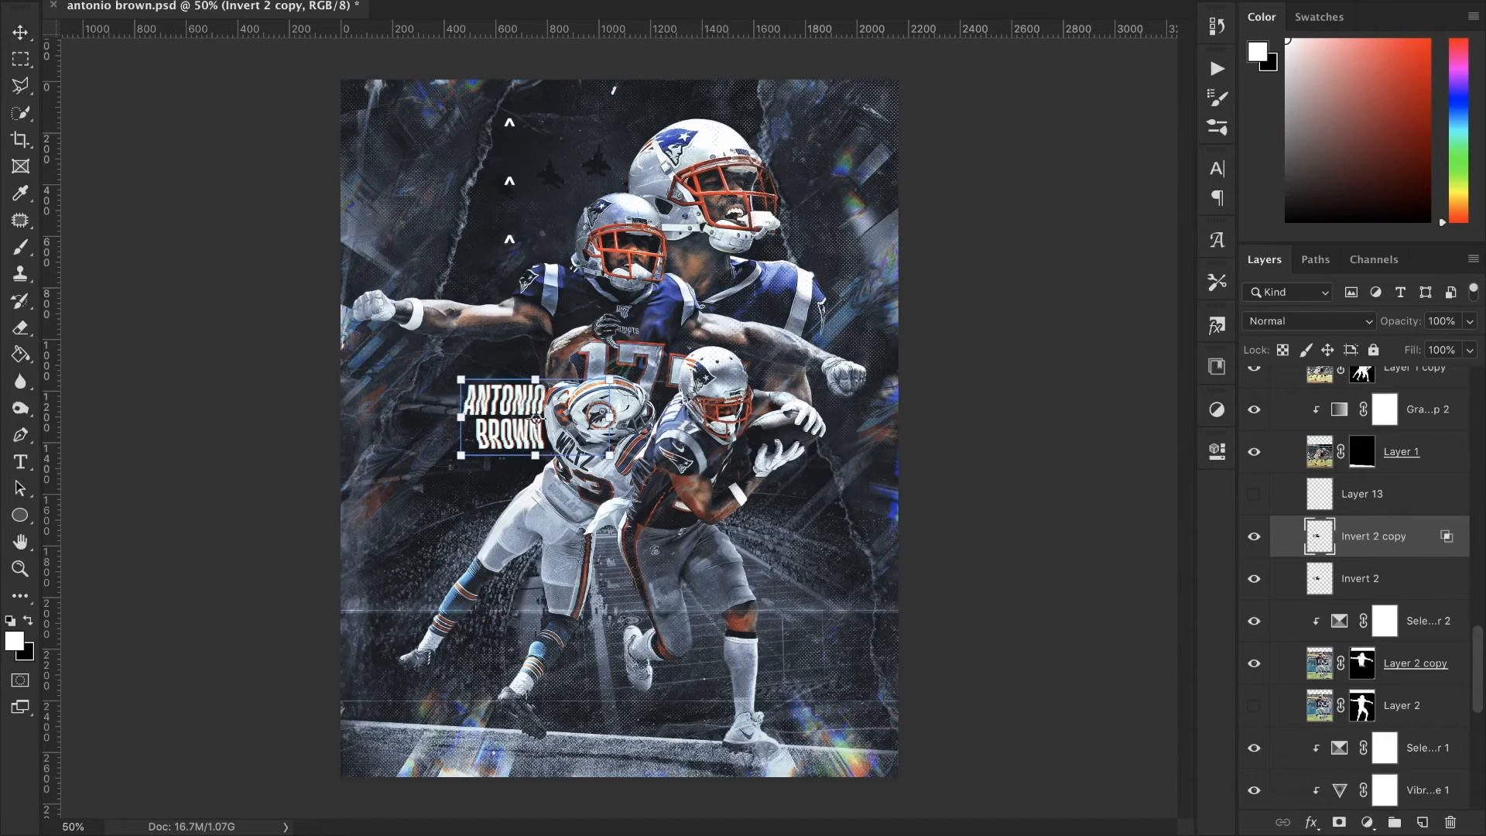
- Nudge the Invert 2 copy layer slightly sideways to offset it from the name beneath it
{"action": "key", "text": "Right"}
{"action": "key", "text": "Right"}
{"action": "key", "text": "Right"}
{"action": "key", "text": "Right"}
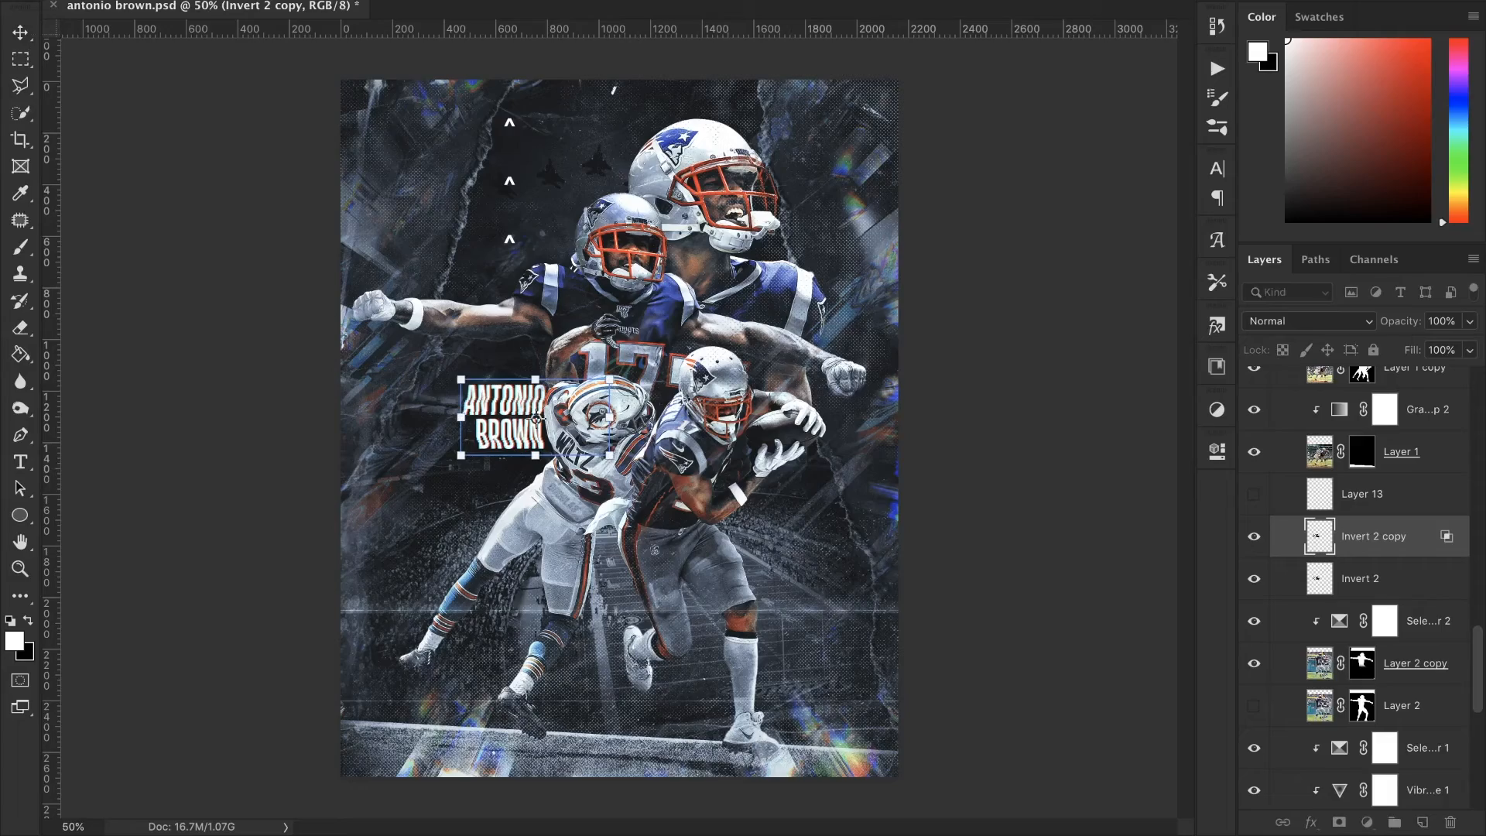
{"action": "key", "text": "Return"}
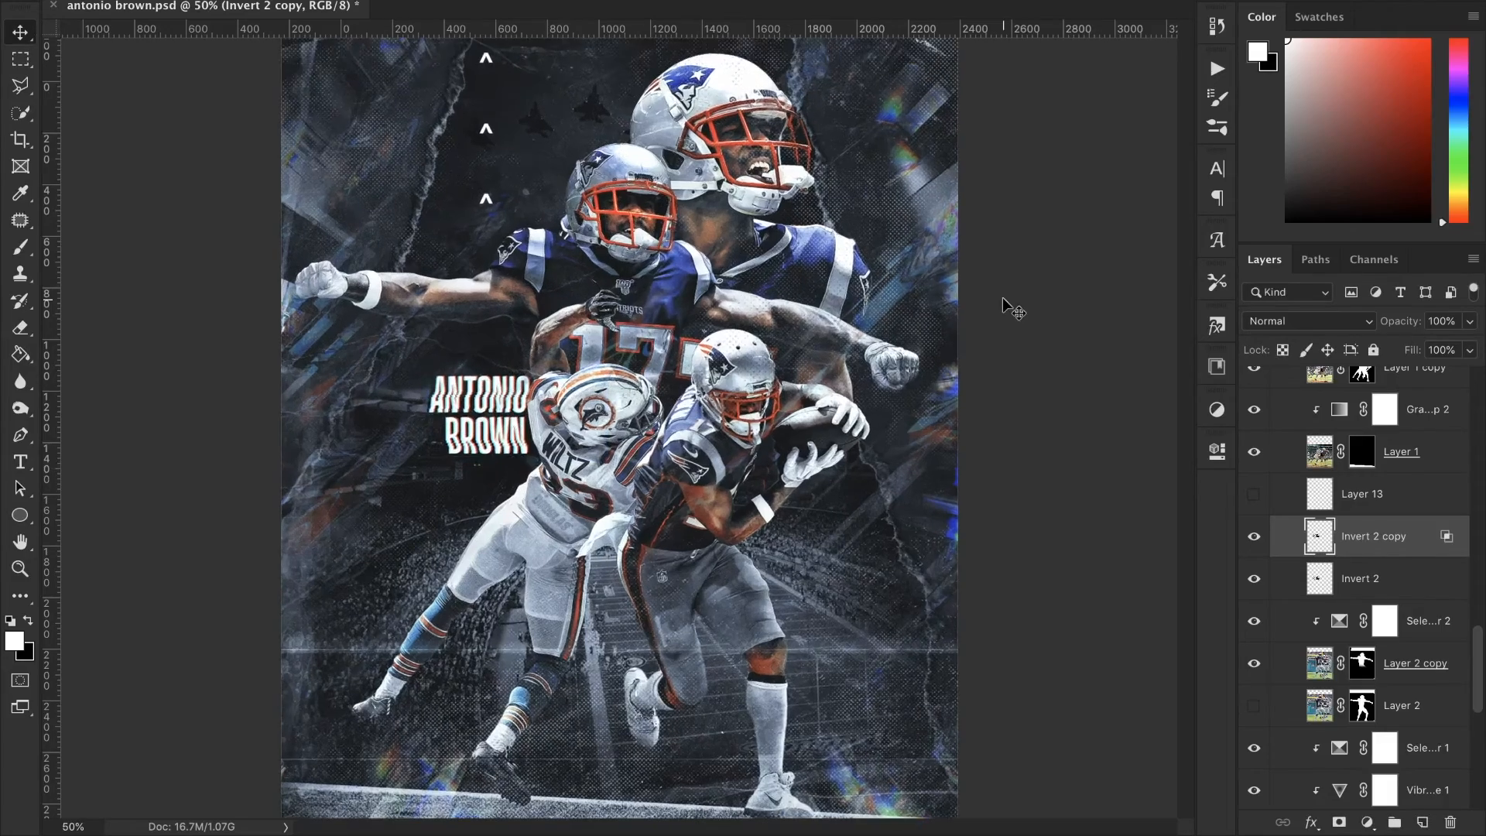
- Examine the color-split edges of the distorted player name up close
{"action": "key", "text": "super+equal"}
{"action": "key", "text": "super+equal"}
{"action": "key", "text": "super+equal"}
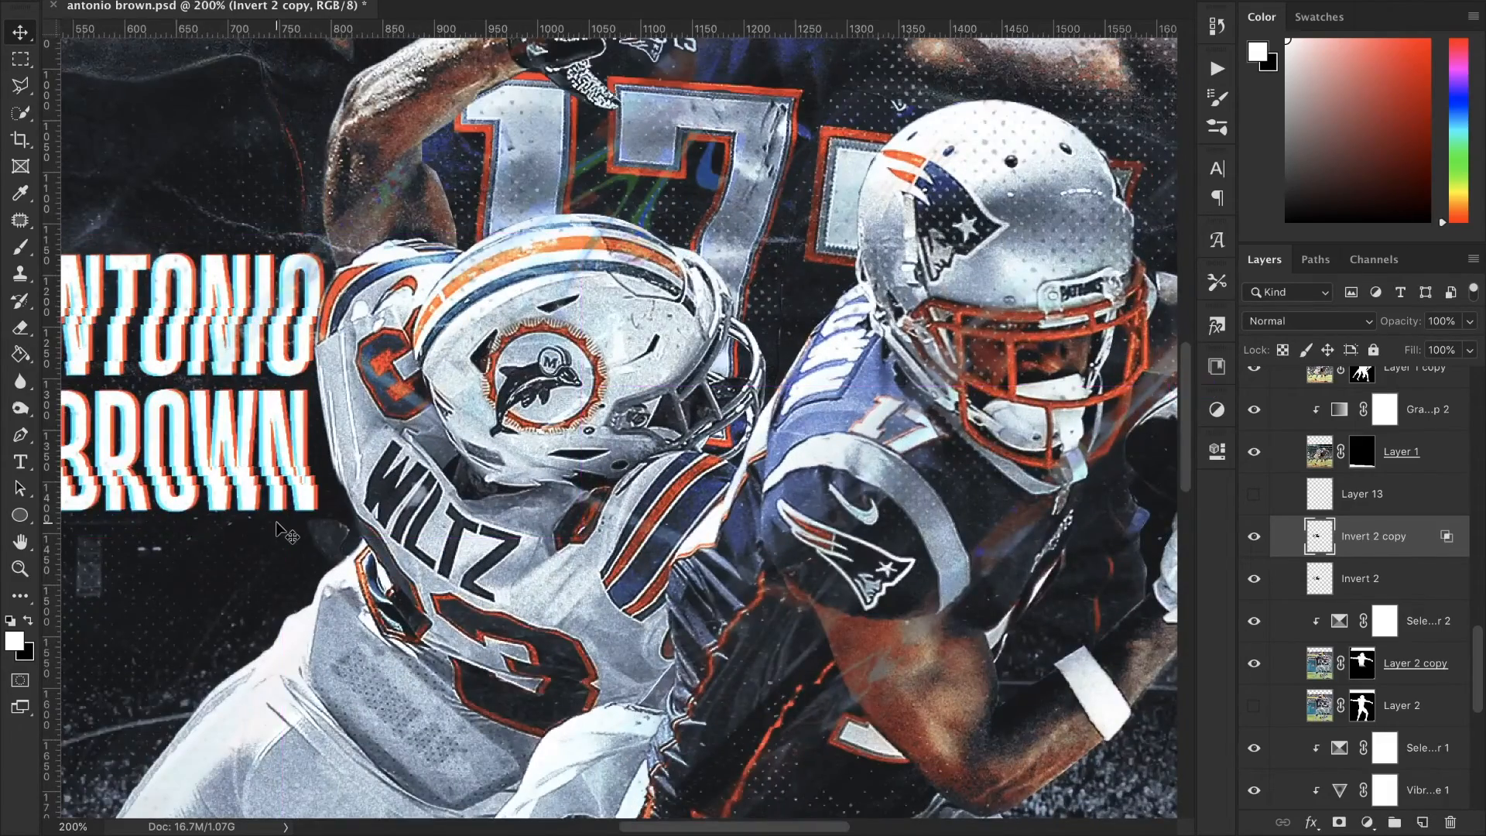
{"action": "scroll", "coordinate": [277, 523], "scroll_direction": "left", "scroll_amount": 3}
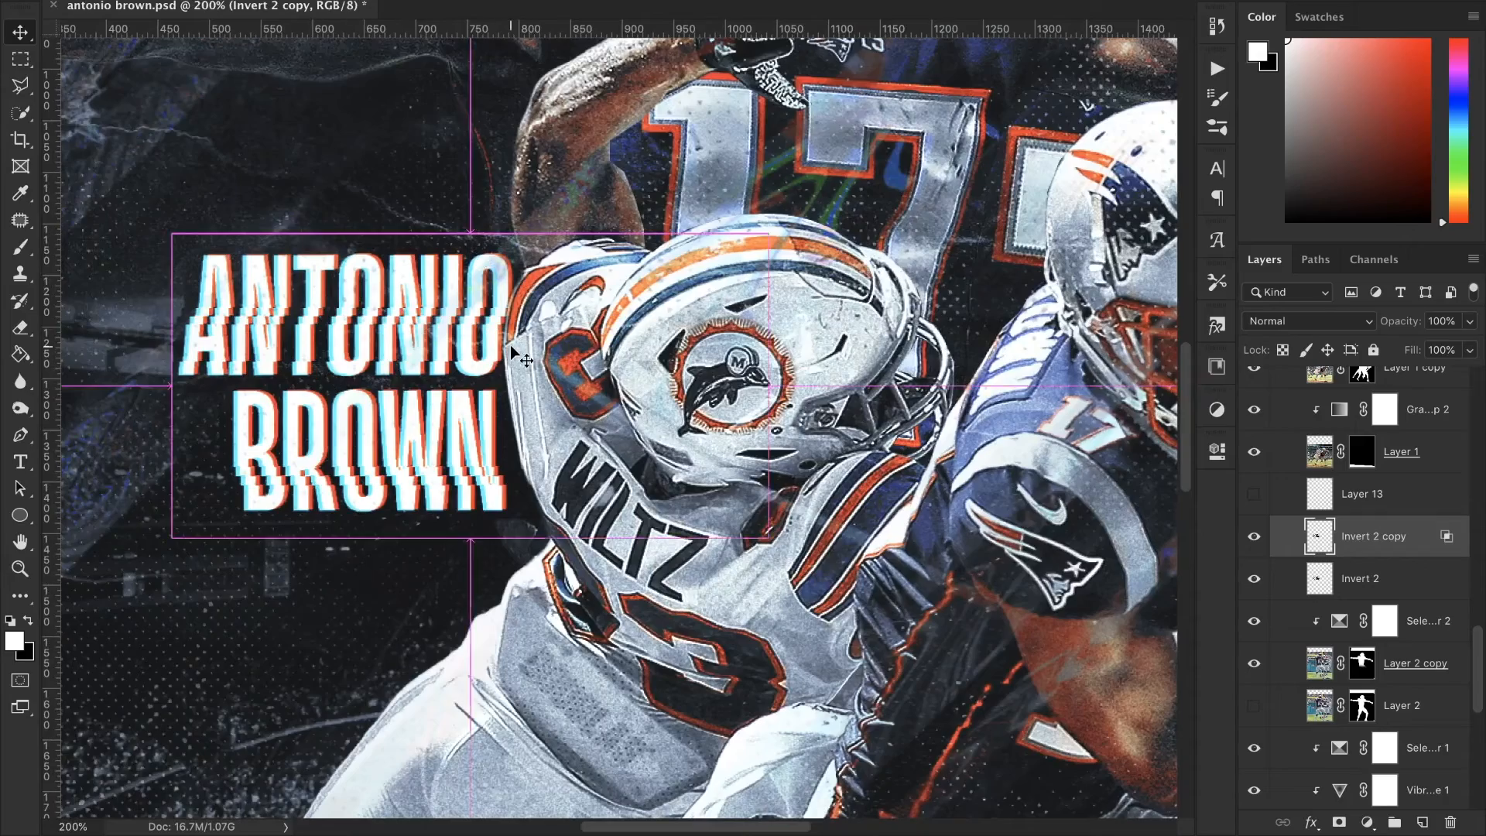
{"action": "key", "text": "super+minus"}
{"action": "key", "text": "super+minus"}
{"action": "key", "text": "super+minus"}
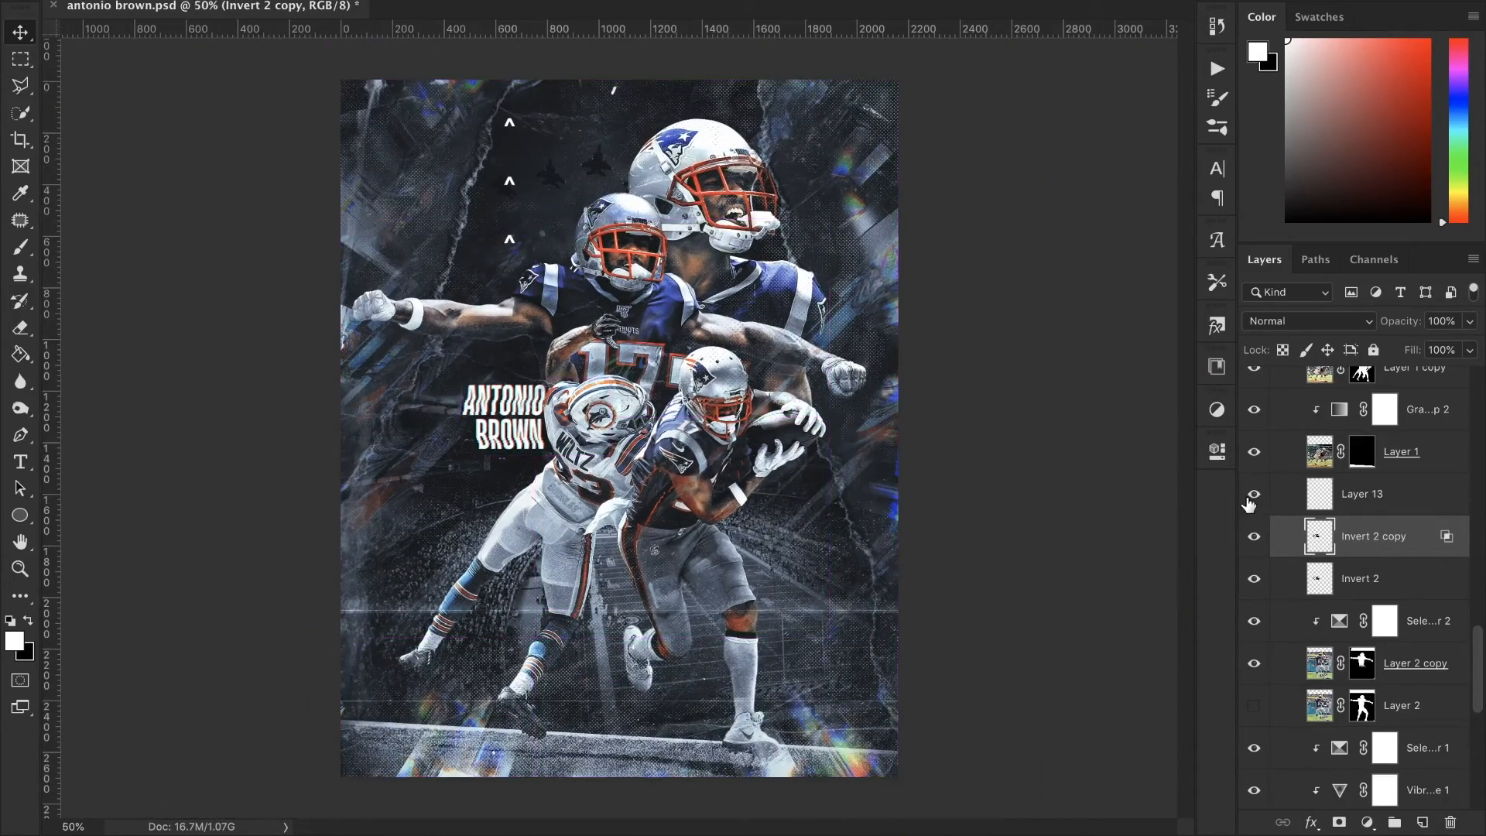
- Collapse Group 1, duplicate it, and merge the duplicate into a single layer above the original group
{"action": "scroll", "coordinate": [1251, 505], "scroll_direction": "up", "scroll_amount": 10}
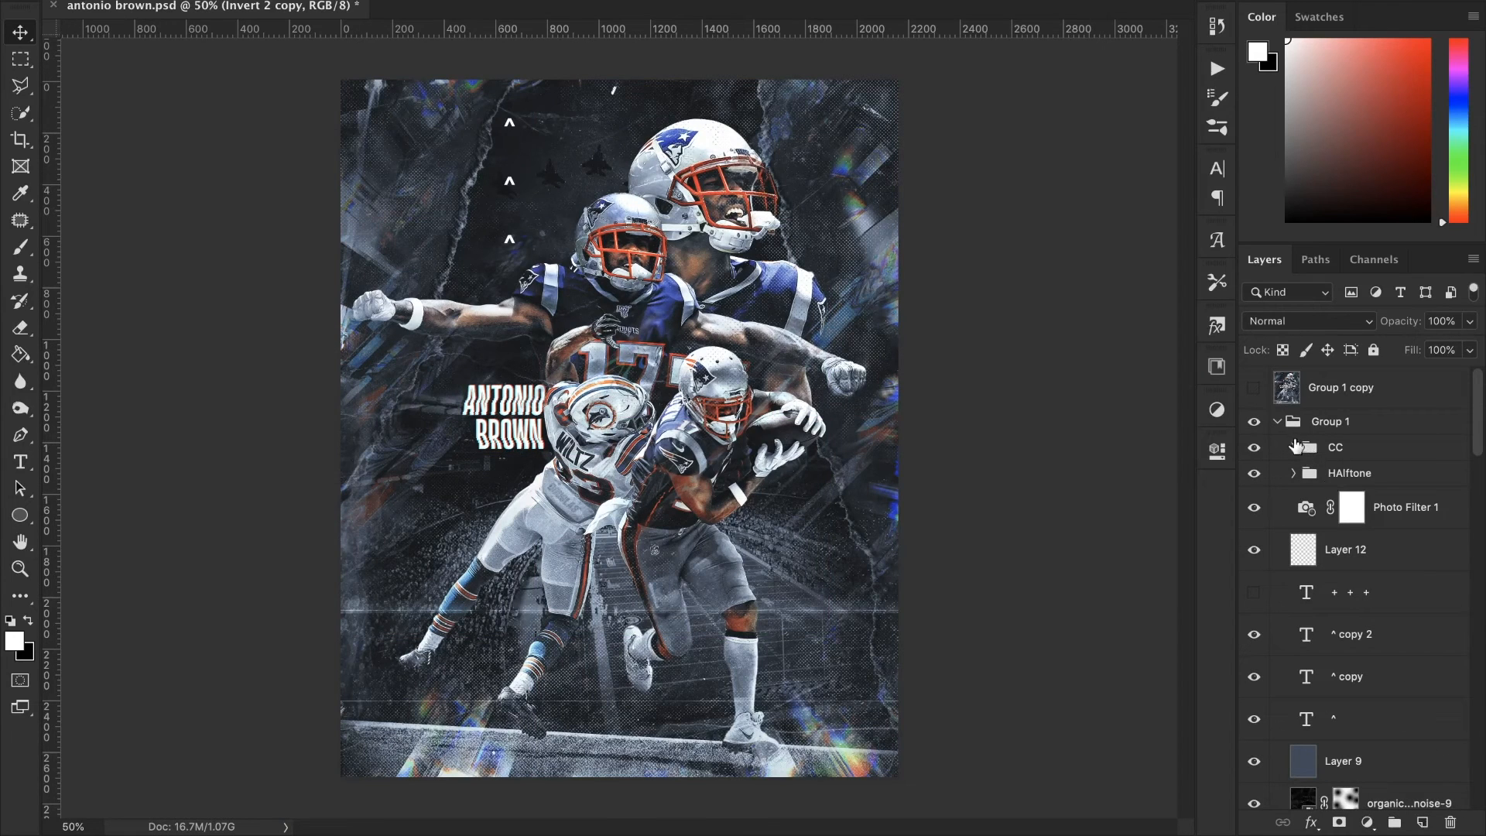
{"action": "left_click", "coordinate": [1285, 425]}
{"action": "left_click", "coordinate": [1280, 424]}
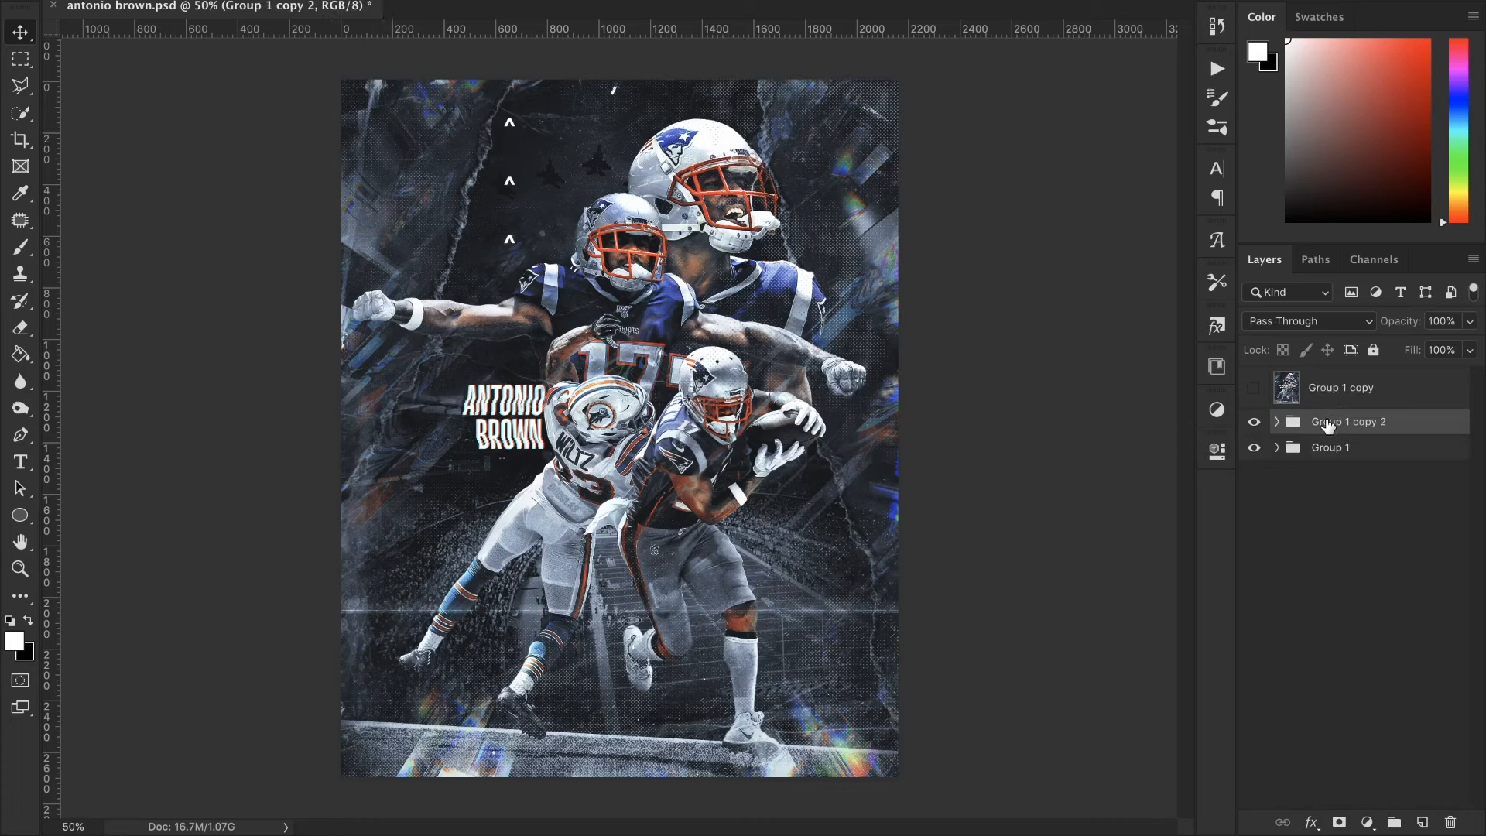
{"action": "right_click", "coordinate": [1327, 424]}
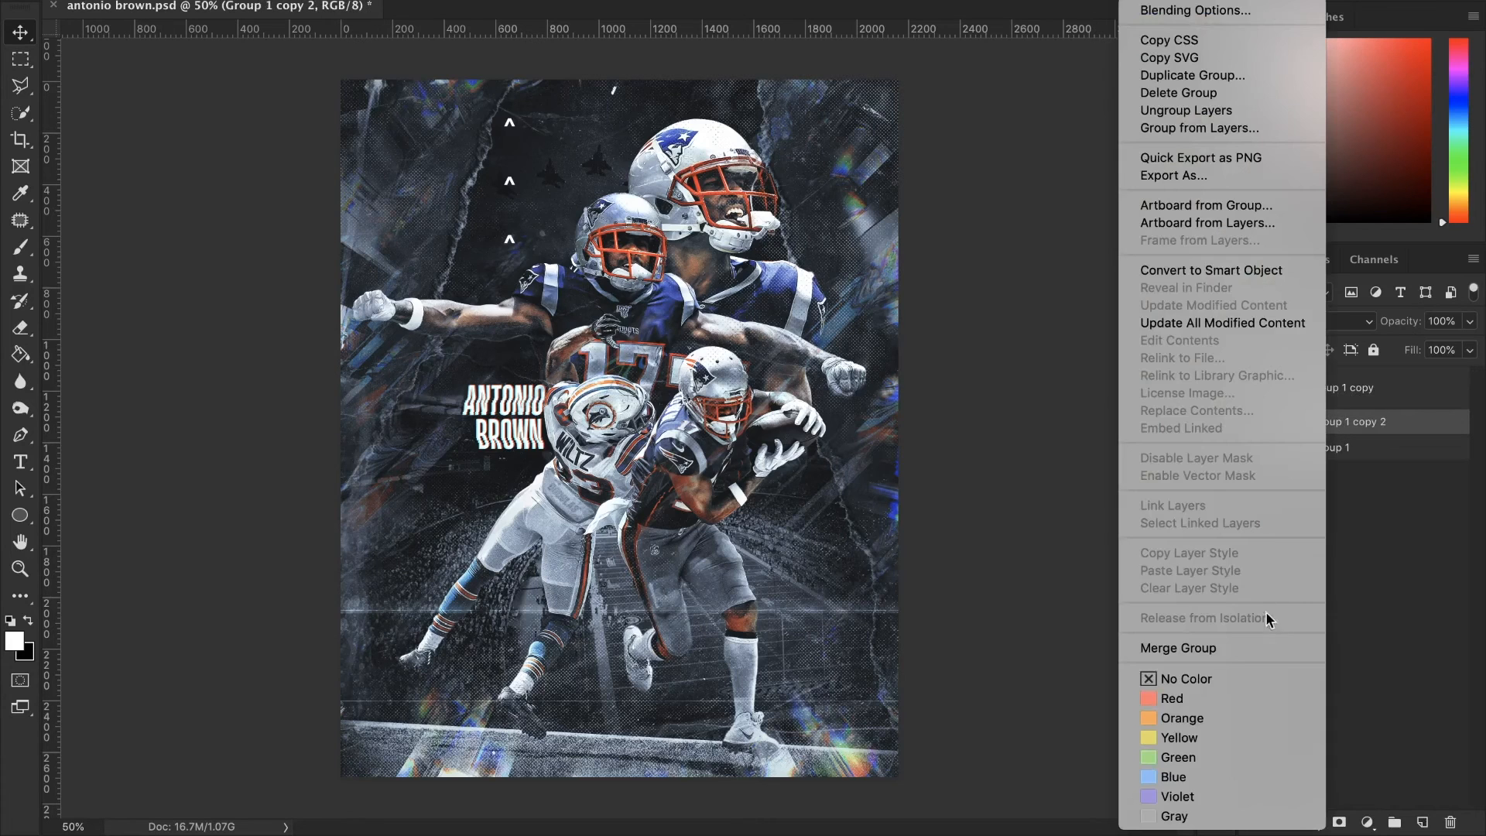
{"action": "left_click", "coordinate": [1215, 658]}
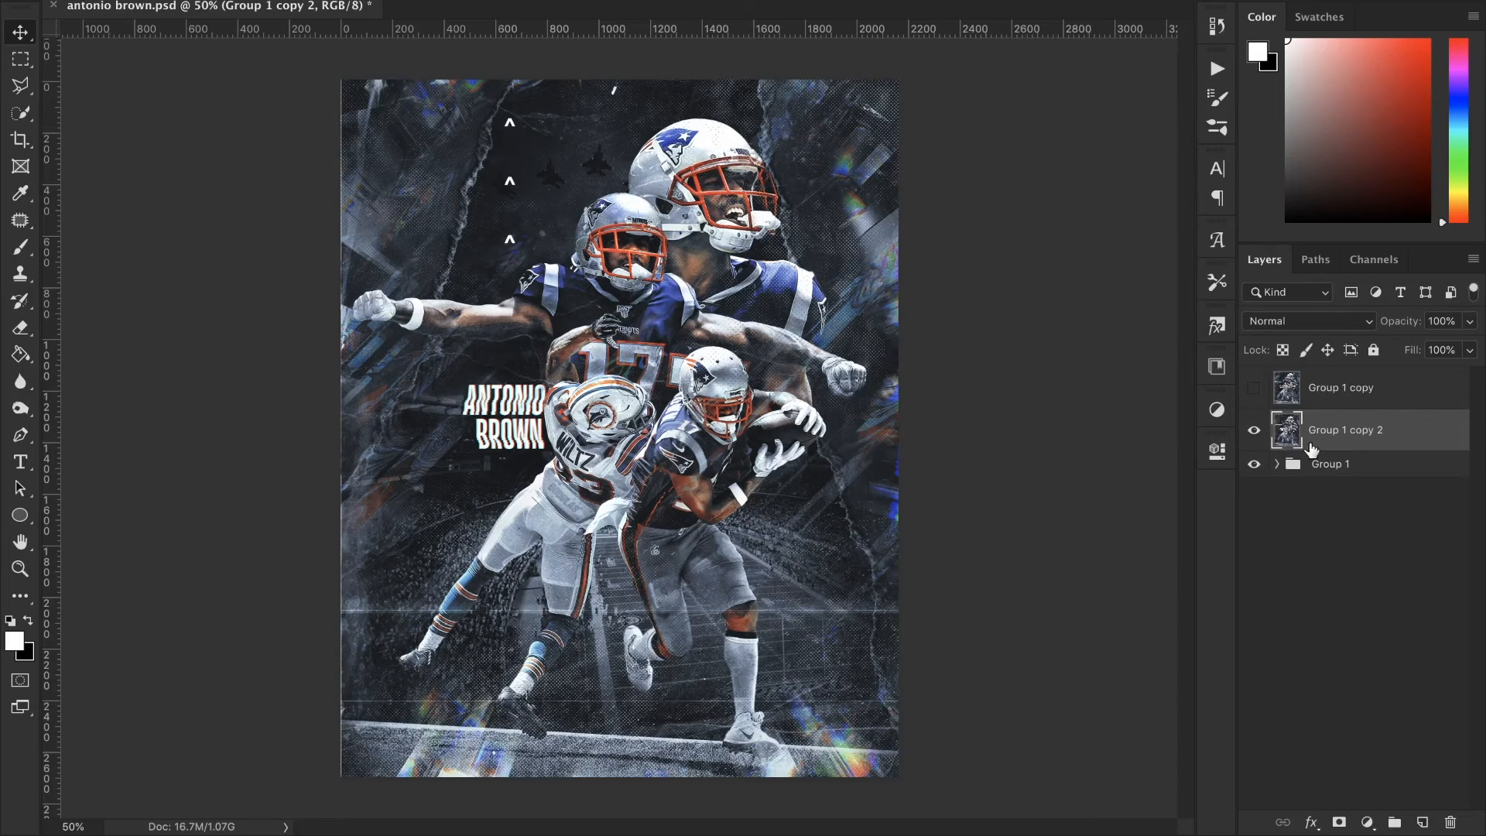
- Apply a sharpening filter to the merged Group 1 copy 2 layer
{"action": "left_click", "coordinate": [502, 0]}
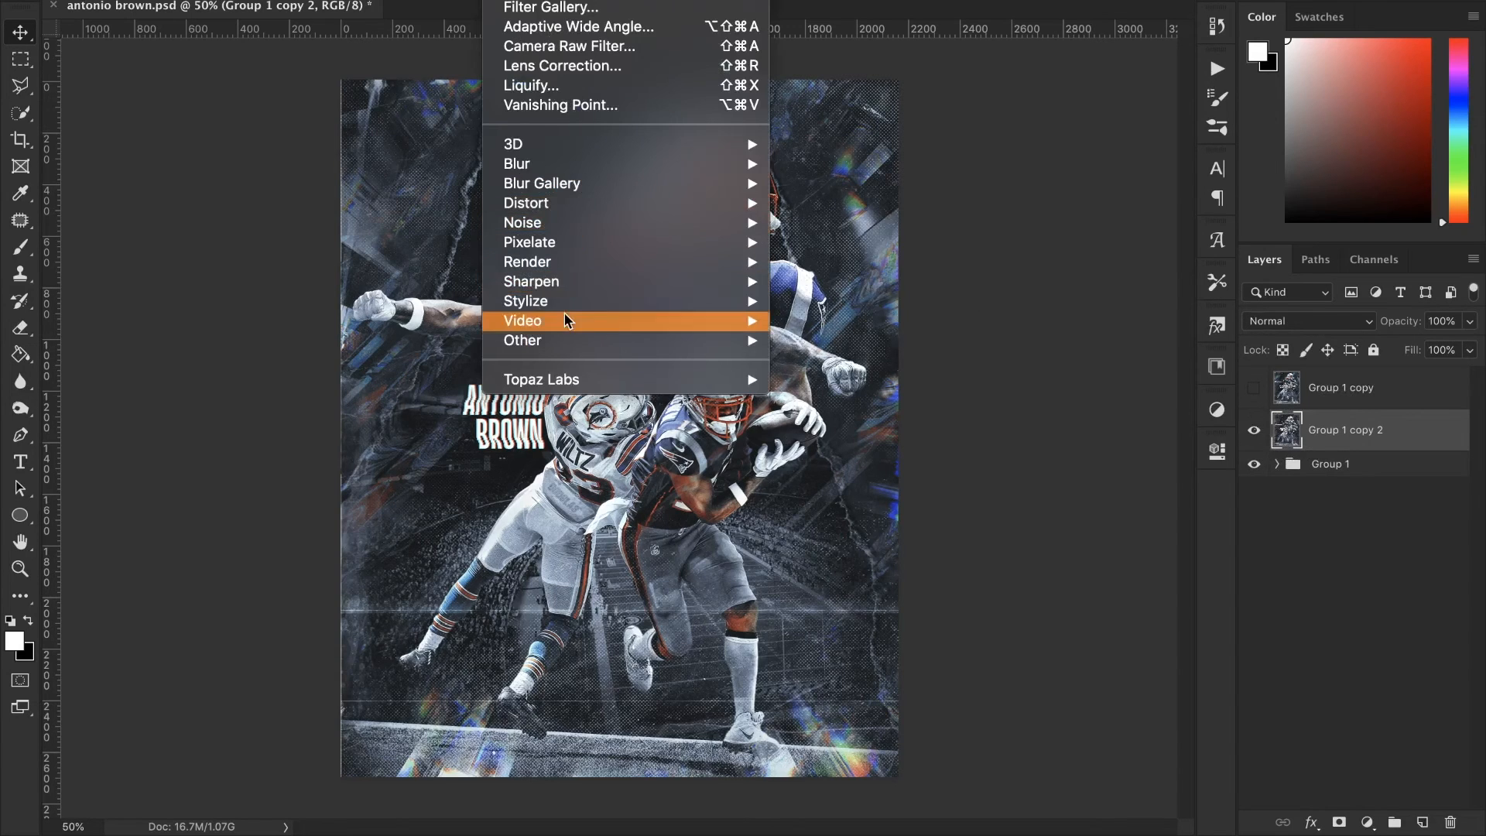
{"action": "mouse_move", "coordinate": [562, 283]}
{"action": "left_click", "coordinate": [836, 310]}
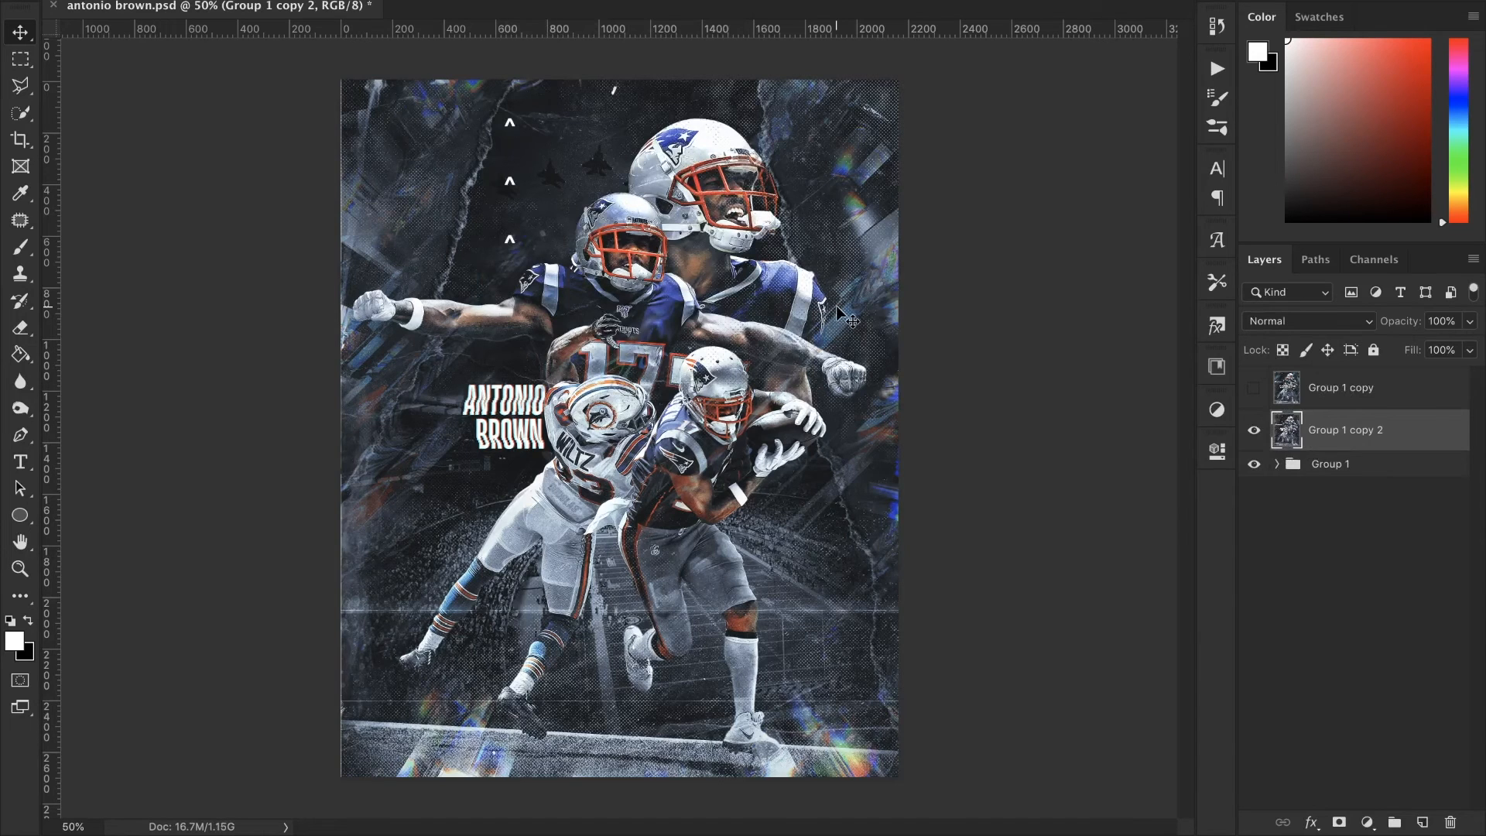
- Adjust Group 1 copy 2 with Camera Raw: Exposure +0.05, Clarity +5, Highlights +8, Shadows -8 and Temperature -8
{"action": "left_click", "coordinate": [502, 1]}
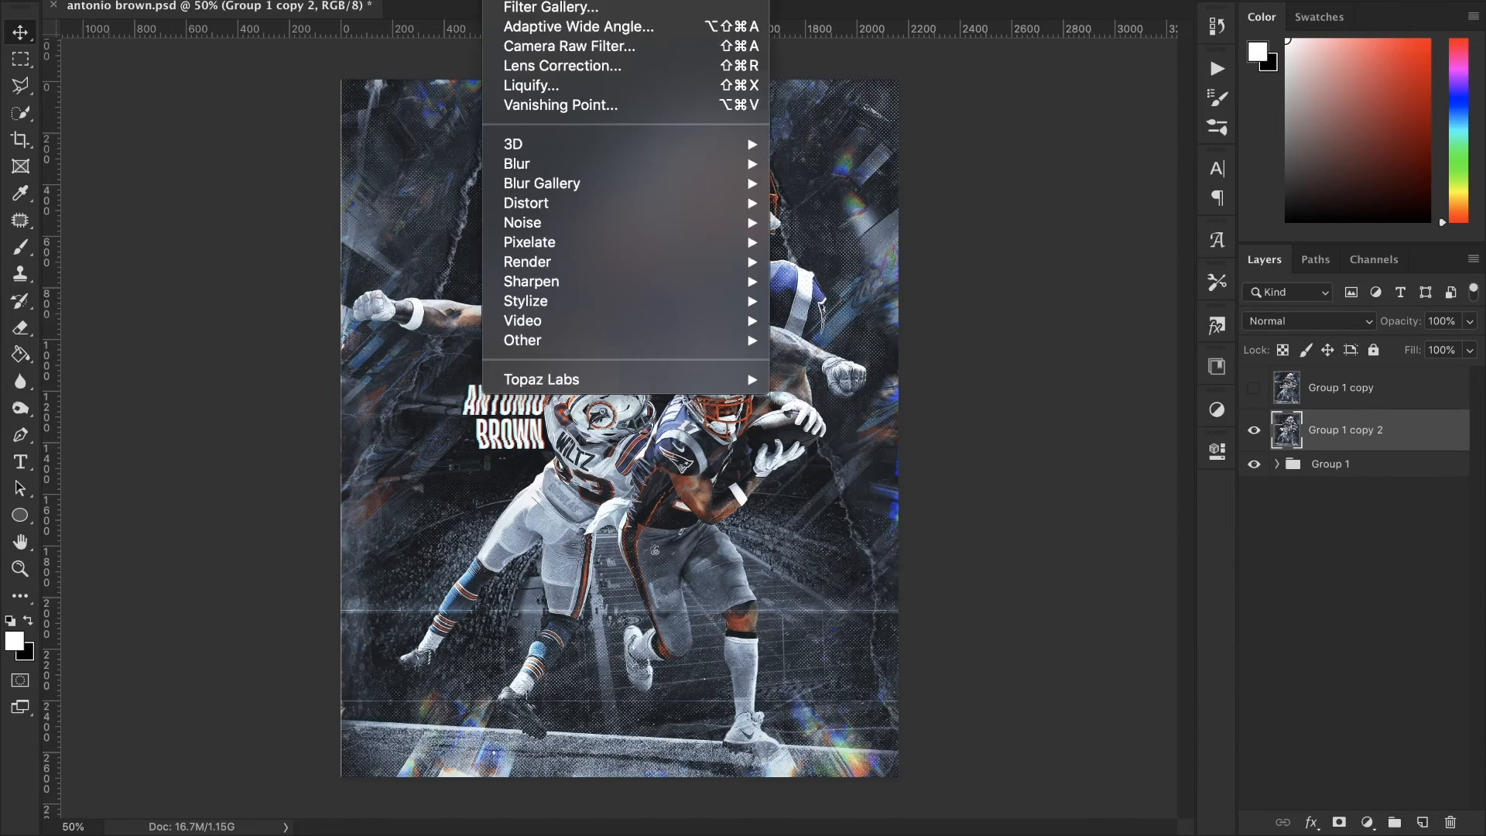
{"action": "left_click", "coordinate": [571, 45]}
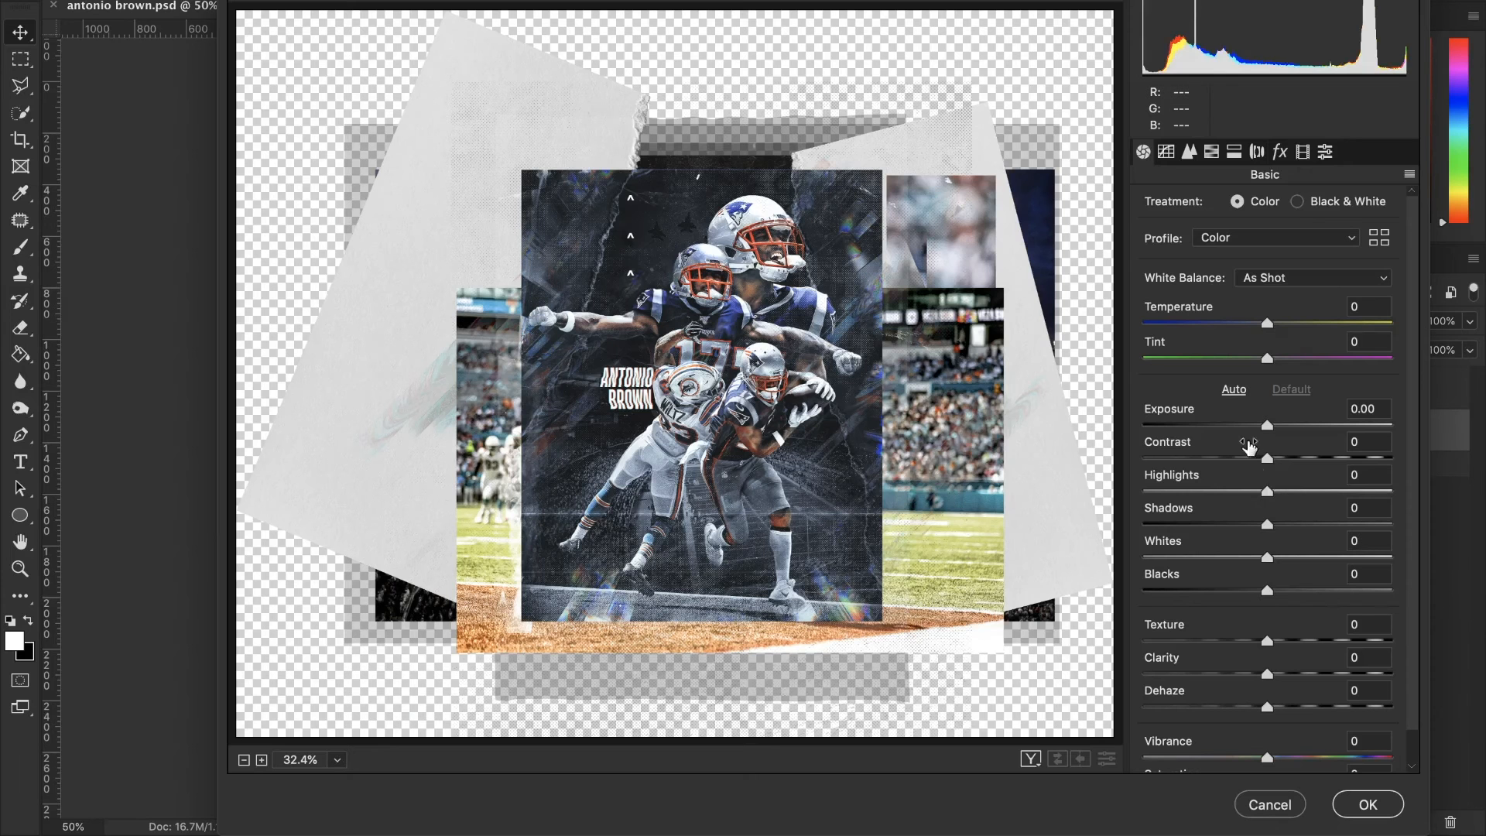
{"action": "left_click_drag", "start_coordinate": [1272, 425], "coordinate": [1272, 421]}
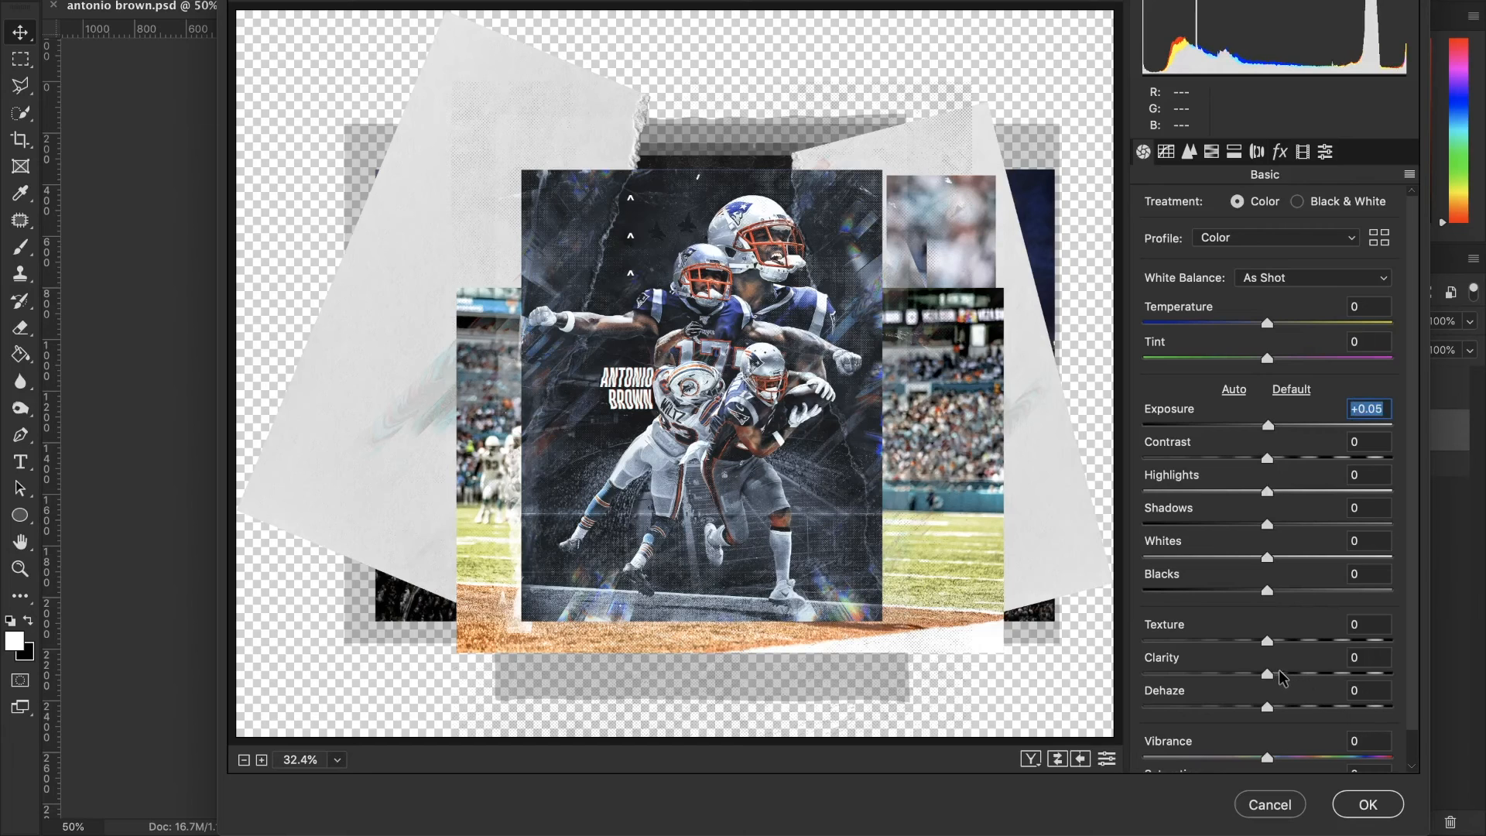
{"action": "left_click_drag", "start_coordinate": [1277, 672], "coordinate": [1273, 667]}
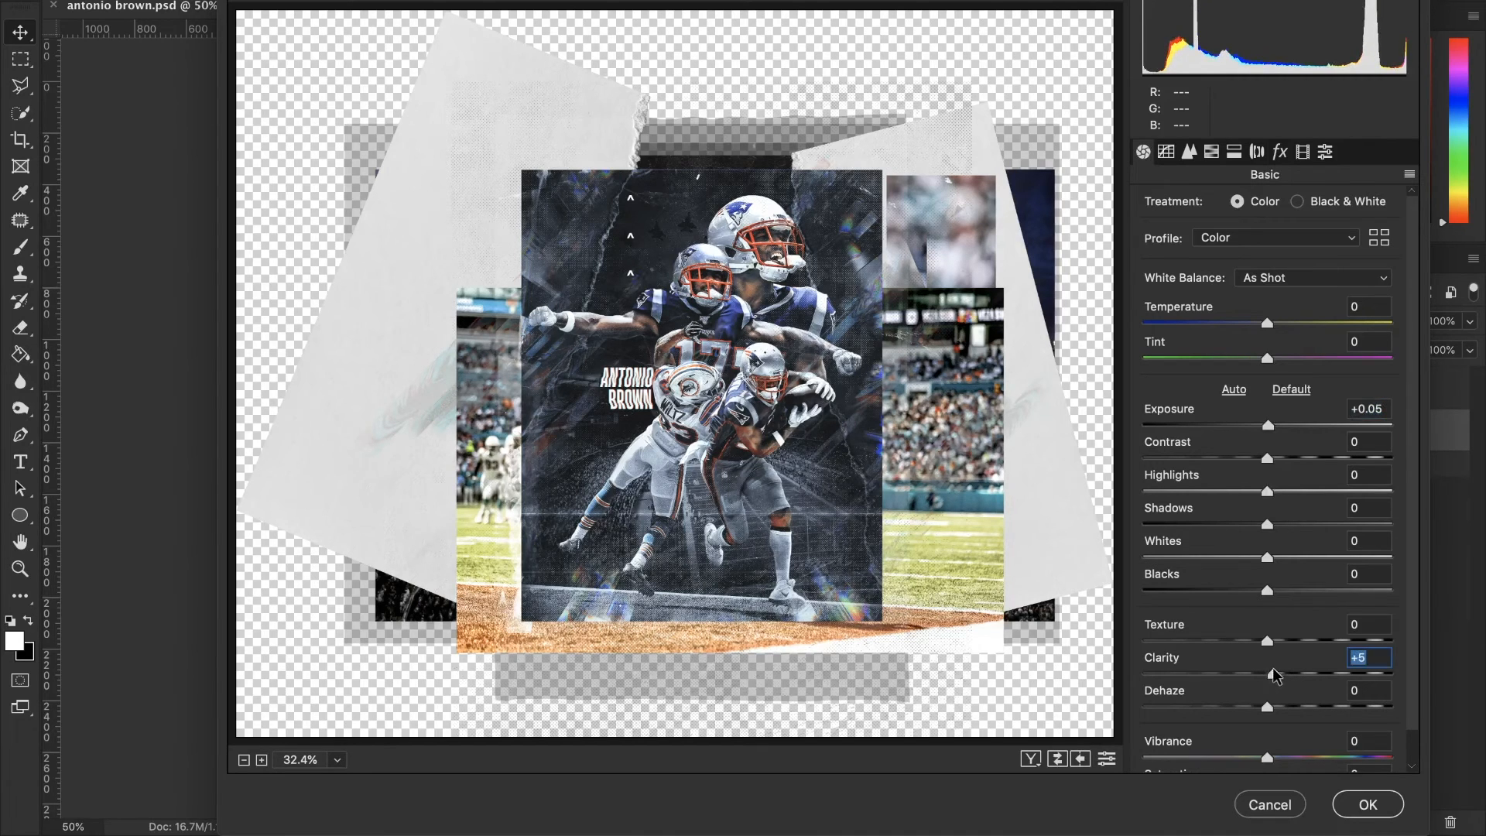
{"action": "left_click", "coordinate": [1277, 493]}
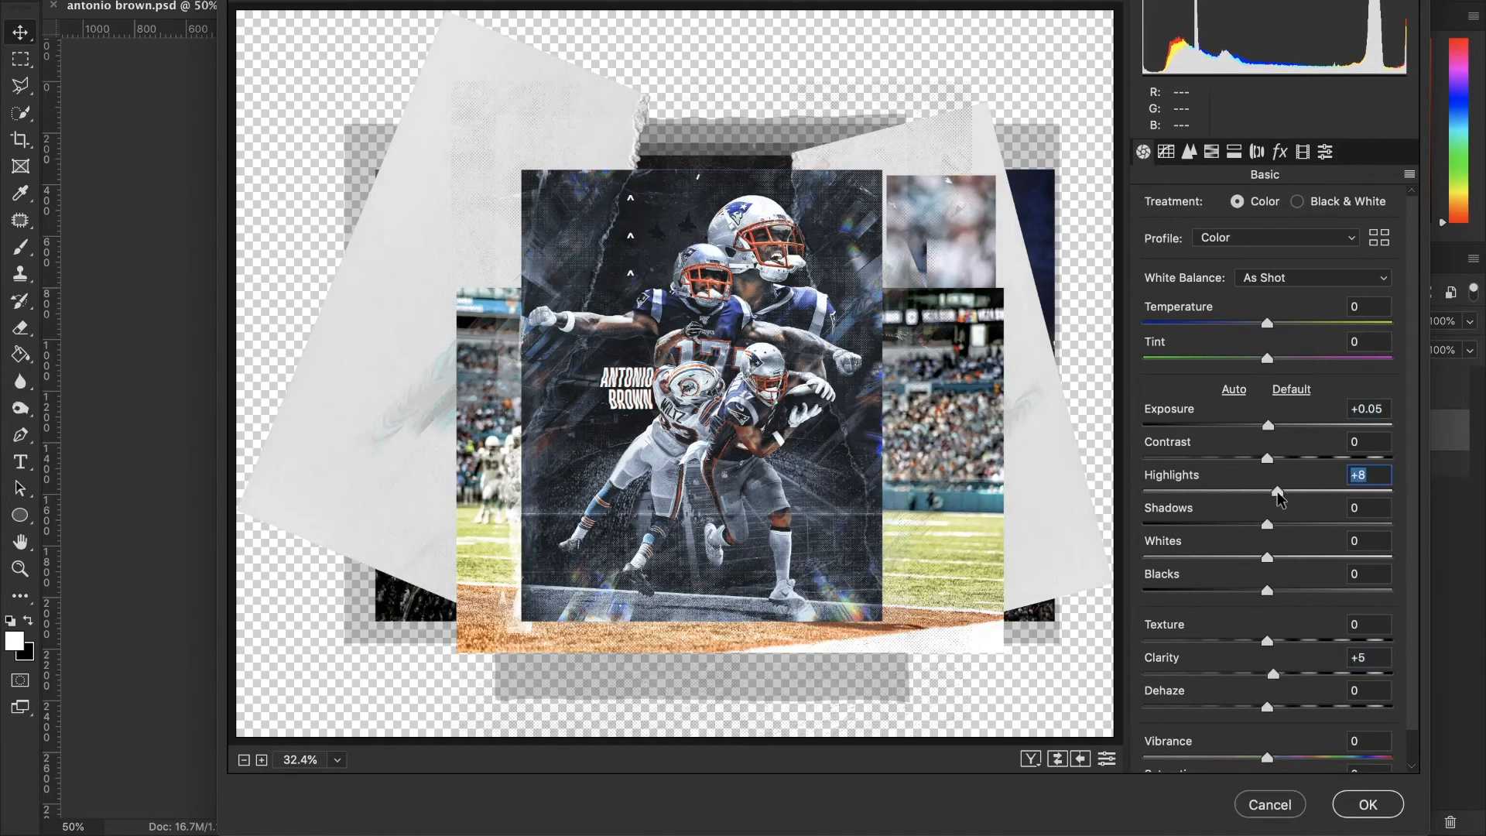
{"action": "left_click", "coordinate": [1257, 524]}
{"action": "left_click_drag", "start_coordinate": [1237, 316], "coordinate": [1258, 324]}
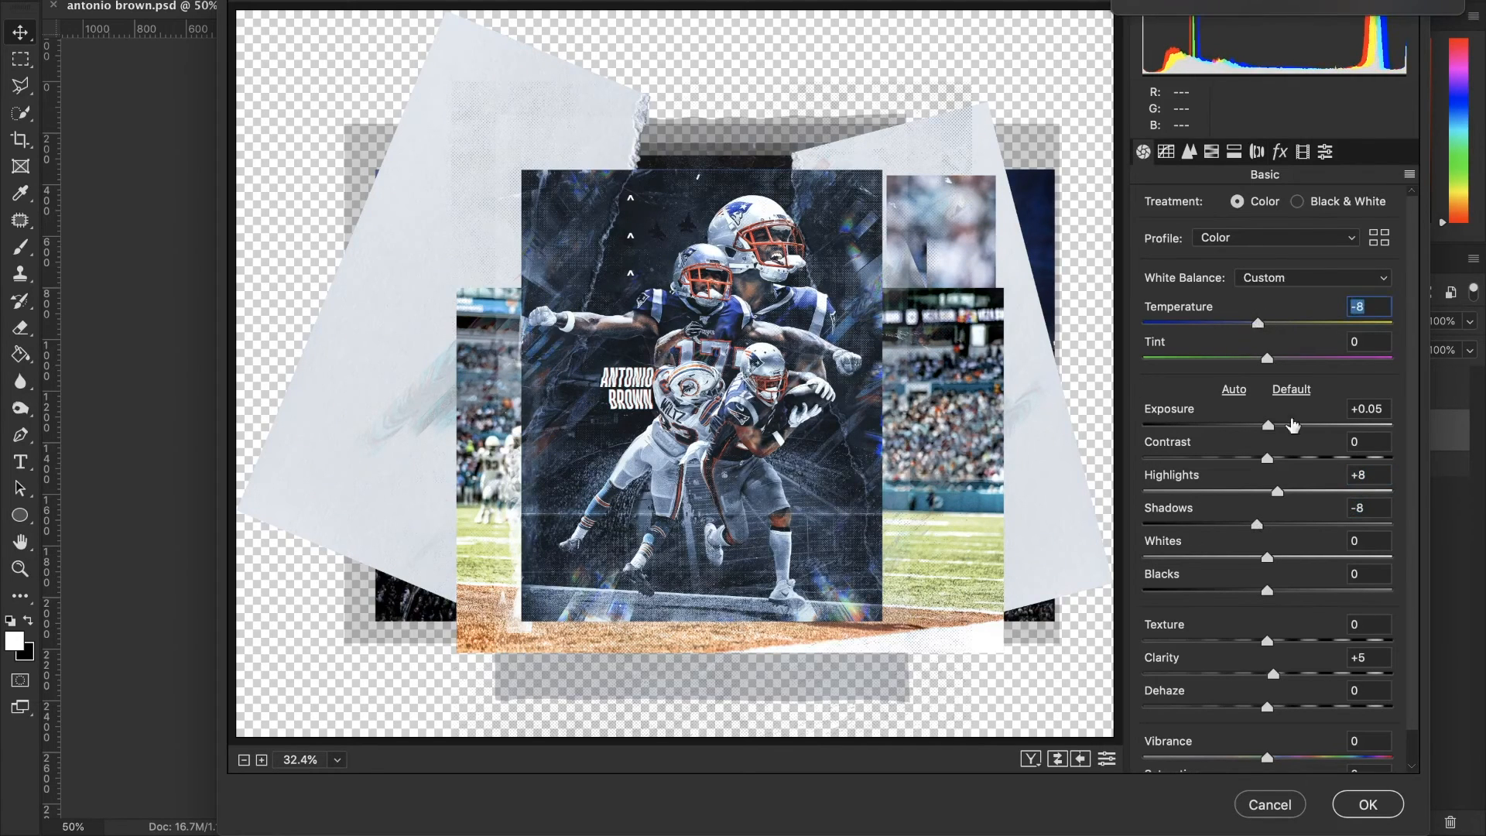
{"action": "left_click", "coordinate": [1367, 805]}
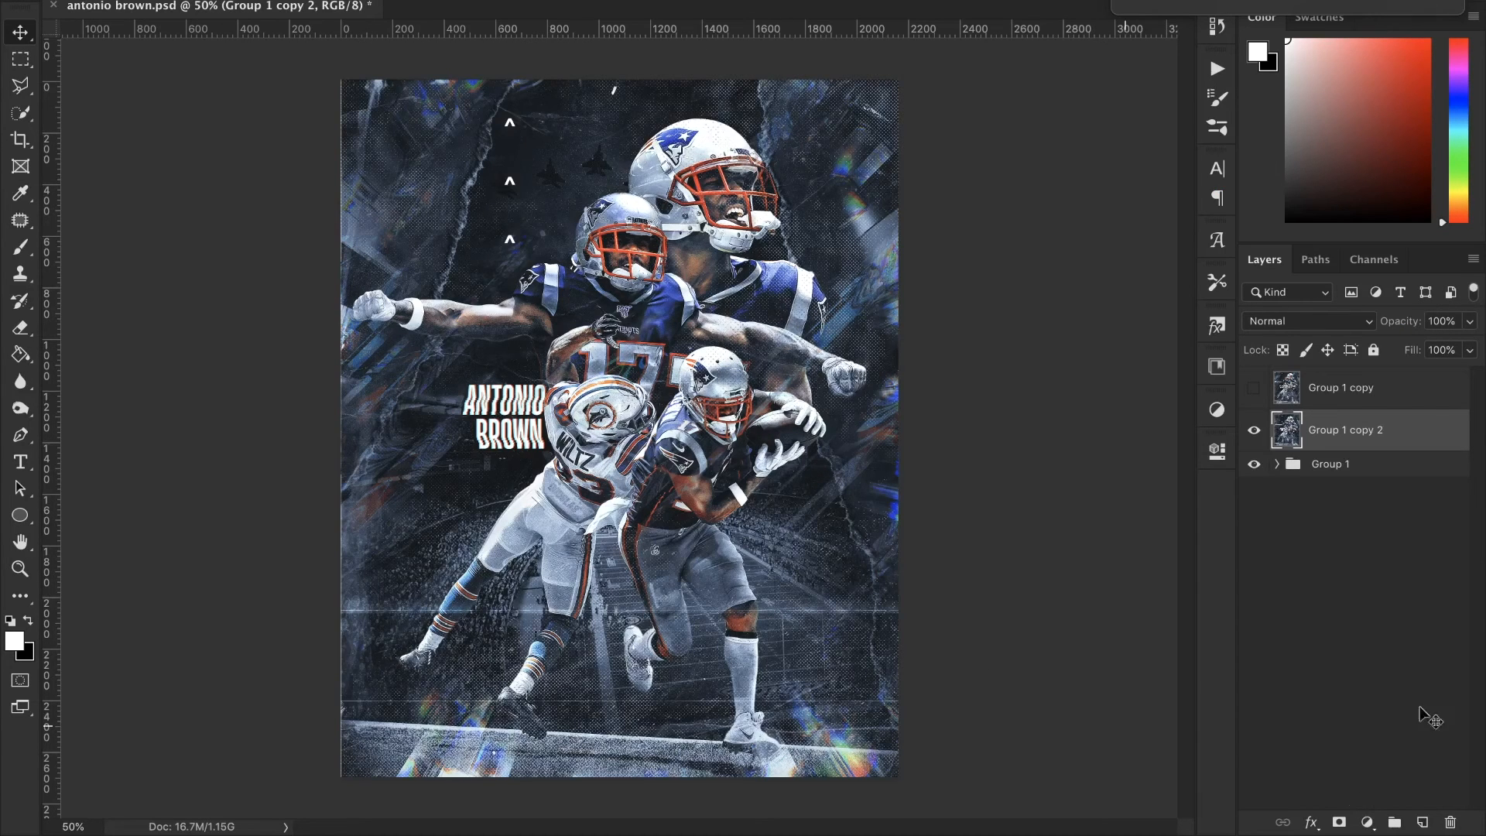
- Convert Group 1 copy 2 to a smart object and apply a low-amount Radial Blur using the Zoom method at Good quality
{"action": "right_click", "coordinate": [1341, 425]}
{"action": "left_click", "coordinate": [1196, 216]}
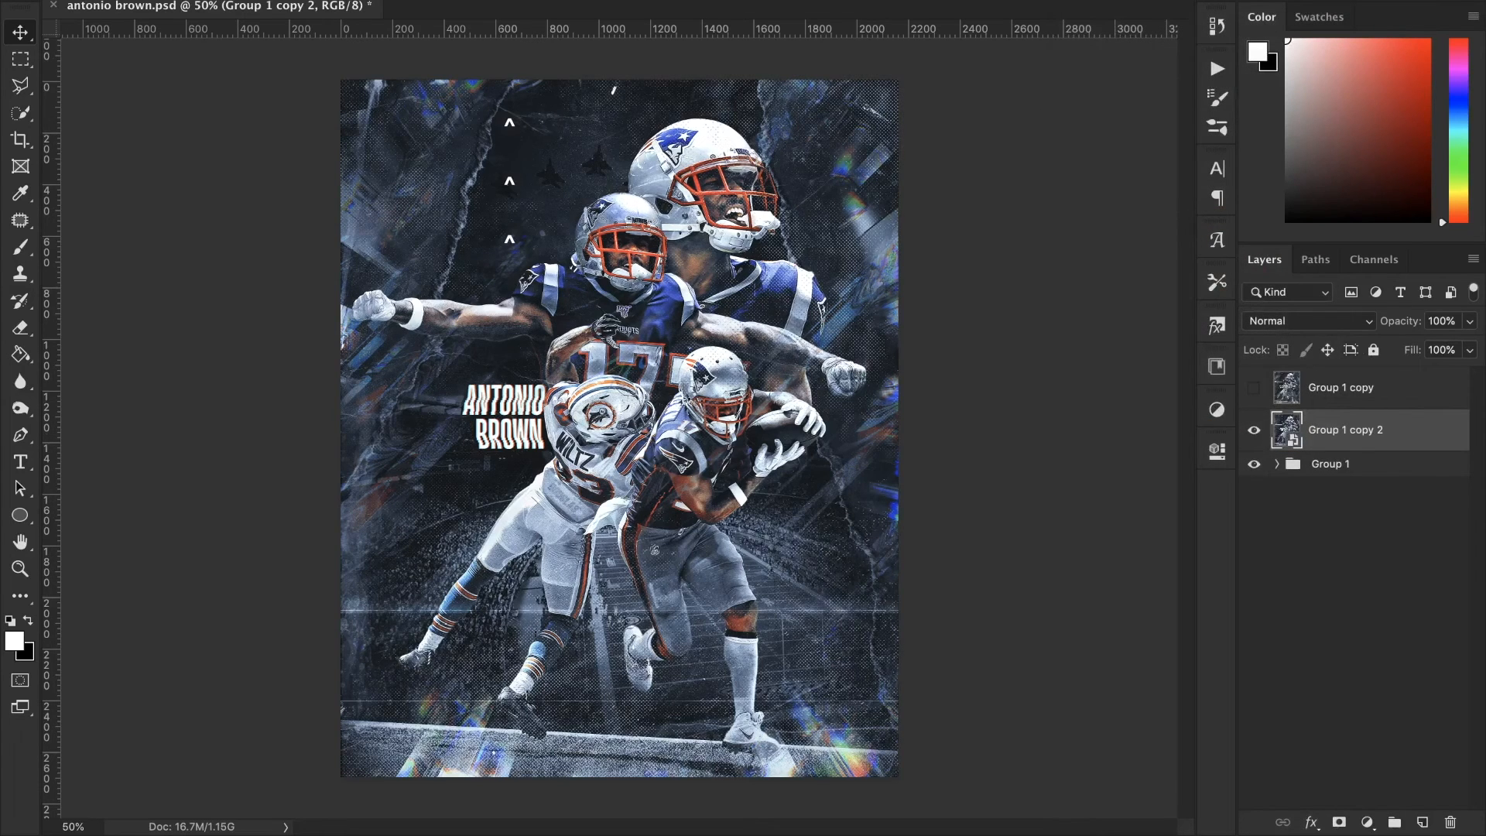
{"action": "left_click", "coordinate": [435, 0]}
{"action": "mouse_move", "coordinate": [503, 0]}
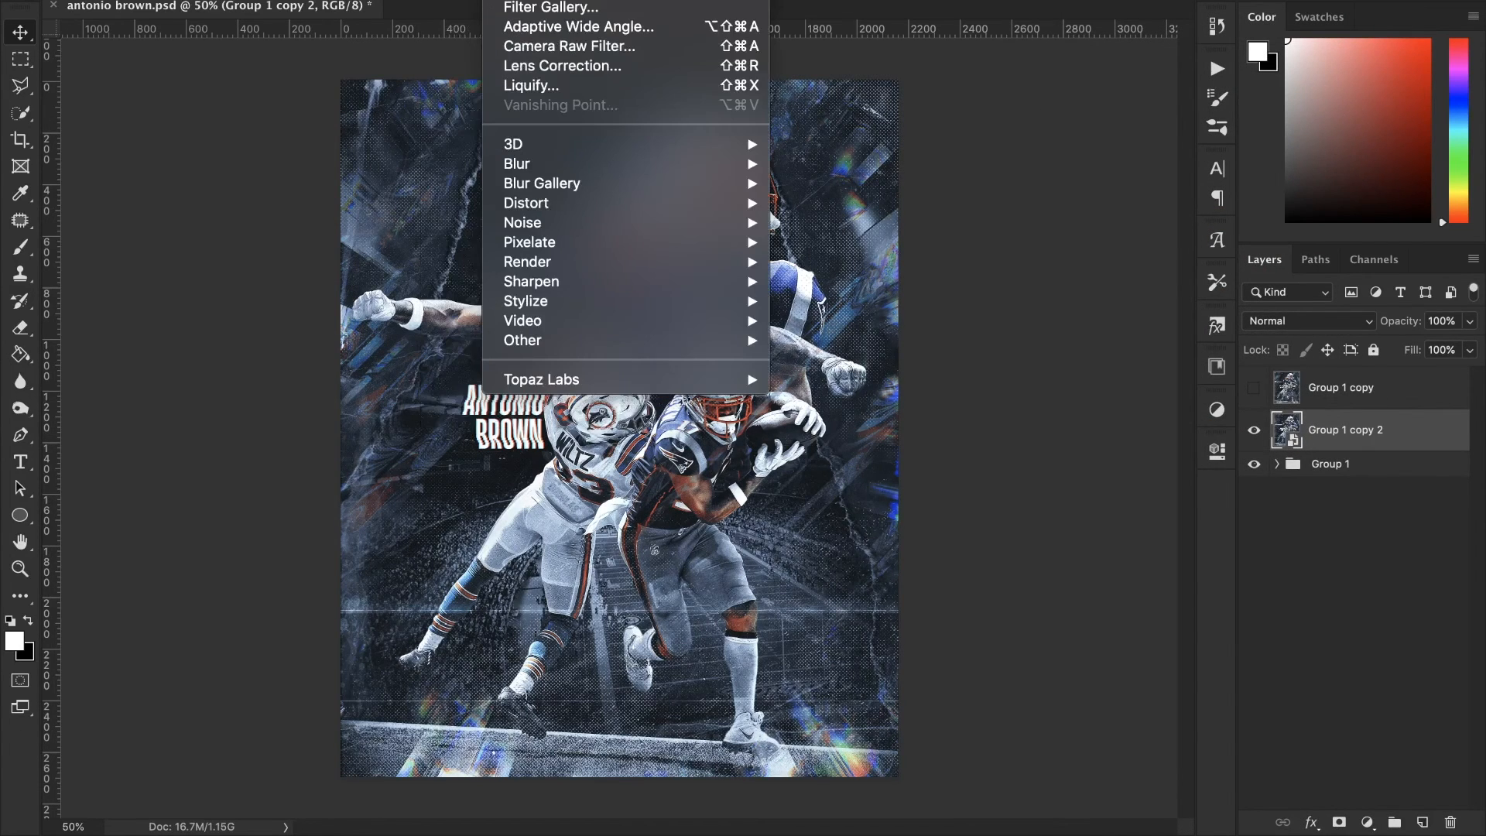
{"action": "mouse_move", "coordinate": [598, 172]}
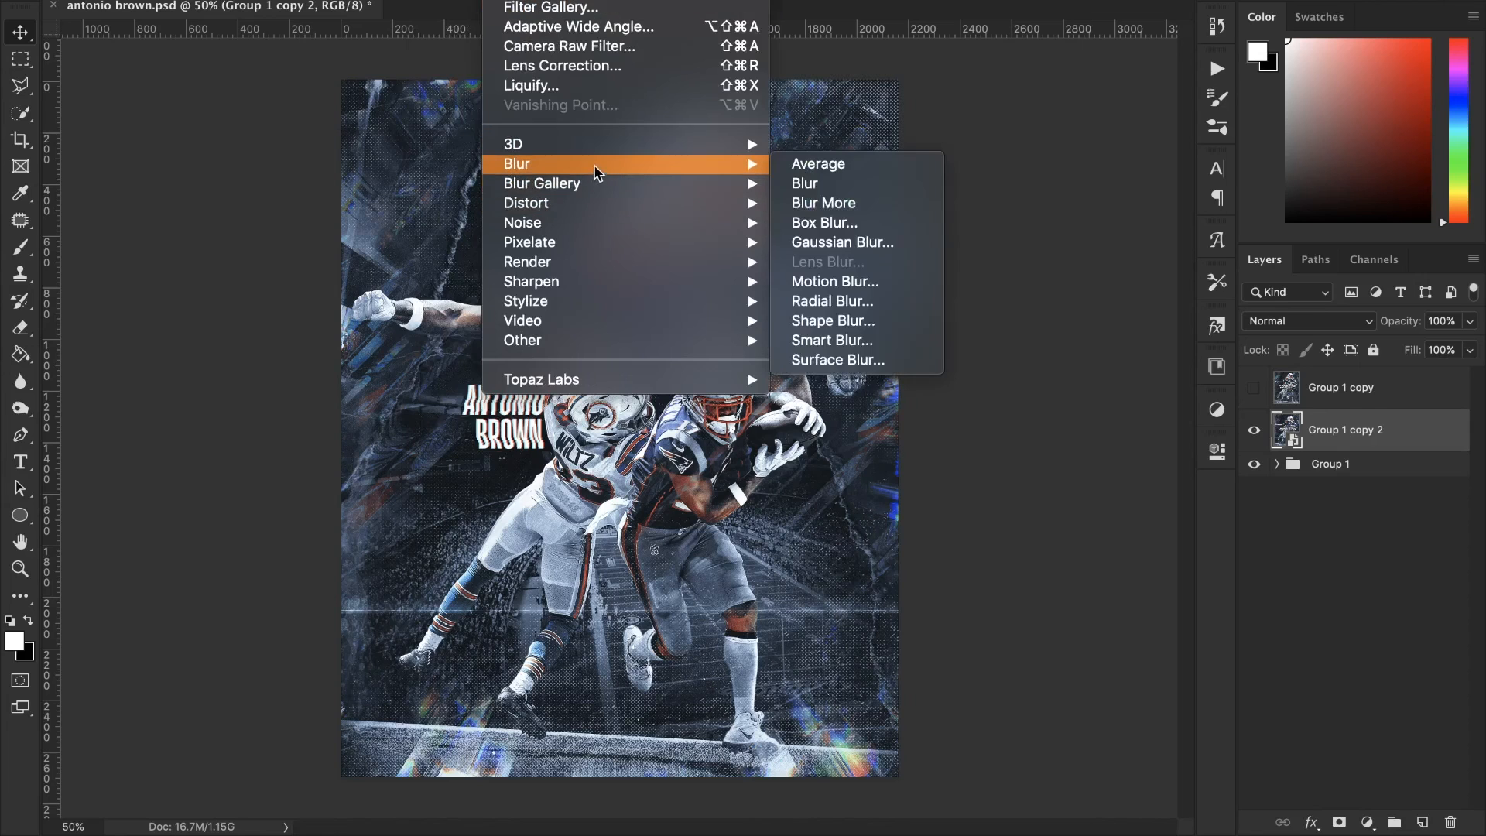
{"action": "left_click", "coordinate": [876, 302]}
{"action": "left_click", "coordinate": [1098, 286]}
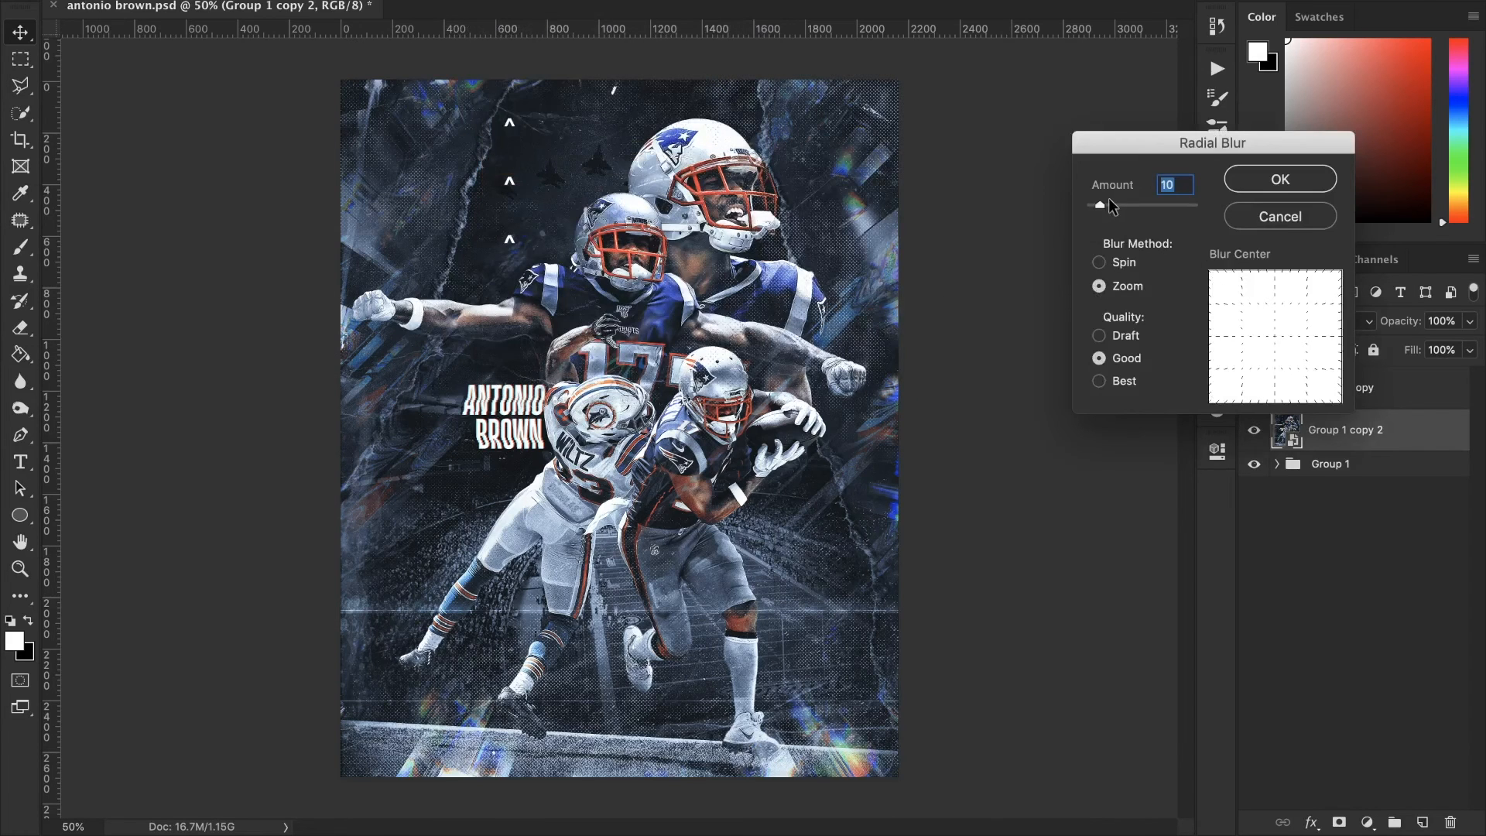
{"action": "left_click_drag", "start_coordinate": [1100, 206], "coordinate": [1094, 208]}
{"action": "left_click", "coordinate": [1270, 183]}
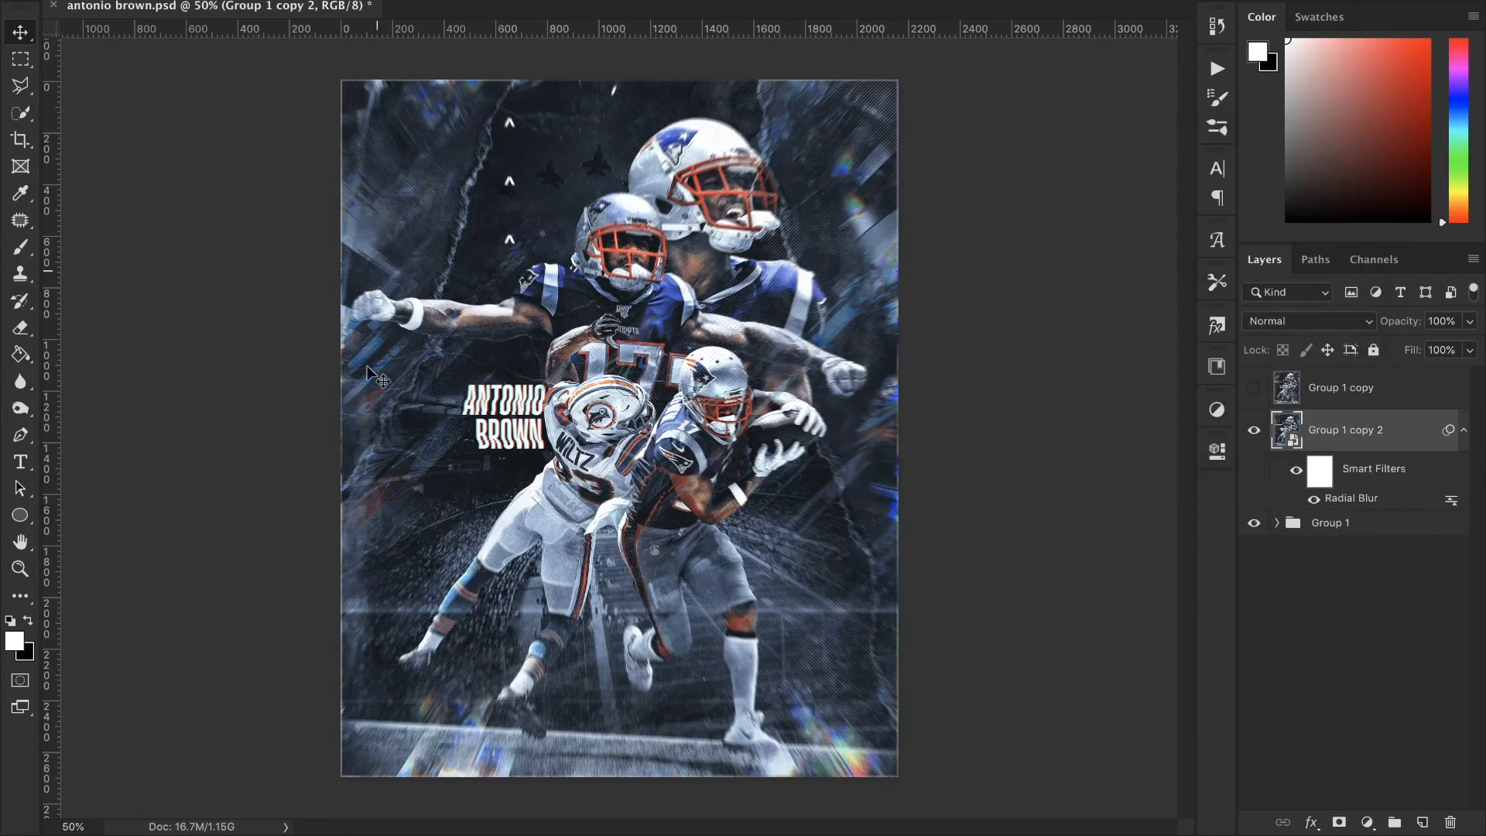
- Invert the smart filter mask of Group 1 copy 2 to black so the Radial Blur is hidden
{"action": "left_click", "coordinate": [1321, 472]}
{"action": "key", "text": "ctrl+i"}
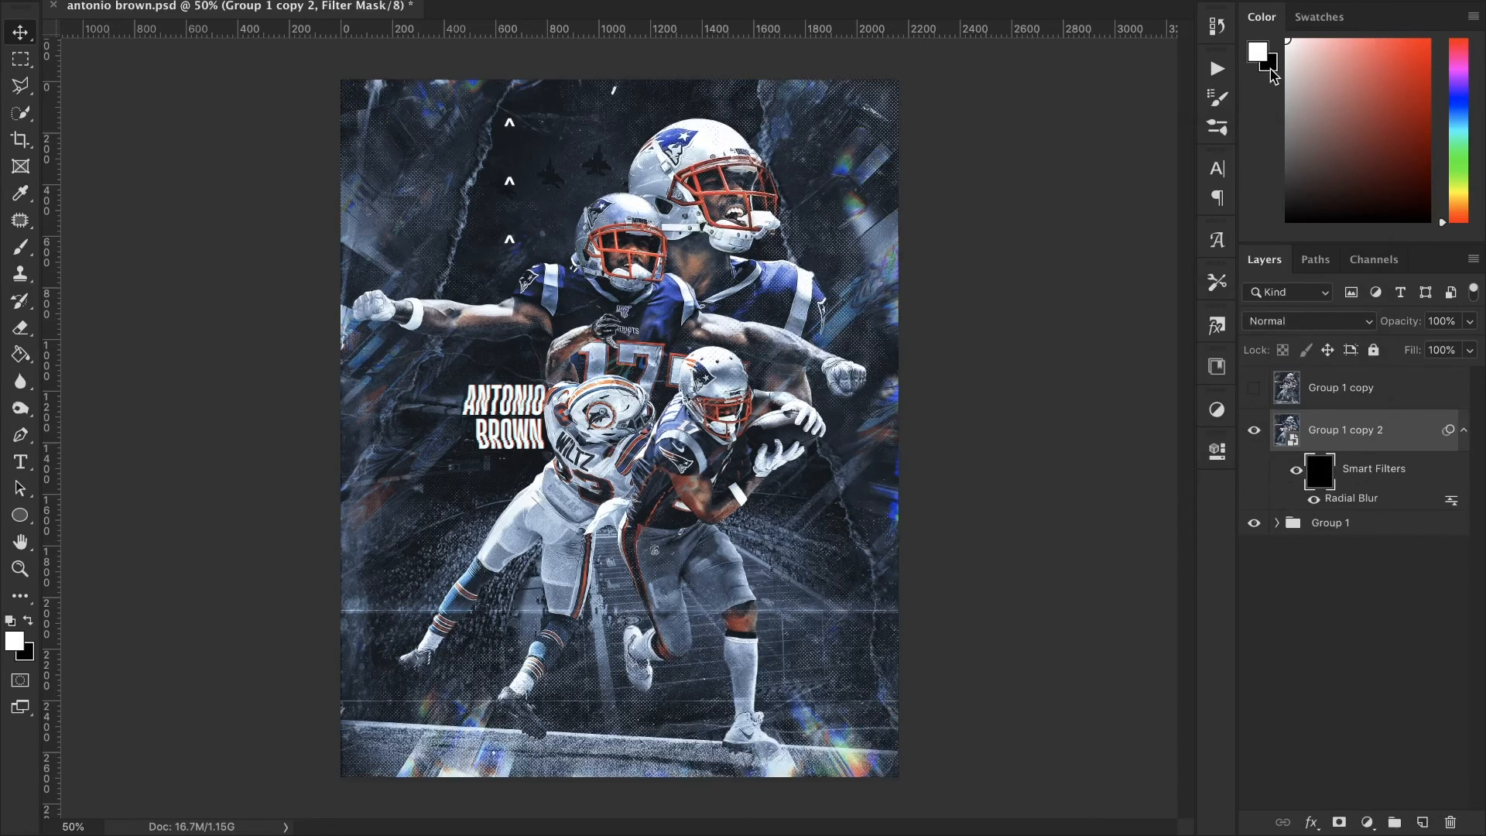
- Paint white on the smart filter mask with a large soft brush along the poster's outer edges to reveal the Radial Blur there
{"action": "left_click", "coordinate": [26, 256]}
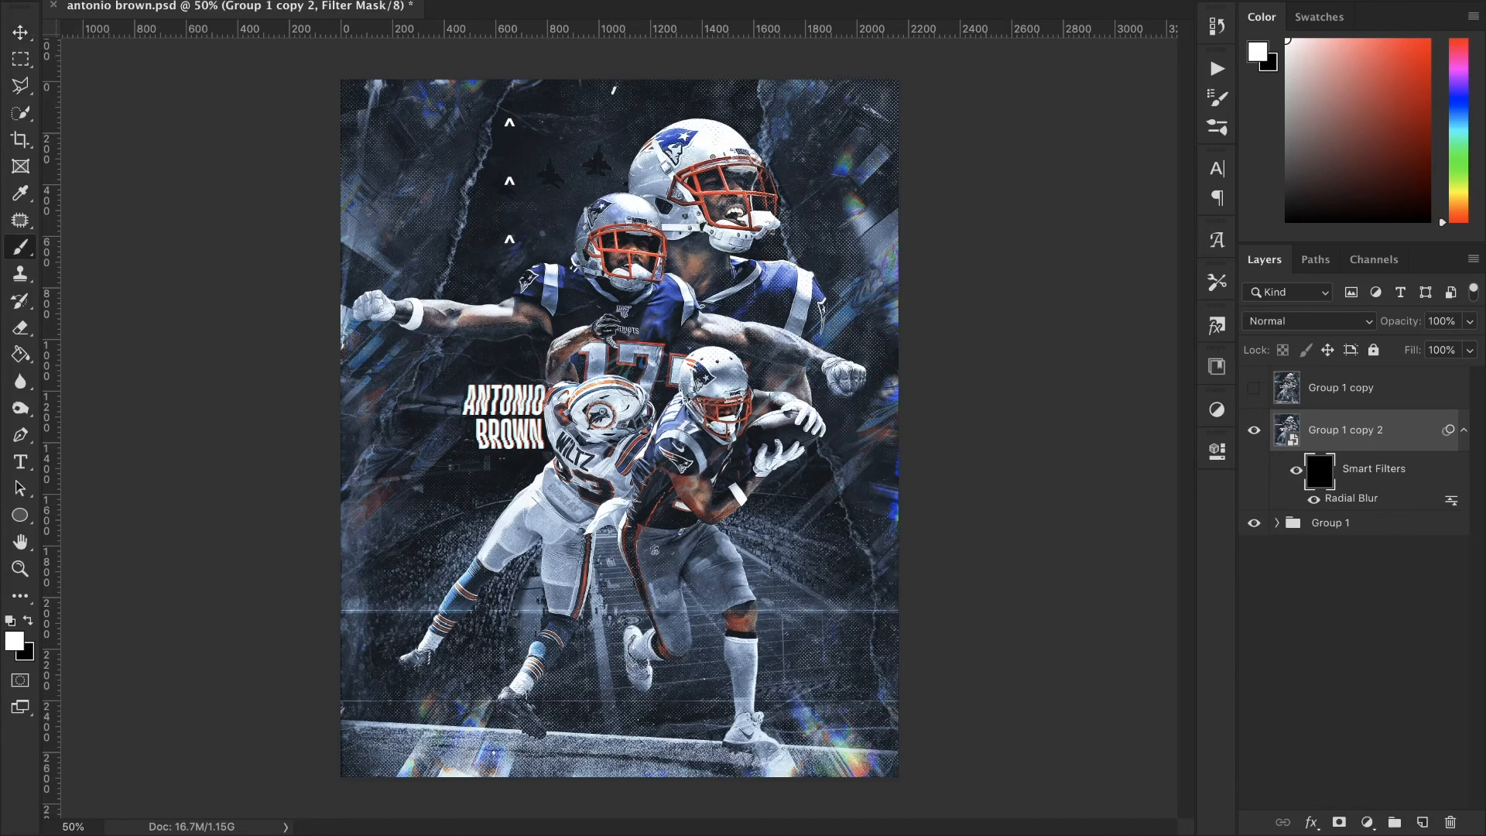
{"action": "left_click", "coordinate": [77, 2]}
{"action": "left_click", "coordinate": [302, 262]}
{"action": "left_click", "coordinate": [1138, 323]}
{"action": "key", "text": "bracketright"}
{"action": "key", "text": "bracketright"}
{"action": "key", "text": "bracketright"}
{"action": "key", "text": "bracketright"}
{"action": "key", "text": "bracketright"}
{"action": "key", "text": "bracketright"}
{"action": "key", "text": "bracketright"}
{"action": "key", "text": "bracketright"}
{"action": "key", "text": "ctrl+minus"}
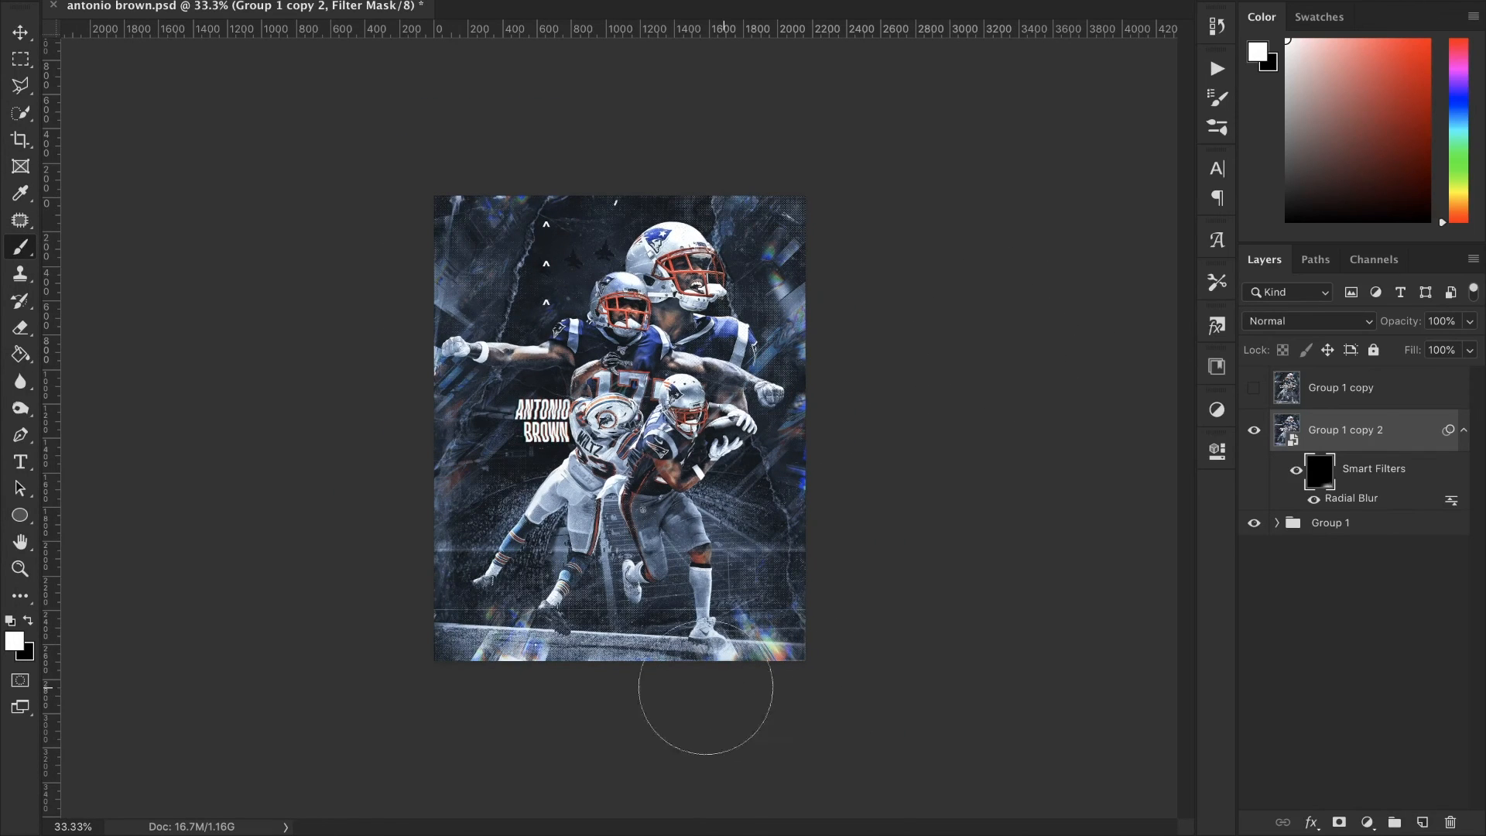
{"action": "left_click_drag", "start_coordinate": [700, 697], "coordinate": [530, 681]}
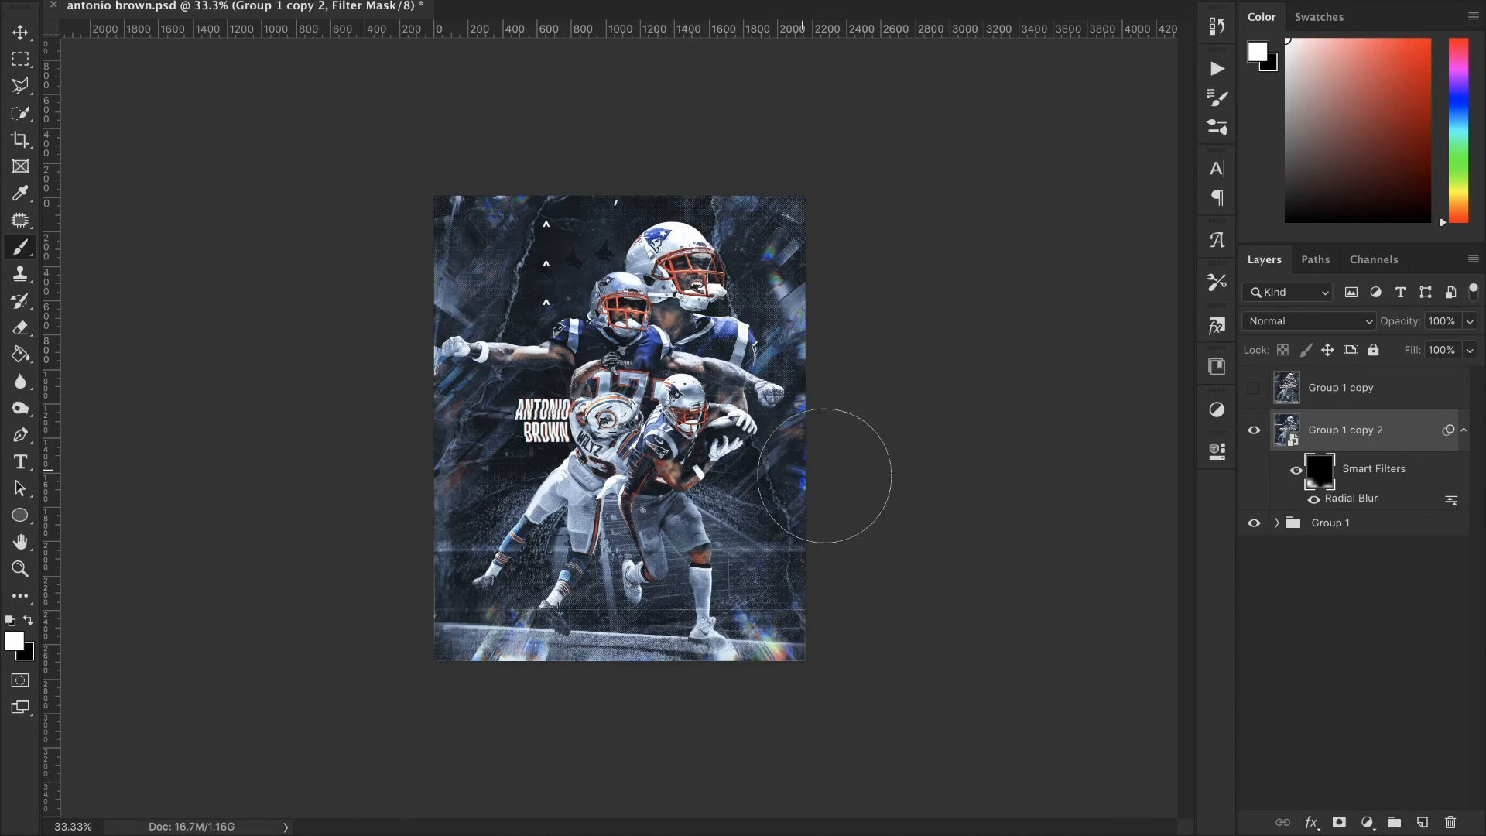
{"action": "left_click_drag", "start_coordinate": [829, 474], "coordinate": [820, 468]}
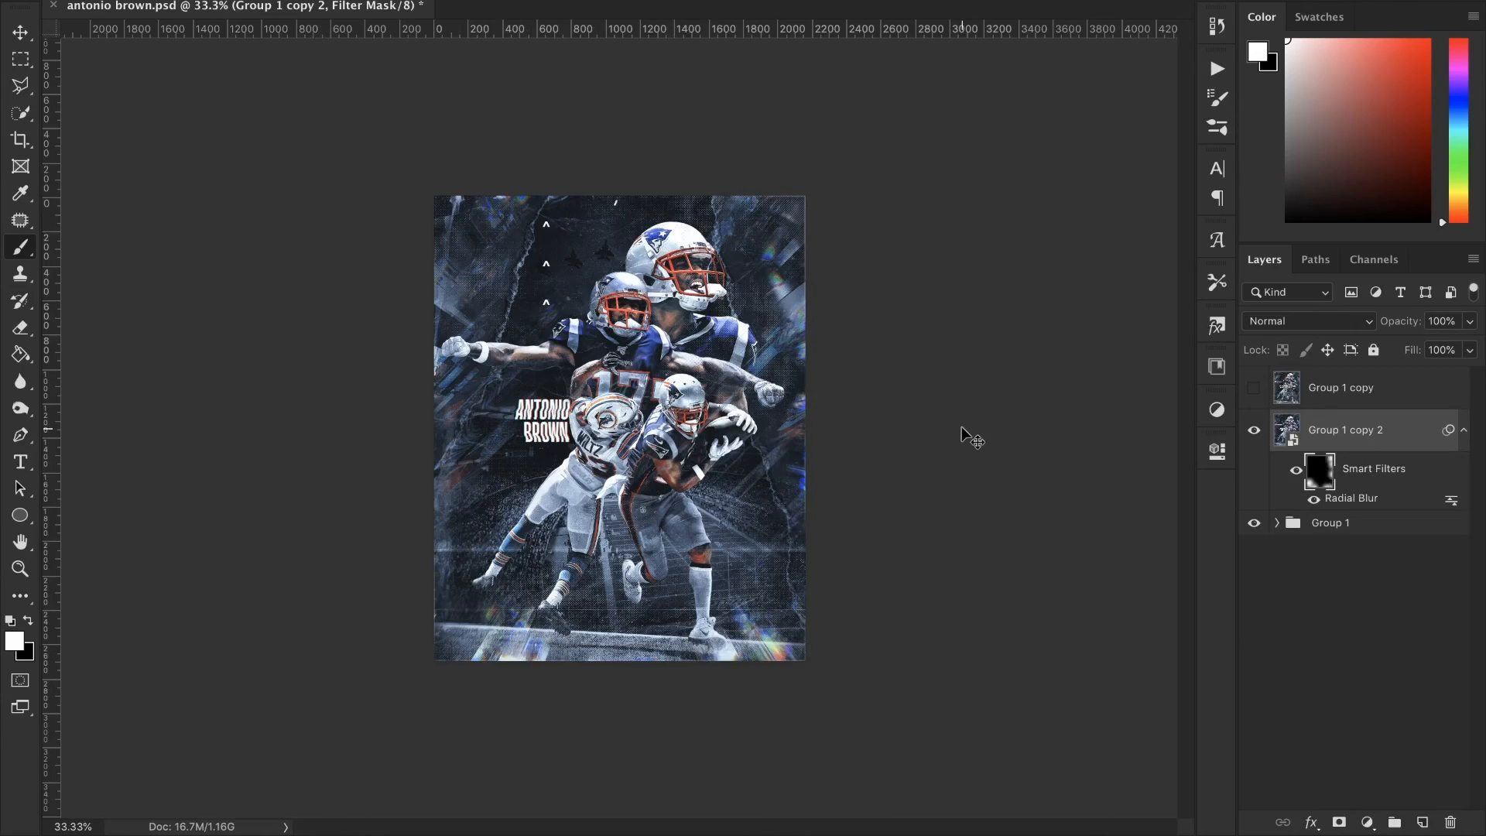
{"action": "key", "text": "ctrl+plus"}
{"action": "key", "text": "ctrl+plus"}
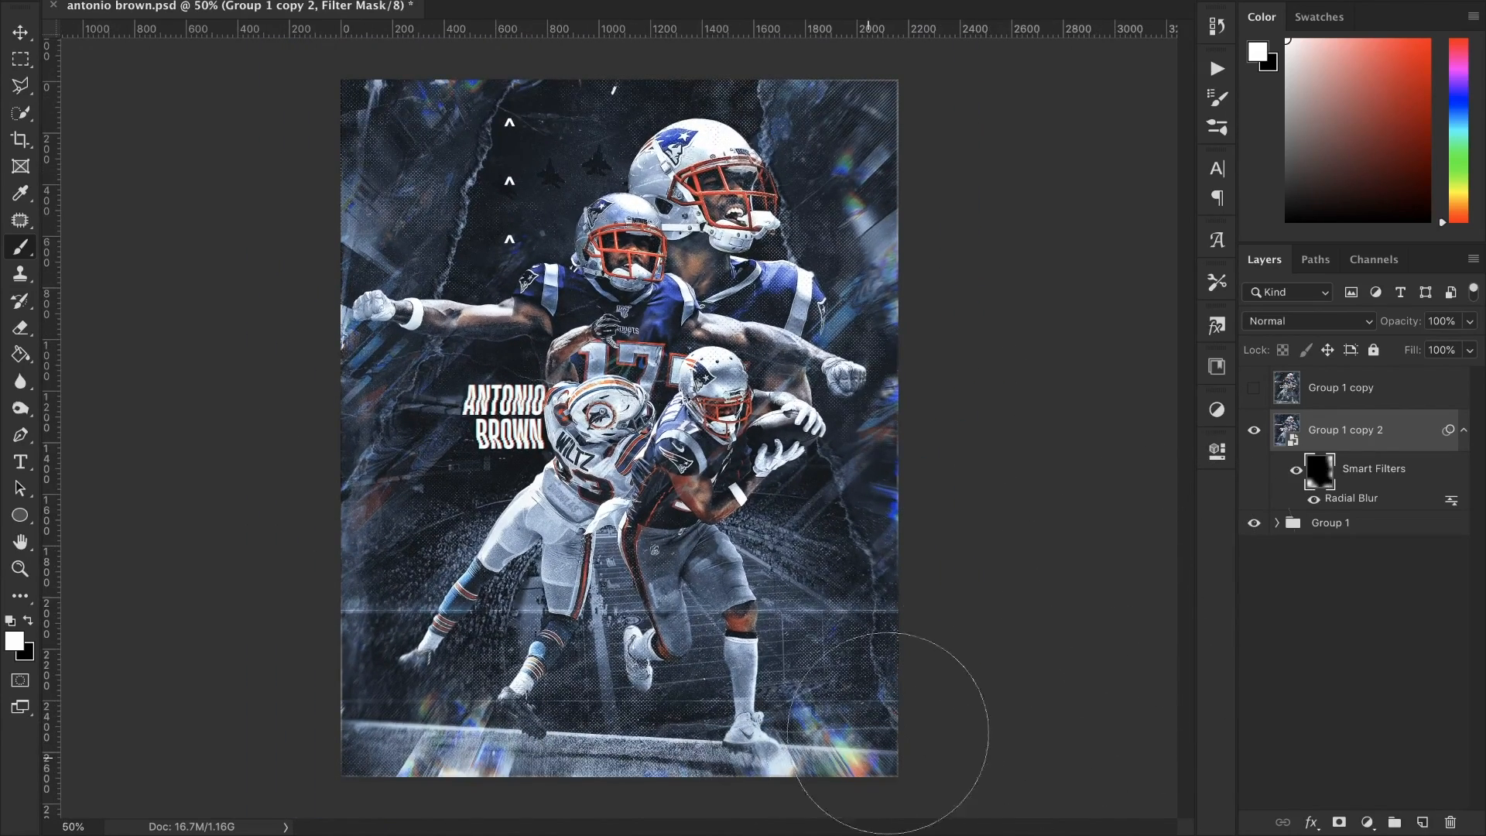
- Toggle the smart filters of Group 1 copy 2 off and on to compare the poster with and without the edge blur
{"action": "left_click", "coordinate": [1296, 472]}
{"action": "left_click", "coordinate": [1296, 475]}
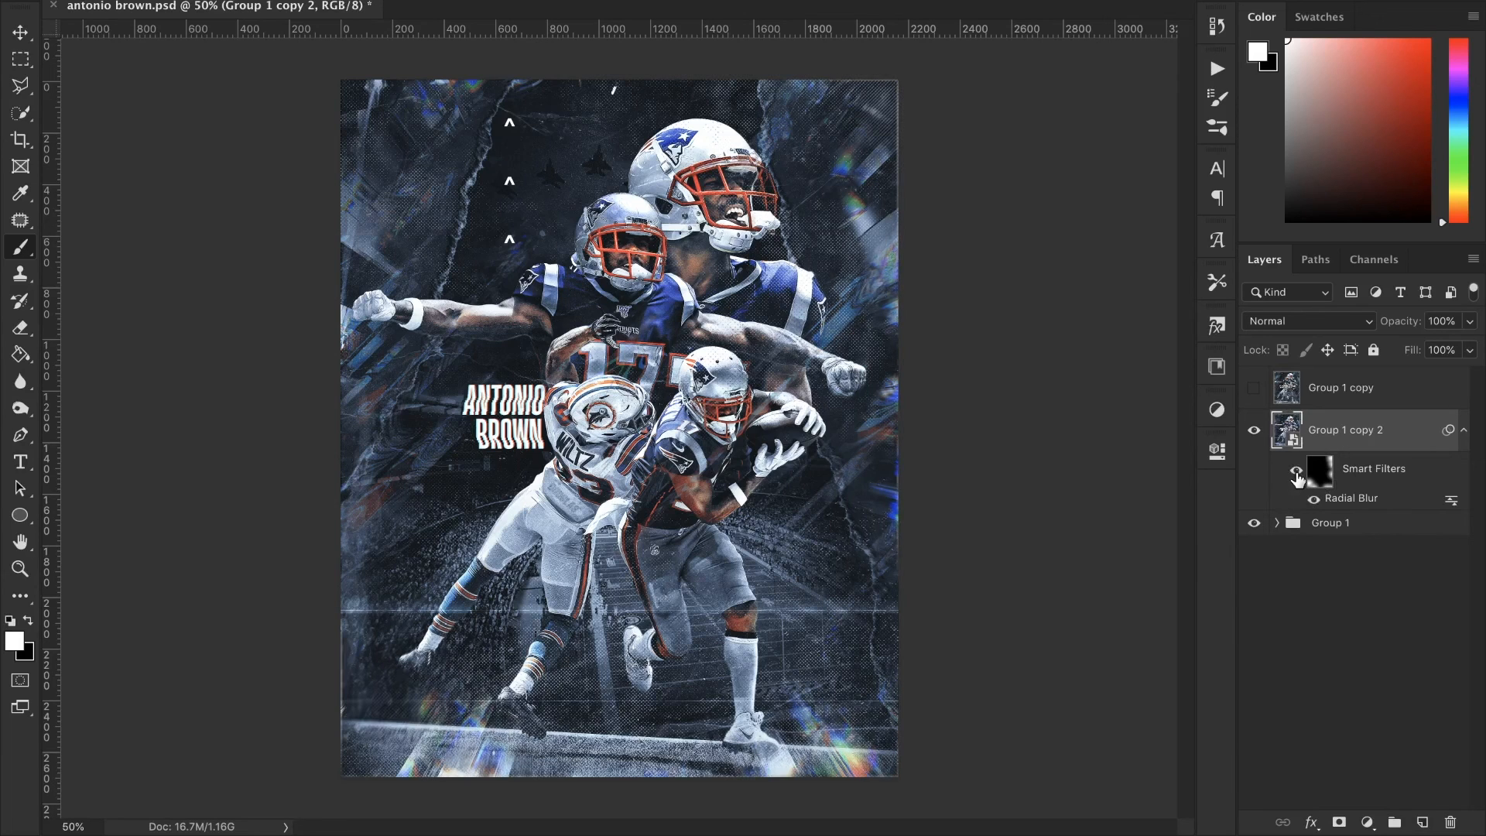
{"action": "left_click", "coordinate": [1296, 474]}
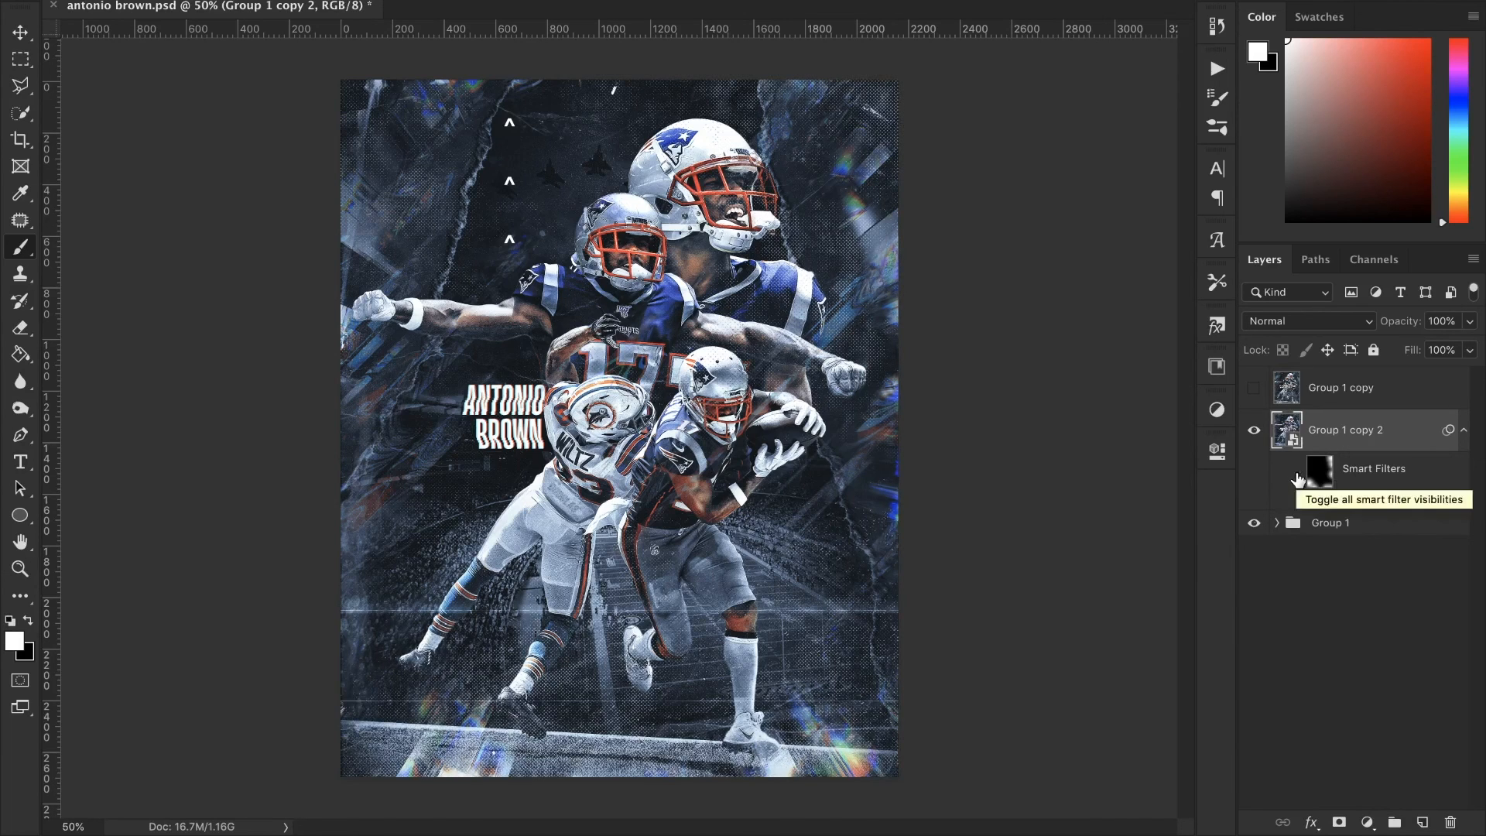
{"action": "left_click", "coordinate": [1297, 474]}
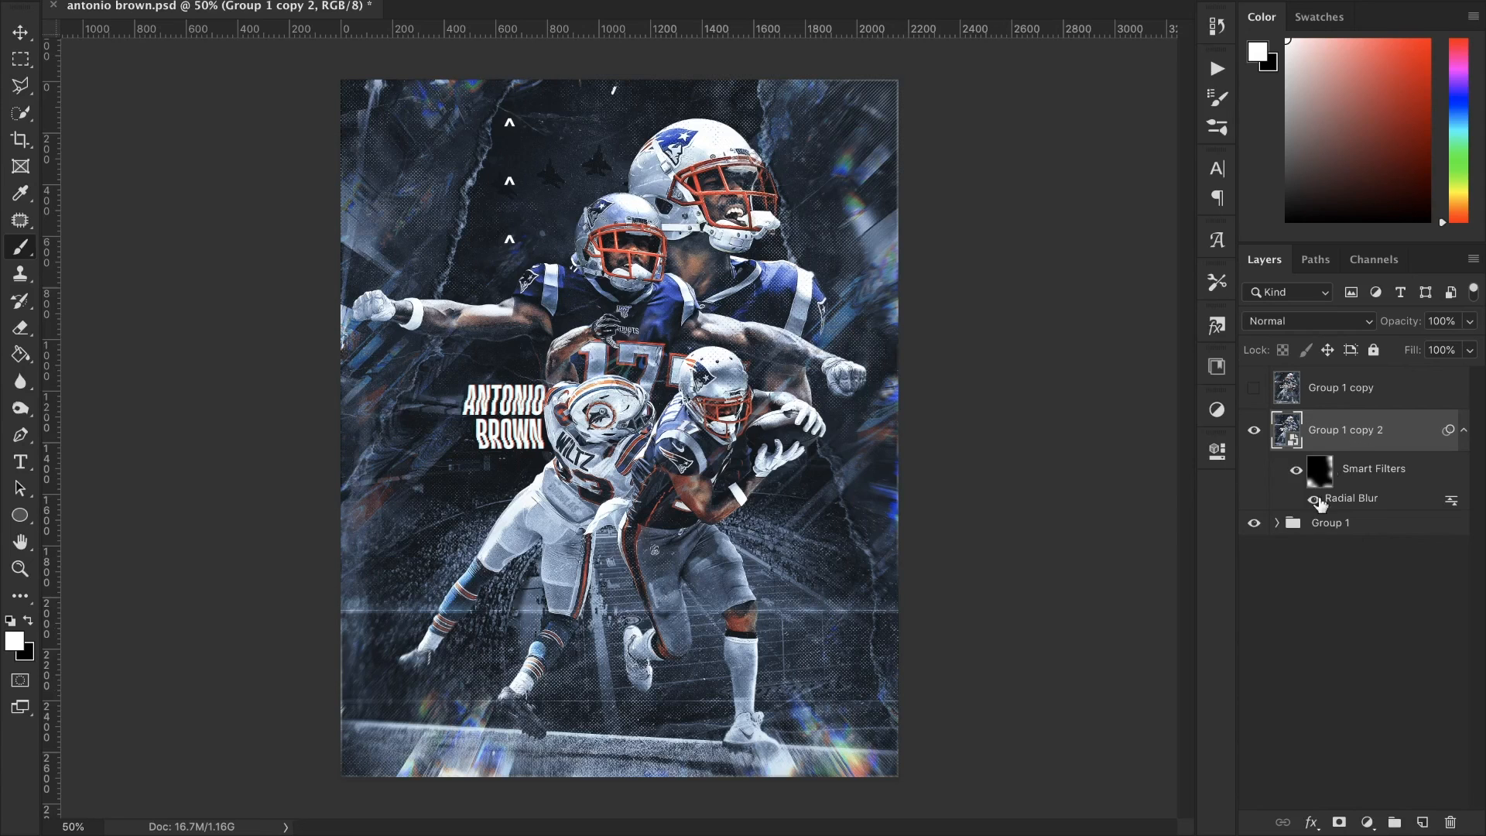
{"action": "mouse_move", "coordinate": [1022, 832]}
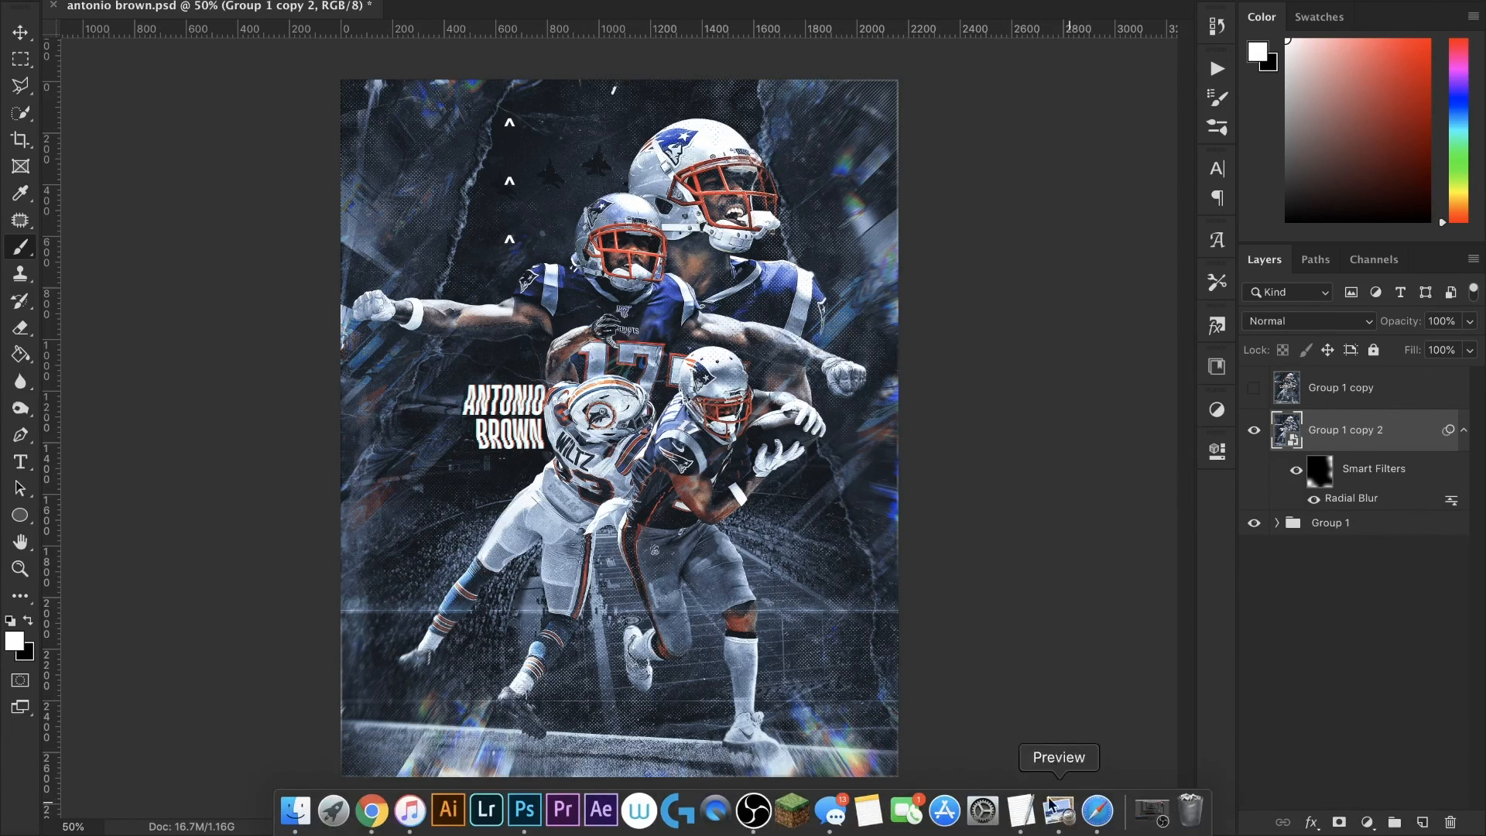
{"action": "left_click", "coordinate": [753, 813]}
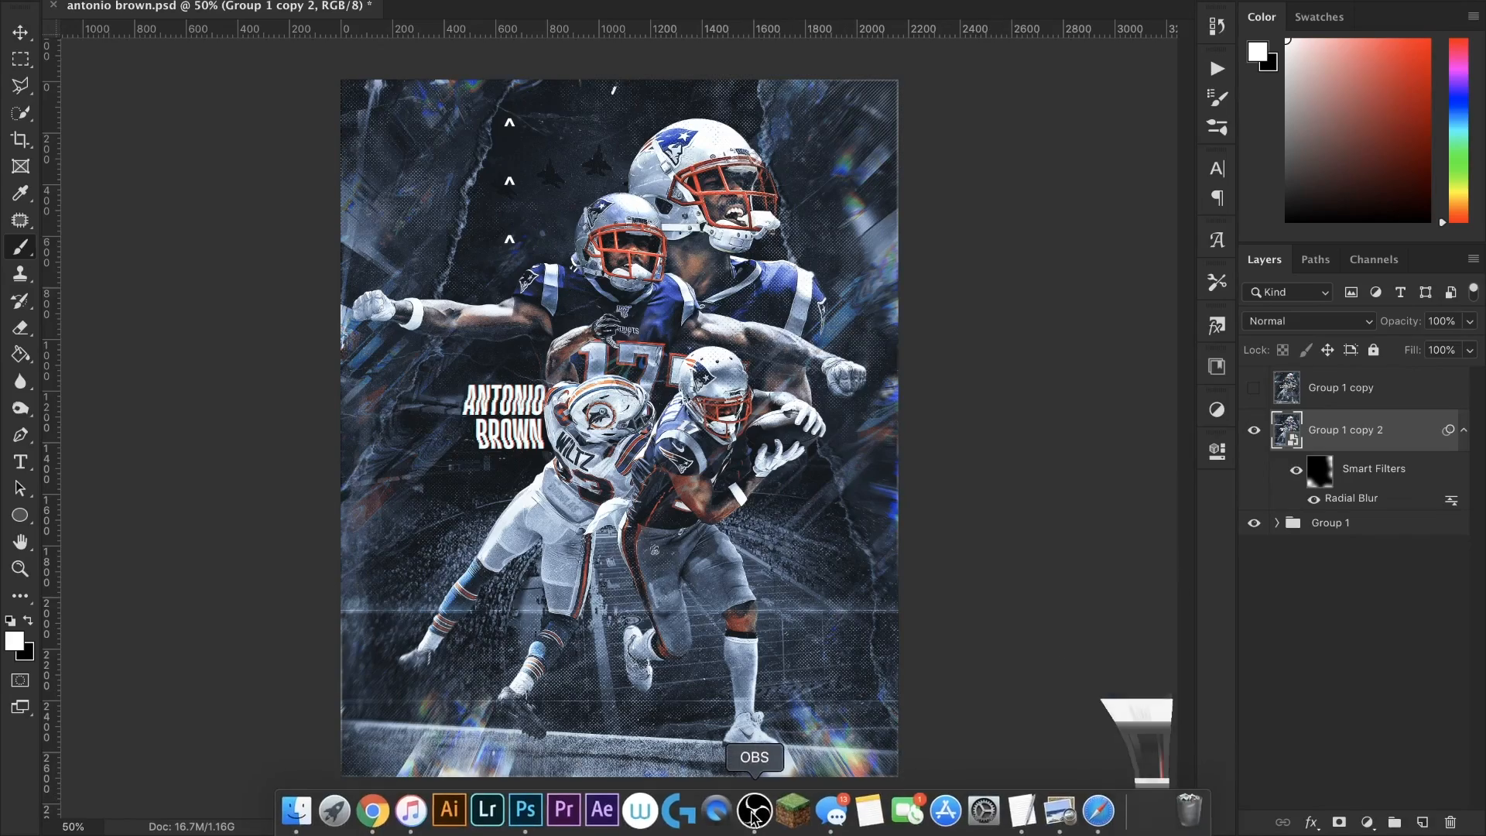